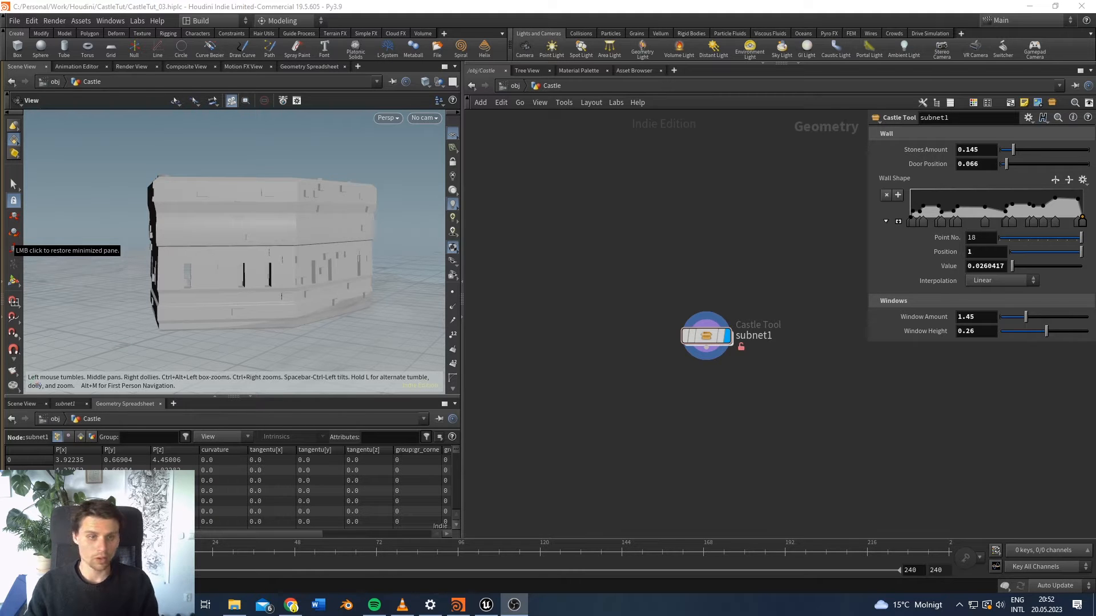
Step: Examine the castle wall model from several sides, including the rim, windows and door opening
left_click_drag(215, 225, 249, 246)
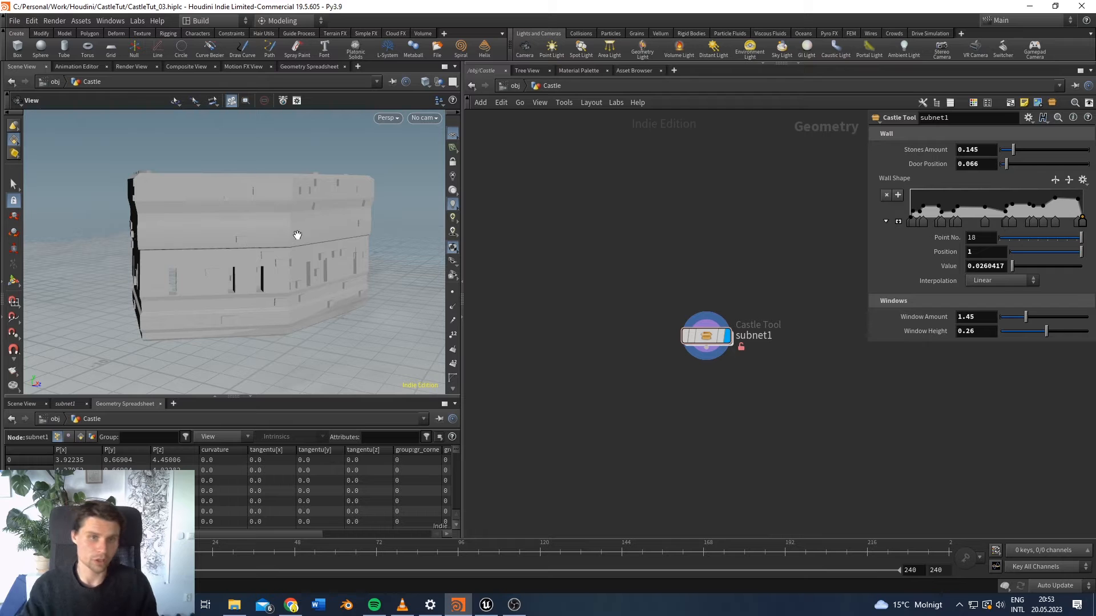
left_click_drag(226, 219, 220, 189)
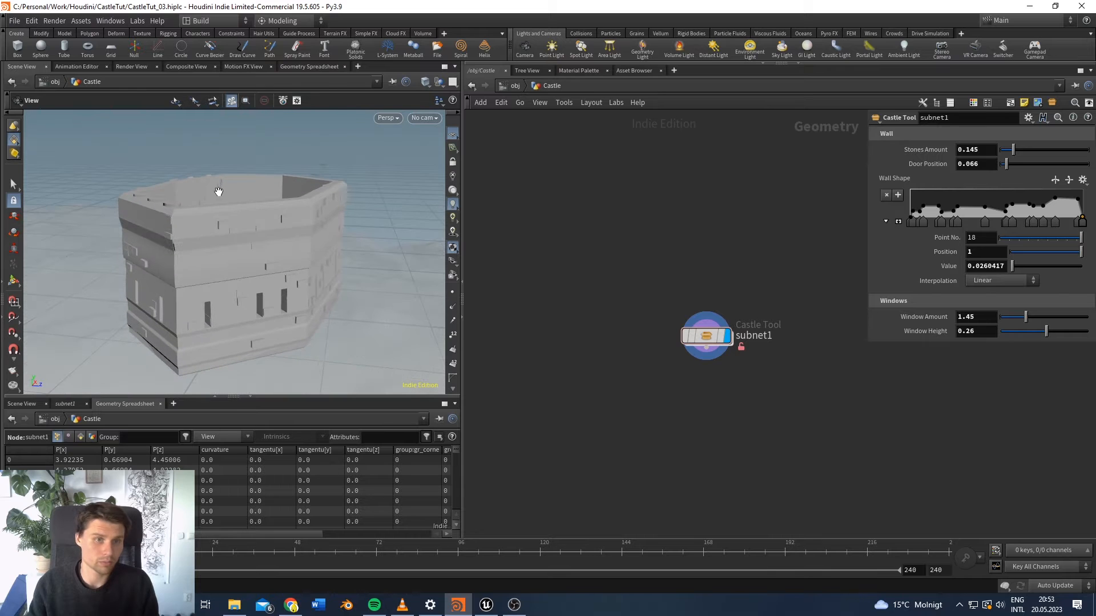
left_click_drag(257, 207, 277, 217)
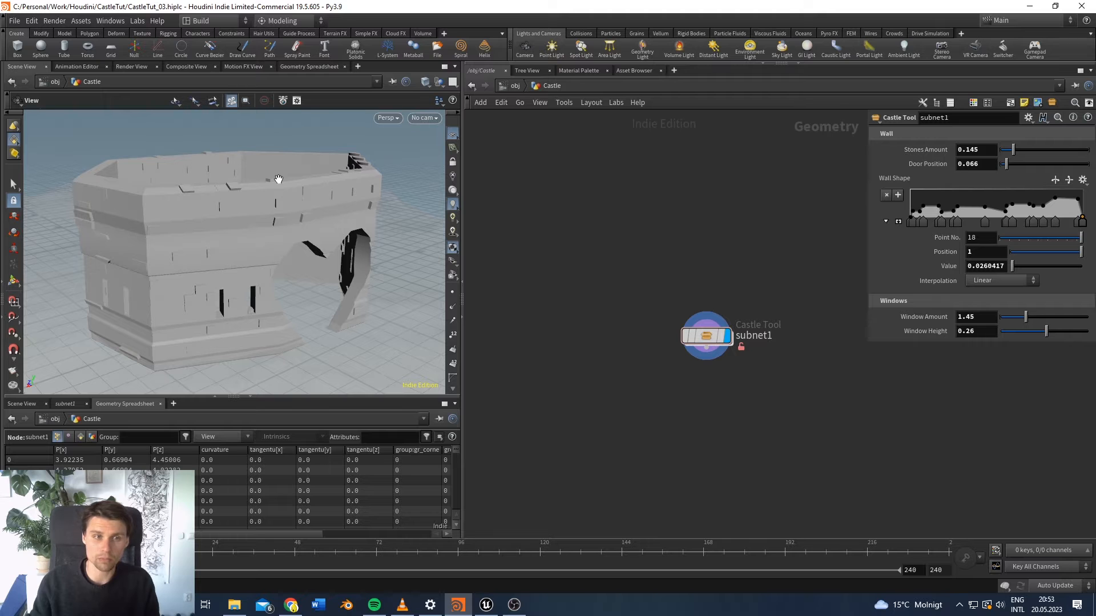
mouse_move(274, 183)
left_mouse_down()
mouse_move(265, 180)
mouse_move(320, 183)
mouse_move(261, 196)
mouse_move(301, 171)
mouse_move(283, 182)
left_mouse_up()
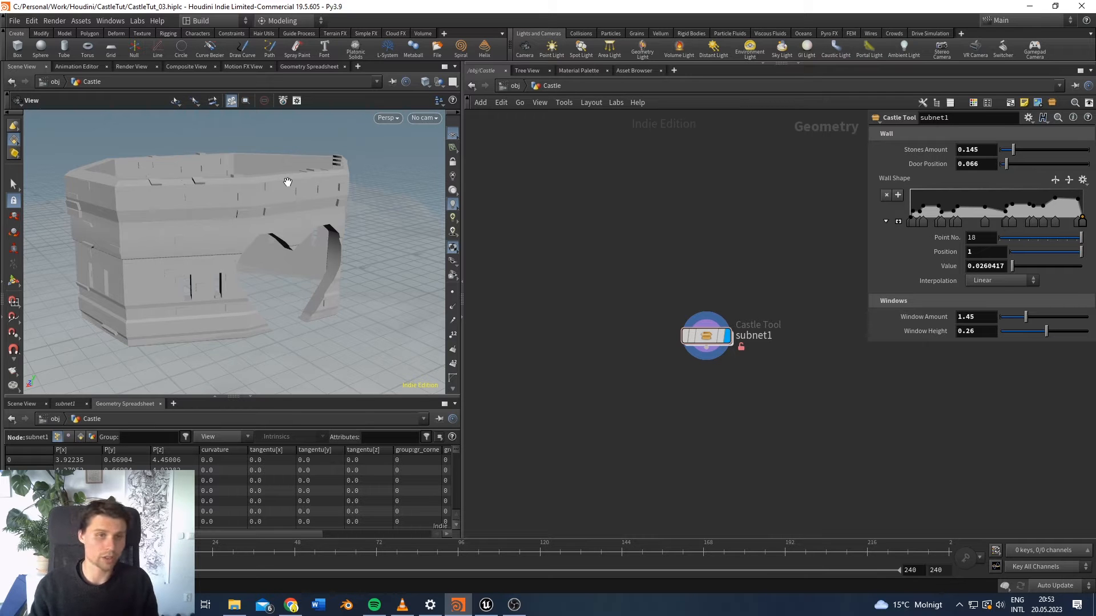
left_click_drag(246, 173, 267, 188)
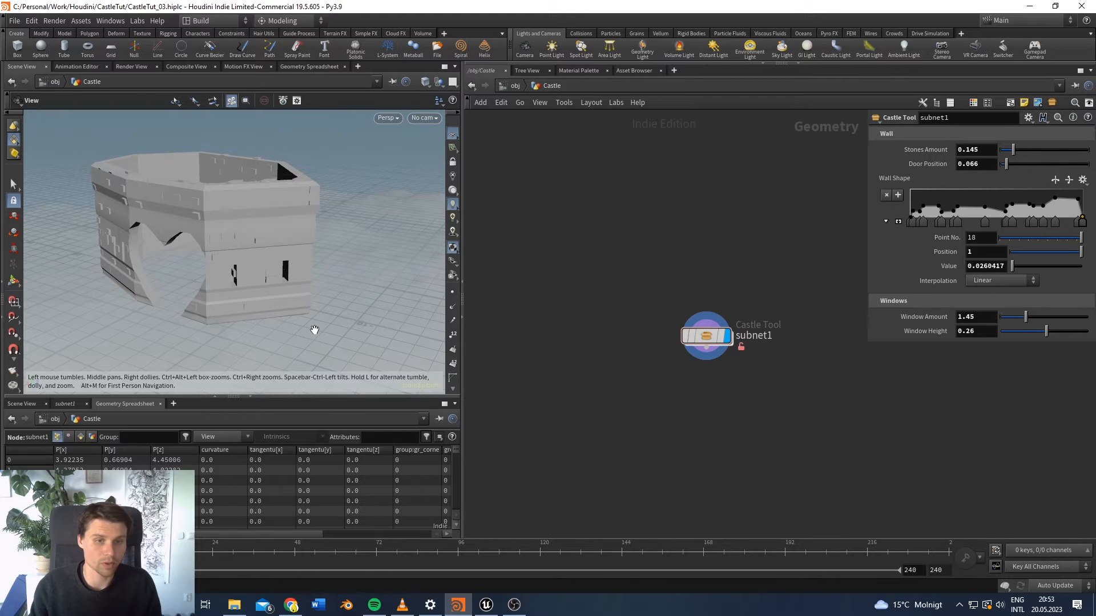
Step: Launch PureRef and load the recent reference board CastleGen_Ref.pur
key("super")
type("piur")
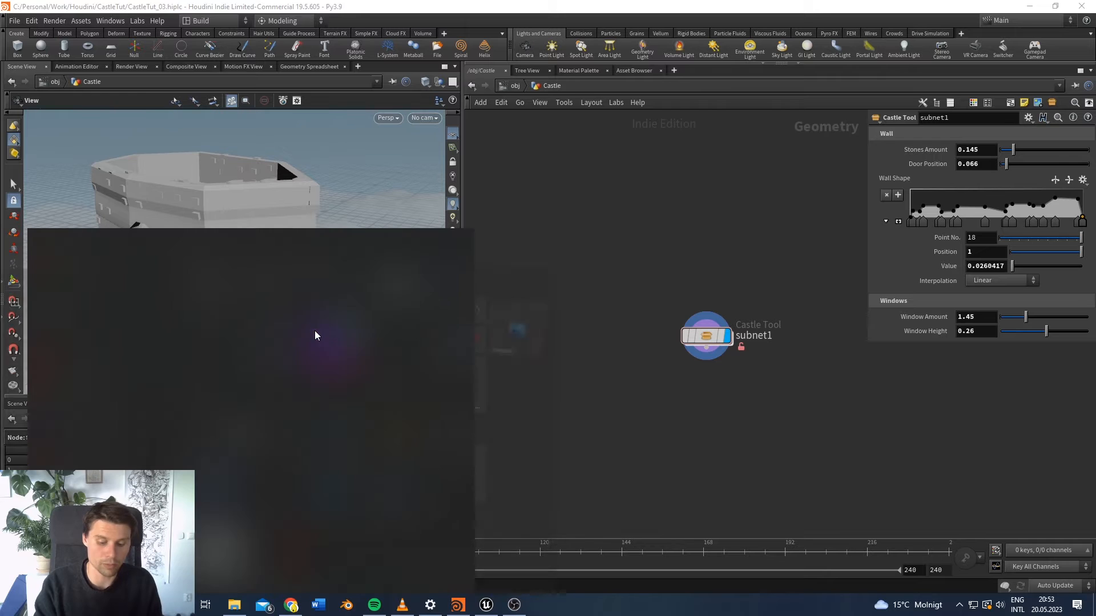
key("BackSpace")
key("BackSpace")
type("re")
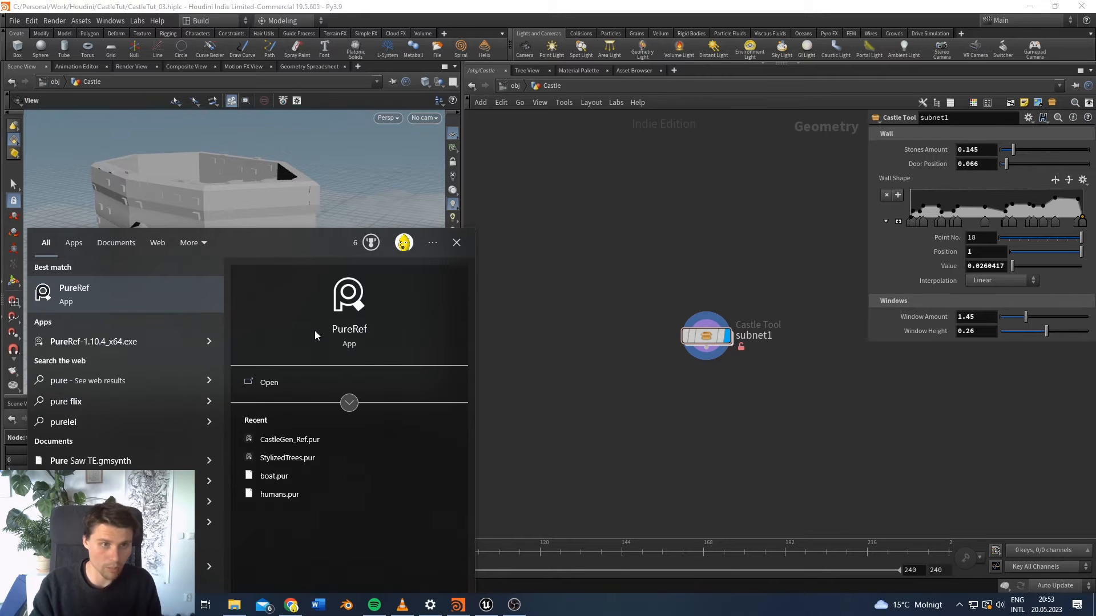
key("Return")
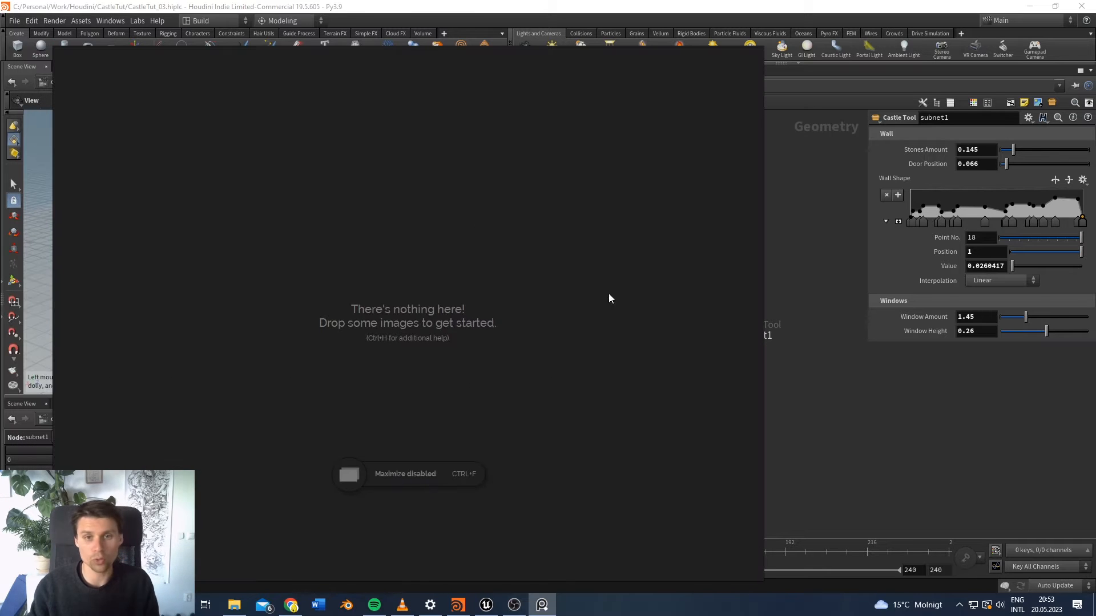
right_click(608, 293)
mouse_move(649, 491)
mouse_move(758, 506)
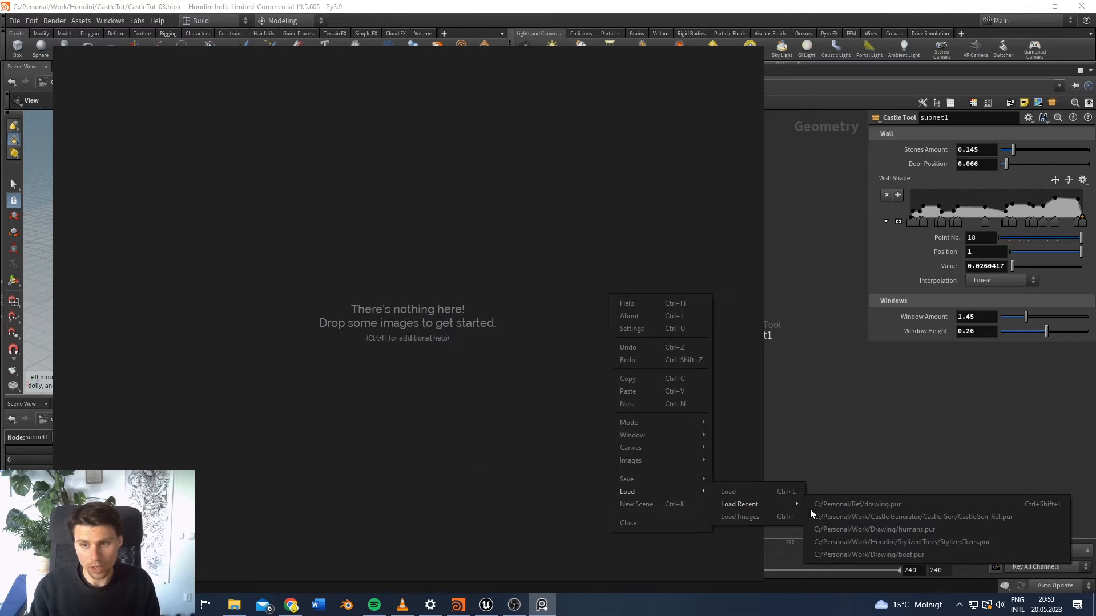
left_click(903, 516)
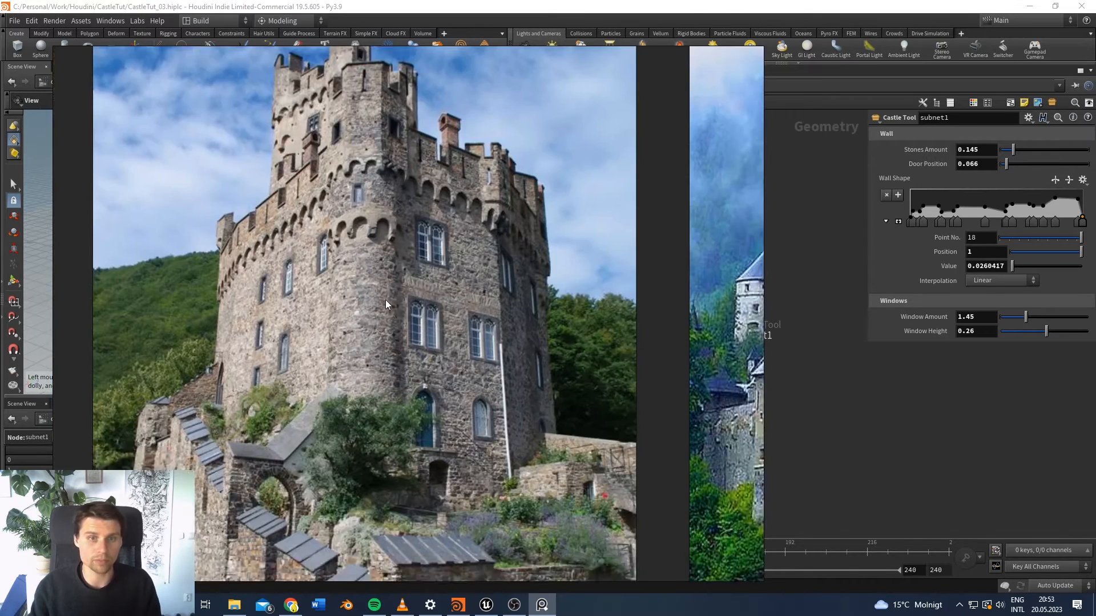
Step: Examine the castle reference photos, focusing on the stone tower with its battlements, windows and wall levels
middle_click_drag(386, 299, 451, 293)
scroll(441, 374, "up", 2)
scroll(457, 287, "down", 2)
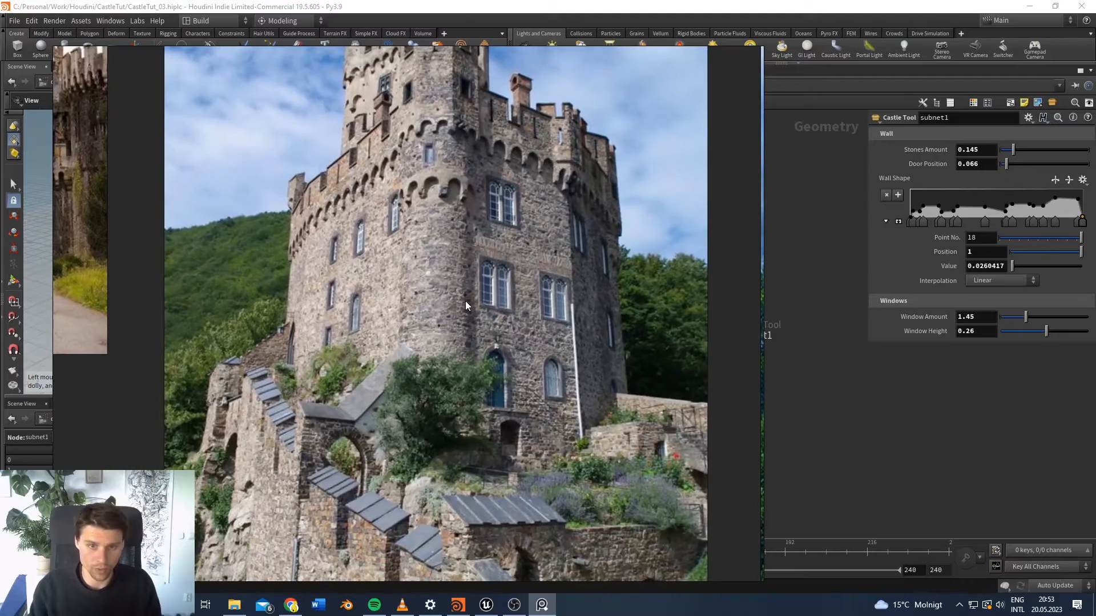
scroll(489, 169, "down", 5)
scroll(479, 240, "up", 4)
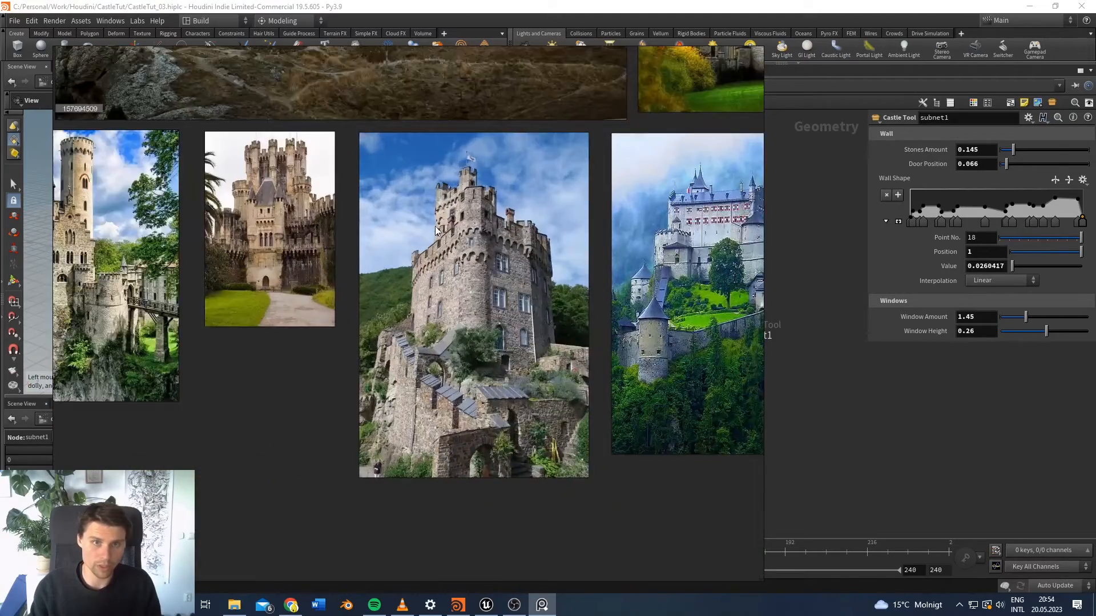
middle_click_drag(530, 262, 396, 286)
scroll(395, 287, "up", 5)
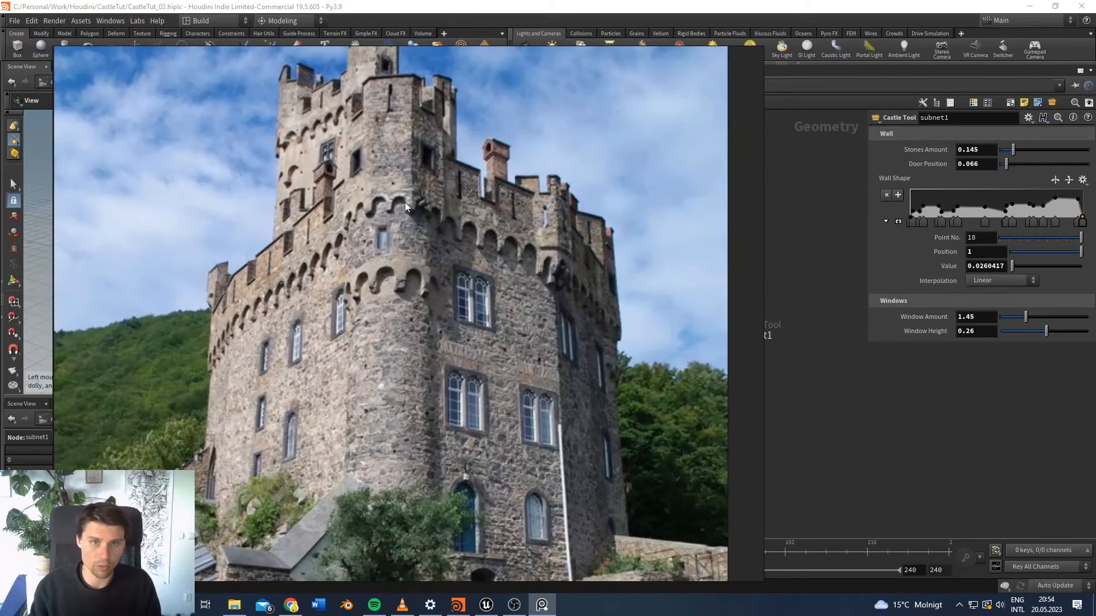
middle_click_drag(377, 85, 399, 163)
right_click_drag(399, 165, 0, 155)
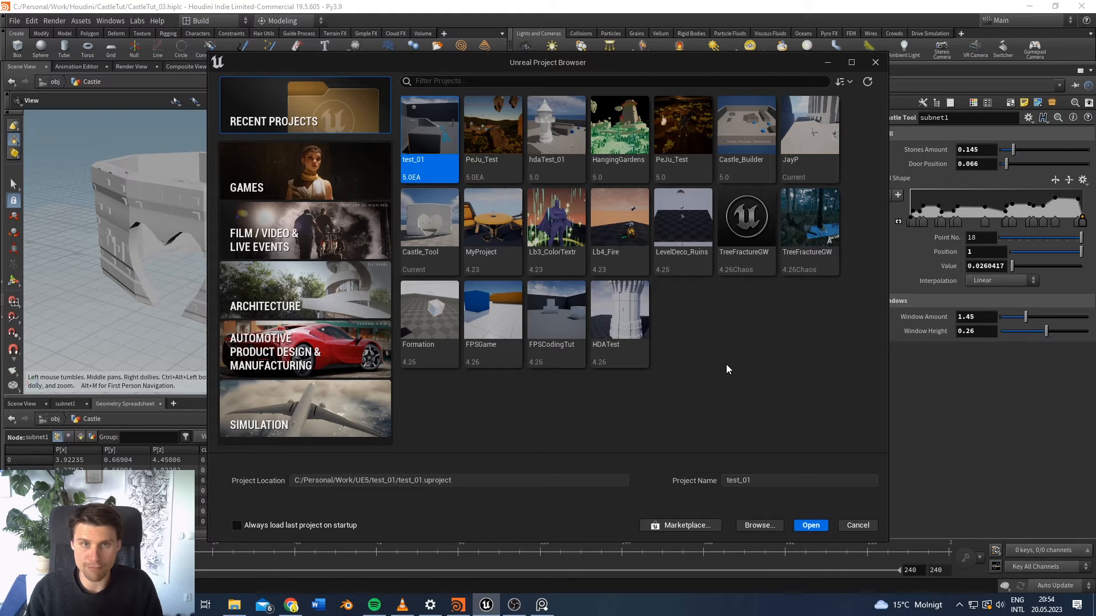
Step: Open the Castle_Tool project in Unreal Engine and load the Test level
double_click(450, 223)
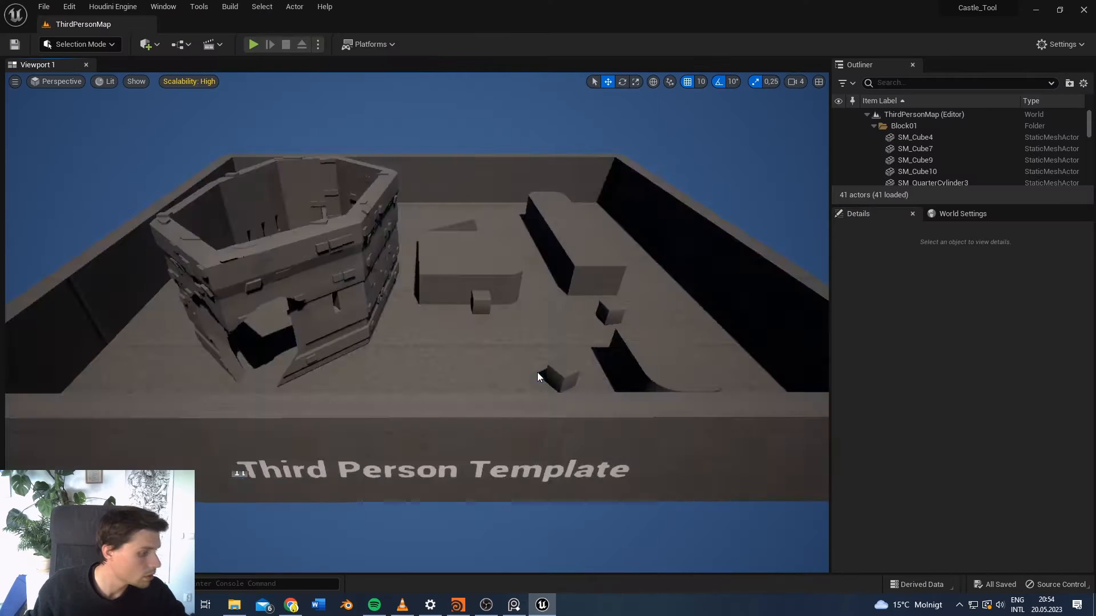
key("XF86AudioLowerVolume")
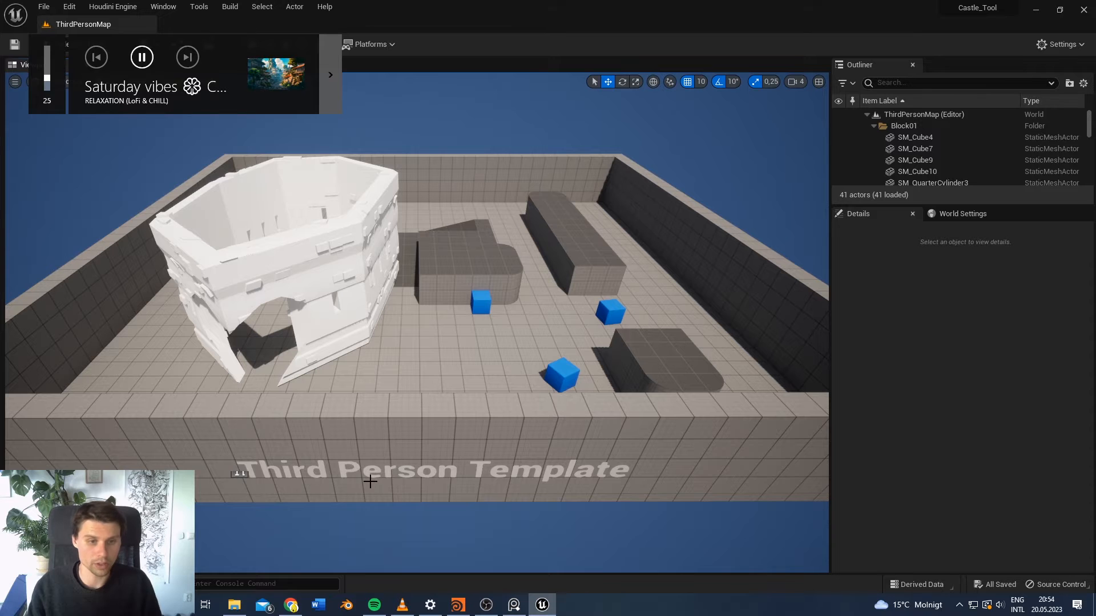
key("ctrl+space")
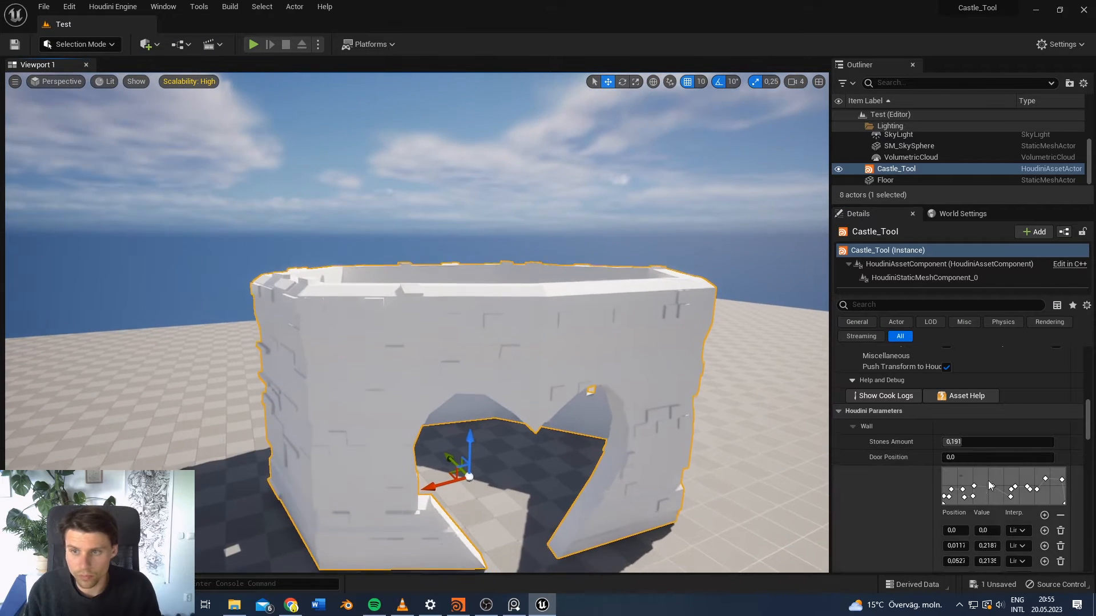
Step: Set the Castle_Tool actor's Door Position to about 0.17 and its Stones Amount to about 0.306
mouse_move(795, 428)
right_mouse_down()
mouse_move(795, 396)
mouse_move(795, 445)
right_mouse_up()
key("w")
key("q")
left_click_drag(945, 458, 962, 458)
right_click_drag(725, 448, 685, 446)
key("d")
left_click_drag(964, 443, 965, 442)
Step: Examine the castle's stones, windows and door opening in Unreal and compare them with the model in Houdini
mouse_move(619, 366)
right_mouse_down()
mouse_move(631, 367)
mouse_move(623, 387)
mouse_move(601, 363)
right_mouse_up()
key("s")
key("e")
key("q")
right_click_drag(432, 334, 441, 325)
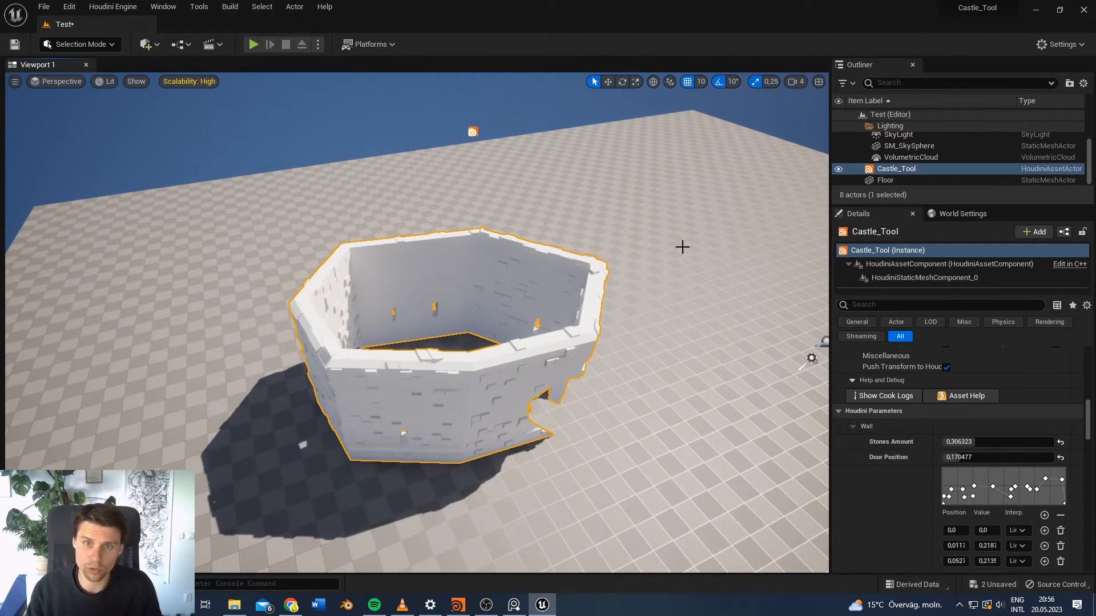
key("q")
right_click_drag(559, 484, 569, 462)
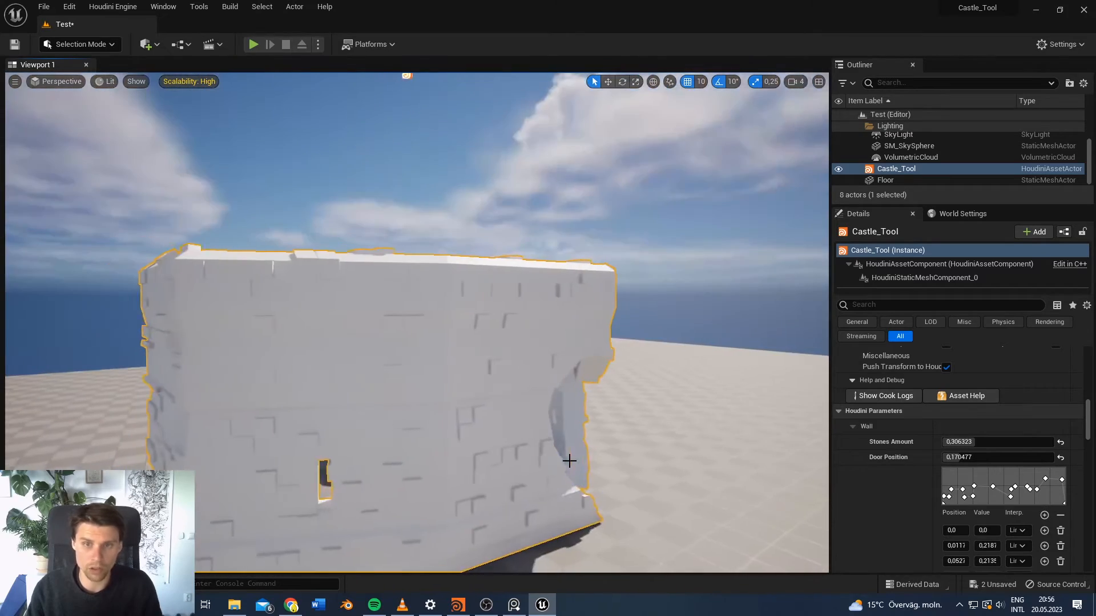
left_click(458, 605)
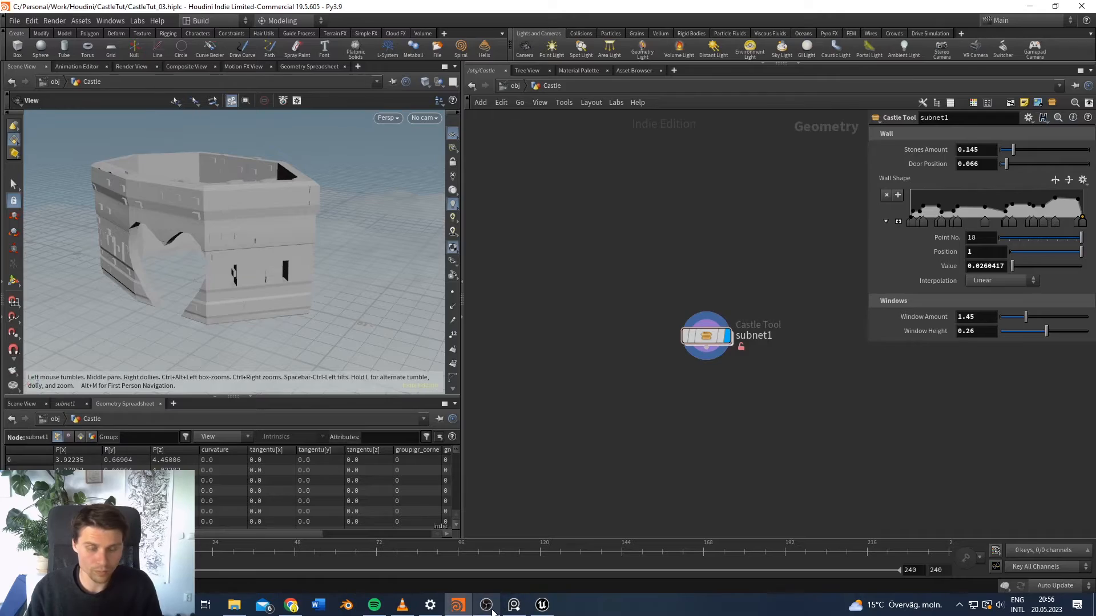
left_click(541, 605)
right_click_drag(470, 440, 448, 391)
key("s")
key("alt+Tab")
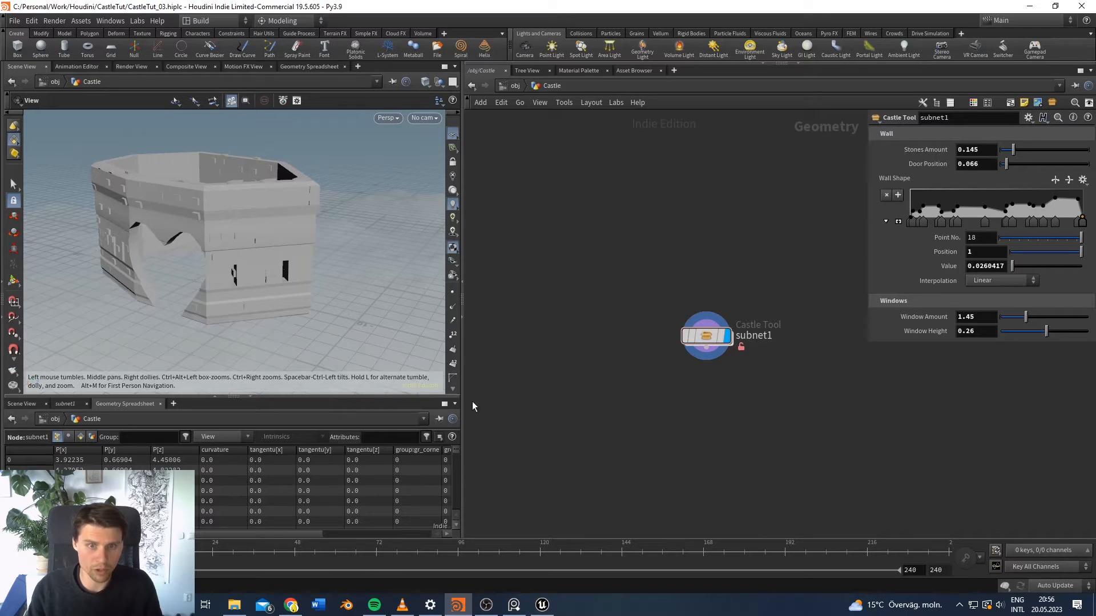
Step: Open the operator type properties of the Castle Tool asset in Houdini
left_click_drag(224, 252, 290, 246)
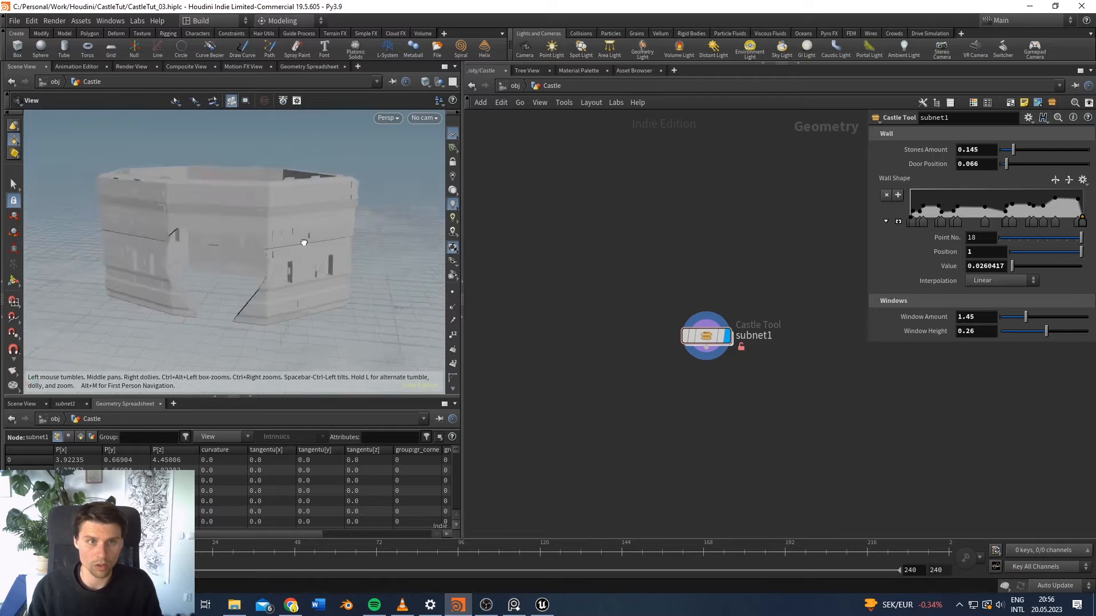
double_click(706, 337)
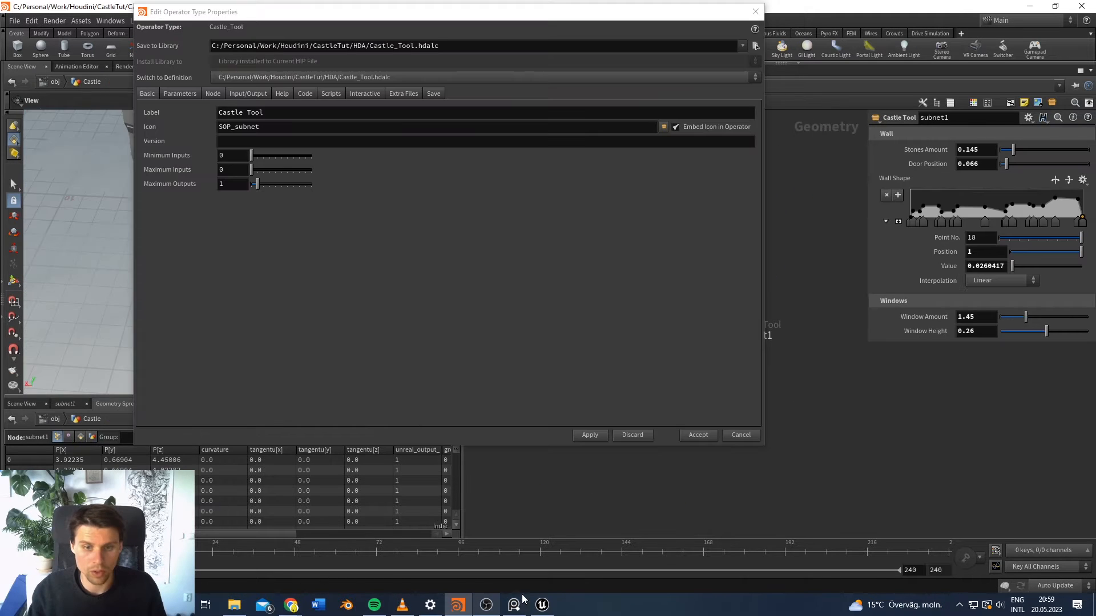
Step: Switch to Unreal Engine and browse the project content to the HDA folder
left_click(542, 605)
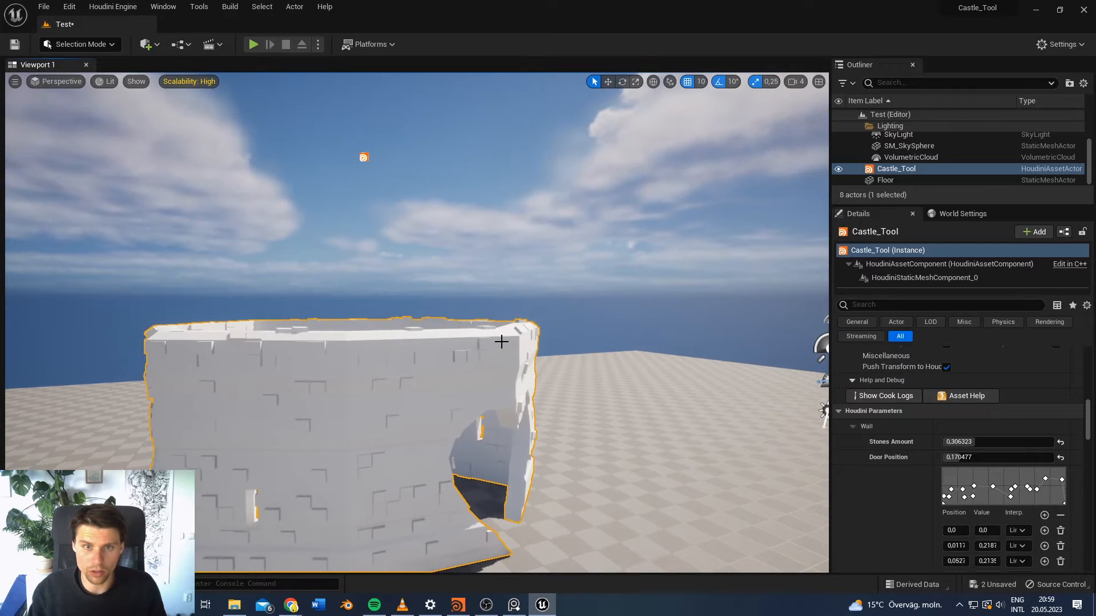
left_click(529, 311)
right_click_drag(529, 326, 480, 337)
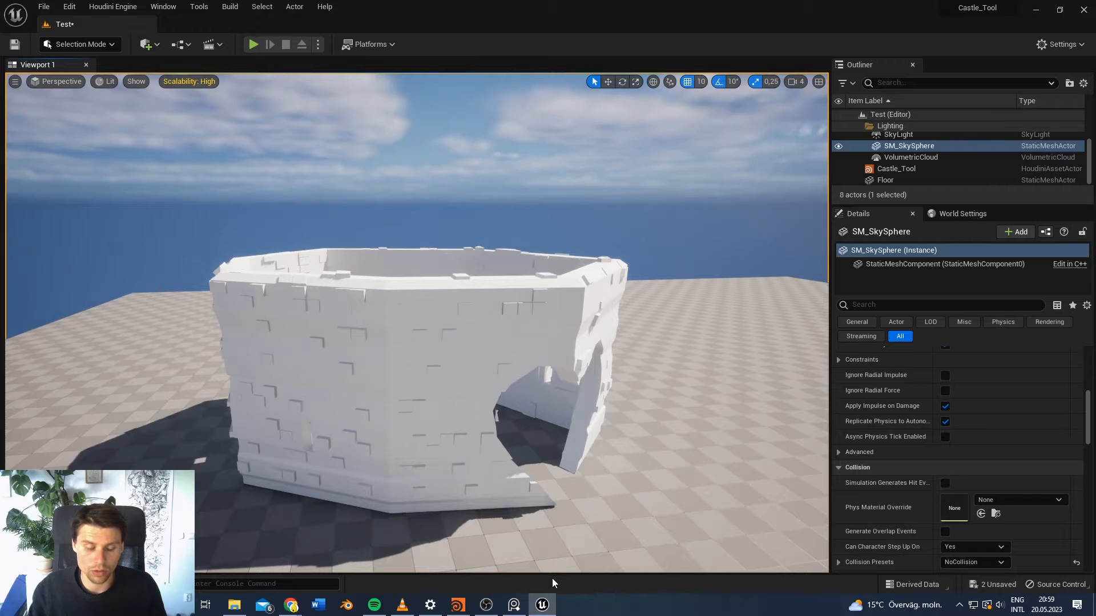
key("ctrl+space")
left_click(75, 531)
left_click(74, 520)
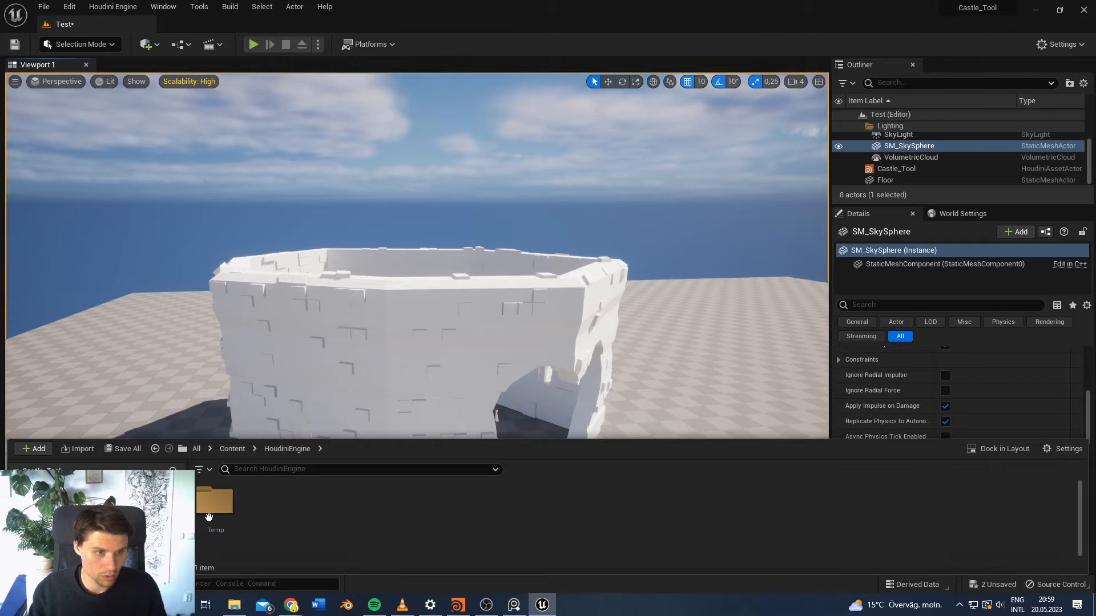
left_click(75, 509)
right_click_drag(490, 303, 465, 305)
right_click_drag(482, 288, 482, 289)
key("w")
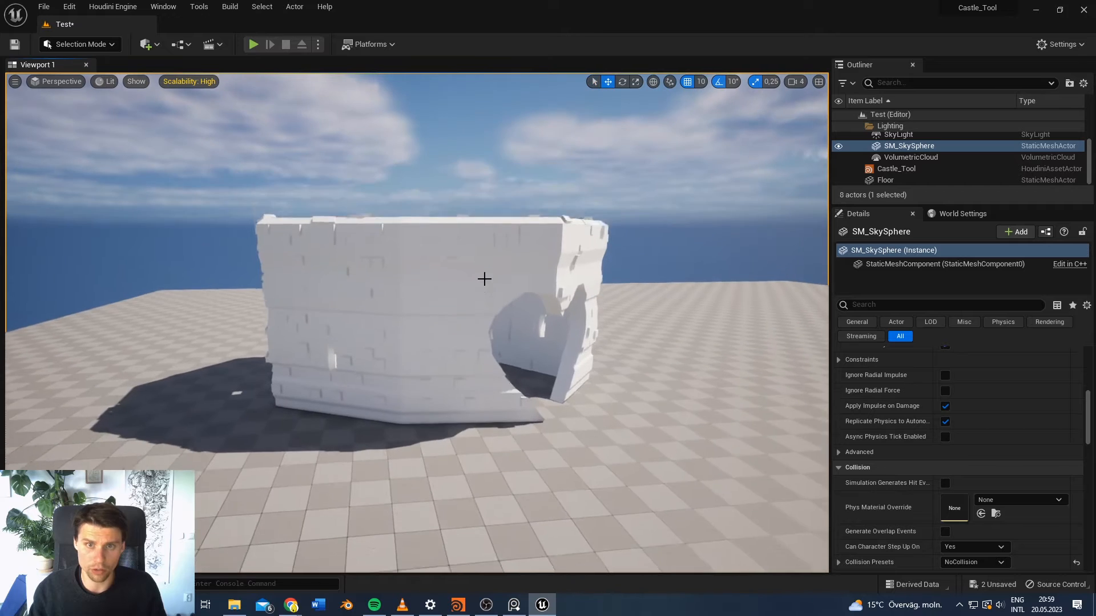
Step: Reveal the Castle_Tool asset in File Explorer and copy the path of its HDA folder
key("ctrl+space")
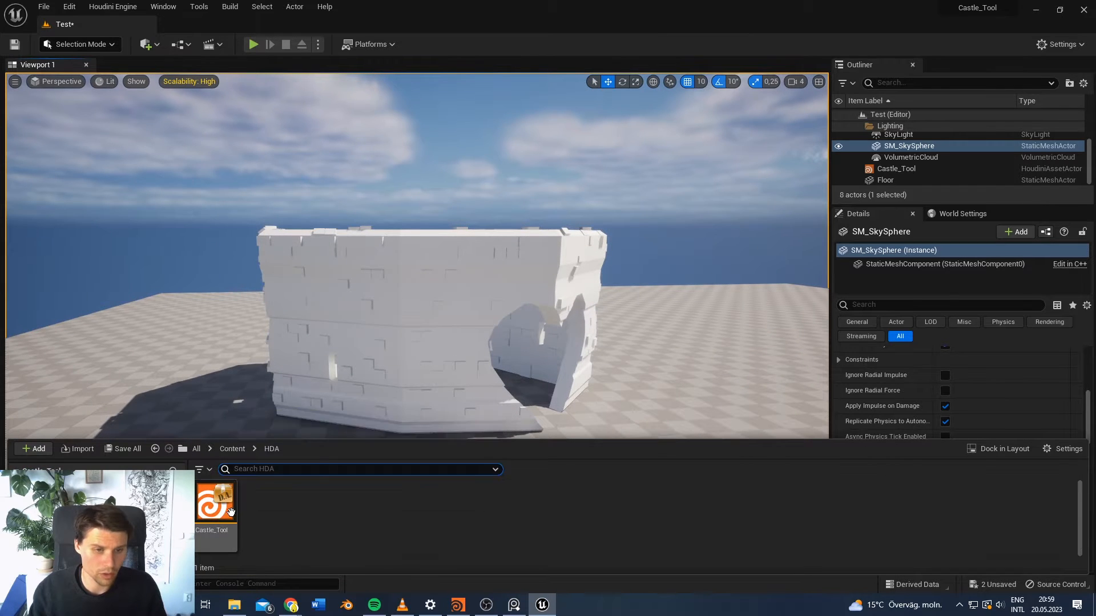
right_click(223, 517)
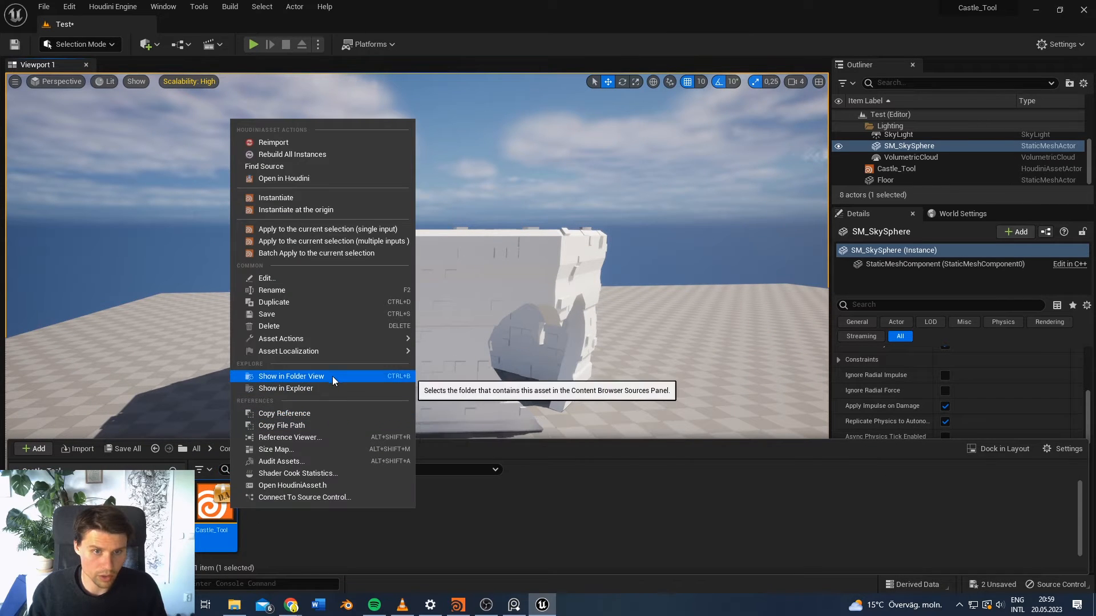
left_click(312, 389)
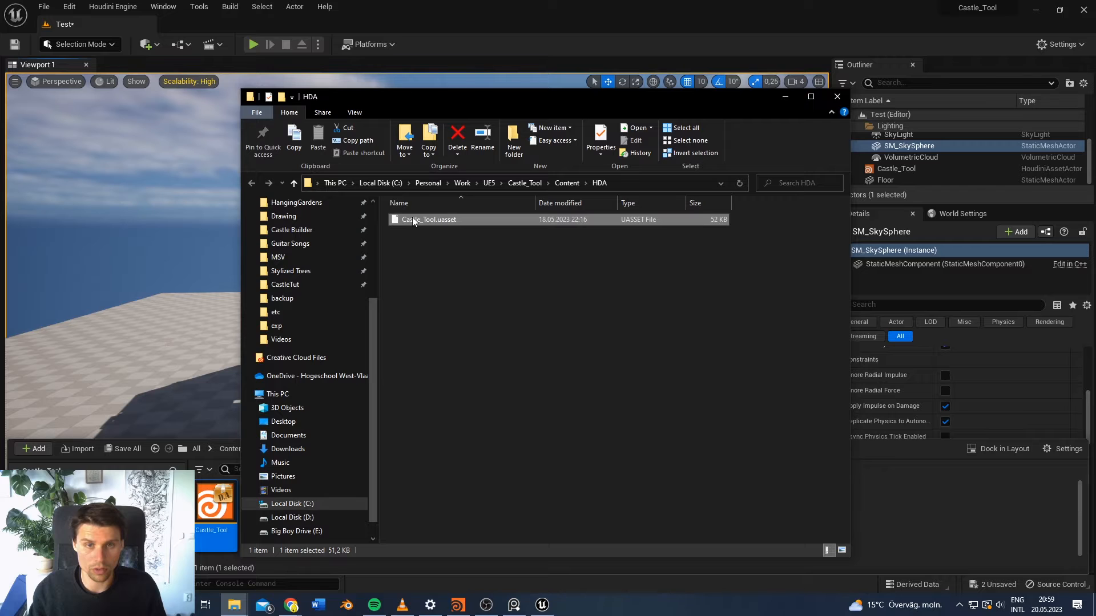
key("ctrl+l")
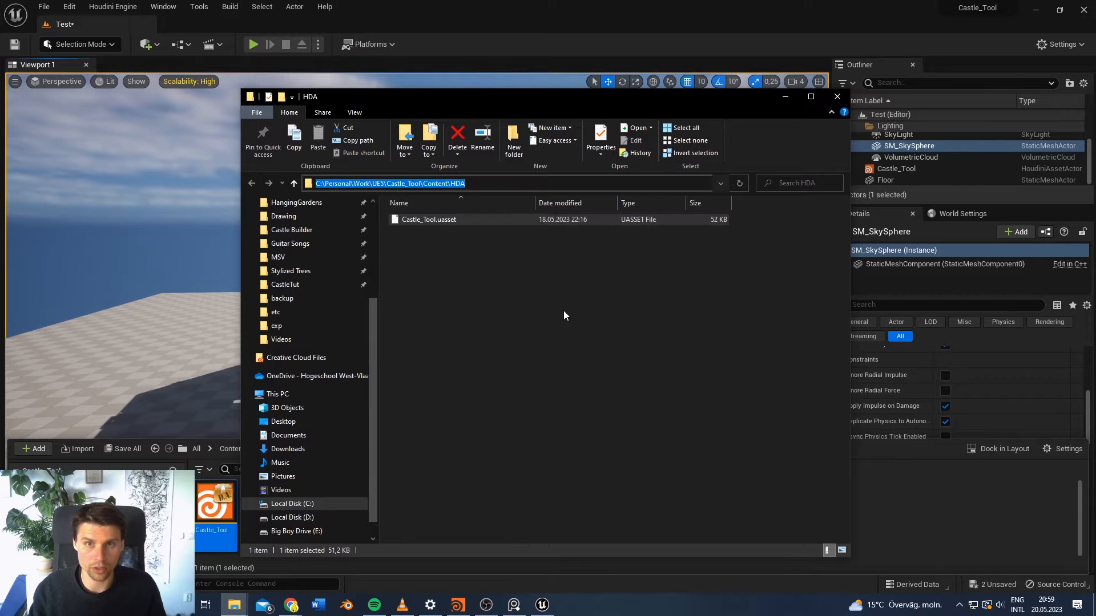
left_click(518, 310)
left_click(649, 180)
key("ctrl+c")
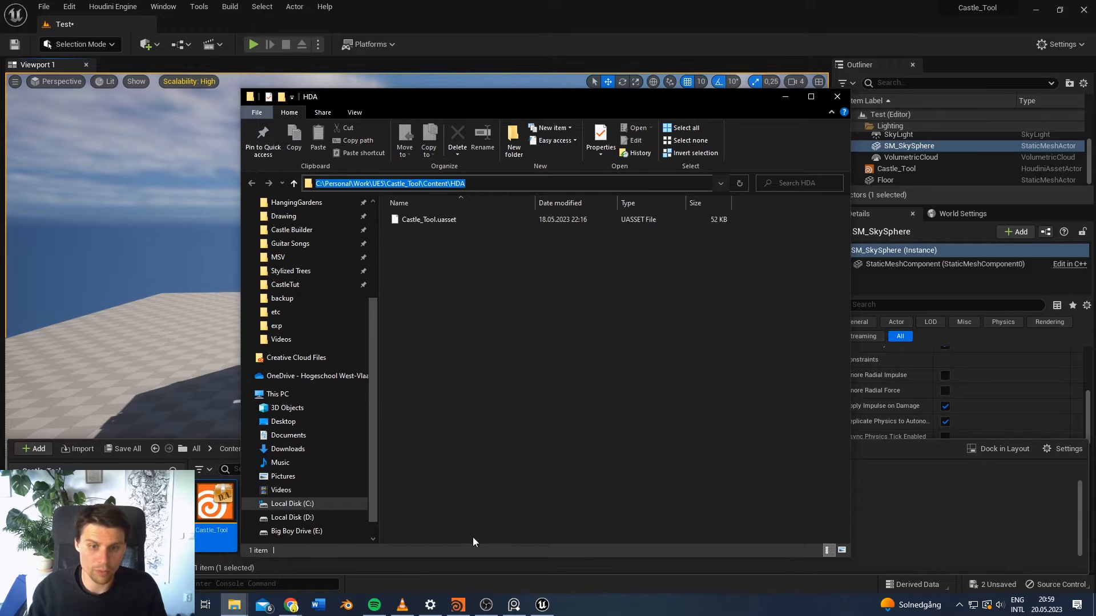
Step: Switch to Houdini and browse the Save to Library location to C:/Personal/Work/UE5/Castle_Tool/Content/HDA
key("alt+Tab")
mouse_move(453, 595)
left_click(468, 560)
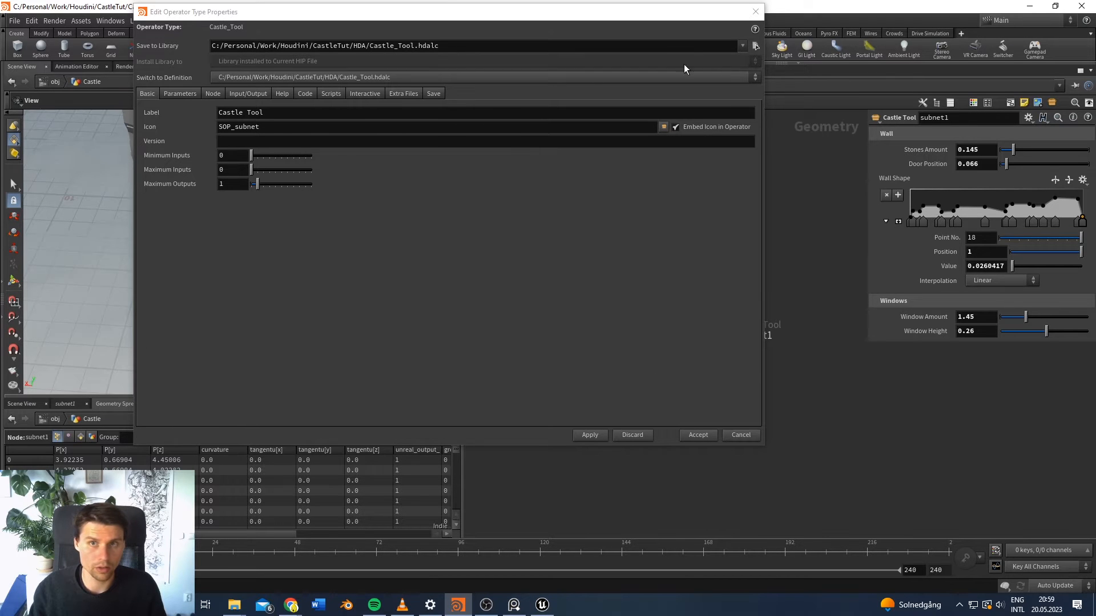
left_click(755, 46)
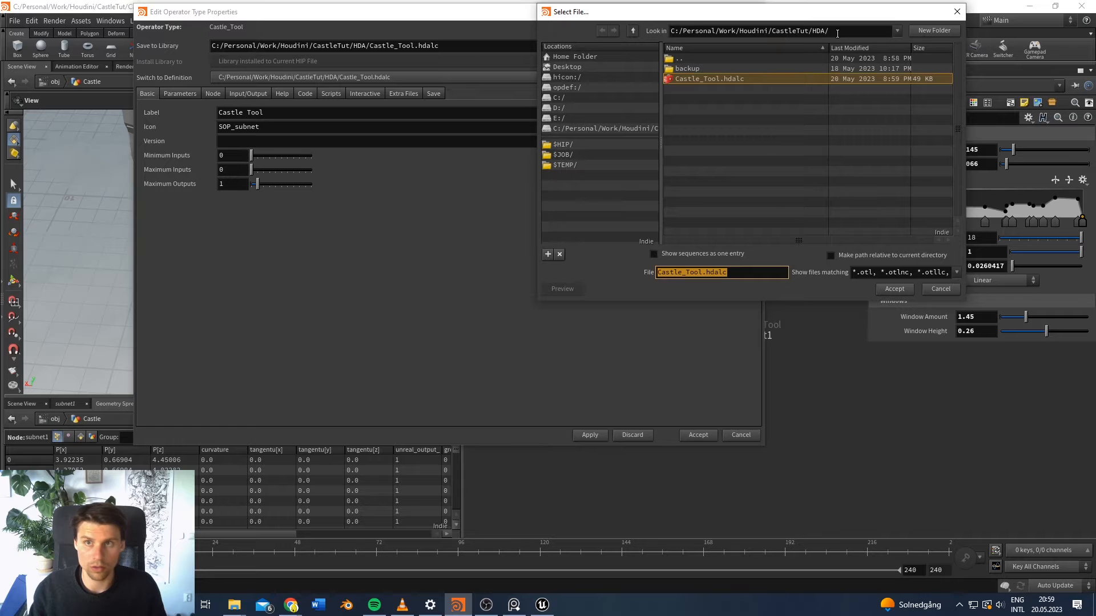
left_click(838, 33)
key("ctrl+a")
key("ctrl+v")
key("Return")
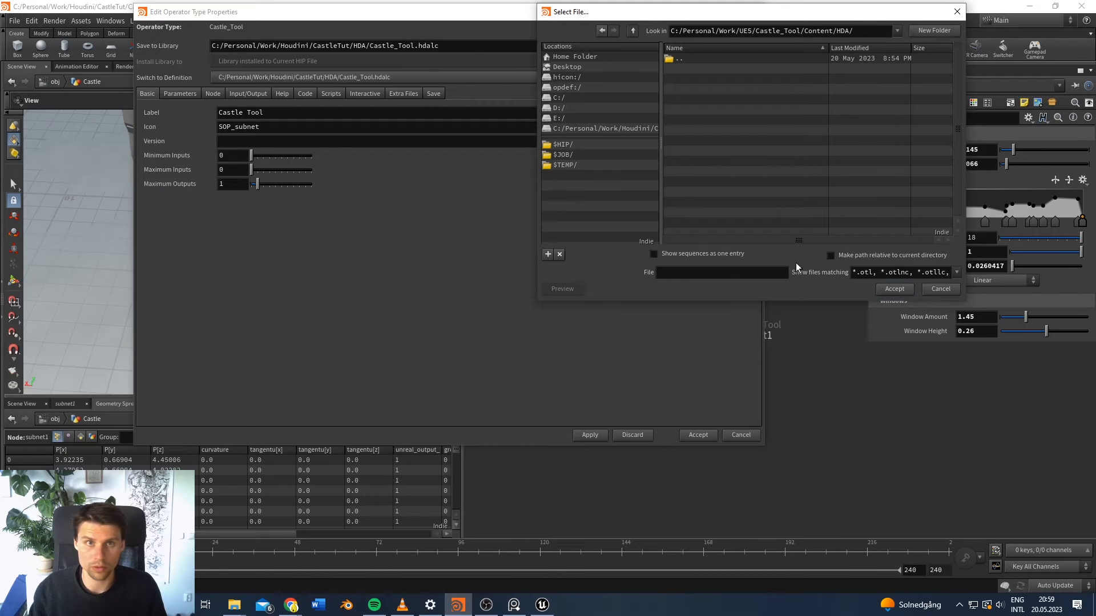
Step: Name the library file Castle_Tool.hdalc and accept it as the save location
left_click(415, 49)
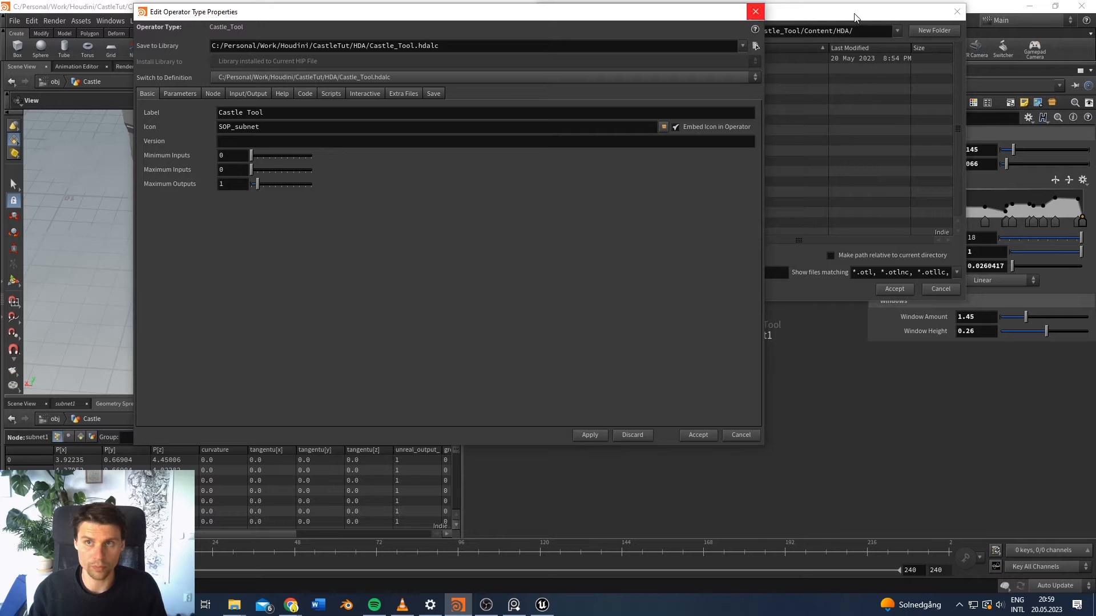
left_click(770, 276)
type("Castle_Tool.")
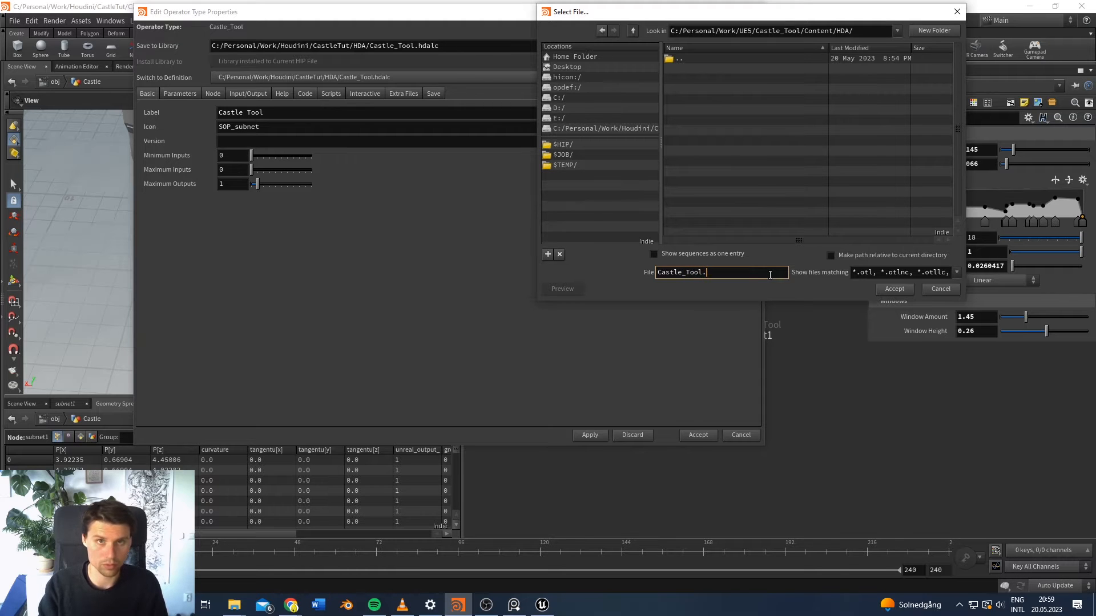
type("hdalc")
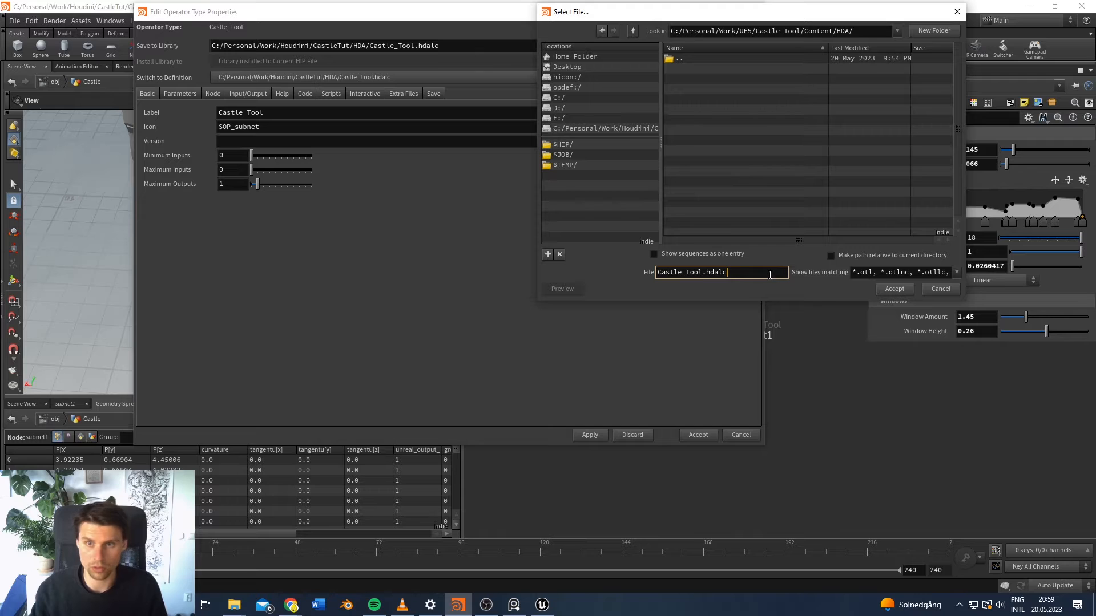
left_click(895, 288)
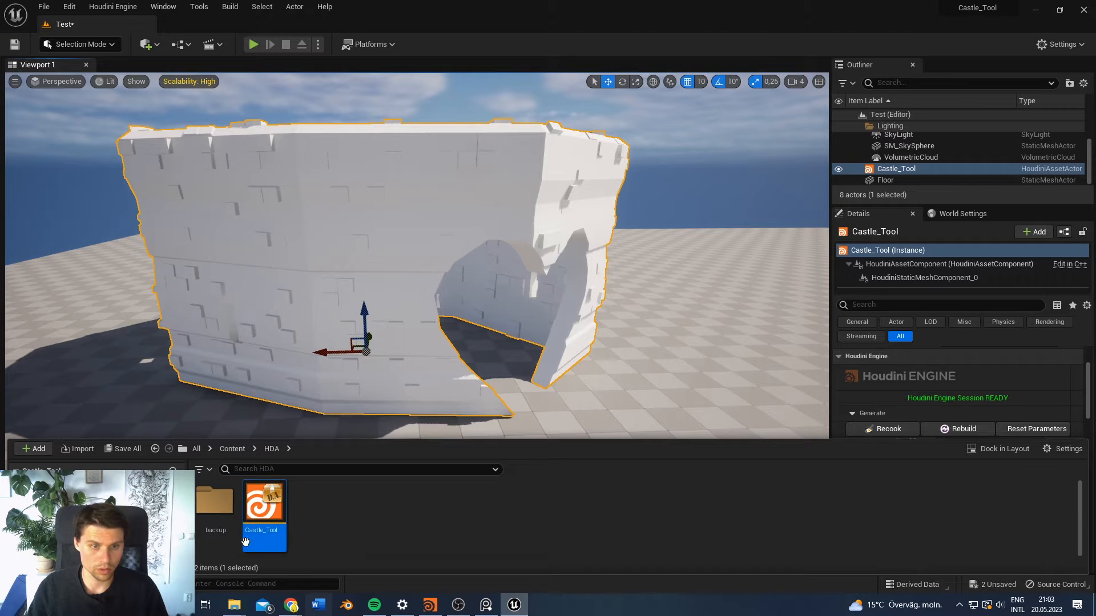
Step: Look into the backup folder inside Unreal's HDA content folder and return to the HDA folder
left_click(215, 502)
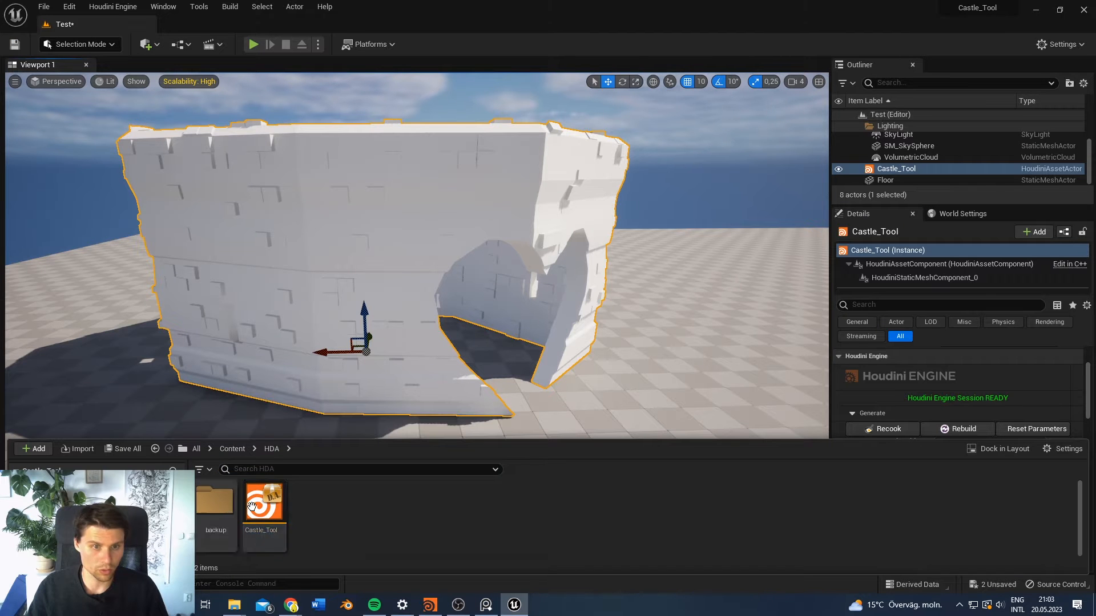
double_click(215, 503)
left_click(284, 448)
left_click(280, 449)
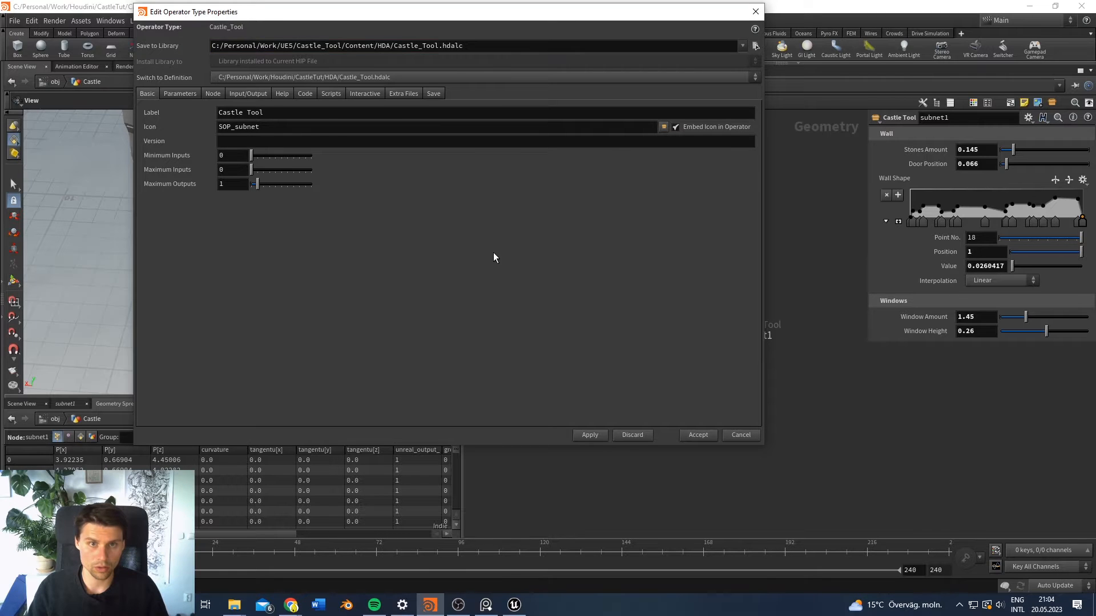
Step: Force delete the old Castle_Tool asset from Unreal's HDA folder and remove the castle actor from the level
key("alt+Tab")
right_click(333, 519)
left_click(271, 522)
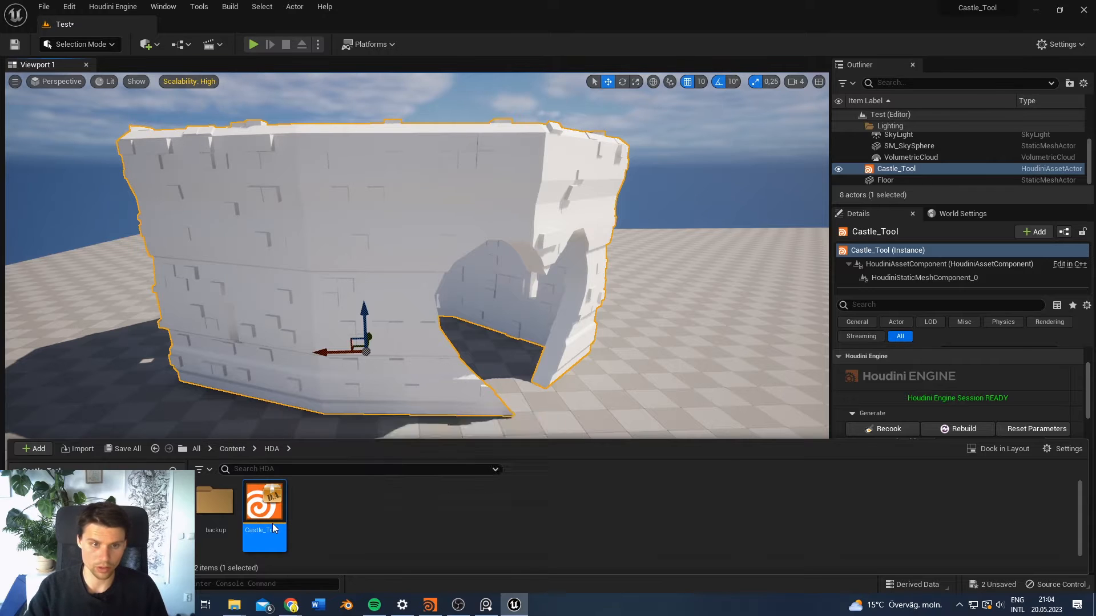
key("Delete")
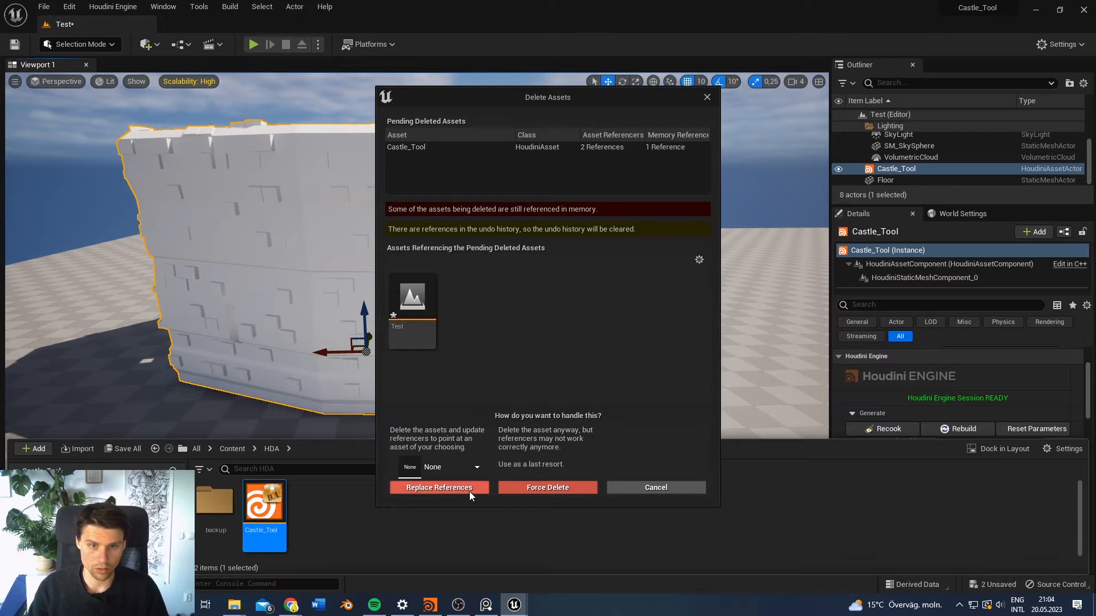
left_click(511, 487)
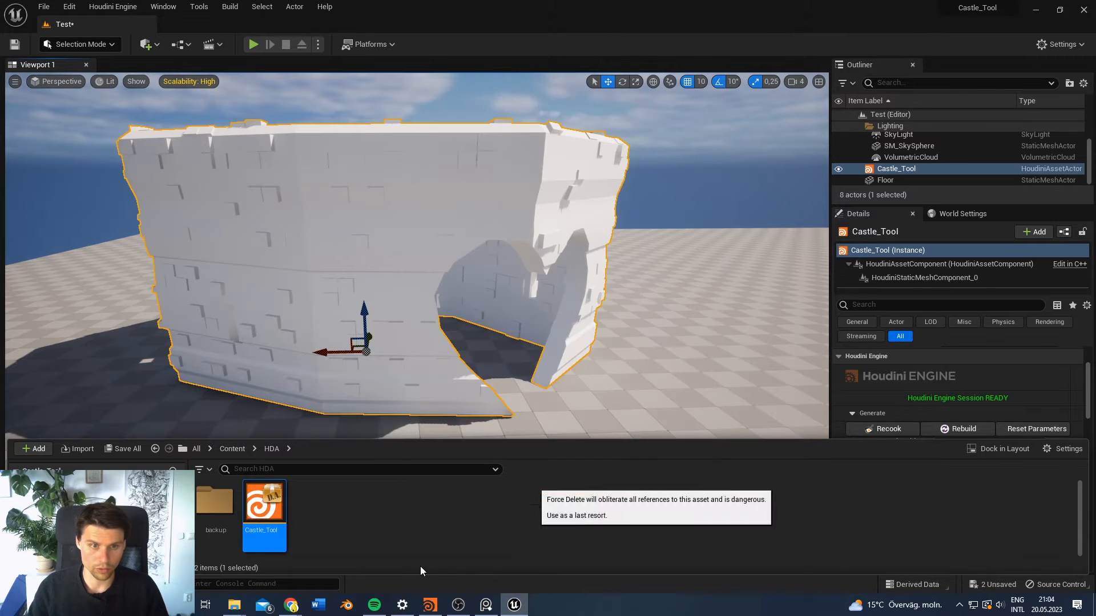
left_click(907, 169)
key("Delete")
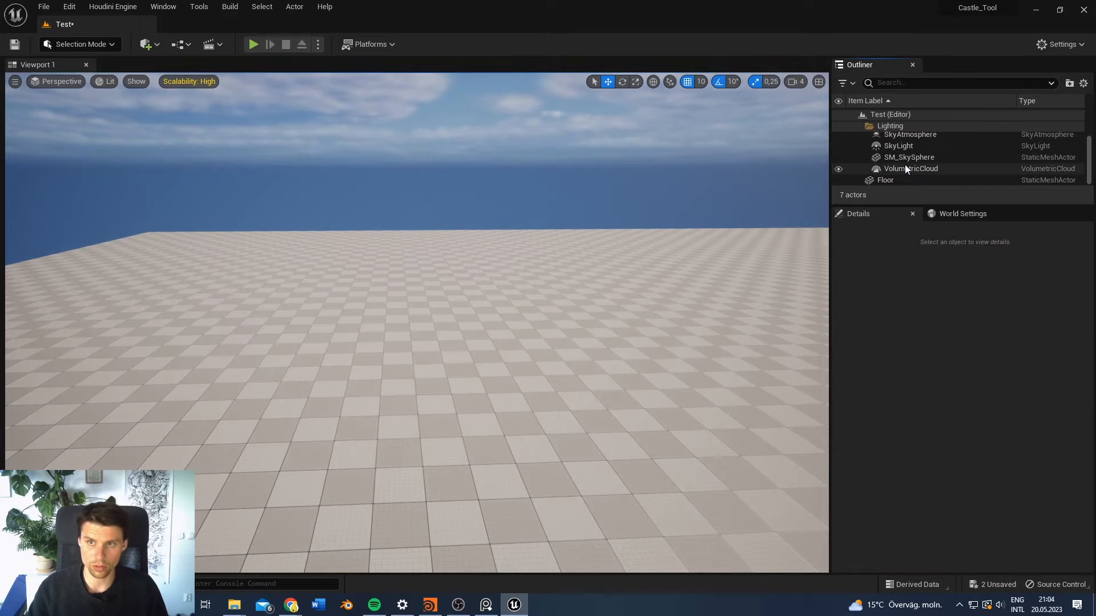
Step: Show the HDA backup folder in File Explorer and move its window clear of Unreal's content area
key("ctrl+space")
right_click(362, 530)
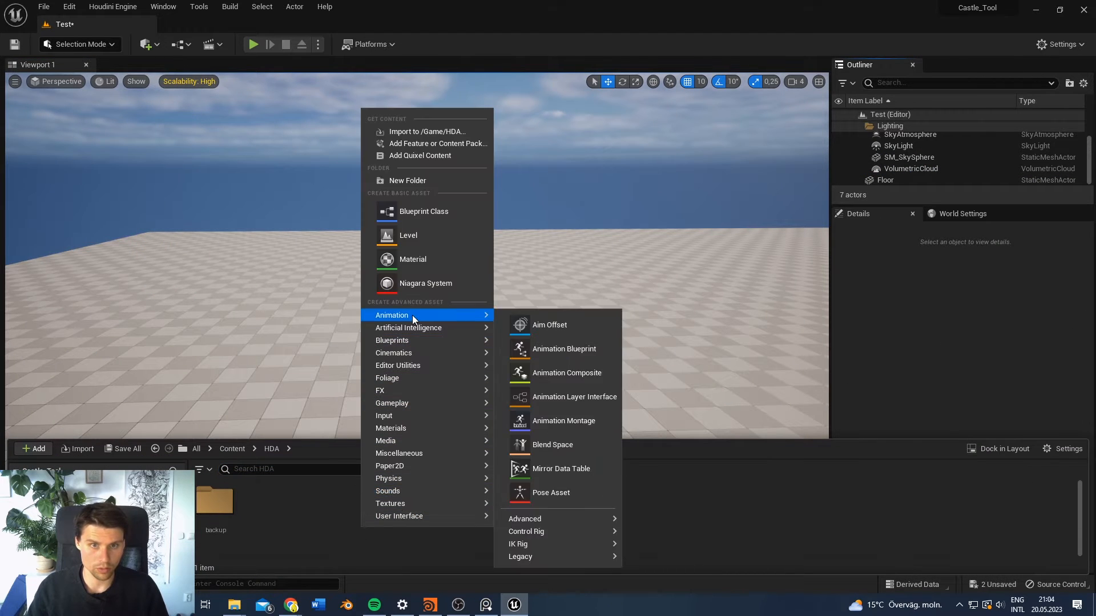
right_click(227, 507)
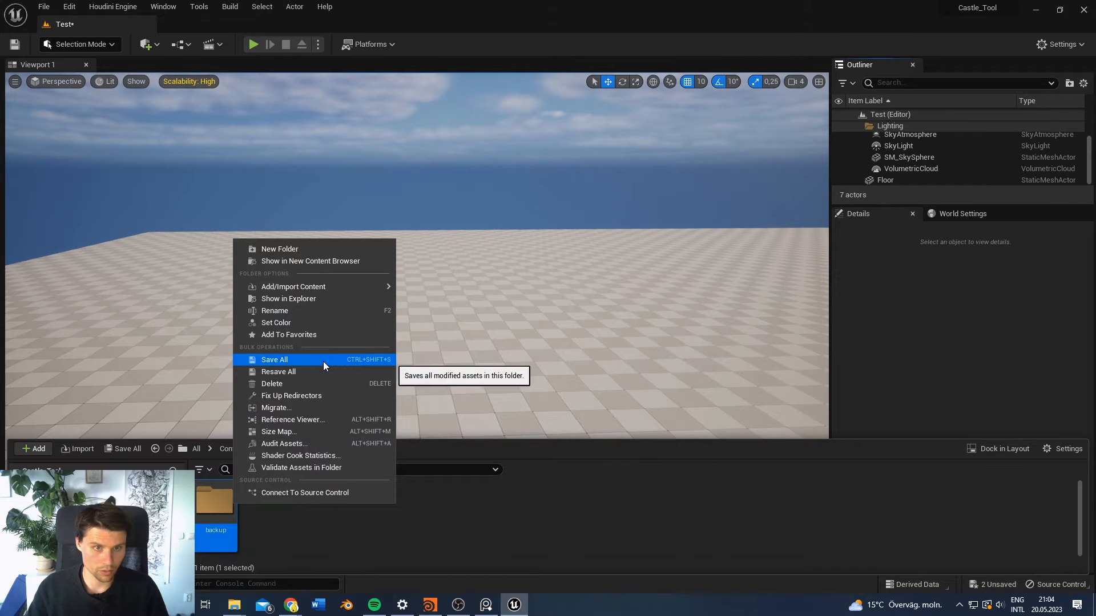
left_click(325, 299)
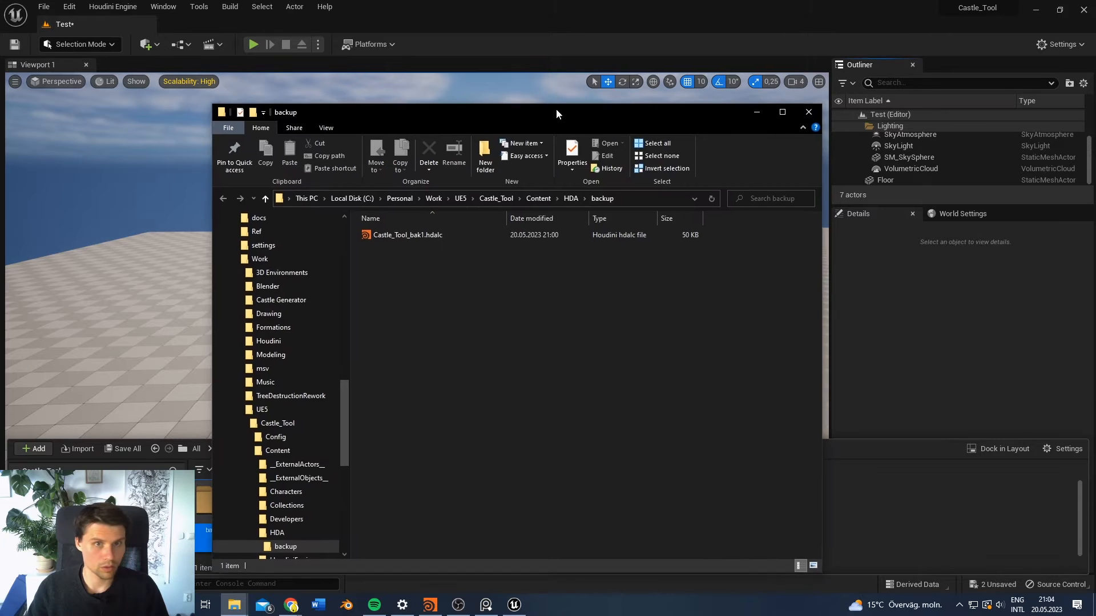
left_click_drag(556, 109, 846, 60)
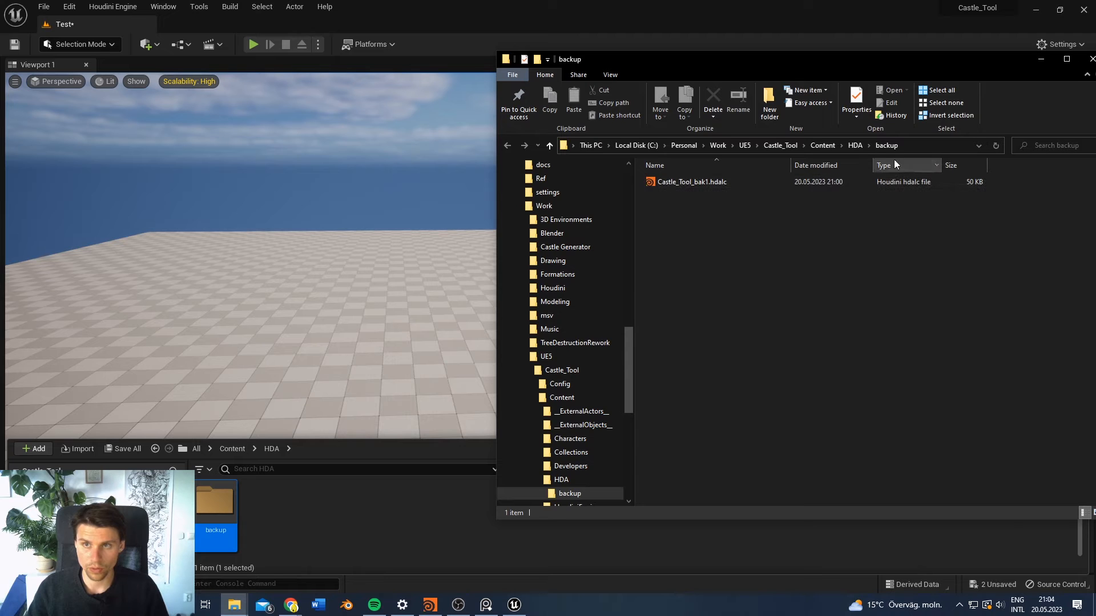
Step: Import Castle_Tool.hdalc from the HDA folder in File Explorer into Unreal's HDA content folder
left_click(855, 145)
left_click(684, 194)
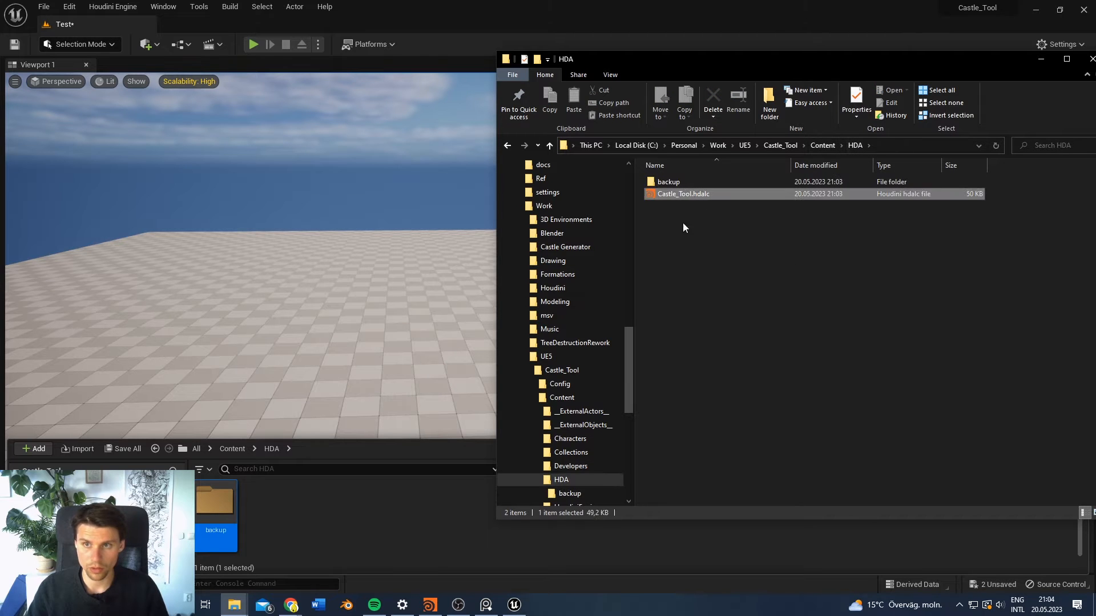
left_click_drag(701, 200, 305, 526)
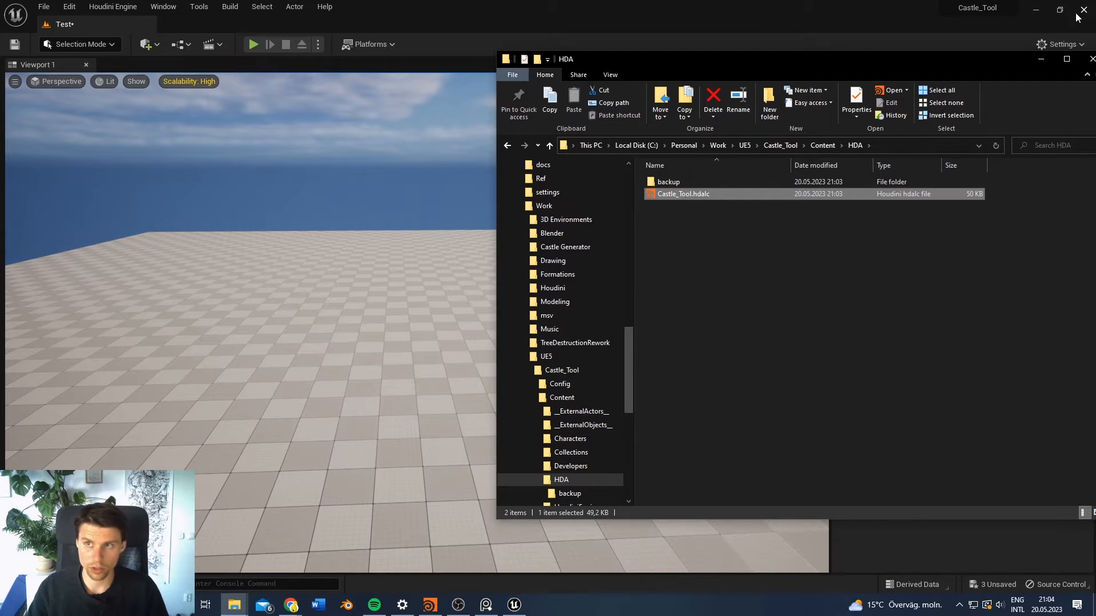
left_click(1041, 59)
Step: Place the imported Castle_Tool asset in the level and inspect its windows up close
key("ctrl+space")
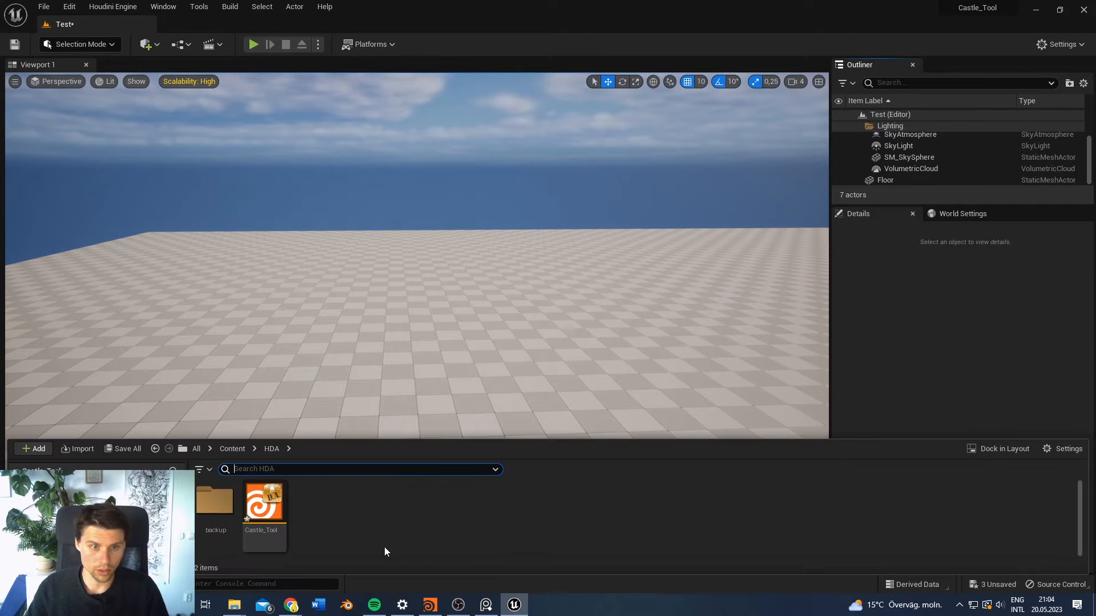
left_click(267, 522)
left_click_drag(267, 522, 467, 370)
right_click_drag(566, 449, 566, 449)
right_click_drag(532, 352, 537, 340)
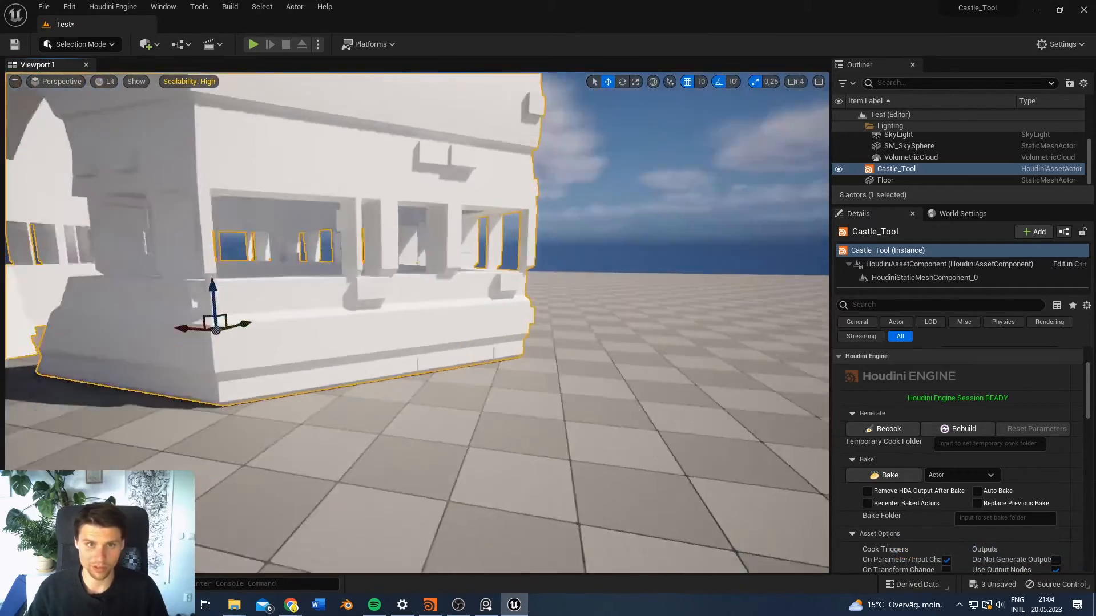
Step: Switch to Houdini and show the parameters in the Castle Tool's operator type properties
key("alt+Tab")
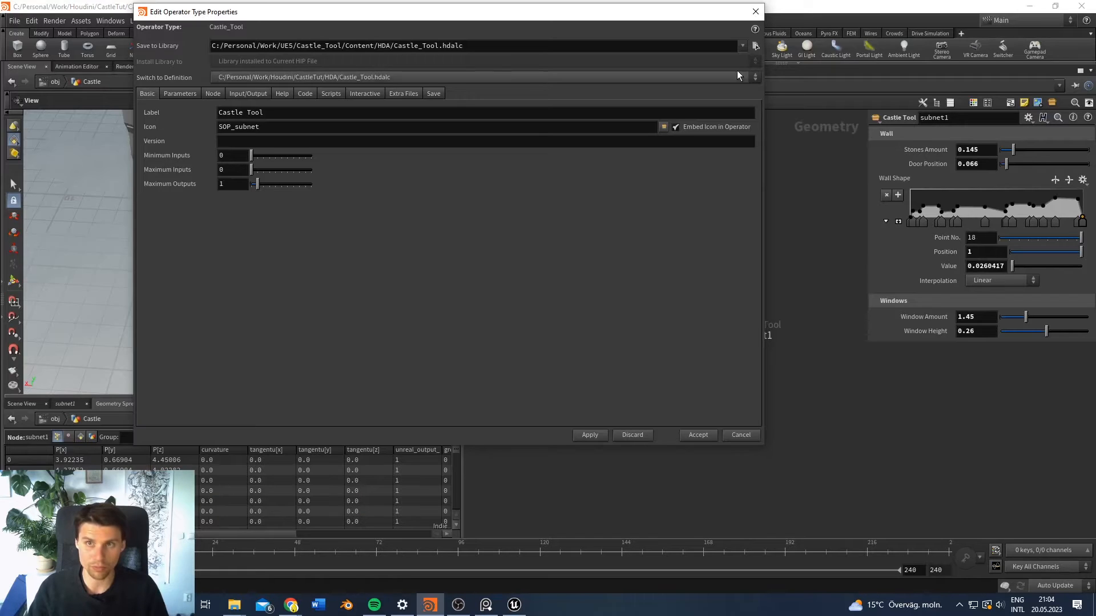
left_click(194, 93)
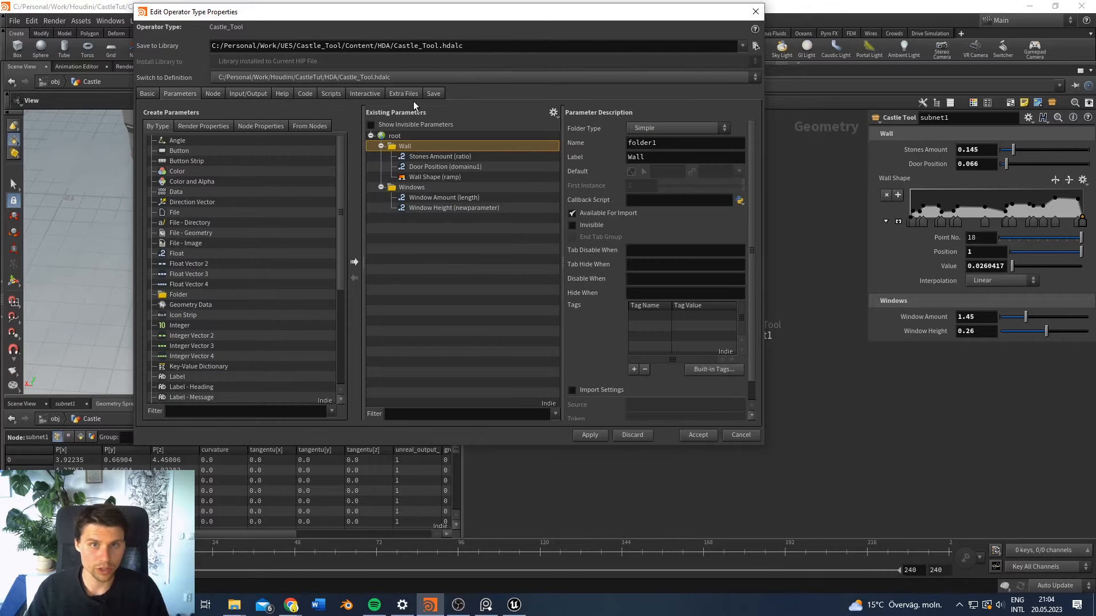
left_click_drag(681, 18, 808, 105)
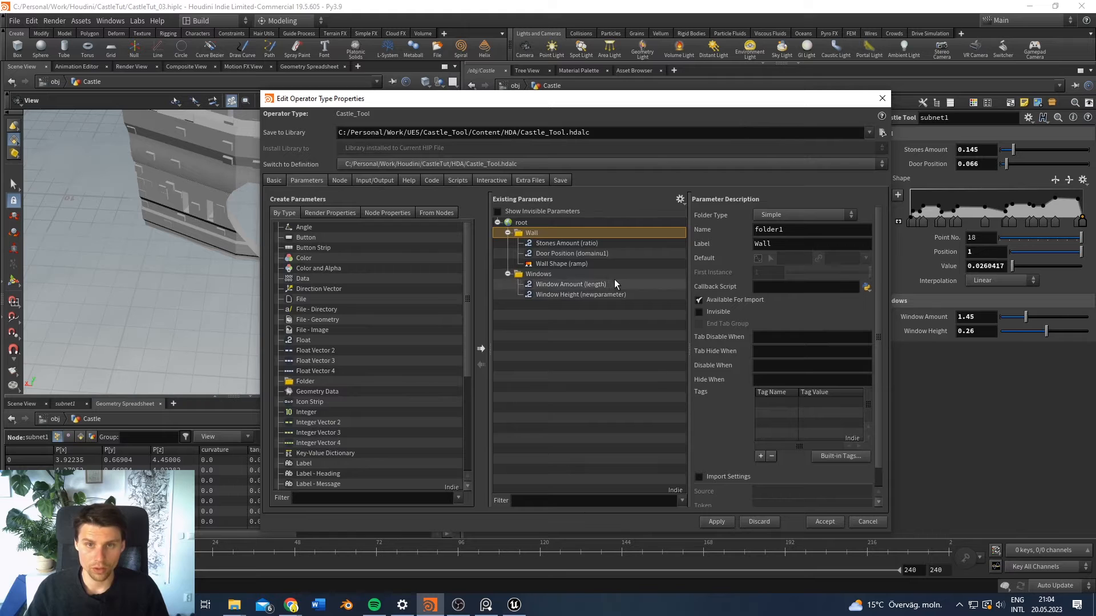
Step: Set Window Amount to 1.84, check the parameter's channel defaults and save the Castle Tool's type properties
left_click(564, 284)
left_click(748, 214)
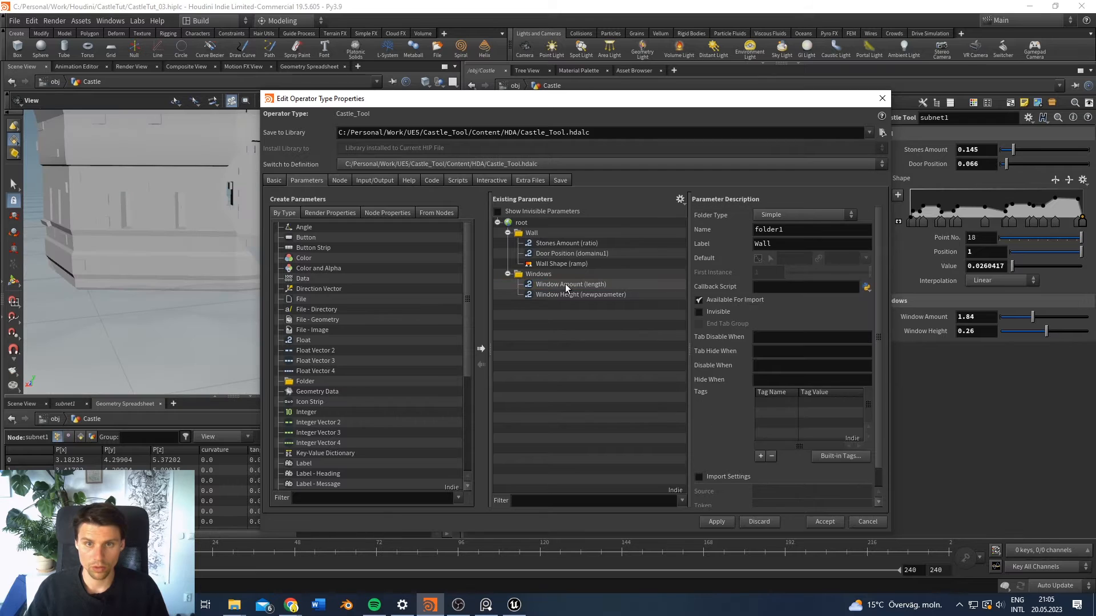
left_click(749, 214)
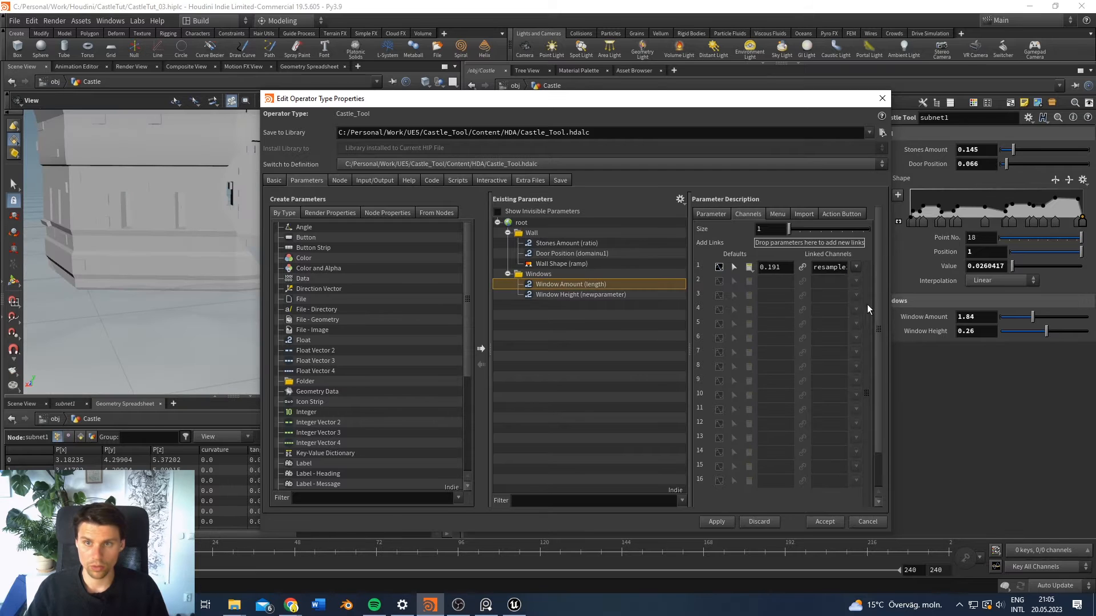
left_click(708, 522)
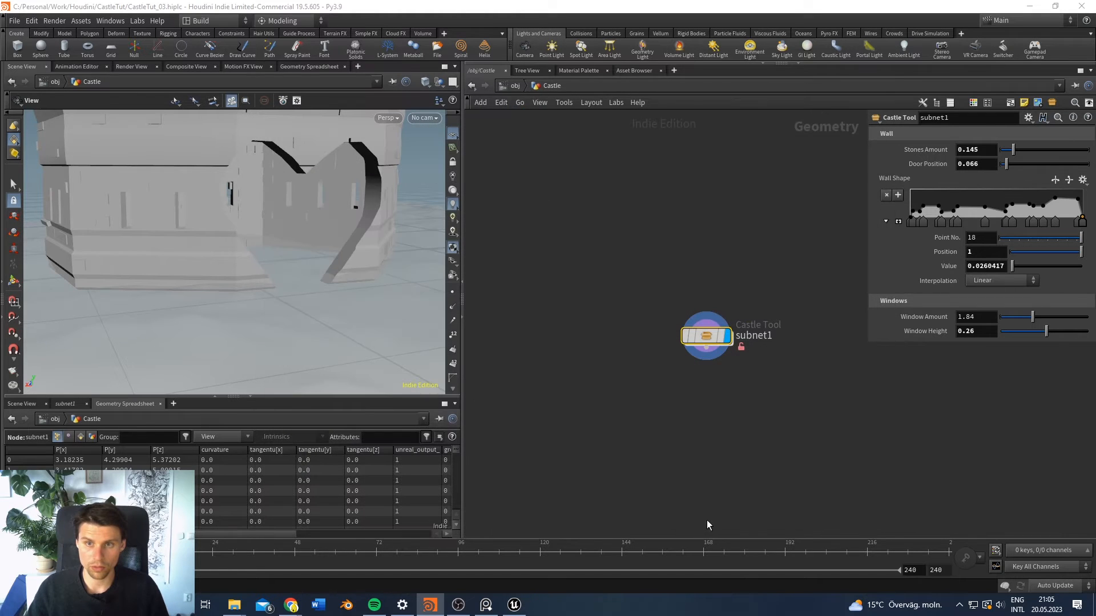
Step: Switch to Unreal Engine and try to rebuild the Castle_Tool actor from its updated digital asset
key("alt+Tab")
right_click_drag(641, 428, 617, 427)
key("s")
key("ctrl+space")
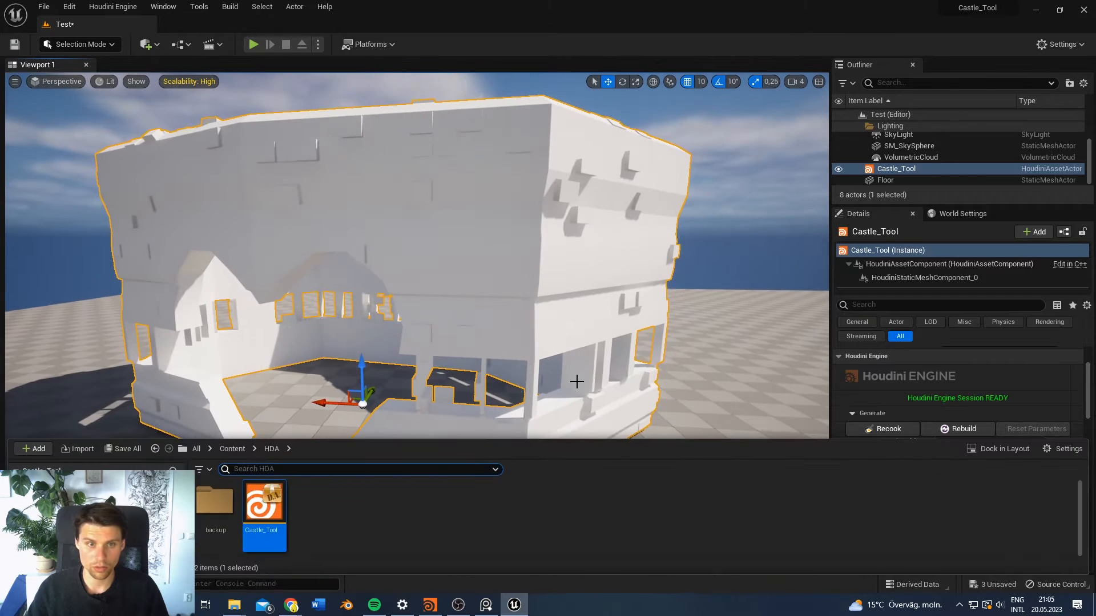
key("ctrl+space")
left_click(951, 431)
right_click_drag(579, 374, 580, 371)
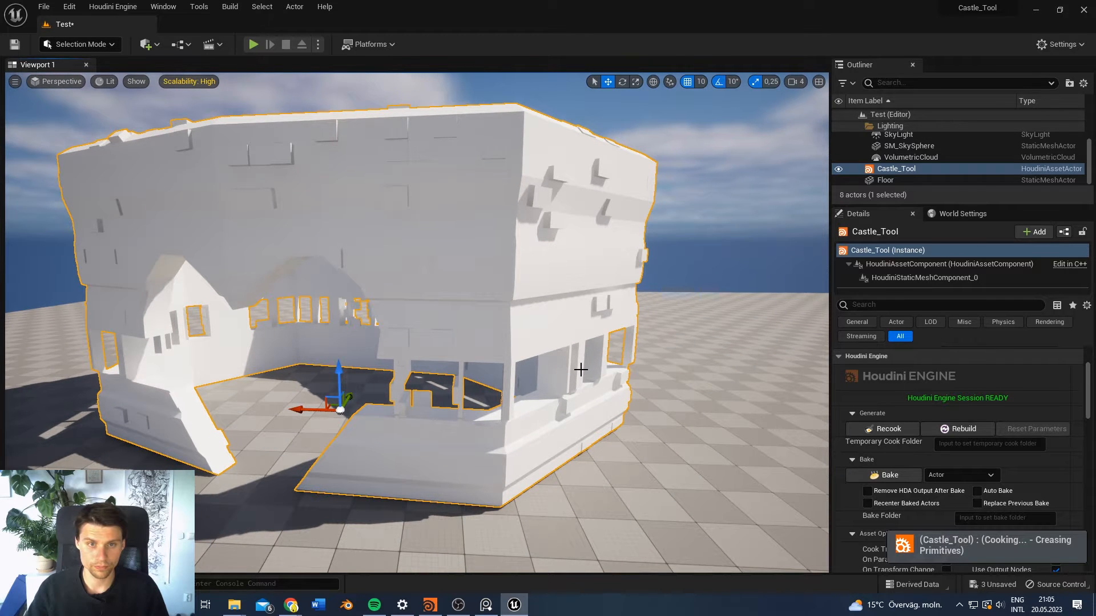
key("alt+Tab")
key("alt+Tab")
right_click_drag(579, 418, 518, 402)
key("ctrl+space")
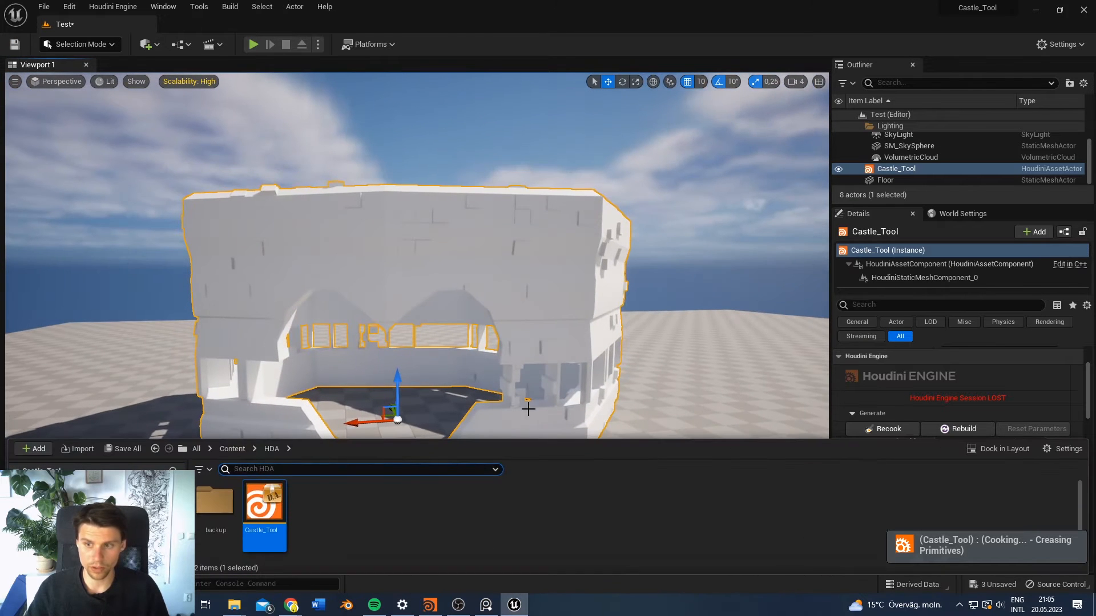
key("ctrl+space")
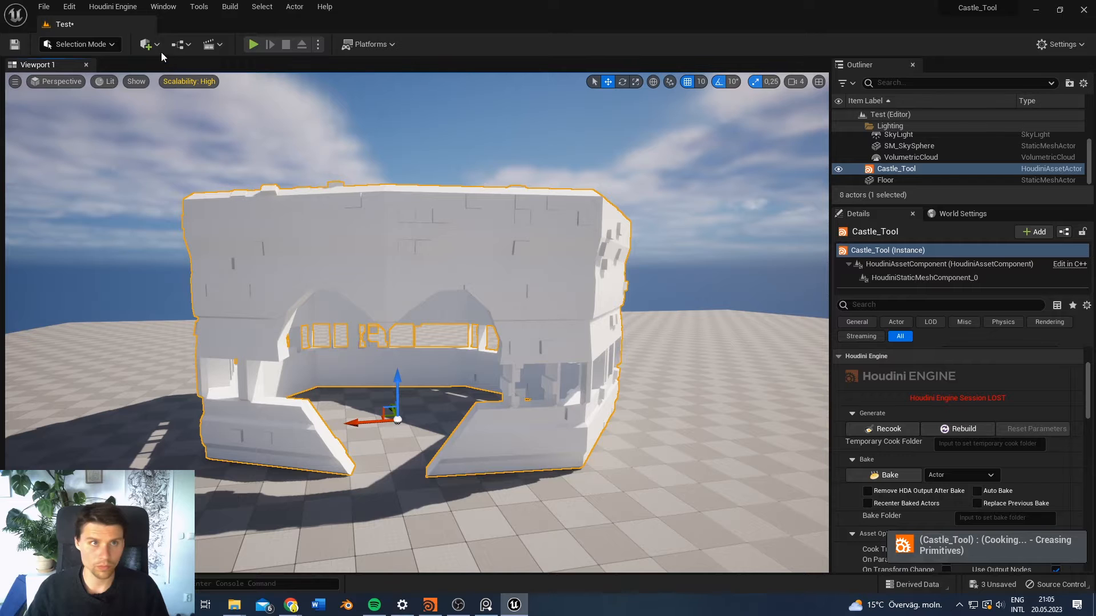
Step: Restart the Houdini Engine session and rebuild the Castle_Tool actor
left_click(108, 7)
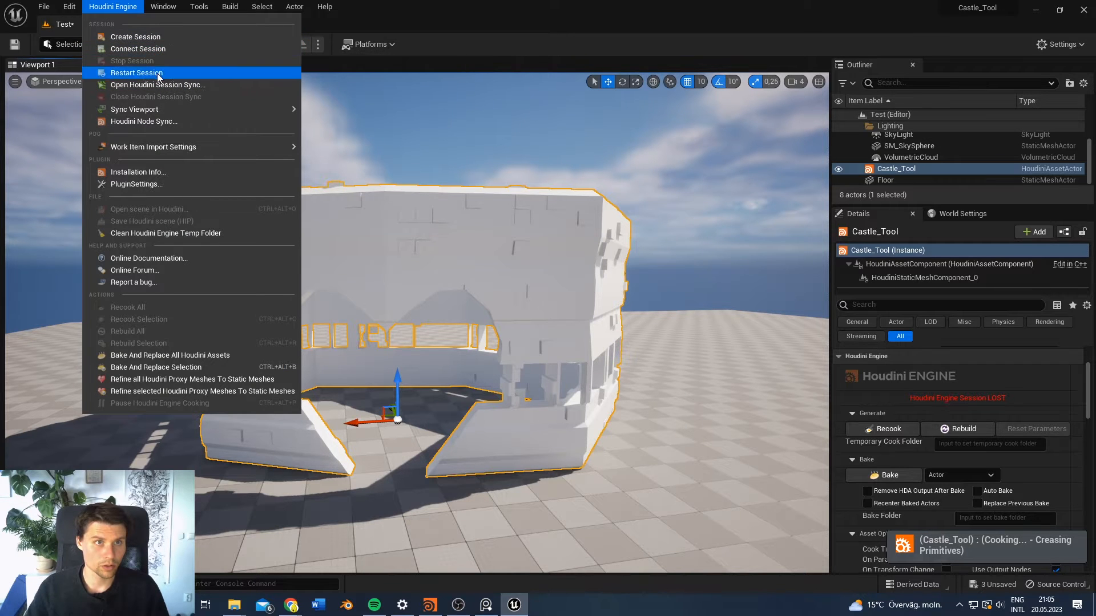
left_click(137, 73)
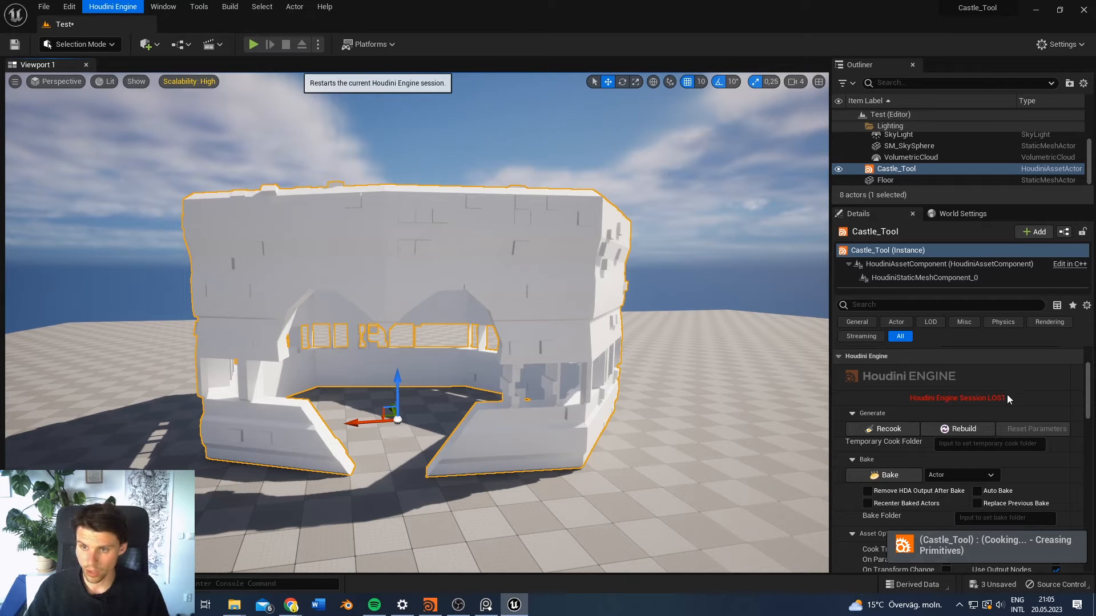
left_click(965, 430)
right_click_drag(636, 390, 685, 378)
Step: Inspect the Castle_Tool asset's available actions in the content browser and its Castle_Tool.hdalc file in the project's HDA folder on disk
key("ctrl+space")
left_click(360, 537)
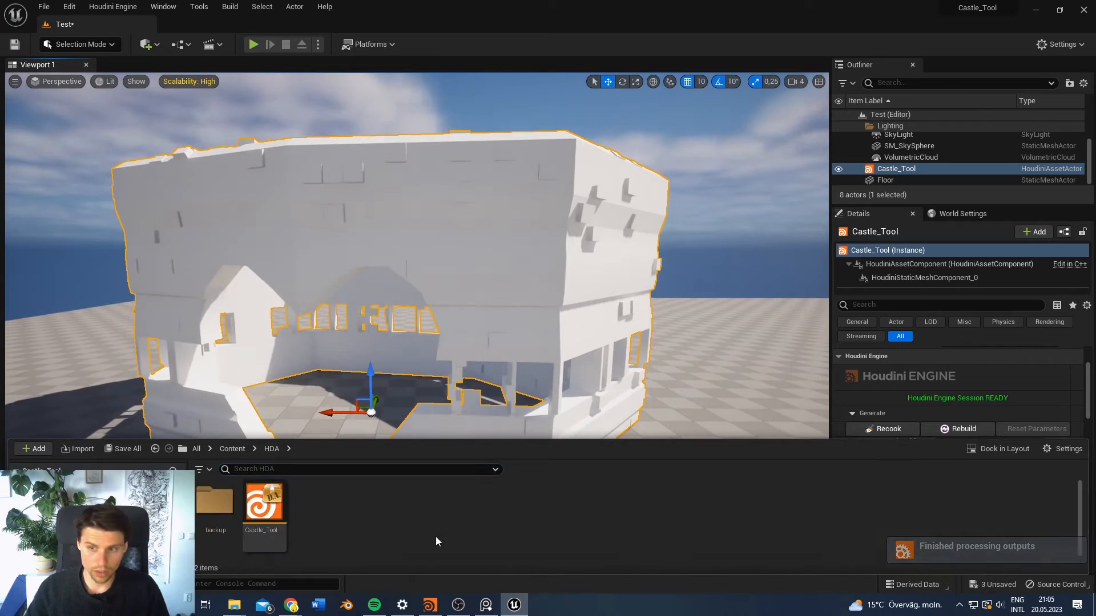
right_click(255, 511)
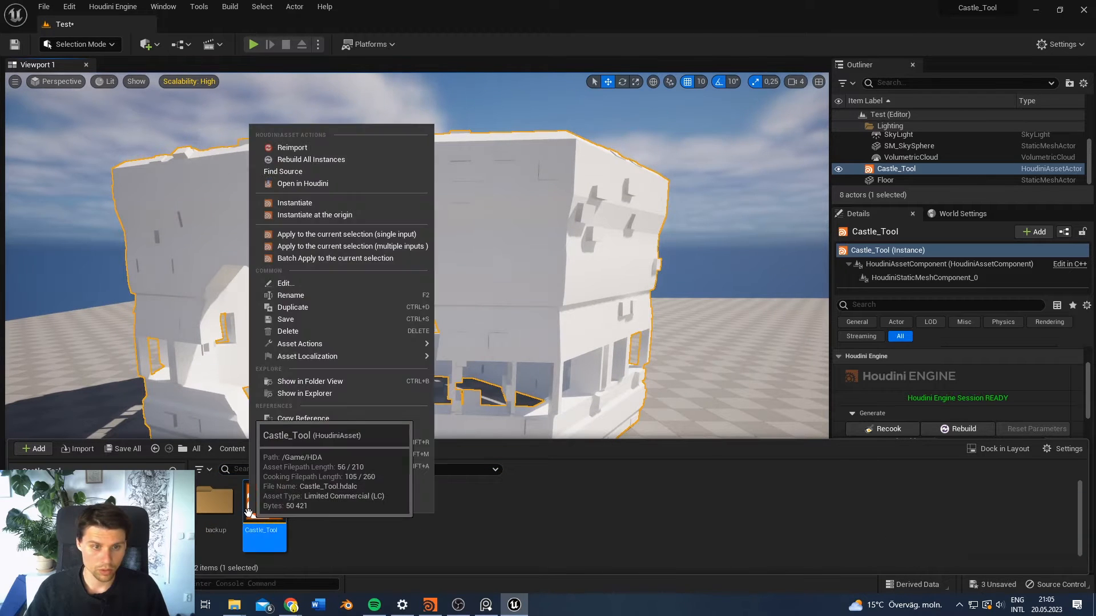
left_click(235, 604)
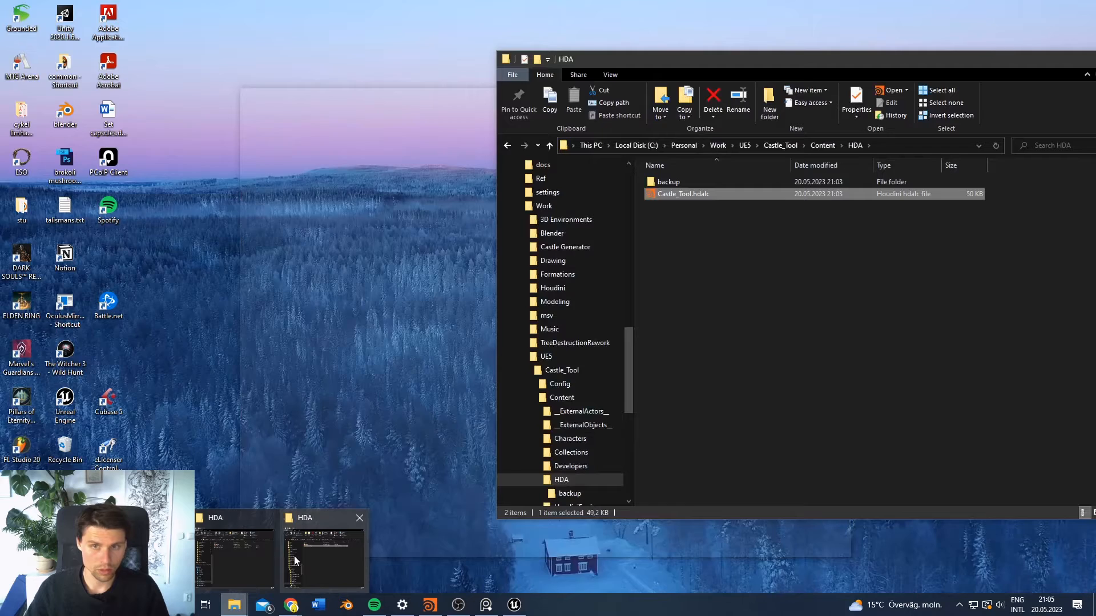
left_click(294, 556)
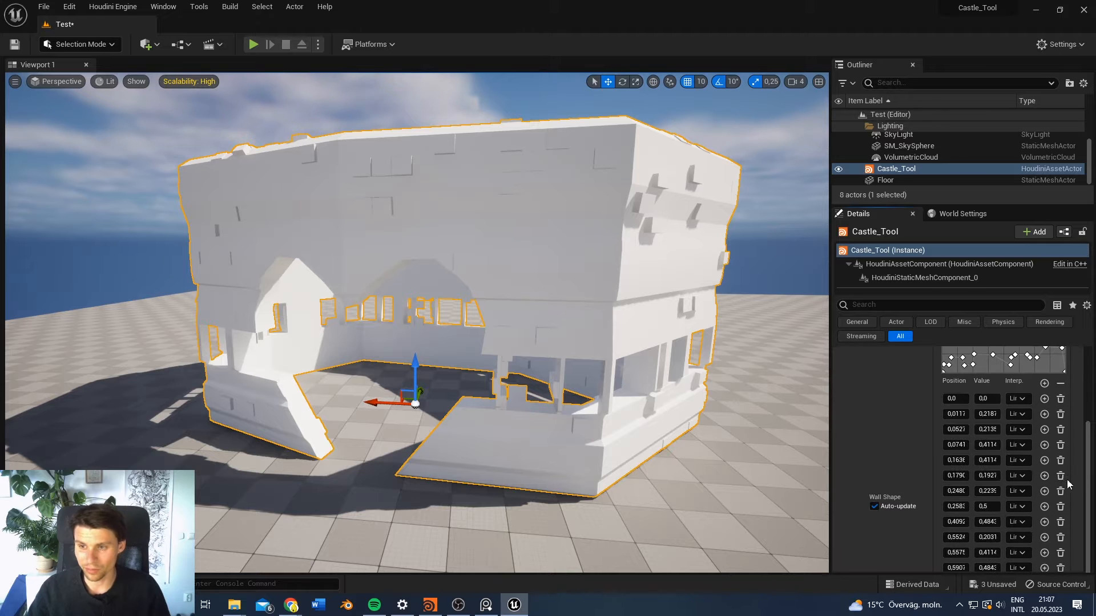
Step: Review the Castle_Tool actor's Houdini parameters, including the Wall folder and the long list of Wall Shape ramp points
left_click_drag(1089, 513, 1089, 514)
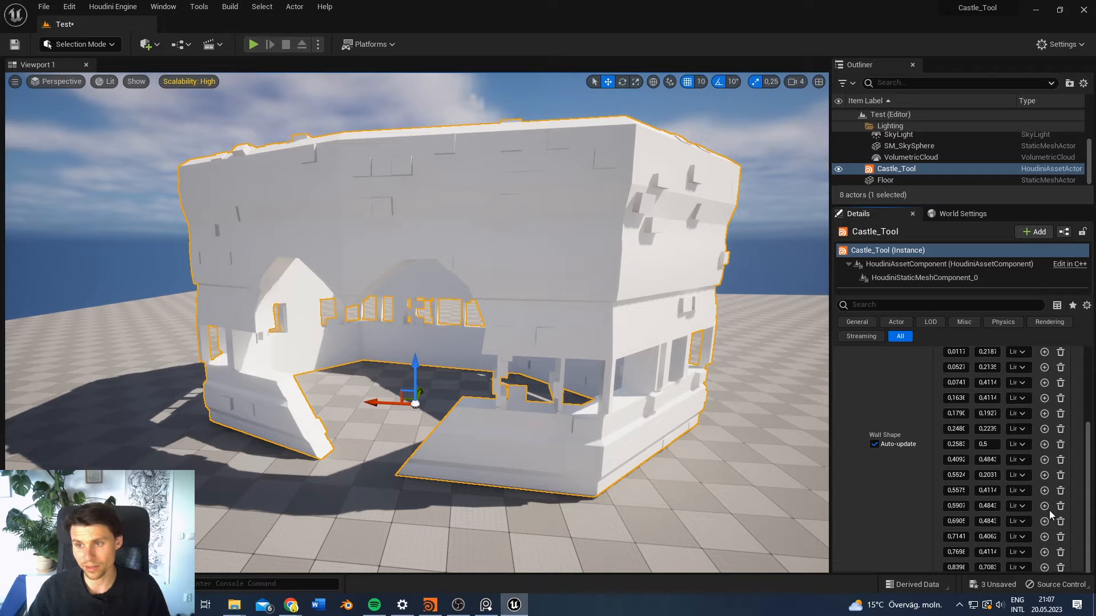
scroll(894, 474, "up", 6)
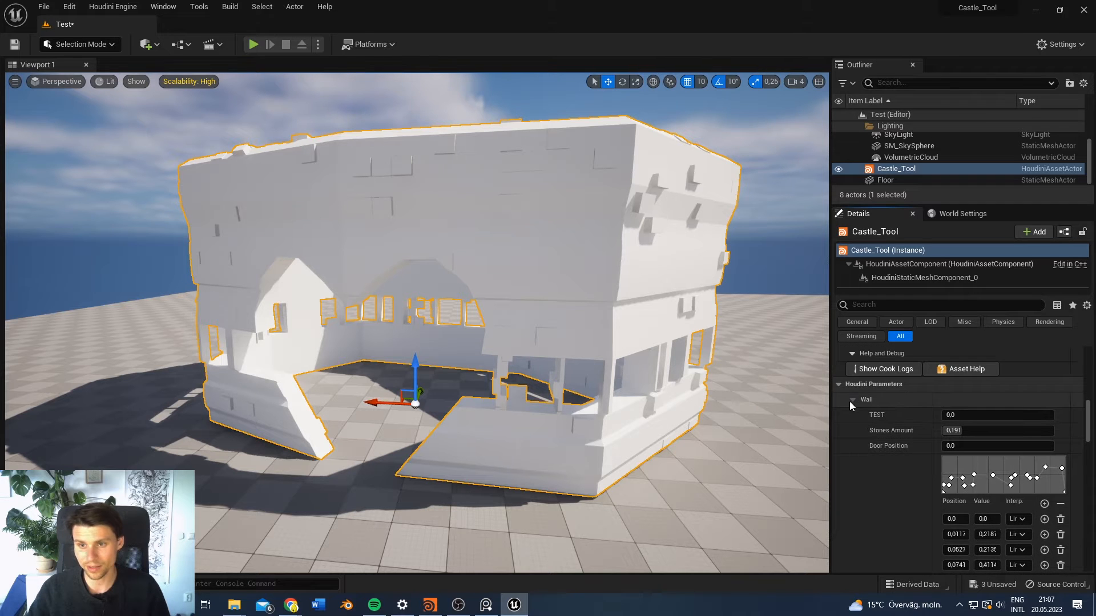
scroll(900, 490, "down", 3)
scroll(891, 468, "up", 7)
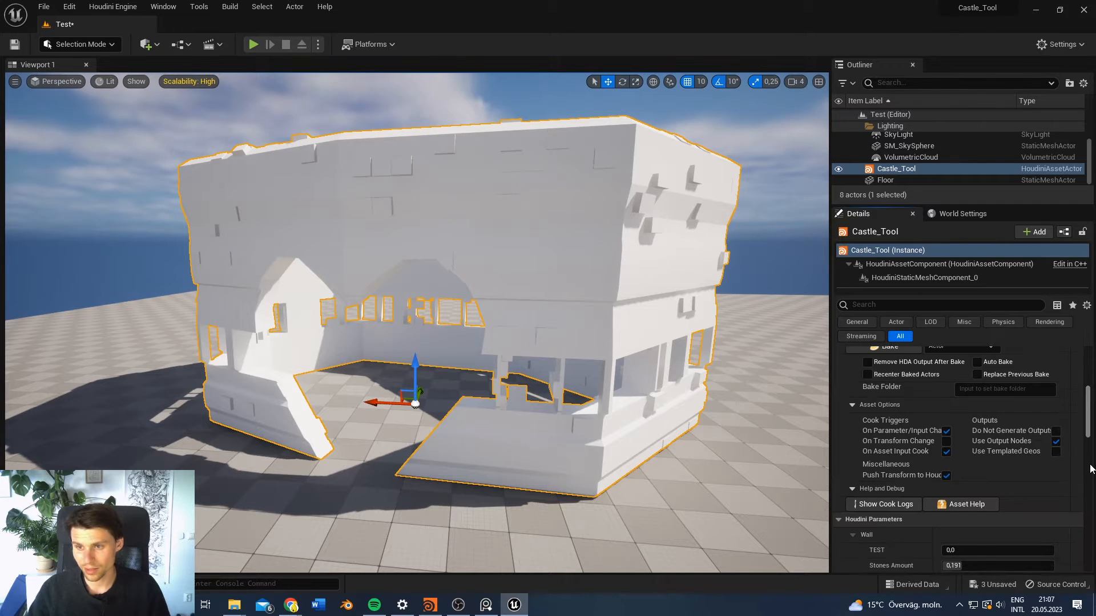
scroll(882, 471, "down", 4)
scroll(875, 447, "up", 4)
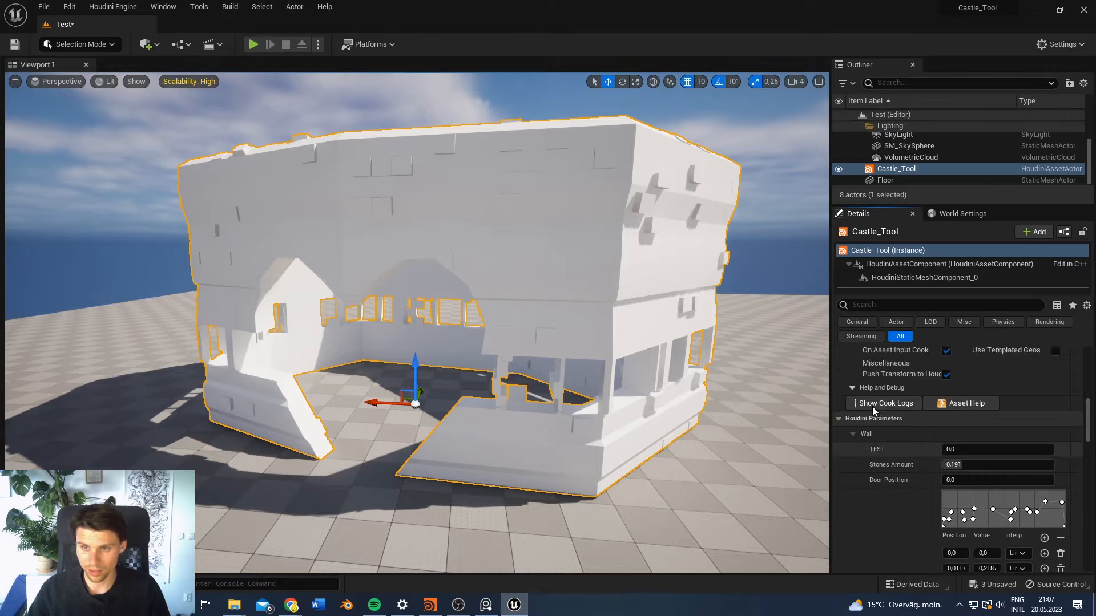
Step: Switch to Houdini and set the Wall folder's type to Collapsible in the Castle Tool's operator type properties
key("alt+Tab")
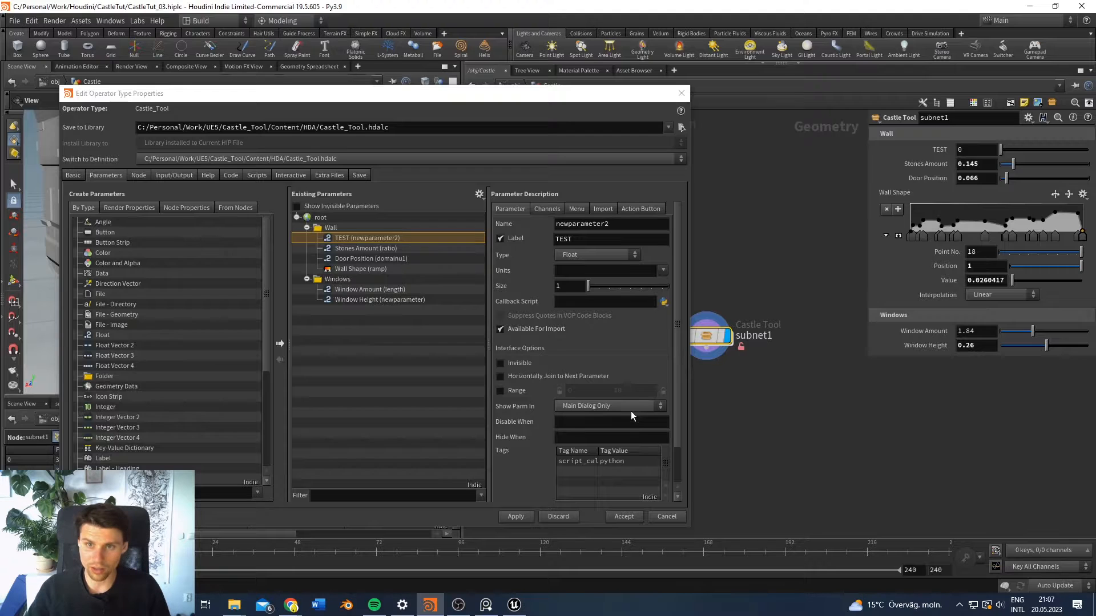
left_click(349, 240)
left_click(337, 228)
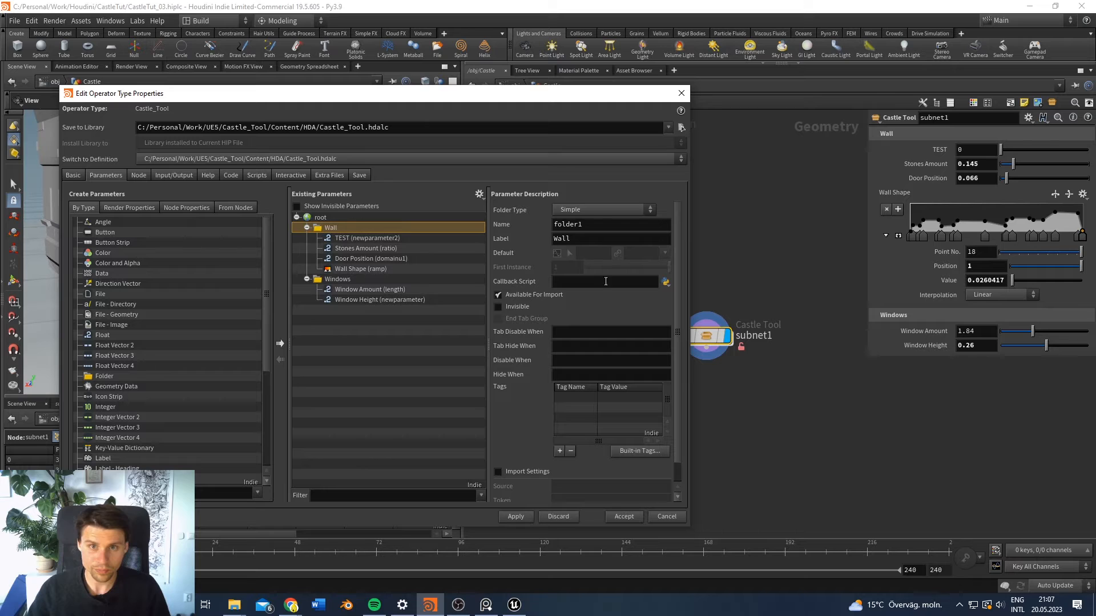
left_click(597, 210)
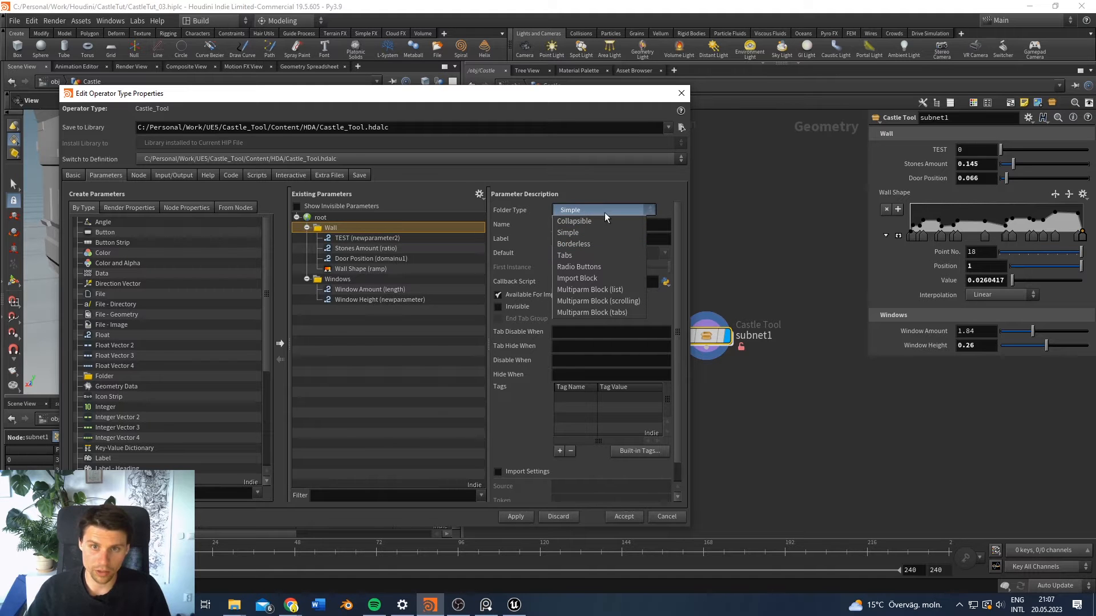
left_click(603, 220)
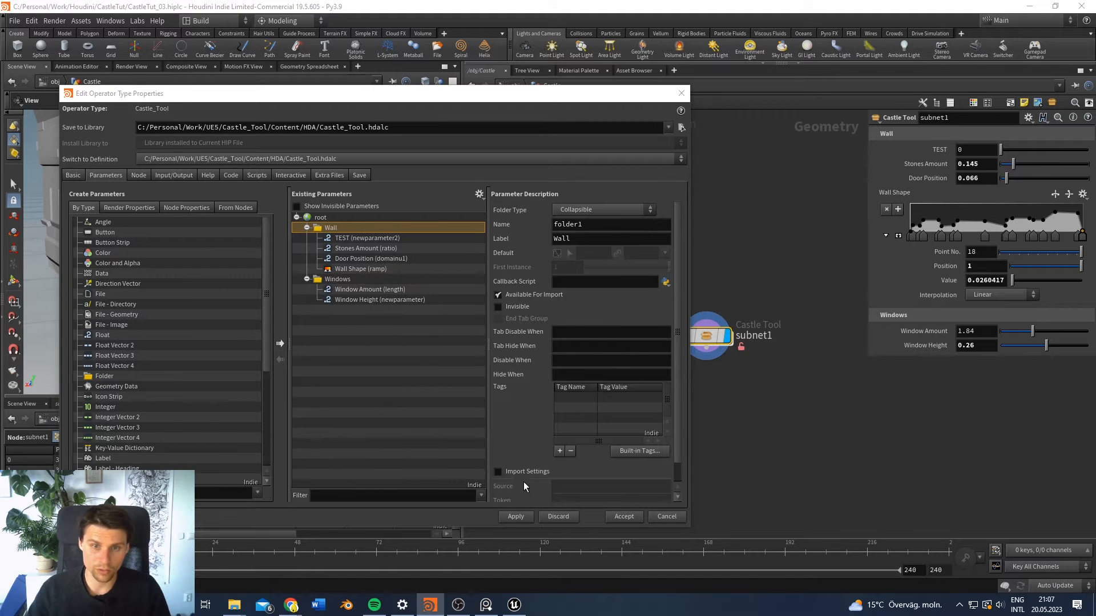
Step: Add a new folder to the existing parameters, put the Wall Shape ramp in it and place the folder between Wall and Windows
left_click_drag(105, 377, 345, 224)
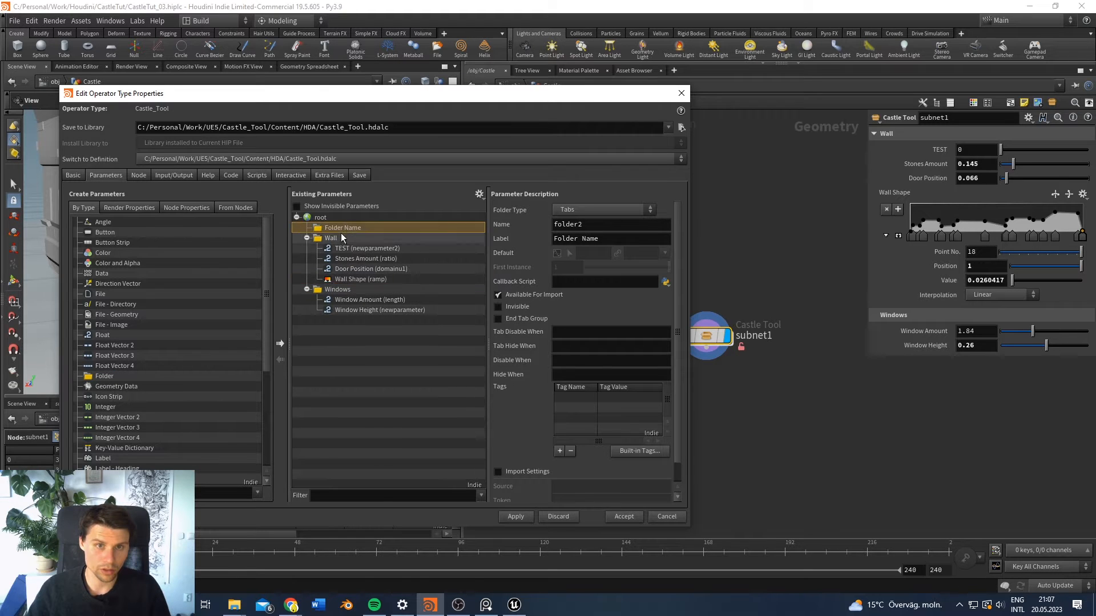
left_click(344, 279)
left_click_drag(342, 279, 343, 231)
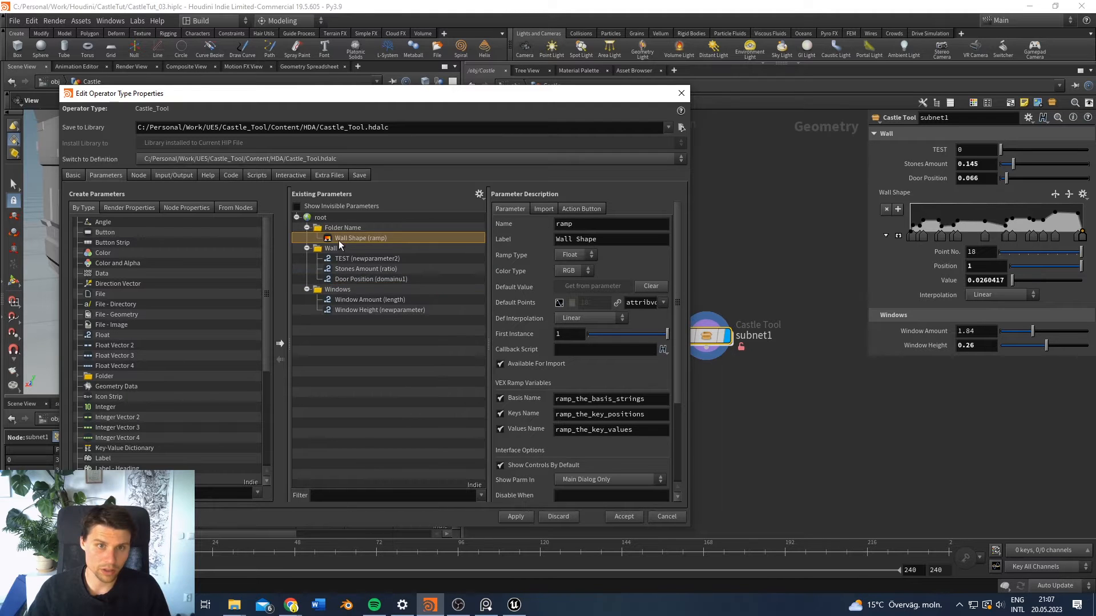
left_click(307, 248)
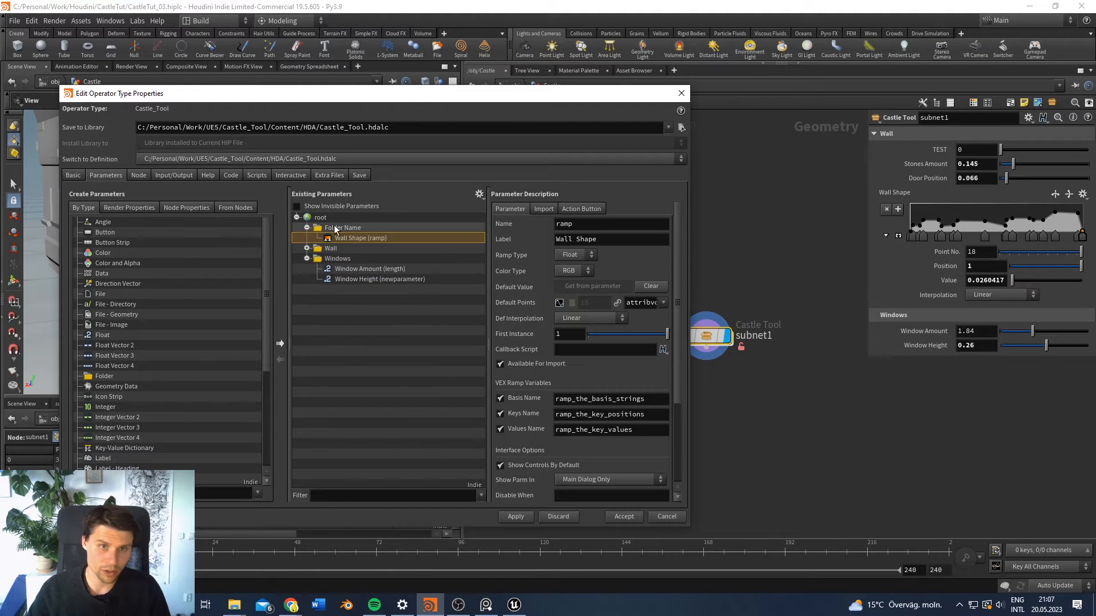
left_click_drag(336, 227, 334, 254)
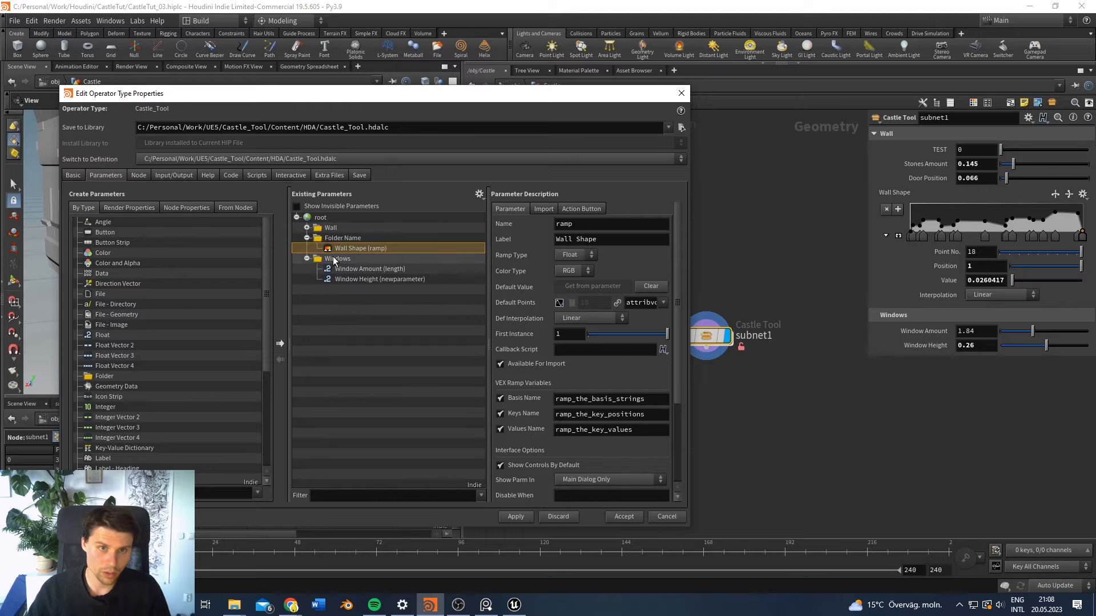
left_click(308, 238)
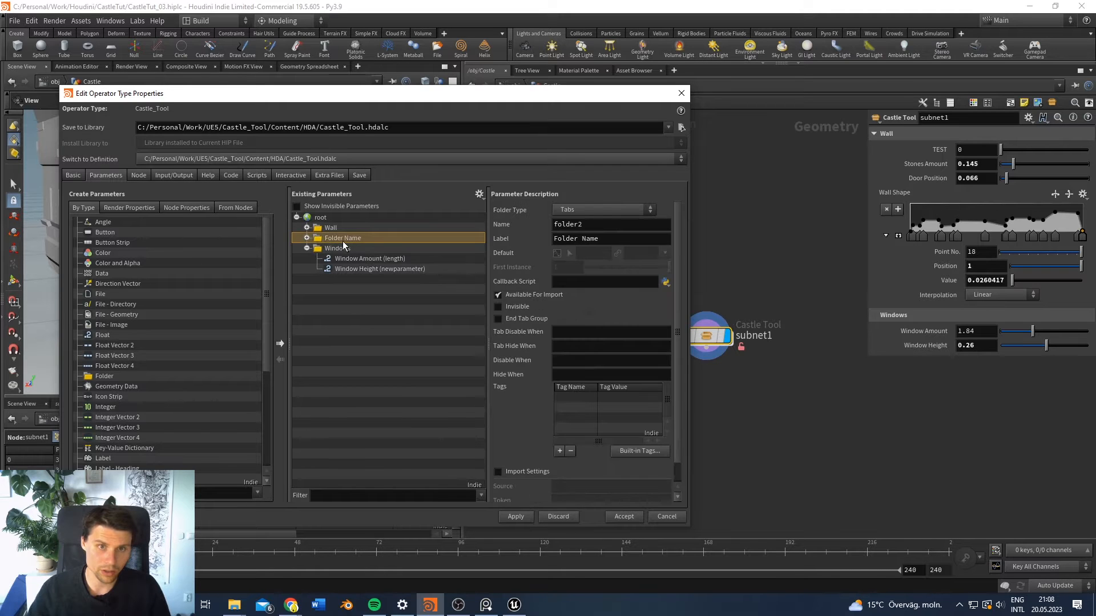
Step: Label the new folder Wall Spline and apply the change to the Castle Tool
double_click(341, 241)
triple_click(594, 239)
type("W")
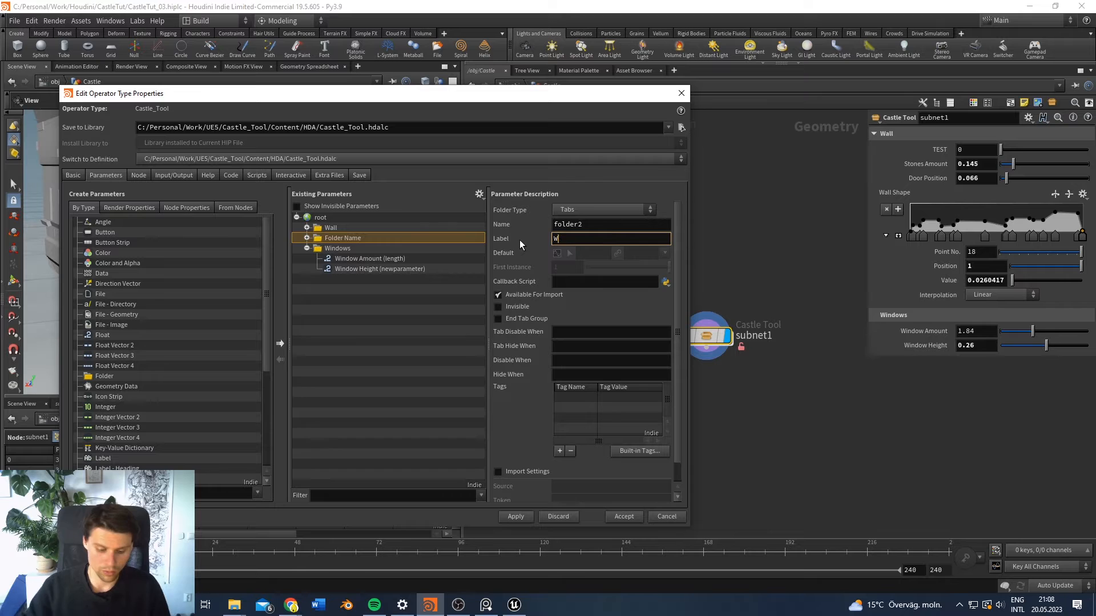
type("all Spline")
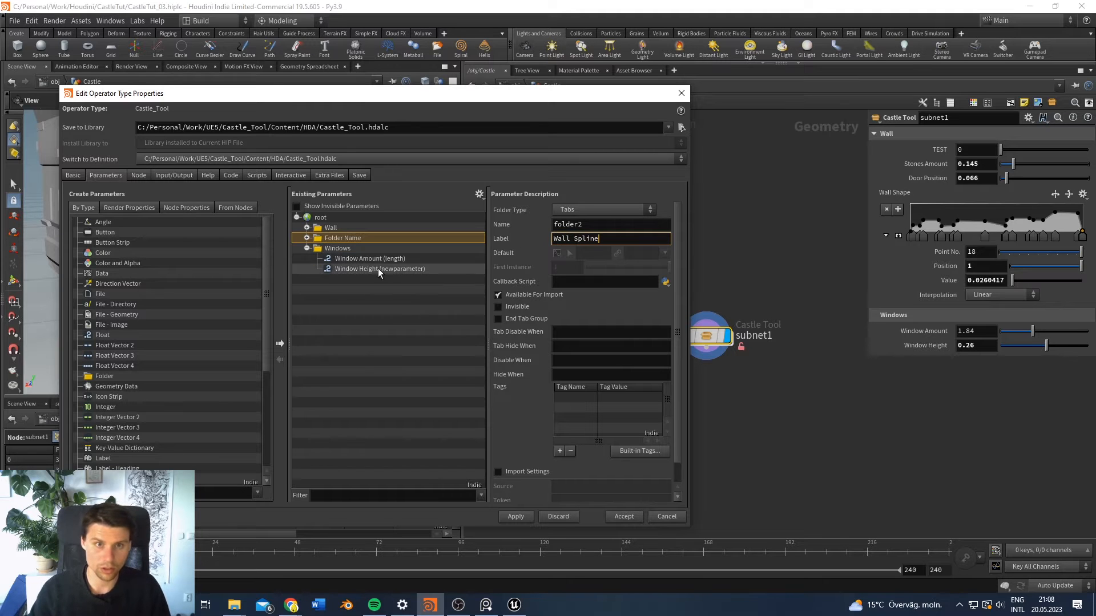
left_click(516, 516)
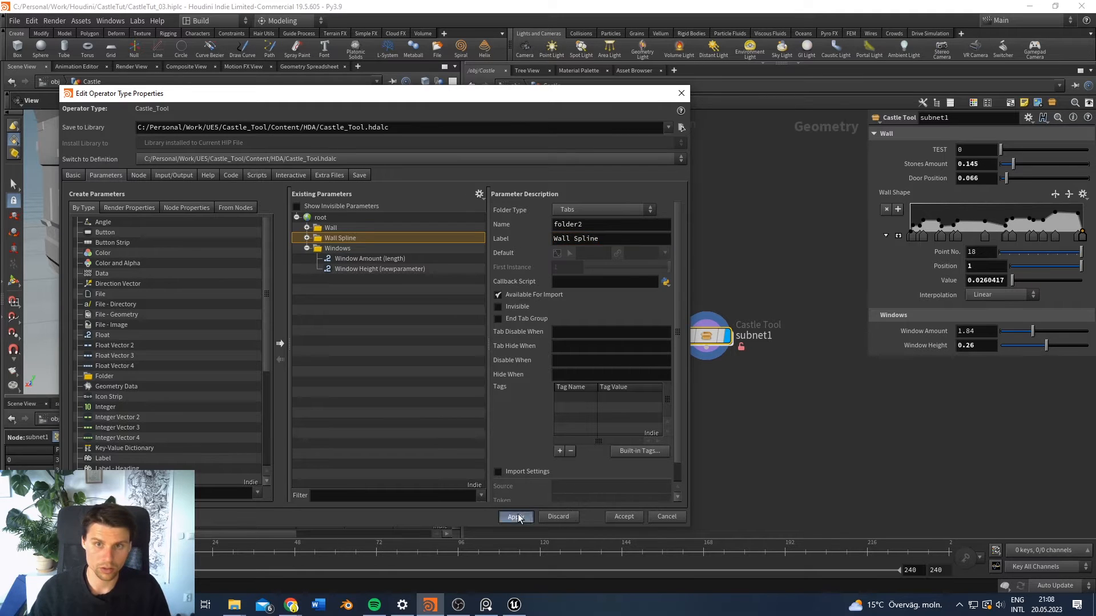
Step: Set the folder type of both Wall Spline and Windows to Collapsible and apply the type properties
left_click(590, 210)
left_click(594, 222)
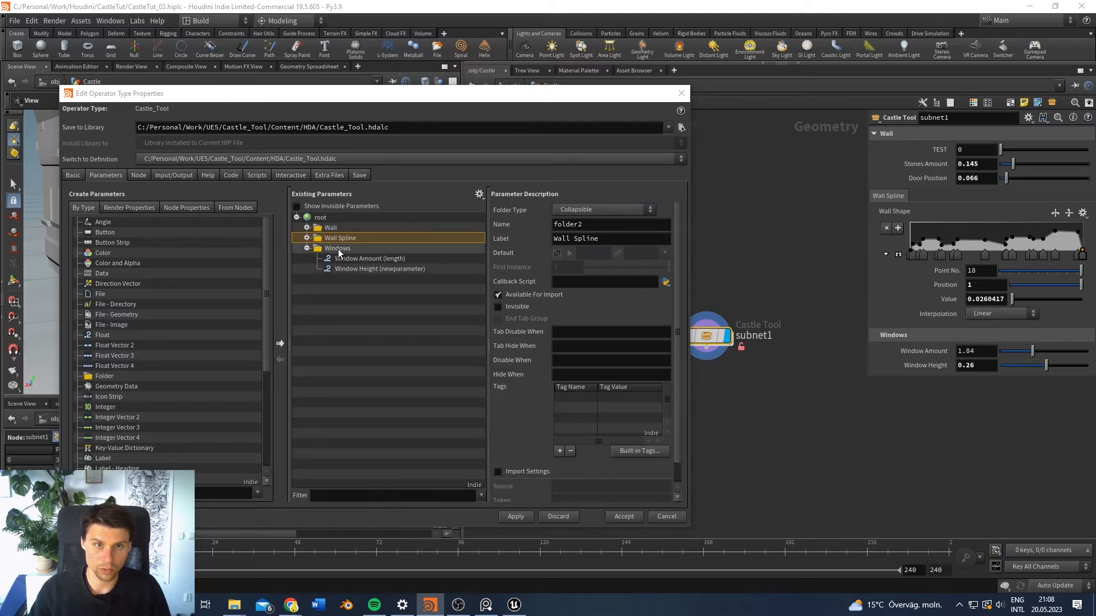
left_click(338, 249)
left_click(631, 209)
left_click(591, 223)
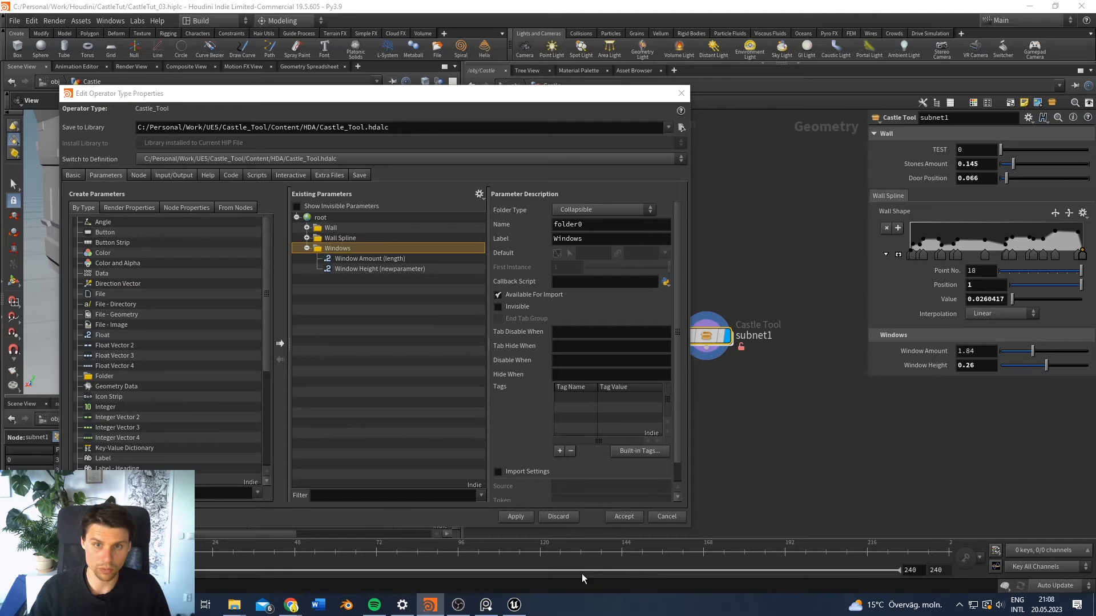
left_click(516, 517)
Step: Switch to Unreal Engine, rebuild the Castle_Tool actor and bring up its Houdini parameters
key("alt+Tab")
scroll(886, 453, "up", 5)
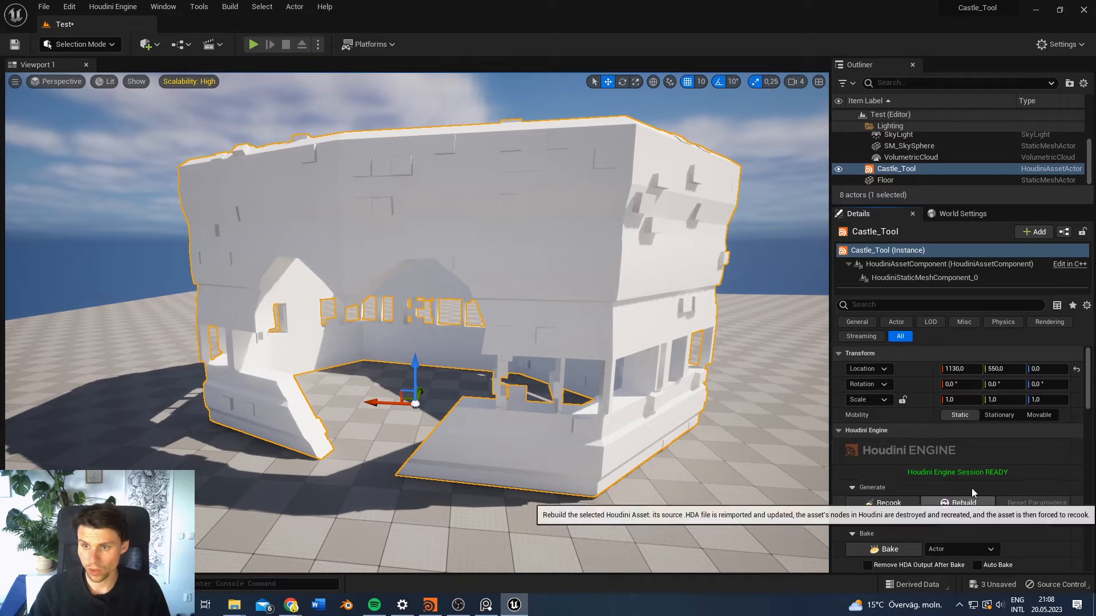
left_click(965, 503)
left_click_drag(1089, 387, 1091, 435)
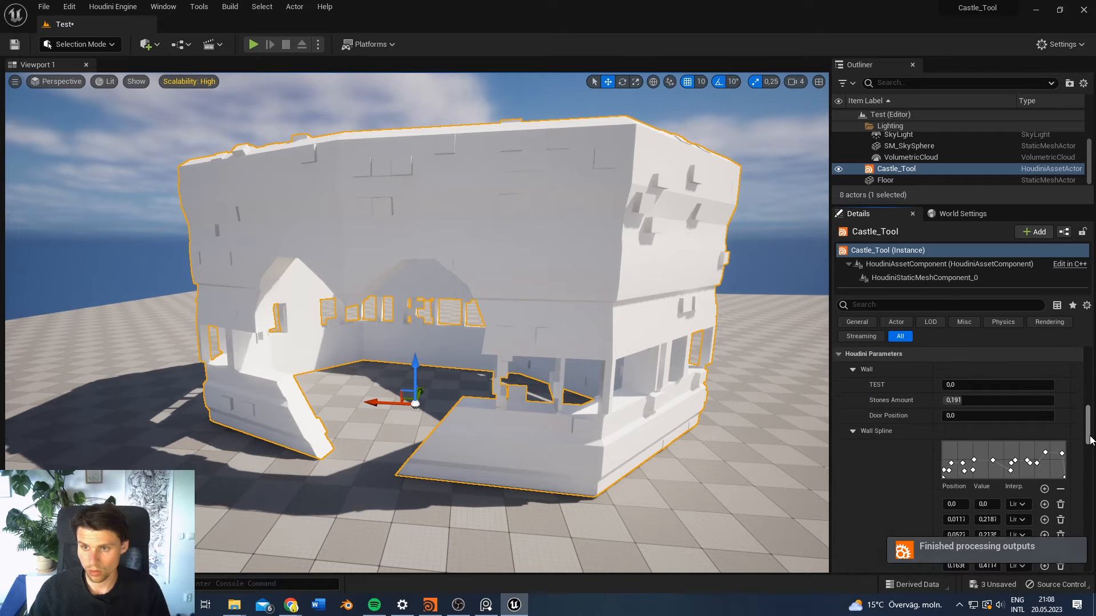
Step: Collapse the Wall, Wall Spline and Windows folders in the Castle_Tool actor's Houdini parameters
left_click(852, 371)
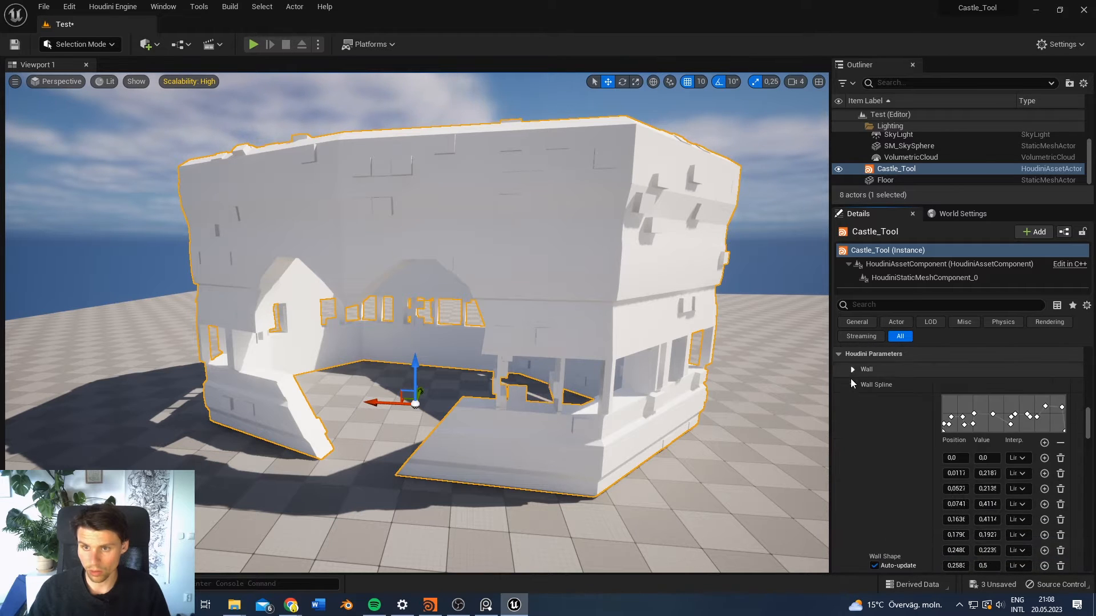
left_click(852, 385)
left_click(852, 384)
left_click(851, 386)
left_click(847, 403)
Step: Switch to Houdini, move the Windows folder above Wall Spline in the parameter list and apply the change
key("alt+Tab")
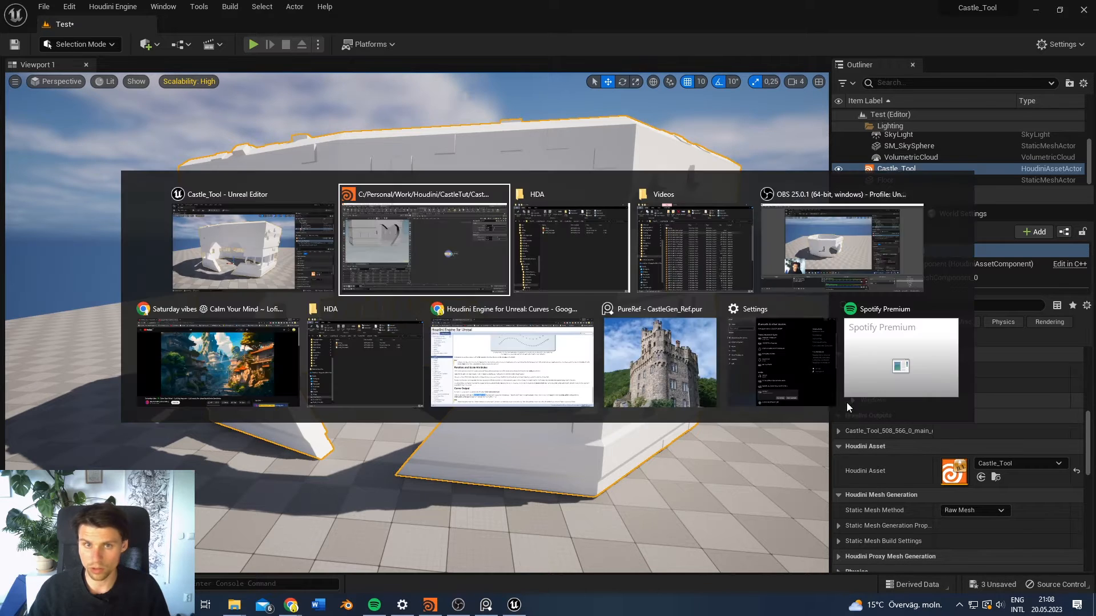
left_click(308, 250)
mouse_move(311, 250)
left_mouse_down()
mouse_move(331, 252)
mouse_move(321, 252)
left_mouse_up()
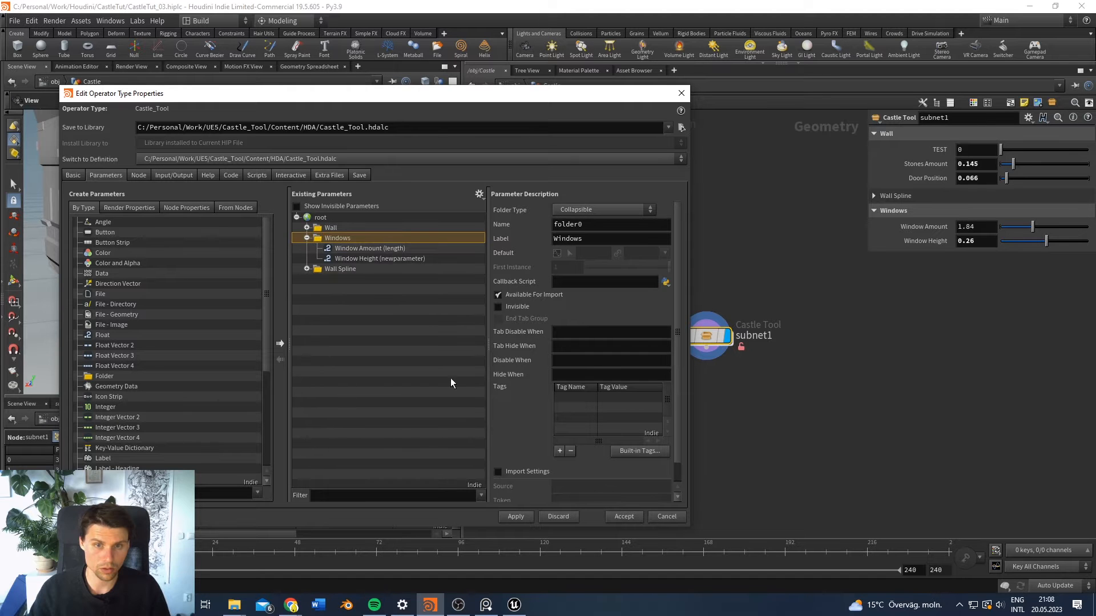
left_click(515, 517)
Step: Switch to Unreal Engine and rebuild the Castle_Tool actor with the reordered parameter folders
key("alt+Tab")
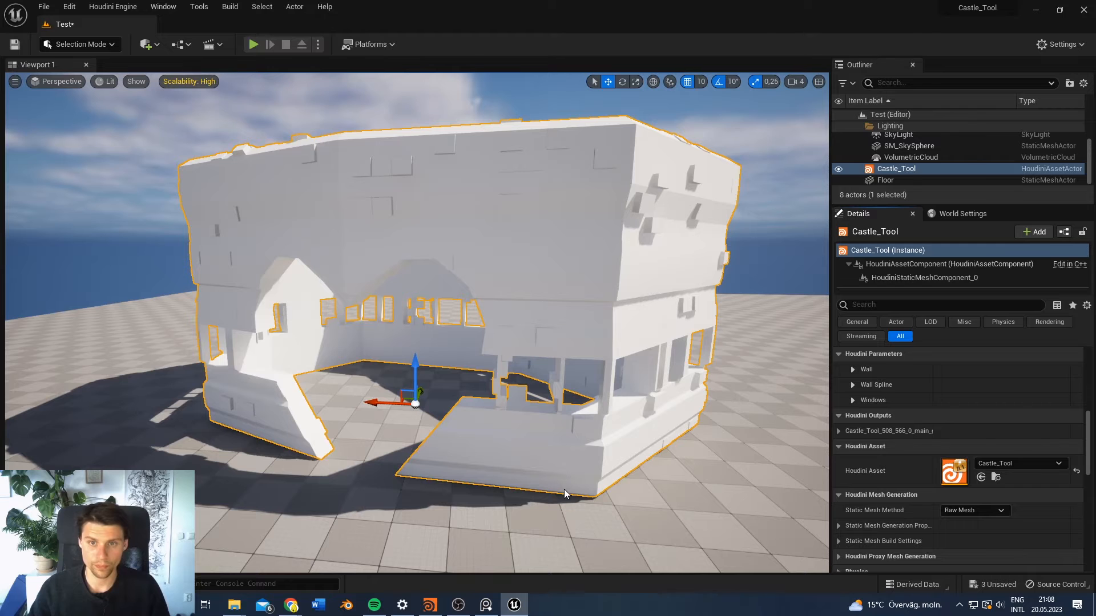
scroll(983, 449, "up", 10)
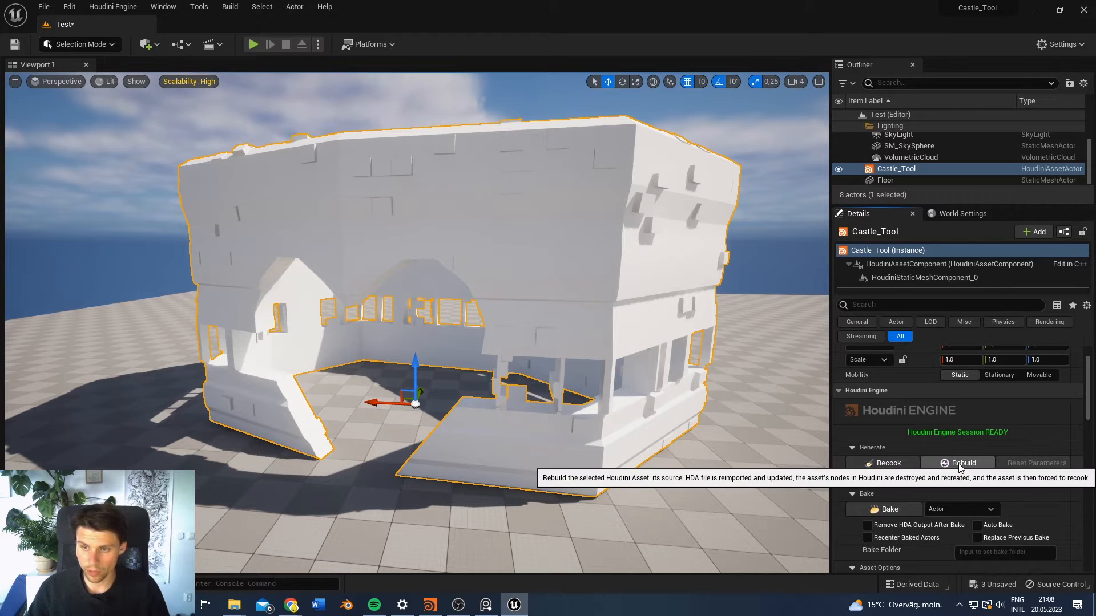
left_click(959, 464)
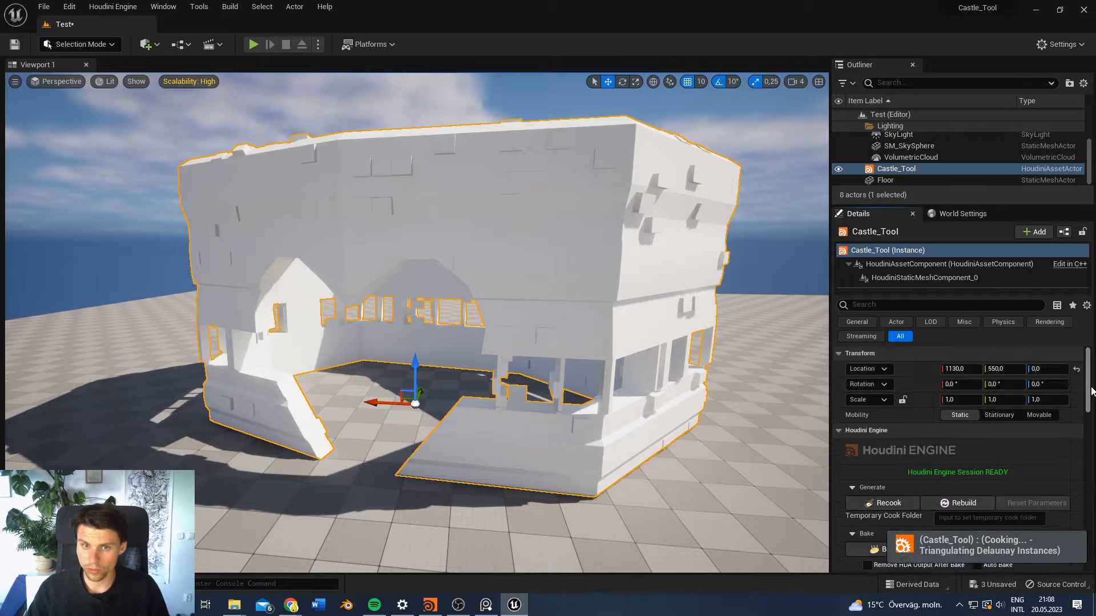
scroll(903, 468, "up", 5)
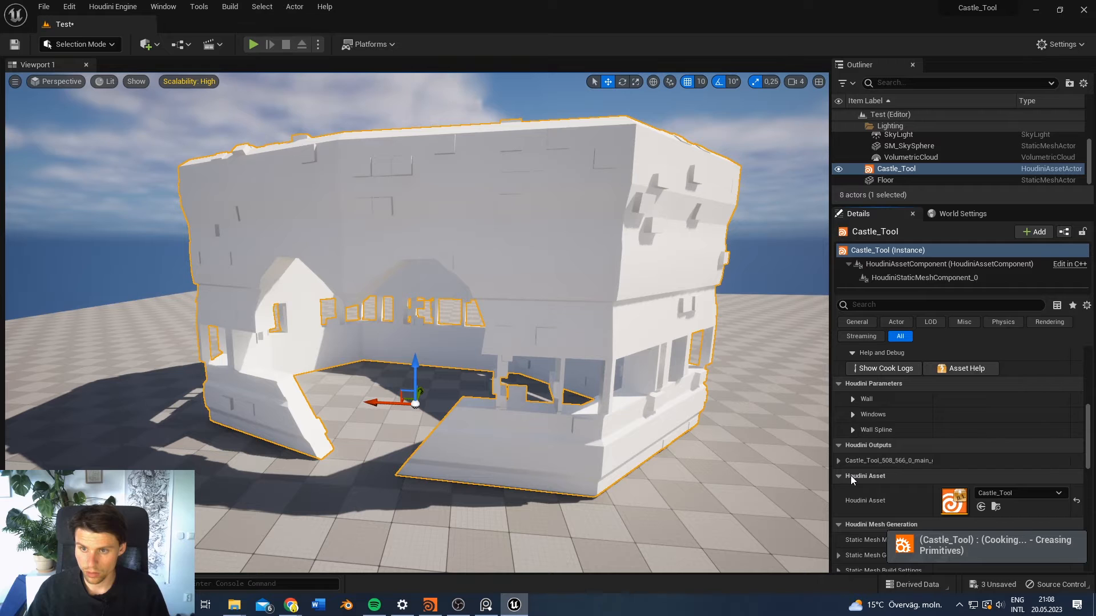
Step: Expand the Windows folder, set Window Amount to about 2.5 m and Window Height to about 2.22, and check the Houdini Engine session
left_click(851, 415)
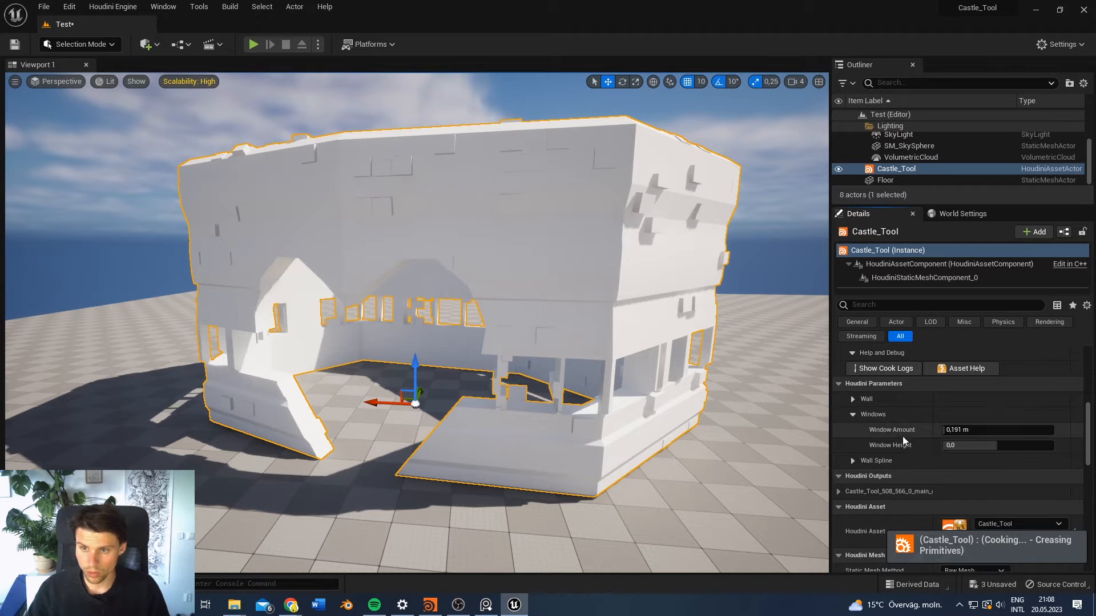
left_click_drag(956, 433, 1057, 447)
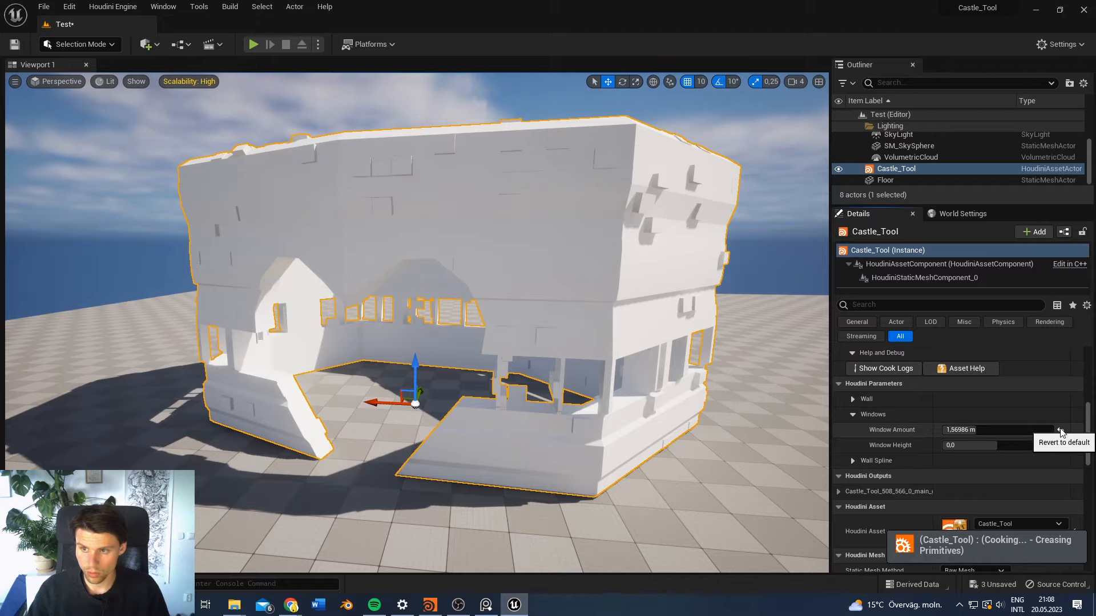
left_click_drag(1017, 433, 1060, 448)
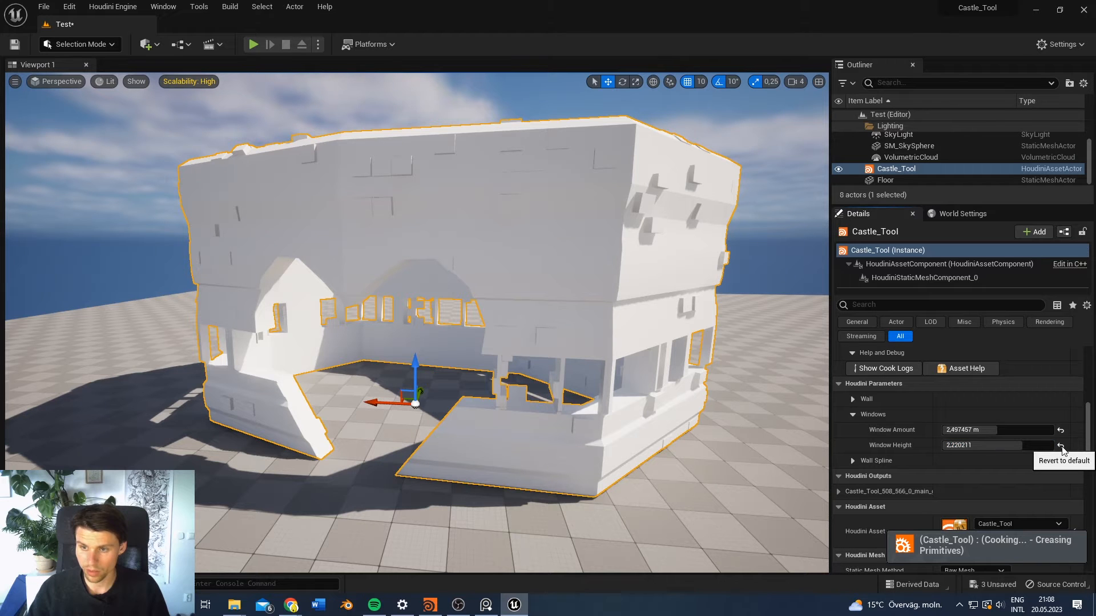
left_click_drag(1089, 434, 1090, 394)
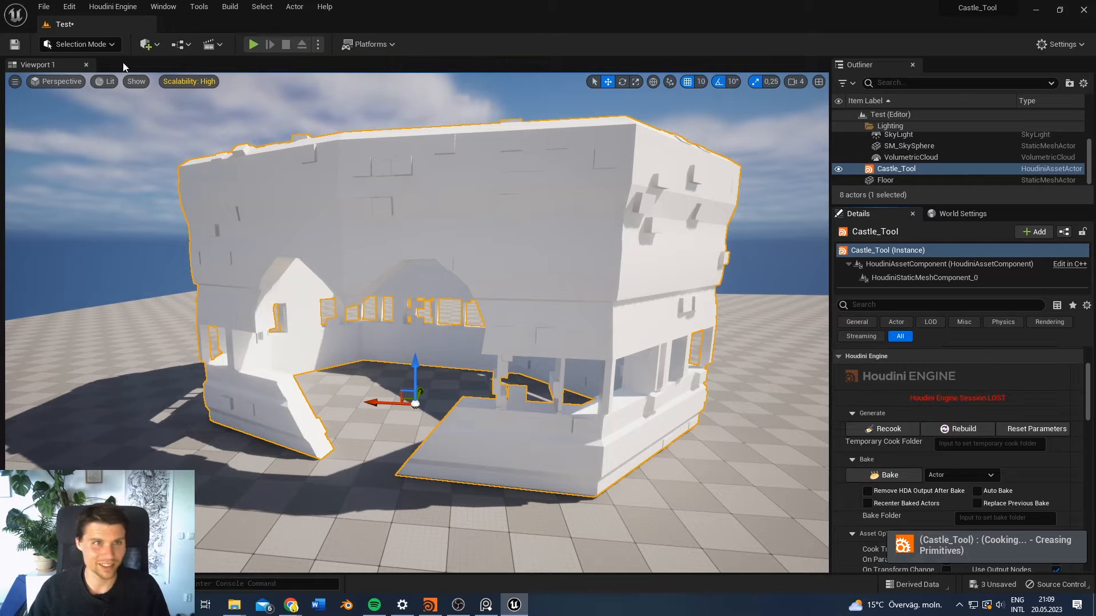
Step: Restart the current Houdini Engine session for the placed castle
left_click(112, 6)
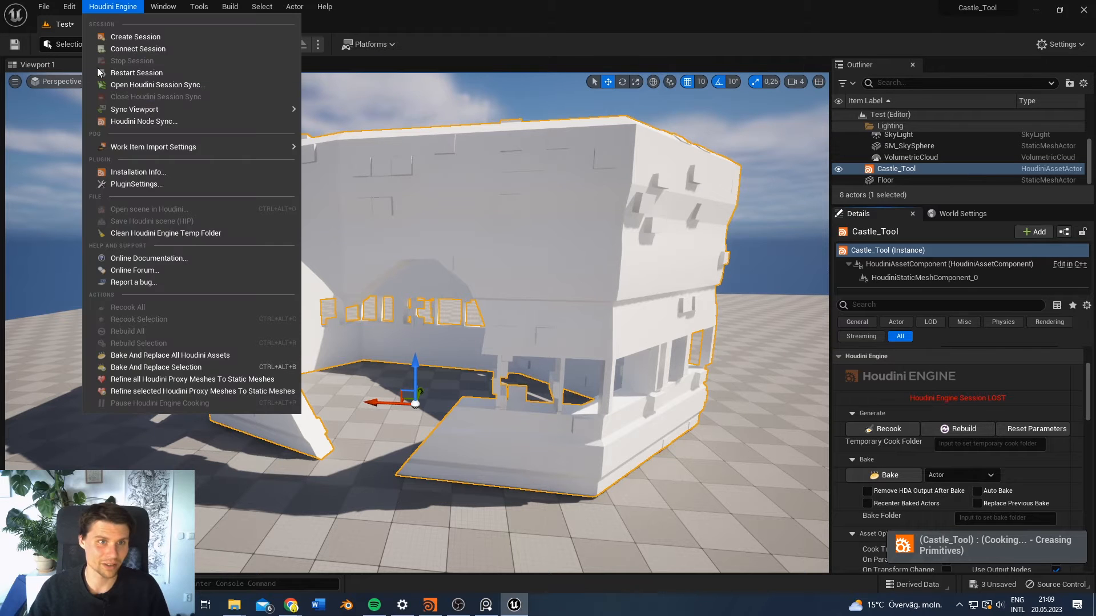
left_click(168, 72)
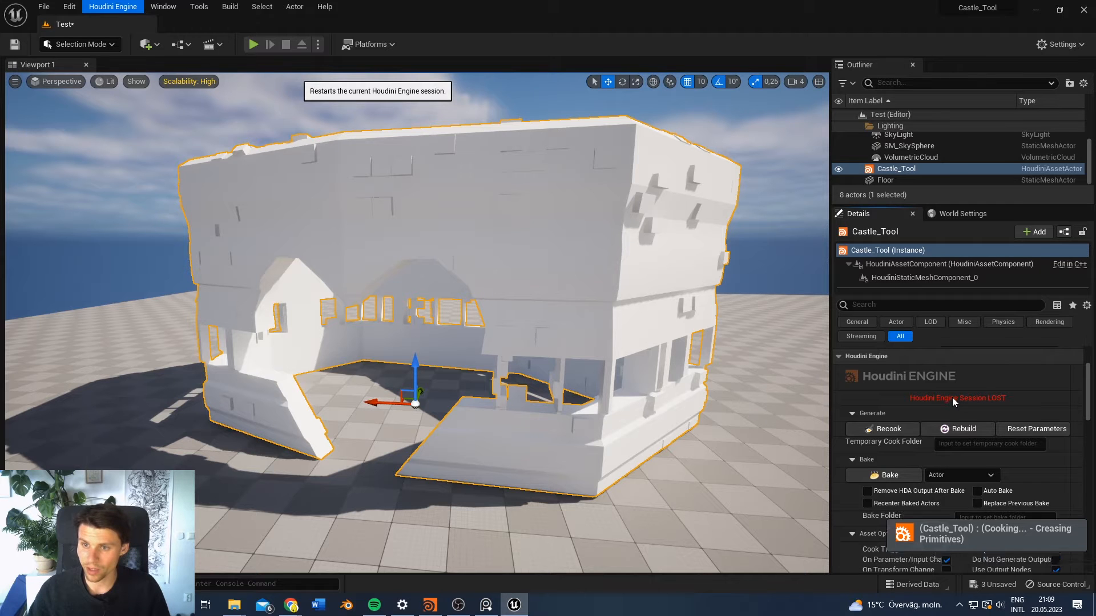
Step: Set Castle_Tool's Window Amount to 1.84 m, reset Window Height to 0.0, and inspect the recooked wall
left_click_drag(1092, 385, 1091, 435)
left_click(1061, 424)
left_click(1060, 439)
left_click(1061, 439)
left_click_drag(1014, 440, 1025, 440)
left_click(1060, 439)
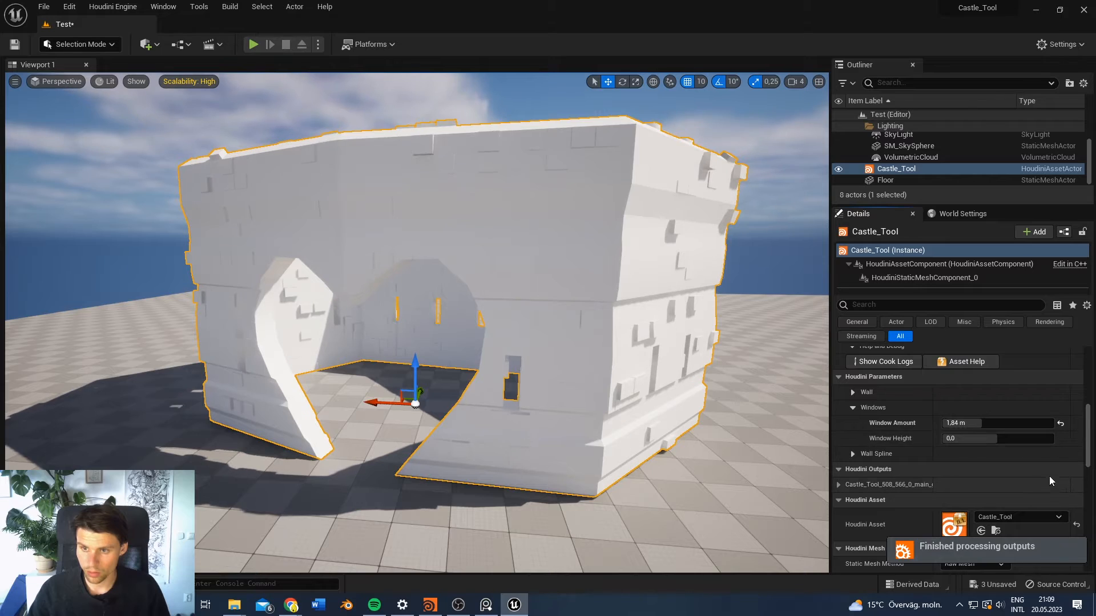
right_click_drag(546, 419, 574, 395)
left_click_drag(1088, 442, 1091, 379)
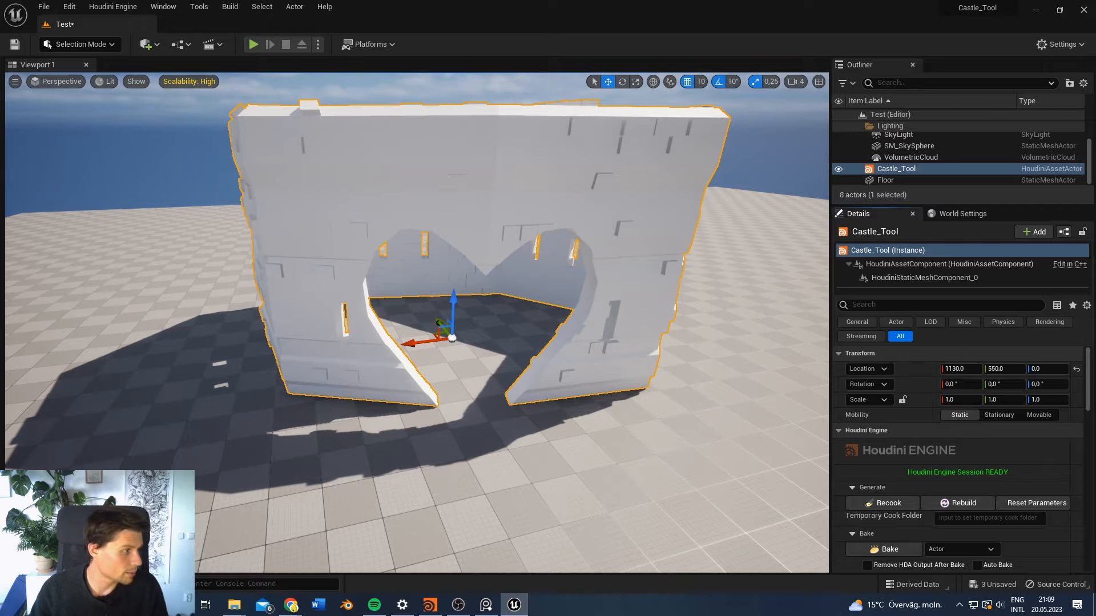
Step: Switch to Houdini, close the operator type properties, and enter the Castle Tool subnet at its curve nodes
left_click(429, 605)
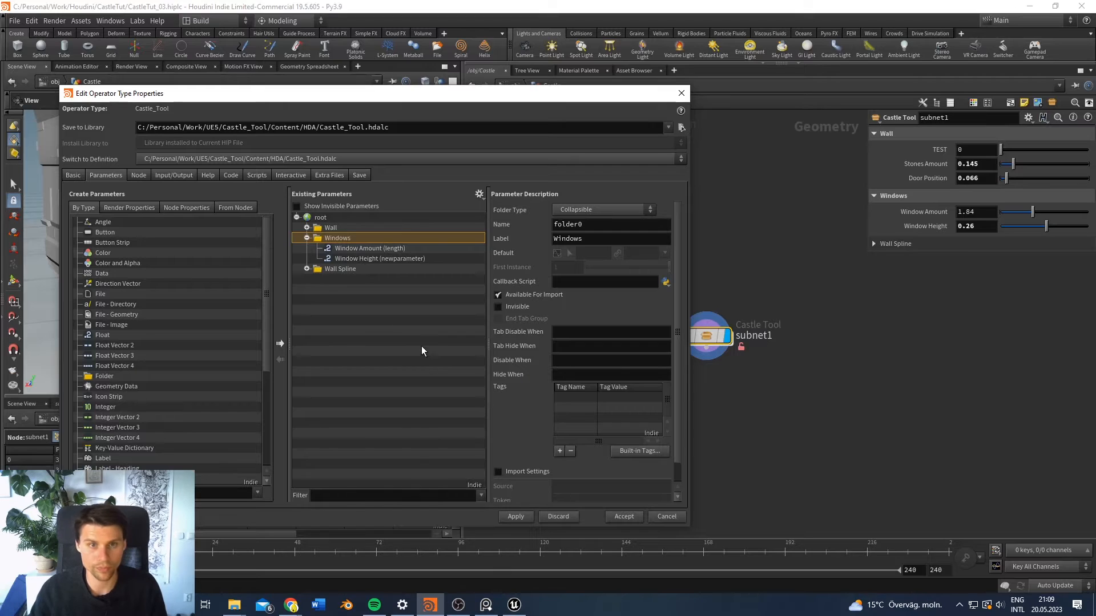
left_click(681, 93)
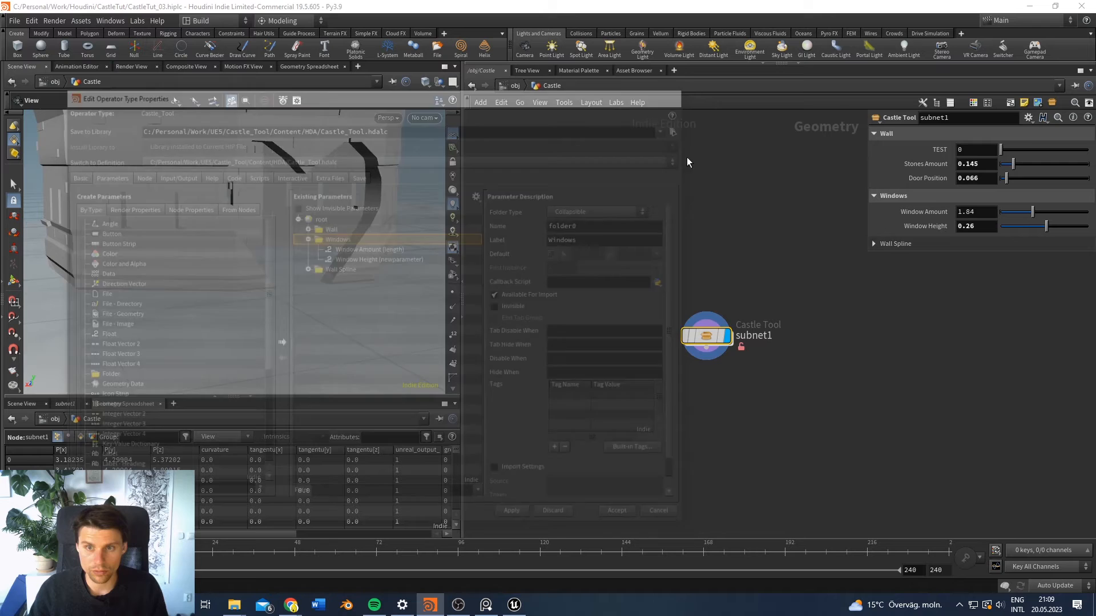
double_click(711, 334)
scroll(650, 192, "up", 3)
middle_click_drag(650, 192, 725, 319)
Step: Select attribwrangle2 below curve2, copy its VEX expression i@unreal_output_curve = 1; and paste it in the code field
left_click_drag(737, 223, 635, 287)
left_click_drag(735, 303, 584, 338)
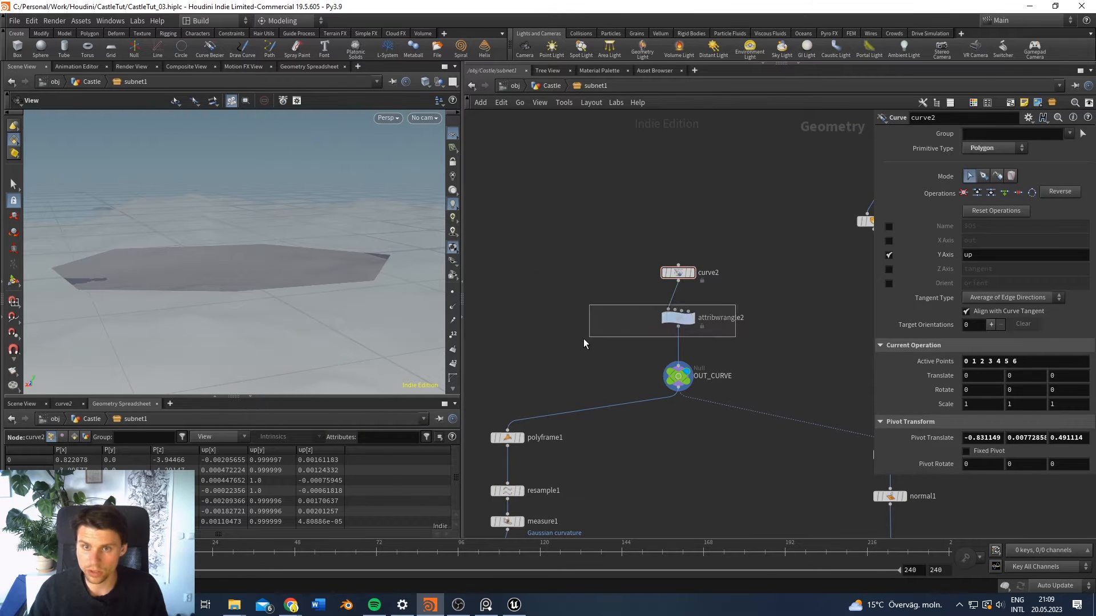
left_click_drag(874, 297, 846, 296)
left_click_drag(1007, 212, 849, 205)
key("ctrl+c")
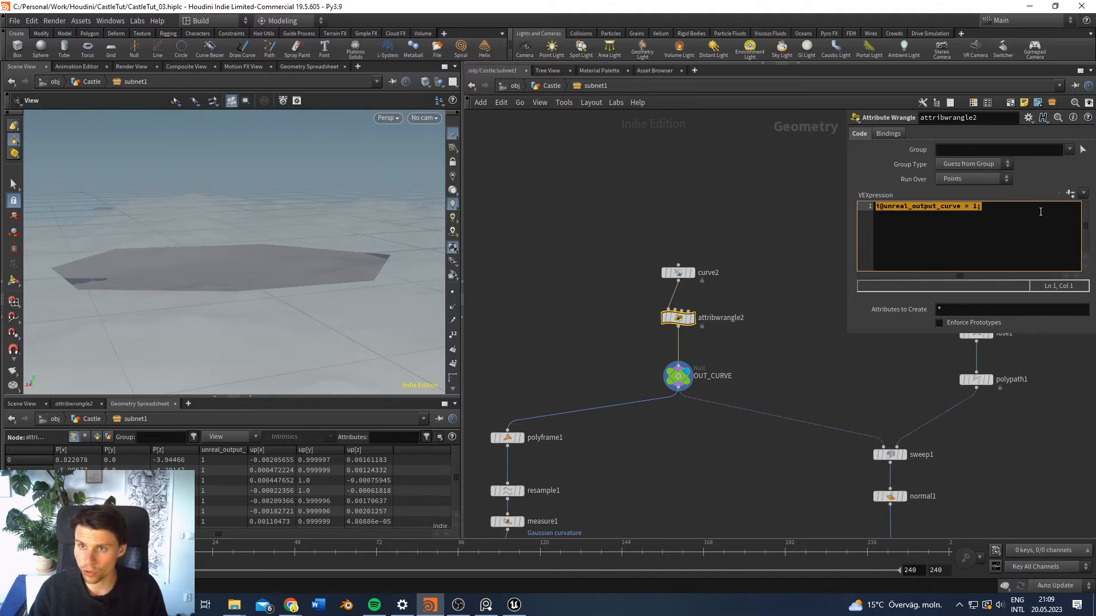
left_click(1041, 212)
key("ctrl+v")
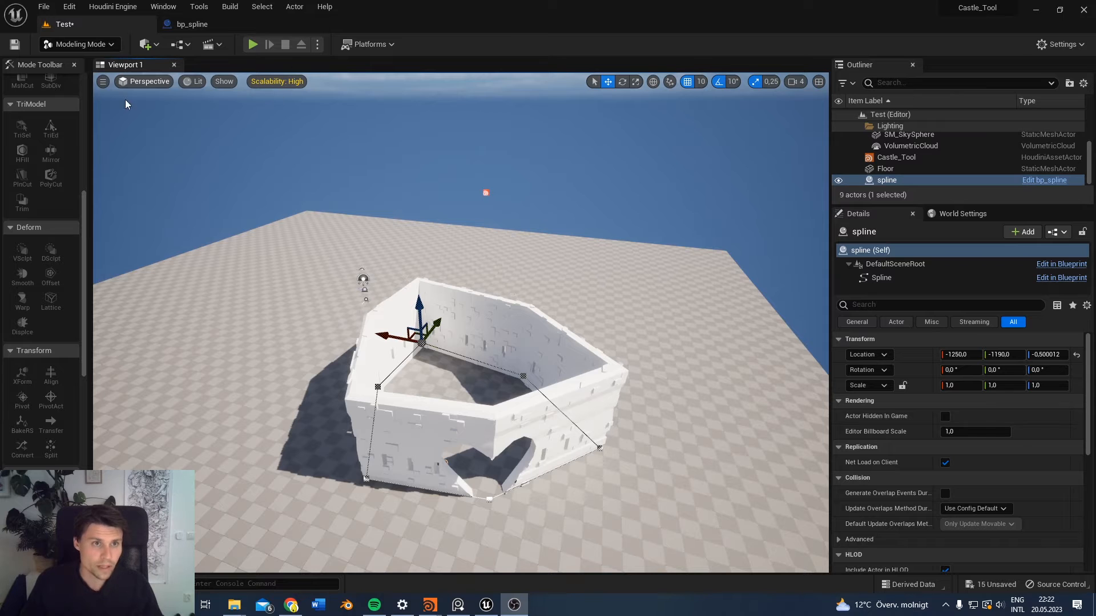
Step: Switch the Unreal editor from Modeling Mode to Selection Mode and view the selected spline around the castle
left_click(111, 44)
left_click(97, 61)
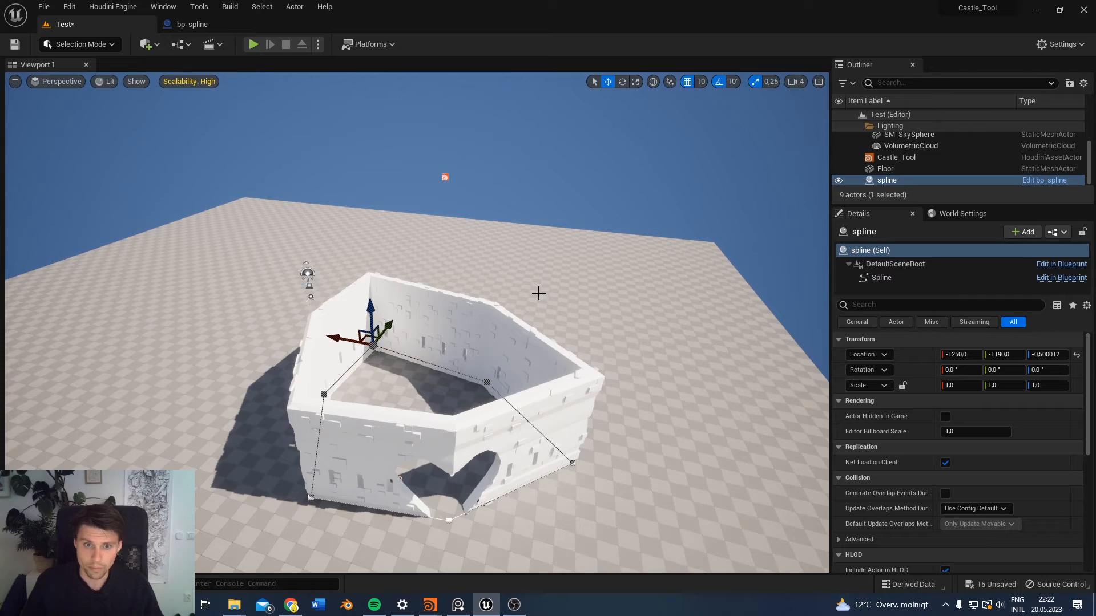
right_click_drag(535, 283, 421, 347)
right_click_drag(475, 303, 511, 345)
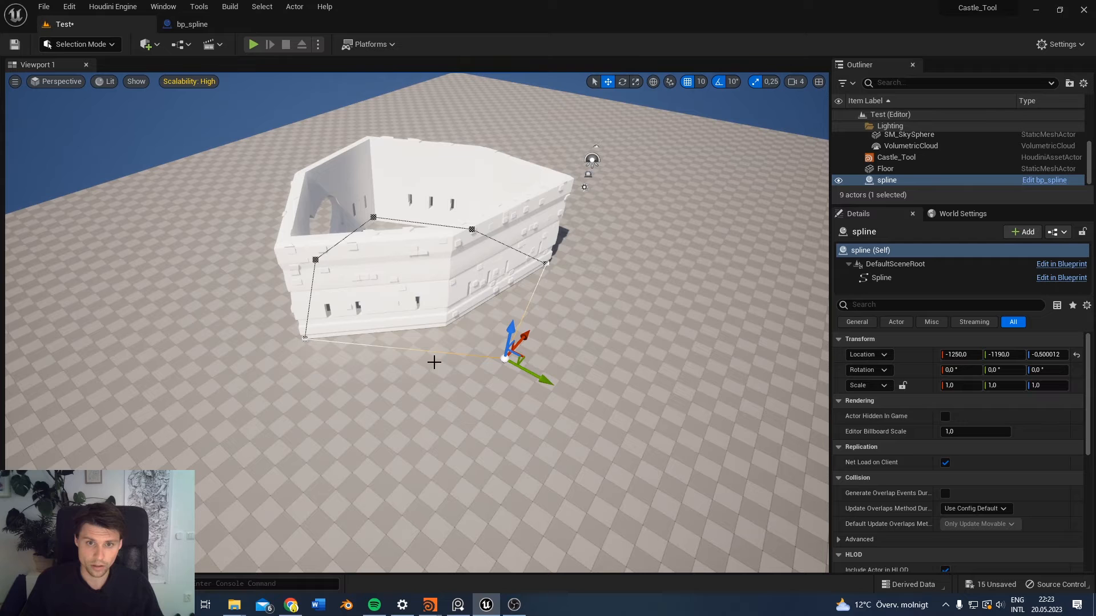
Step: Add a spline point on the edge along the castle wall and move it outward from the wall
mouse_move(492, 354)
right_mouse_down()
mouse_move(478, 338)
mouse_move(491, 355)
right_mouse_up()
right_click(484, 346)
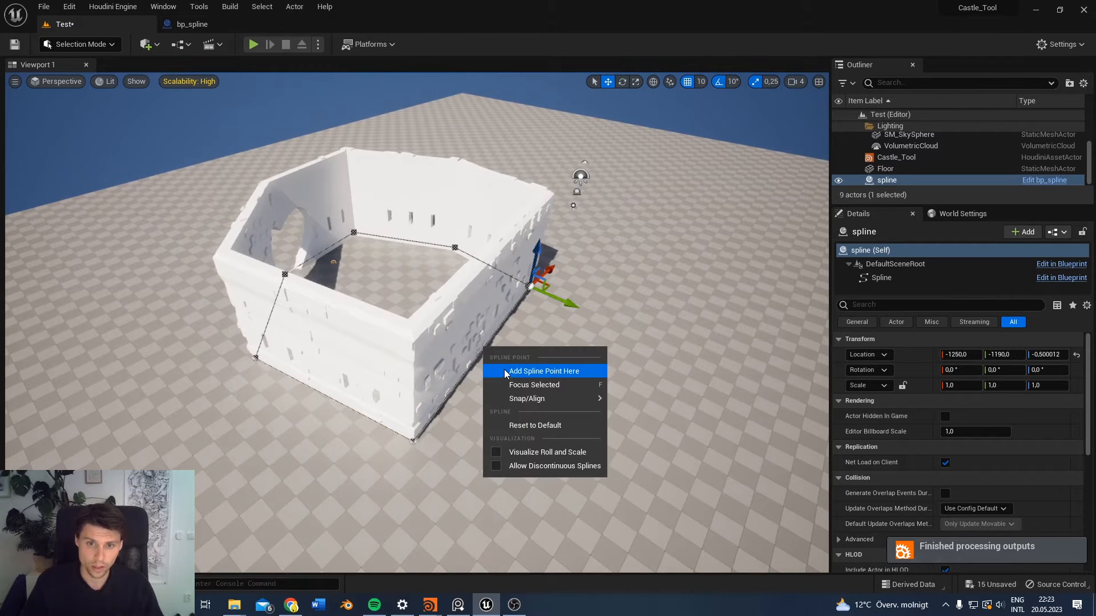
left_click(516, 372)
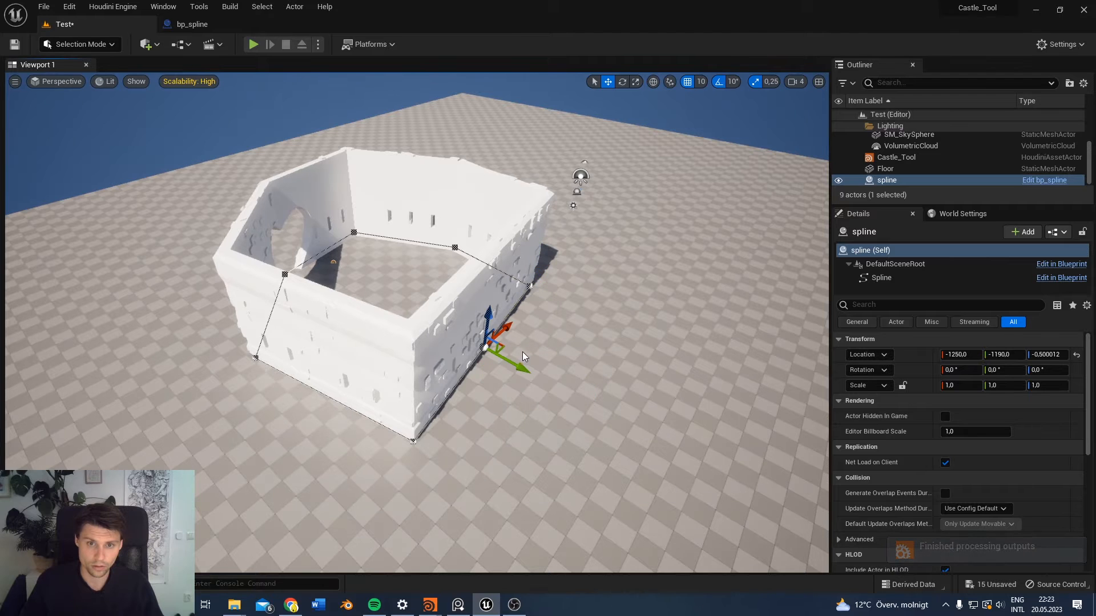
left_click_drag(556, 356, 597, 366)
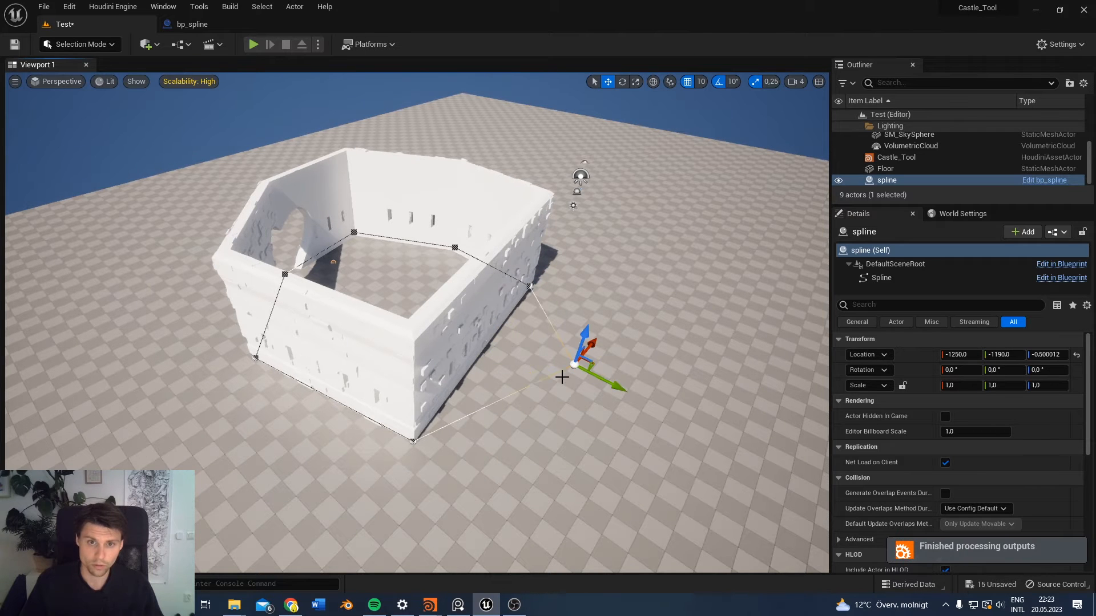
Step: Examine the castle rebuilt along the spline and the bp_spline Blueprint class in the project content
right_click_drag(508, 339, 665, 322)
right_click_drag(685, 245, 670, 243)
right_click_drag(565, 338, 591, 335)
key("ctrl+space")
left_click(337, 520)
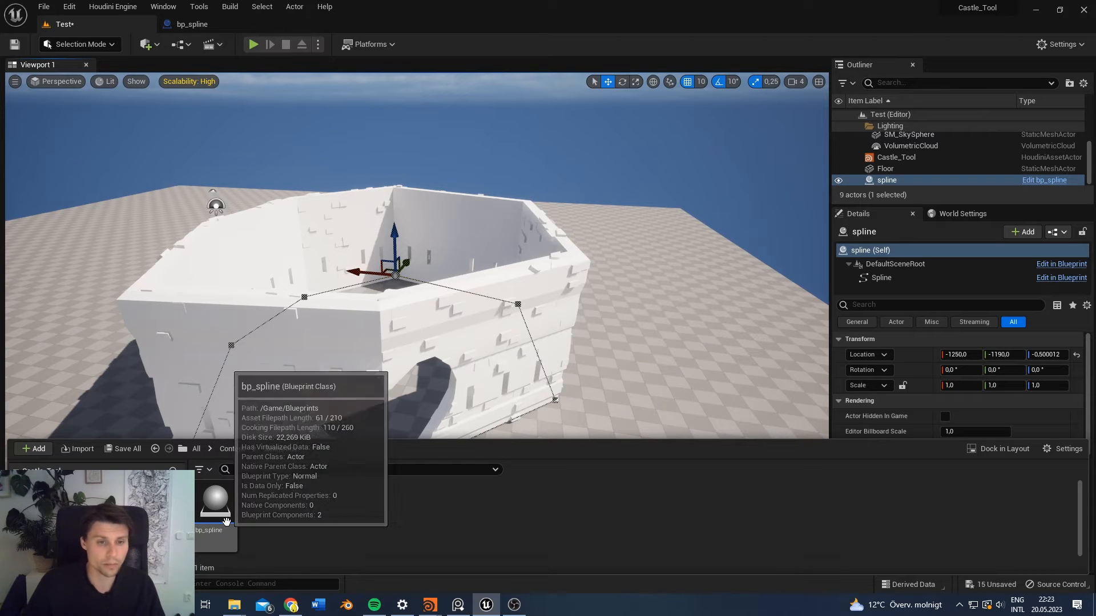
mouse_move(472, 338)
right_mouse_down()
mouse_move(461, 394)
mouse_move(464, 337)
right_mouse_up()
key("s")
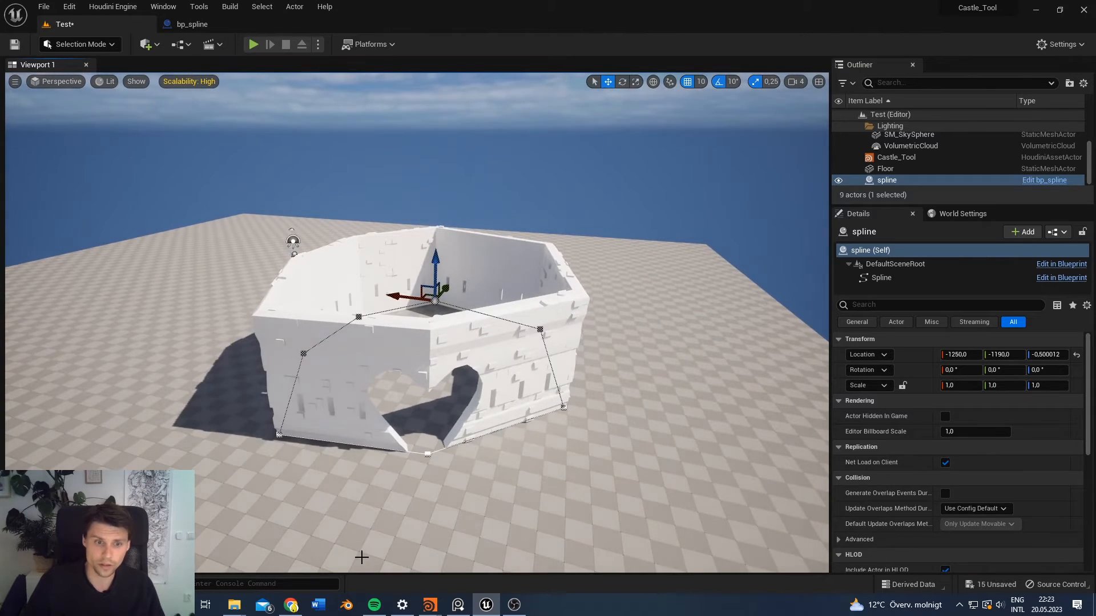
key("ctrl+space")
mouse_move(605, 330)
right_mouse_down()
mouse_move(639, 297)
mouse_move(594, 348)
mouse_move(616, 314)
mouse_move(617, 326)
right_mouse_up()
key("a")
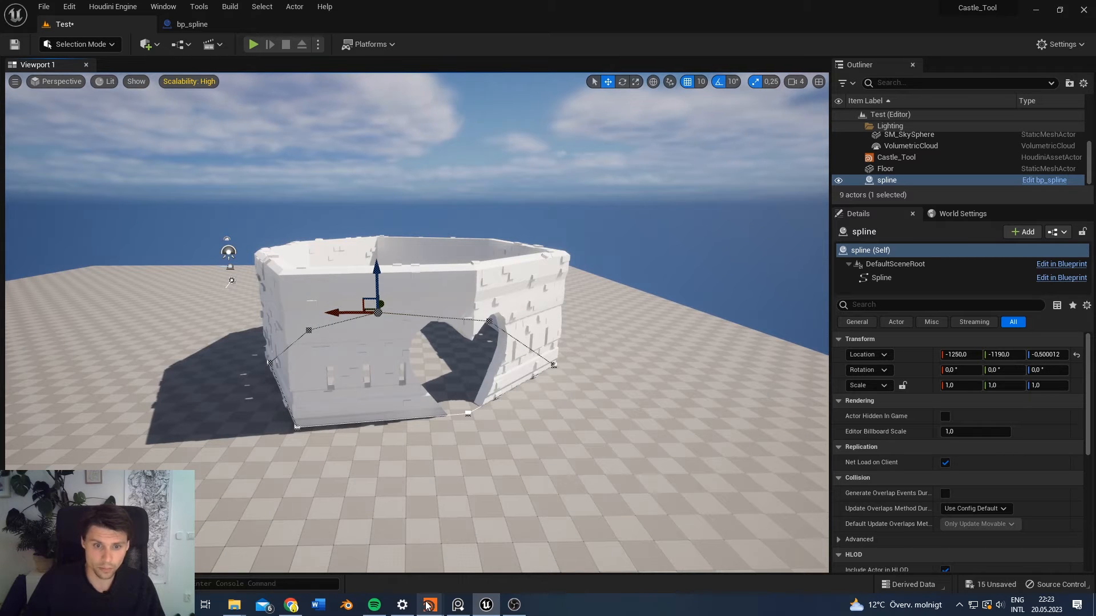
mouse_move(430, 605)
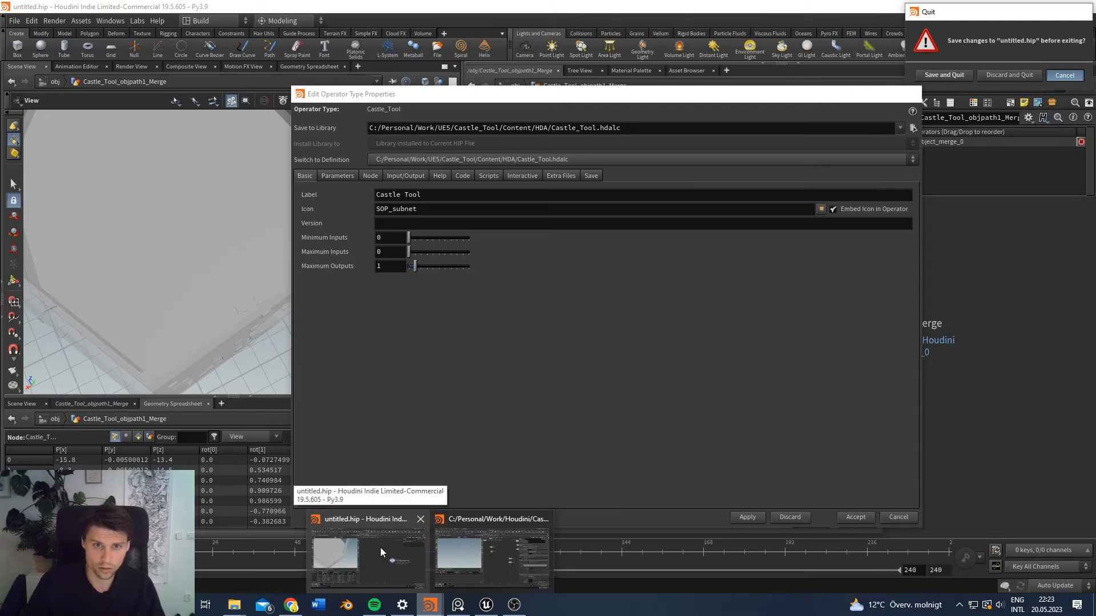
left_click(381, 546)
scroll(806, 398, "down", 2)
middle_click_drag(806, 398, 723, 398)
left_click(1050, 8)
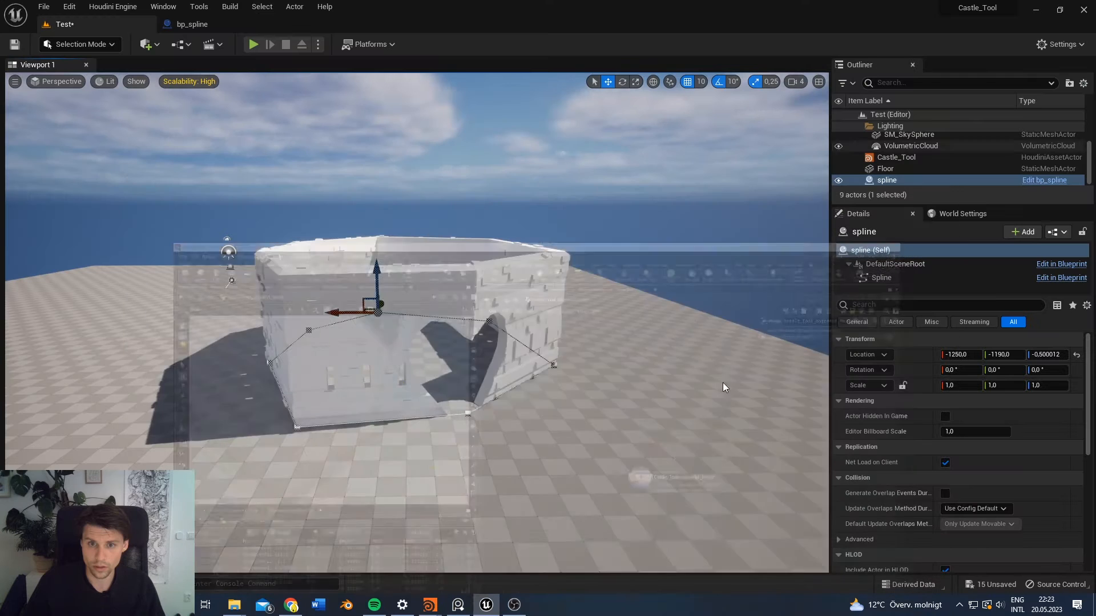
Step: Switch to the CastleTut_03_unstable scene in Houdini, close the operator type properties, and select object_merge2 above clean1
mouse_move(429, 605)
left_click(506, 566)
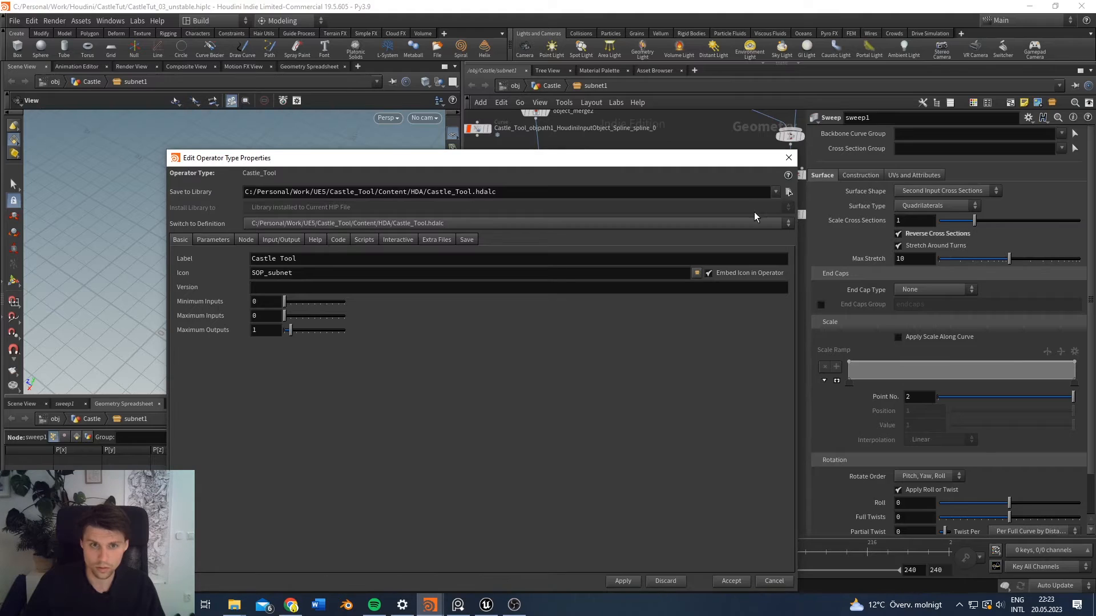
left_click(791, 159)
scroll(677, 376, "down", 4)
middle_click_drag(666, 379, 644, 270)
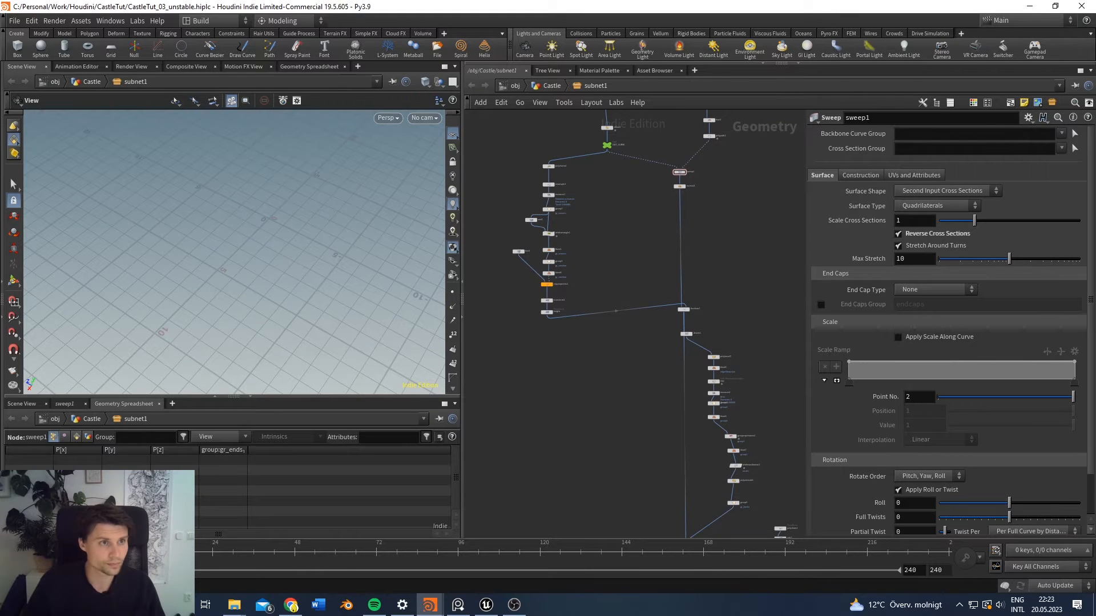
middle_click_drag(619, 430, 573, 539)
middle_click_drag(595, 251, 617, 409)
scroll(591, 406, "up", 5)
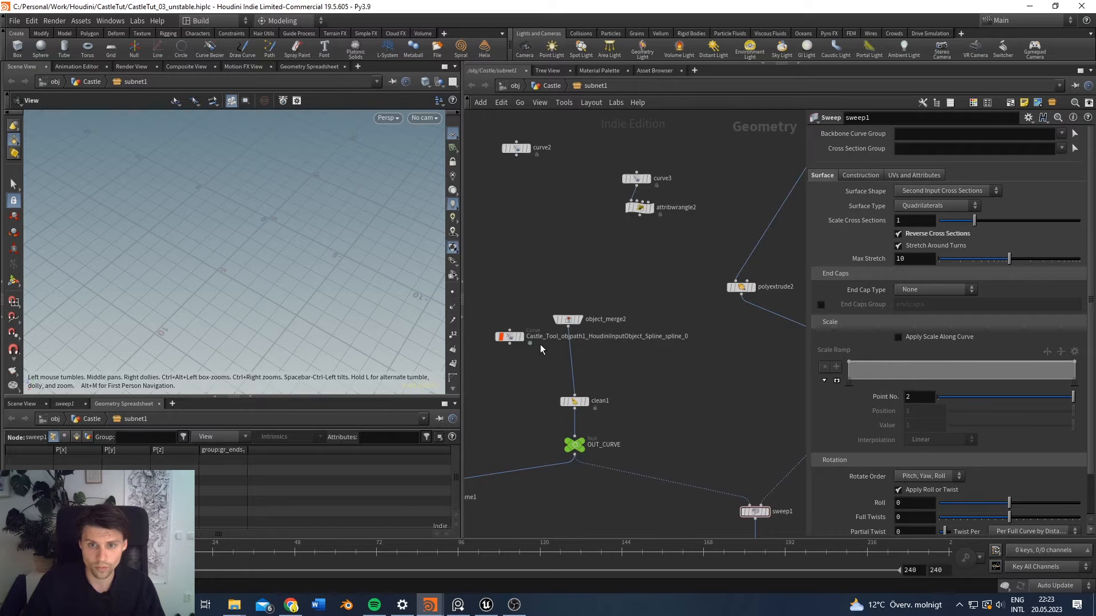
middle_click_drag(540, 344, 574, 355)
scroll(611, 333, "up", 5)
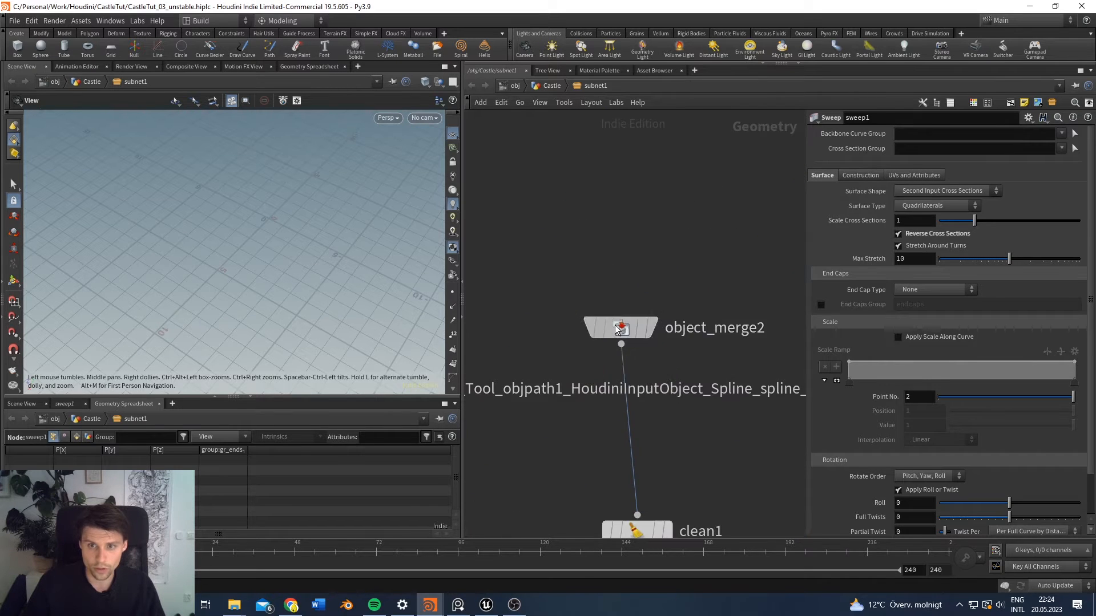
left_click(617, 329)
Step: Add a new Object Merge node beside the existing object_merge2 node
scroll(643, 353, "down", 3)
left_click(604, 377)
key("Tab")
type("obj")
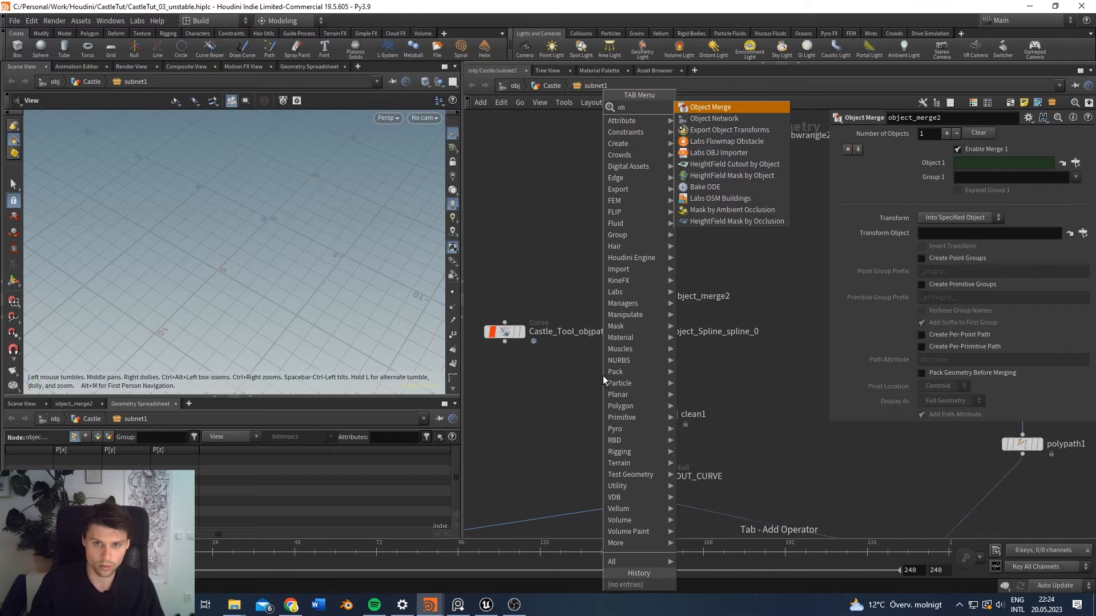
key("Return")
left_click(603, 377)
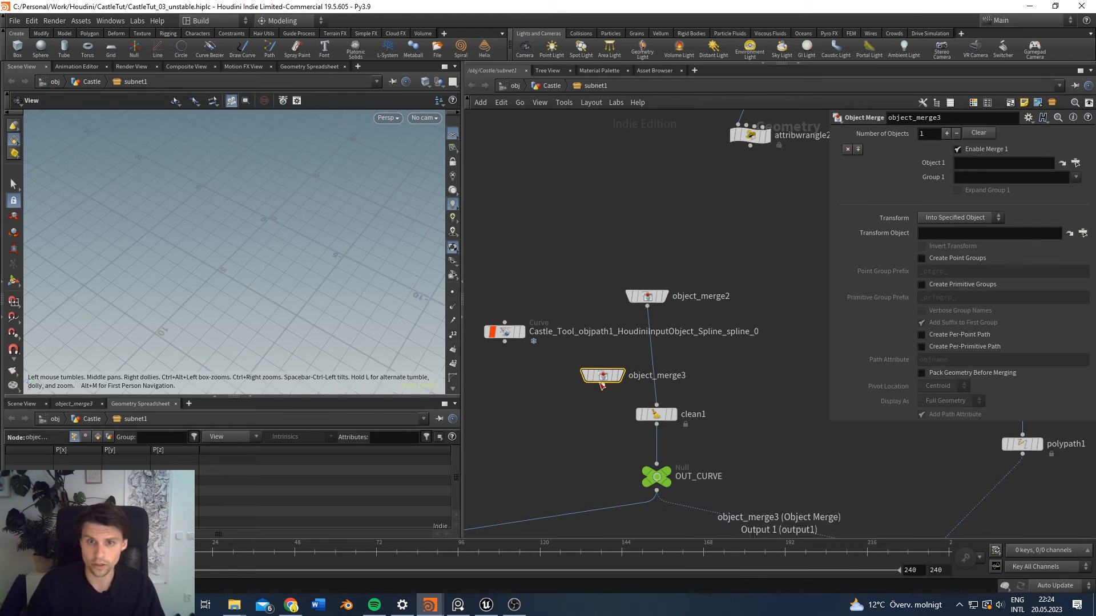
Step: Try to promote the new Object Merge's Object 1 parameter into Castle_Tool's existing parameters, and delete the new node
right_click(579, 87)
left_click(651, 342)
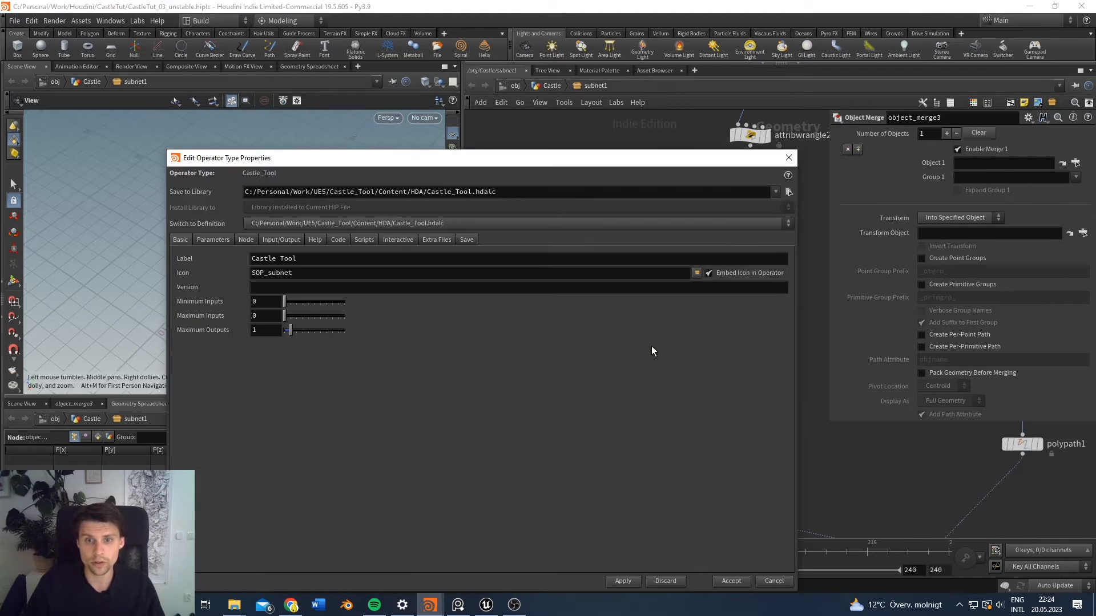
left_click(217, 241)
left_click_drag(602, 160, 286, 130)
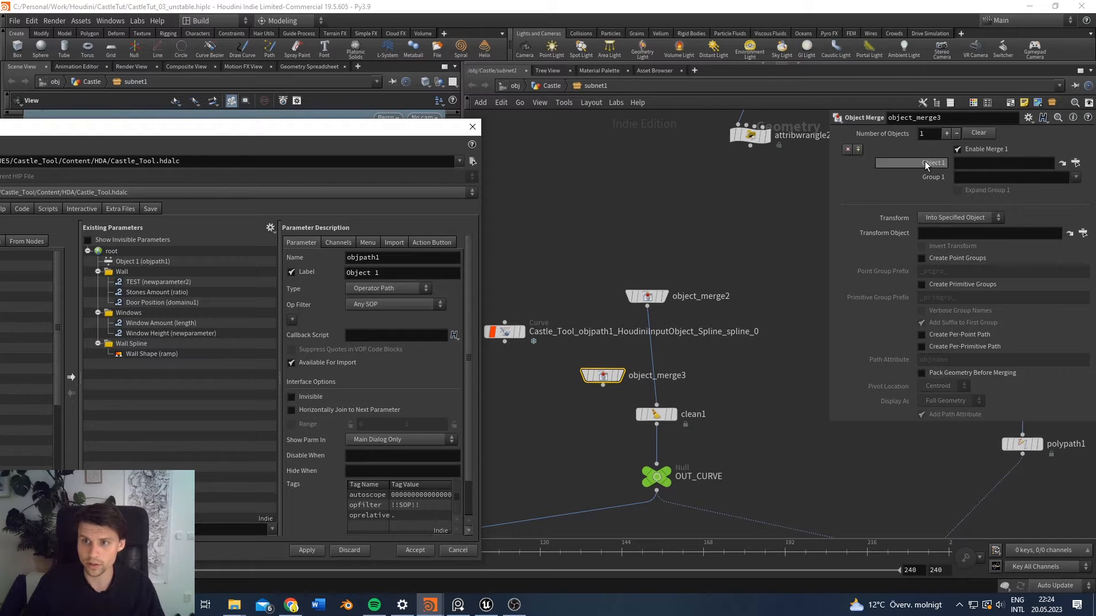
left_click_drag(933, 164, 576, 174)
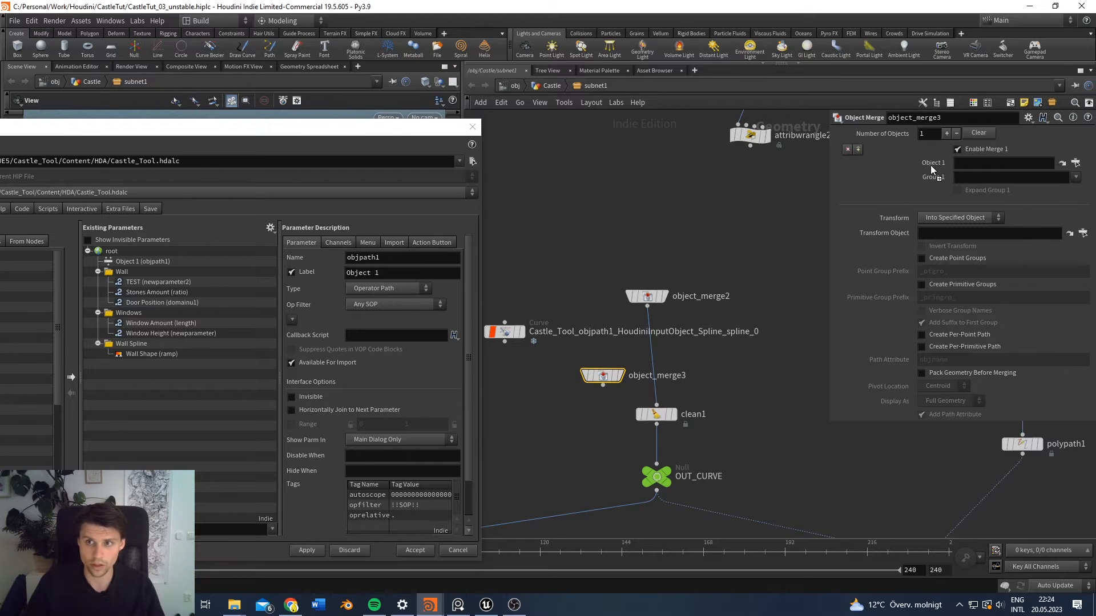
left_click_drag(230, 335, 687, 207)
left_click(473, 128)
key("Delete")
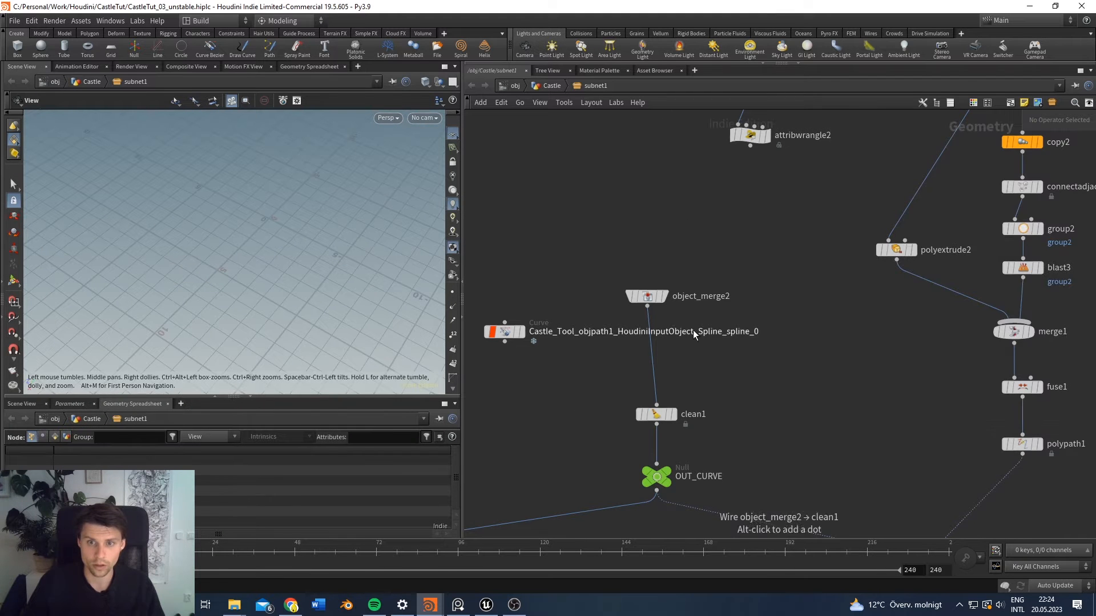
Step: Move the imported spline curve node above object_merge2 and align object_merge2 over clean1
left_click(647, 296)
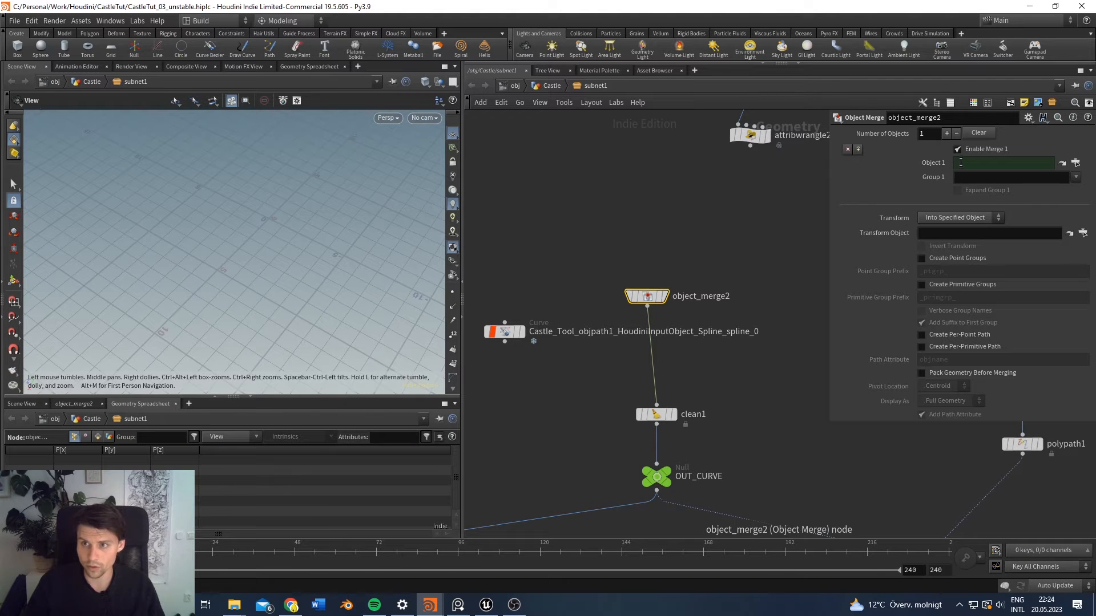
left_click_drag(505, 337, 539, 217)
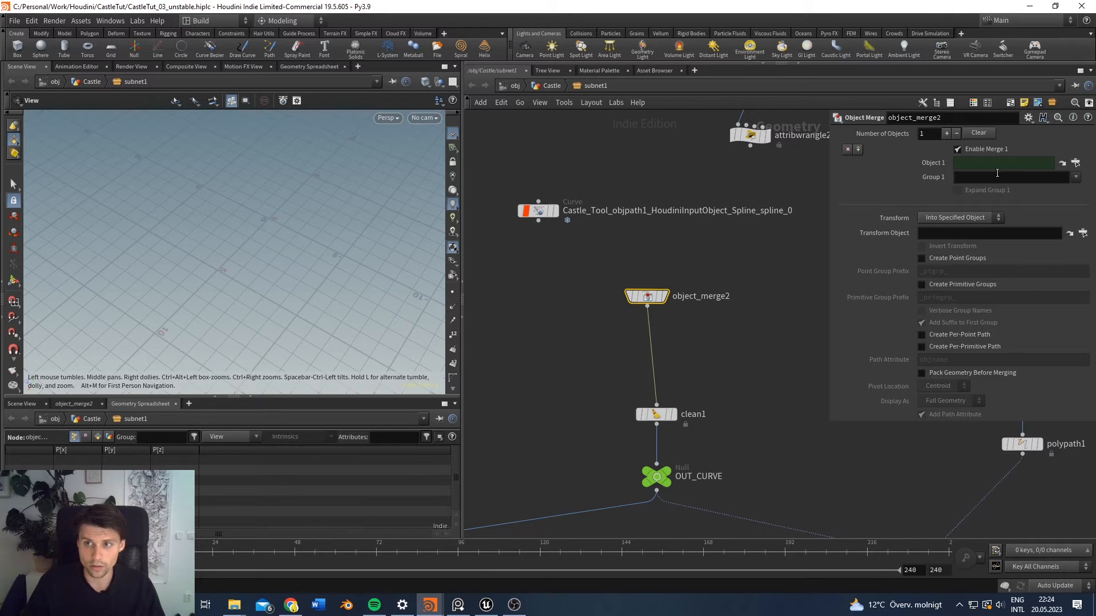
left_click_drag(649, 299, 654, 312)
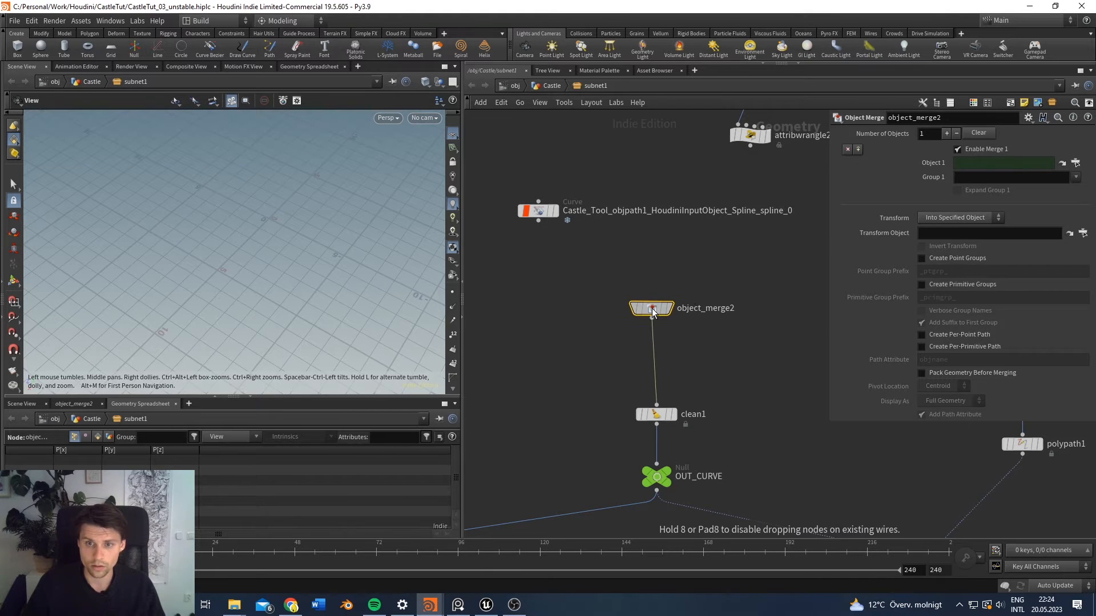
left_click_drag(652, 313, 657, 313)
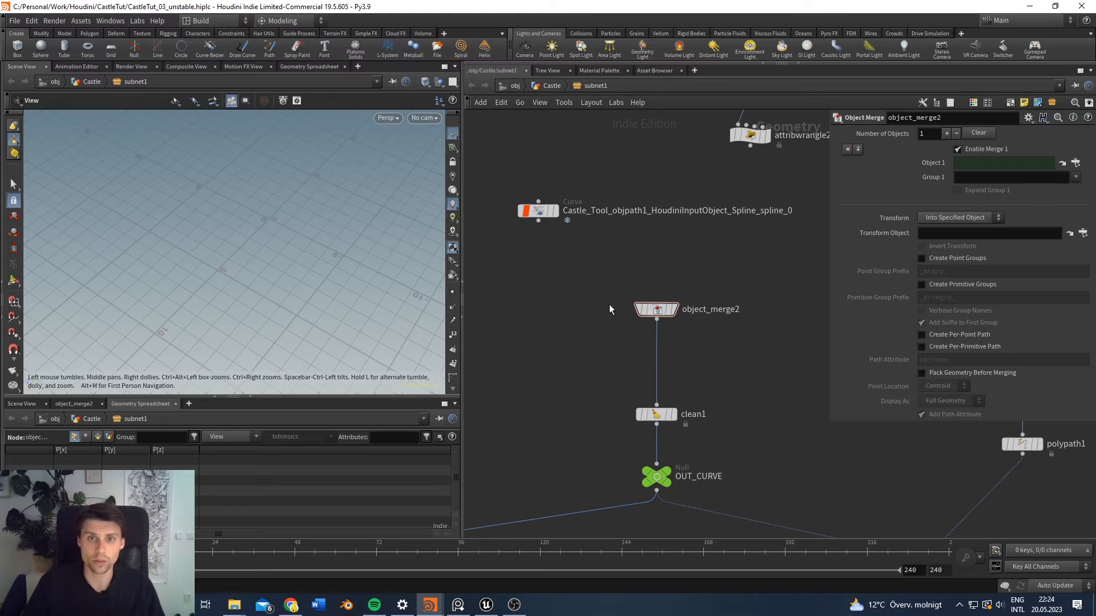
Step: Check the Object 1 (objpath1) parameter in Castle_Tool's operator type properties and switch back to Unreal Engine
right_click(599, 92)
left_click(651, 345)
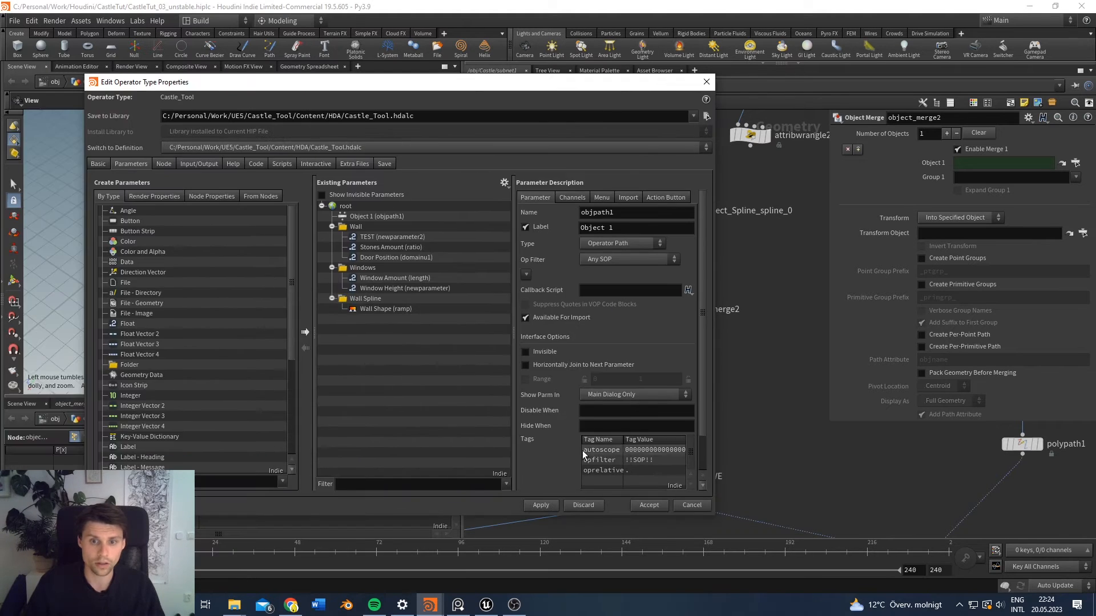
key("alt+Tab")
key("alt+Tab")
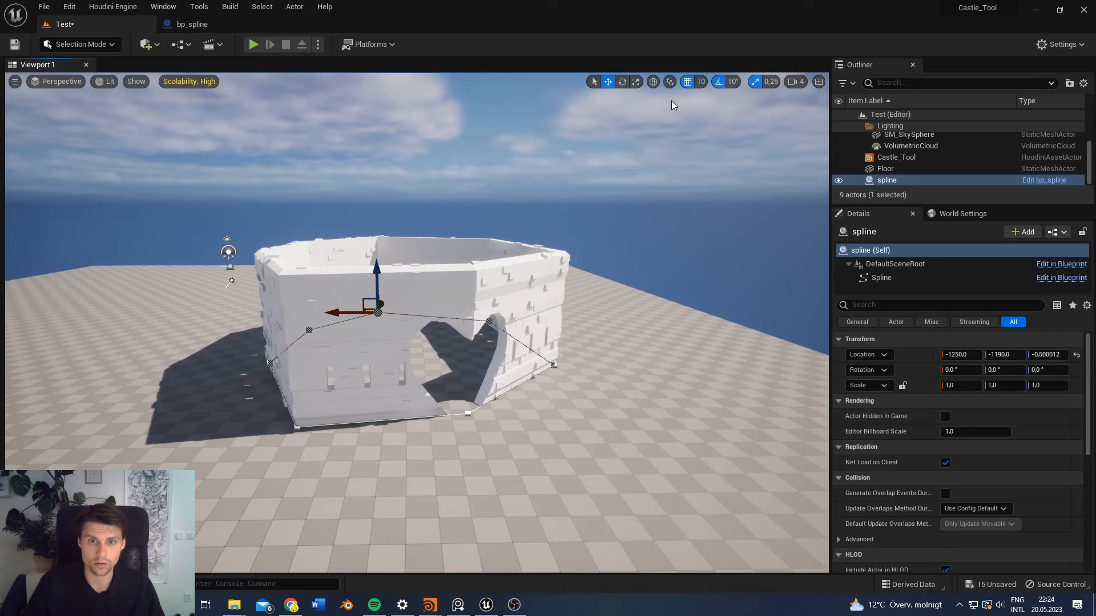
Step: Select the Castle_Tool actor and switch its Object 1 parameter to Geometry Input
left_click_drag(1089, 338, 1093, 371)
left_click(924, 157)
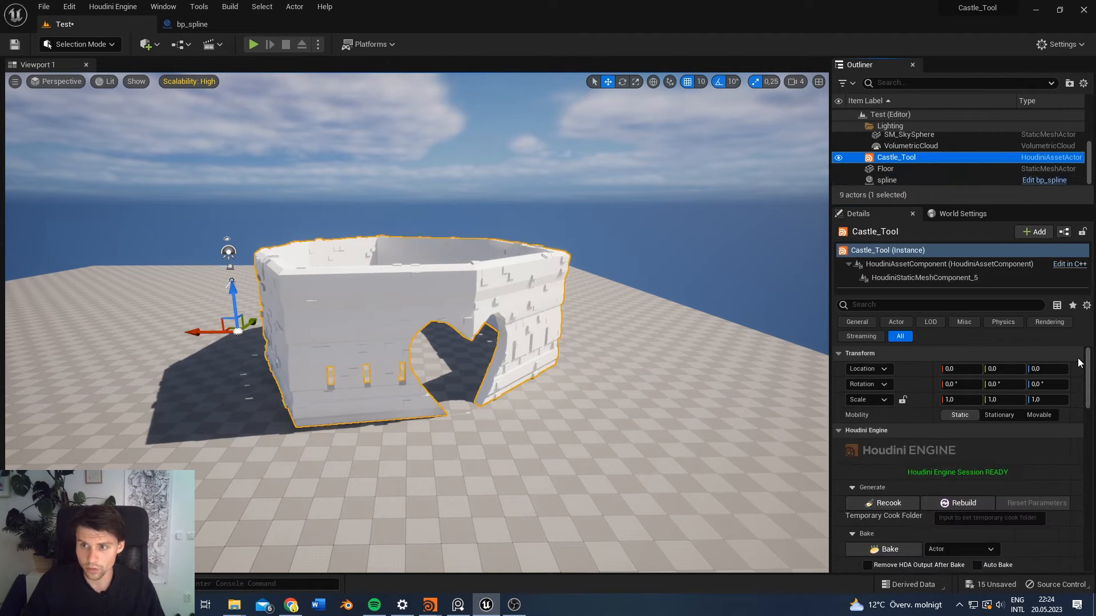
left_click_drag(1088, 372, 1088, 423)
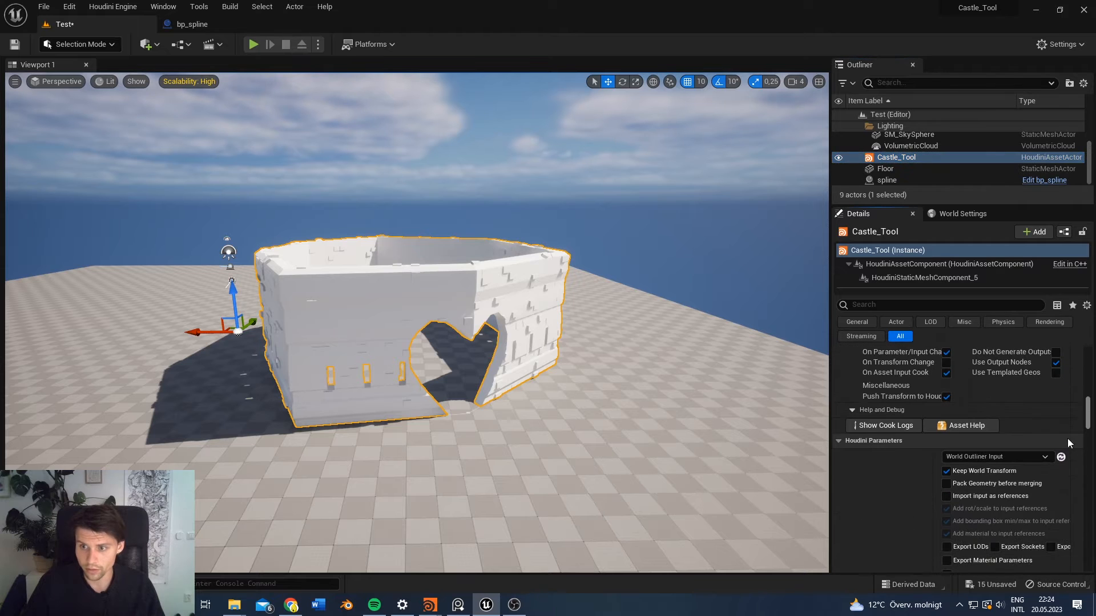
left_click(1044, 458)
left_click(982, 468)
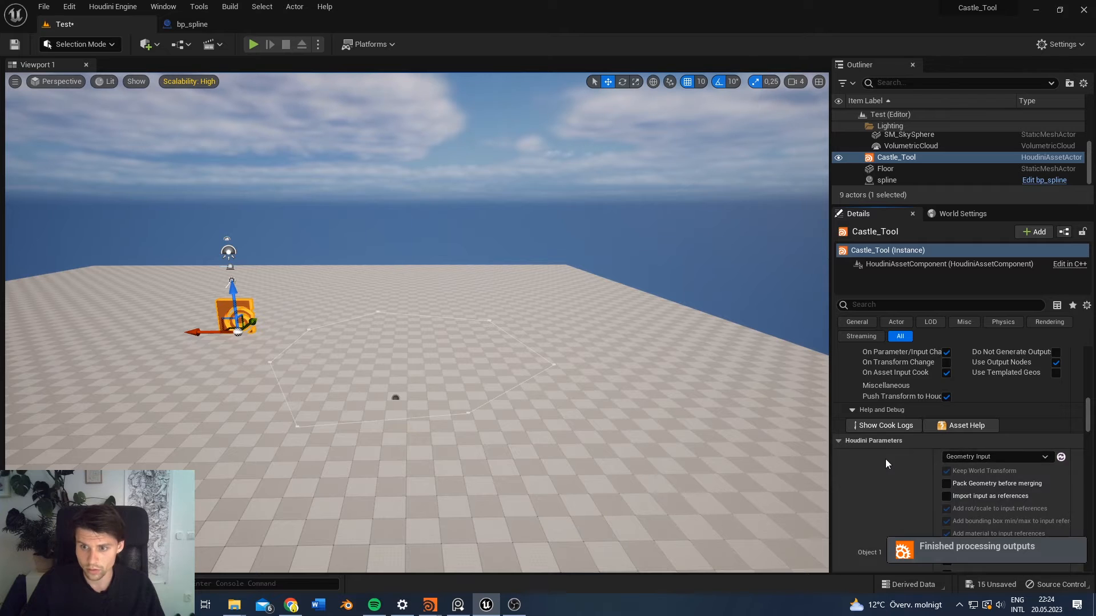
scroll(880, 454, "down", 3)
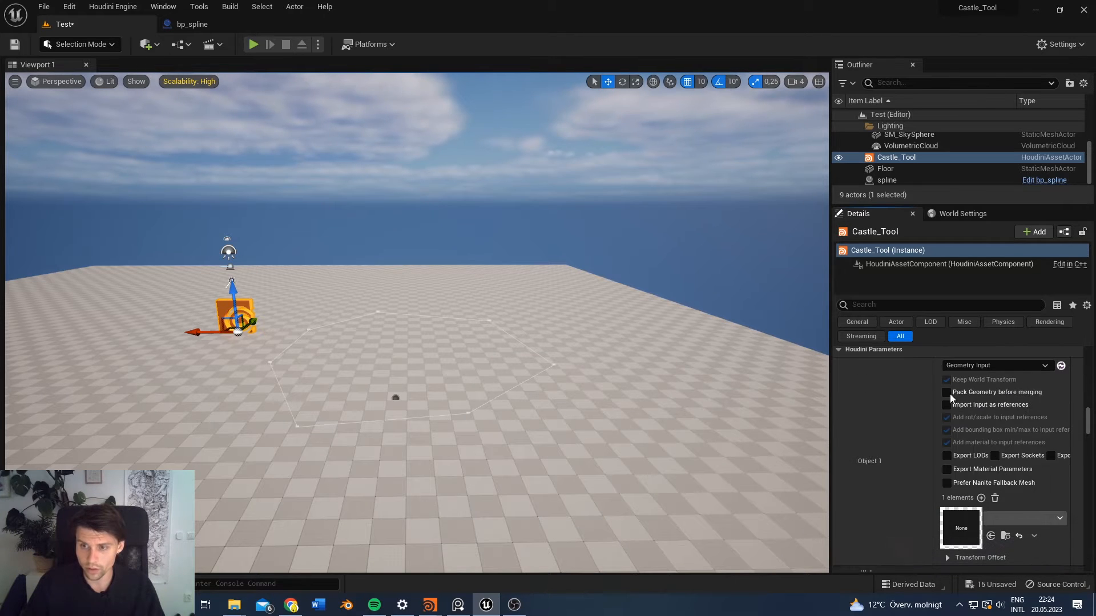
Step: Switch to Houdini, examine the Object 1 (objpath1) operator path parameter of Castle_Tool, and return to Unreal Engine
key("alt+Tab")
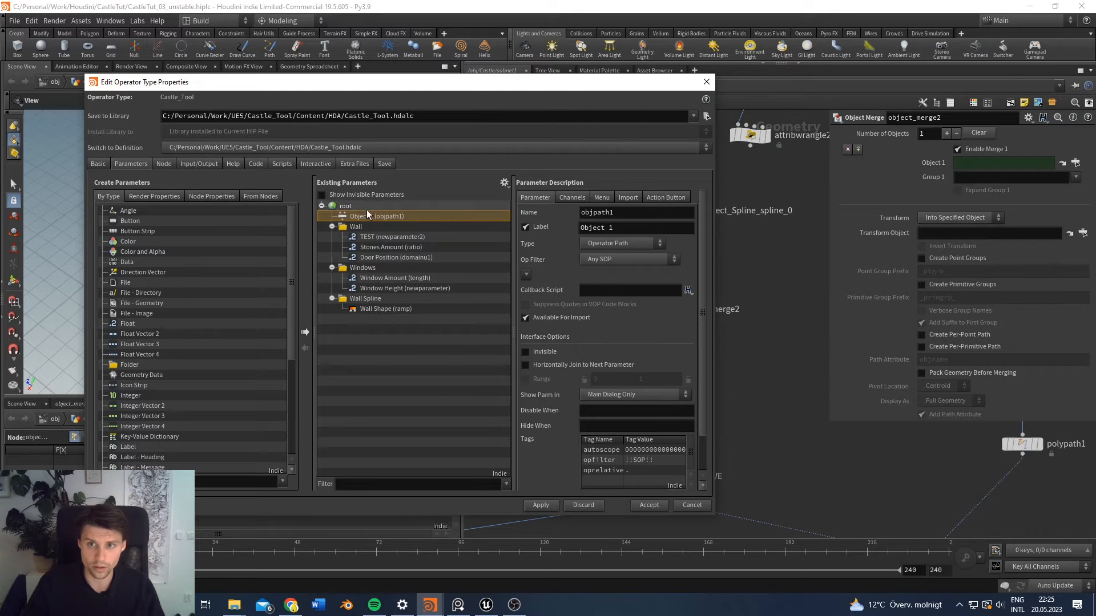
left_click(779, 298)
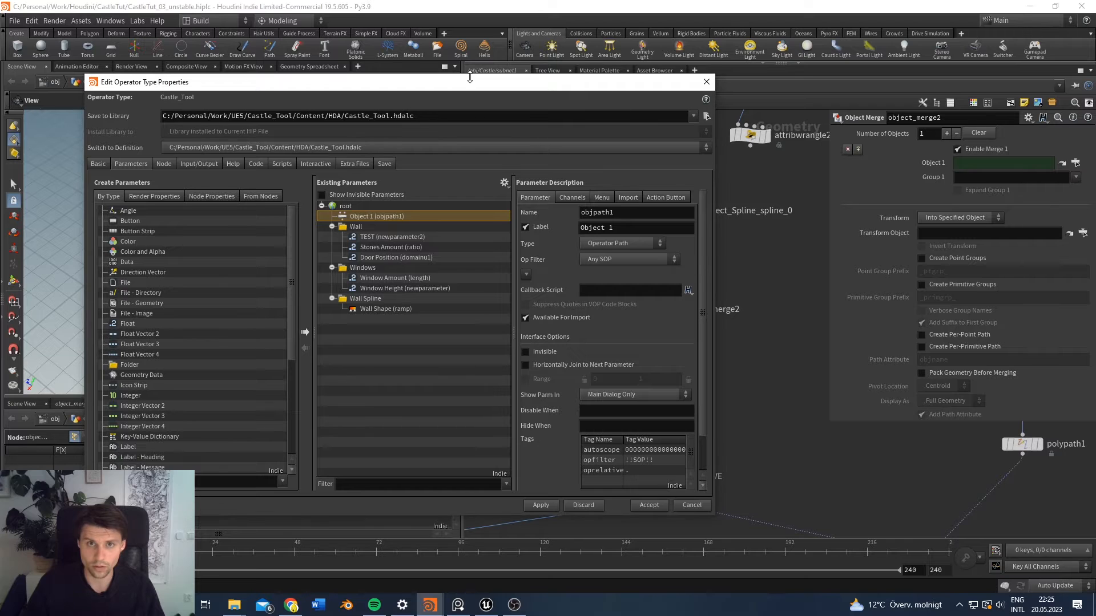
left_click_drag(440, 89, 490, 93)
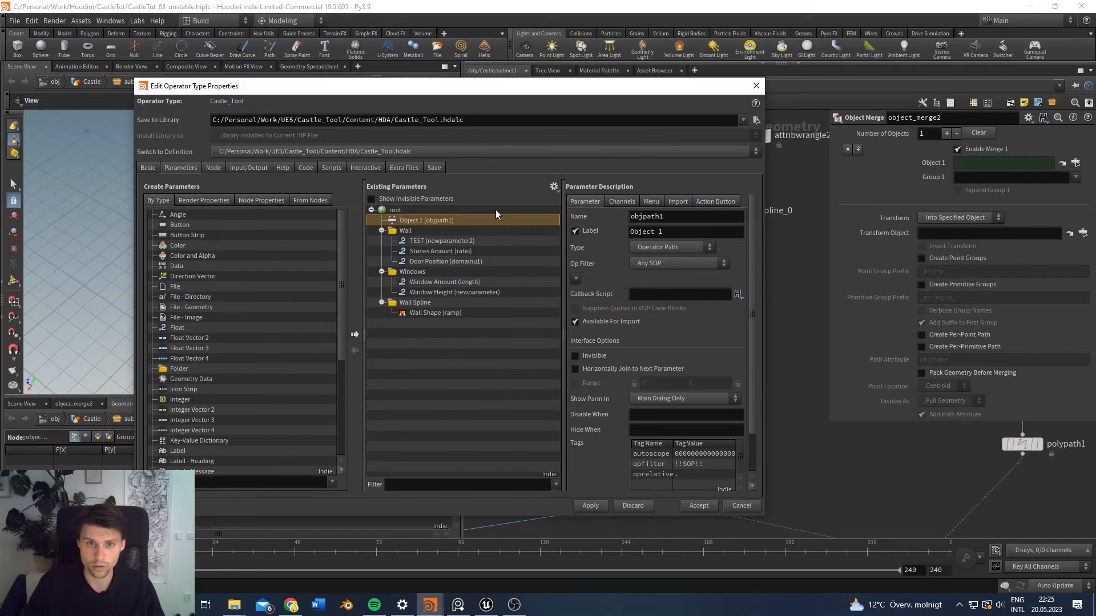
left_click(436, 227)
left_click(435, 238)
left_click(483, 221)
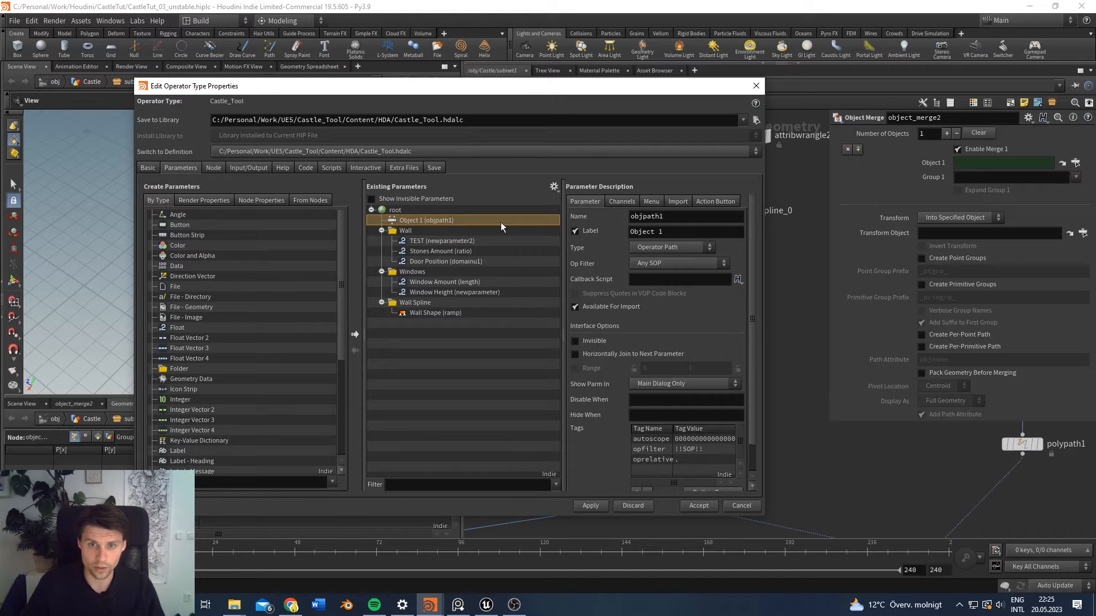
key("alt+Tab")
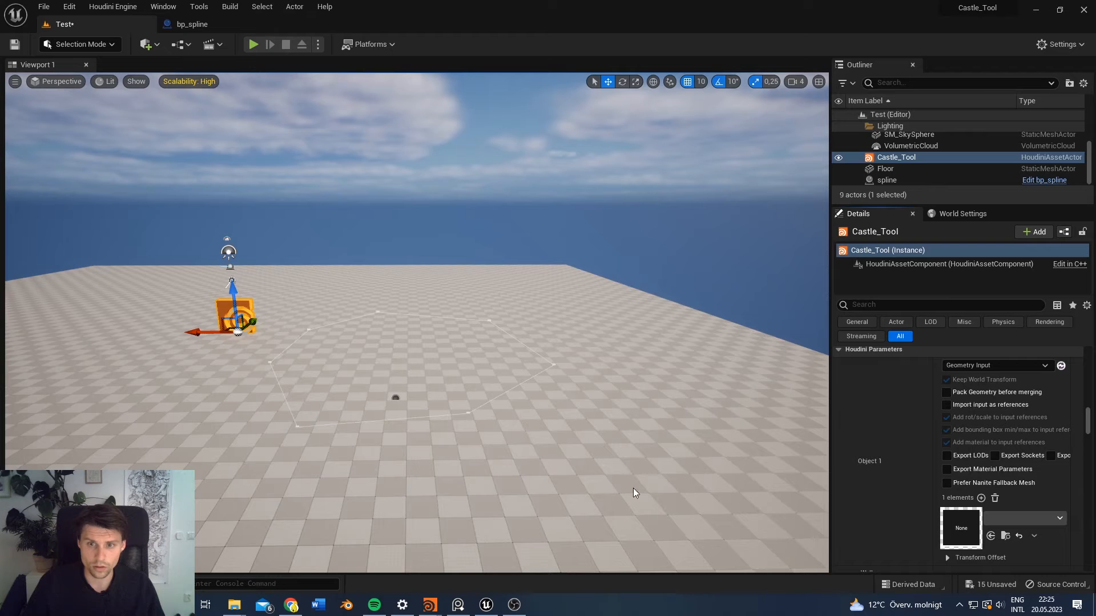
Step: Set Castle_Tool's Object 1 parameter to World Outliner Input and bring its selected actors list into view
left_click(978, 365)
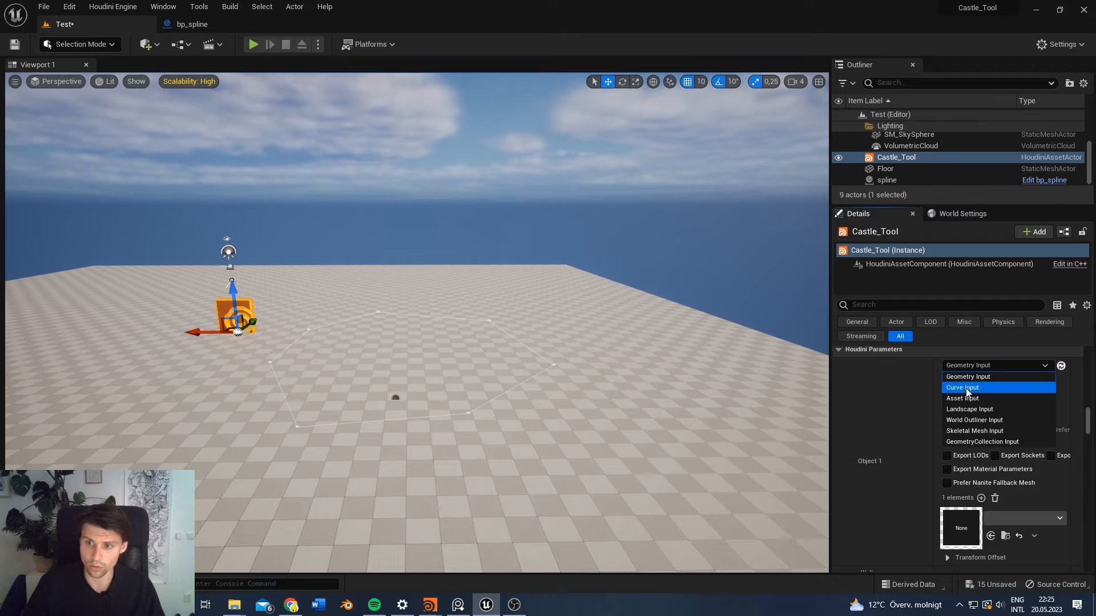
left_click(972, 375)
left_click(972, 368)
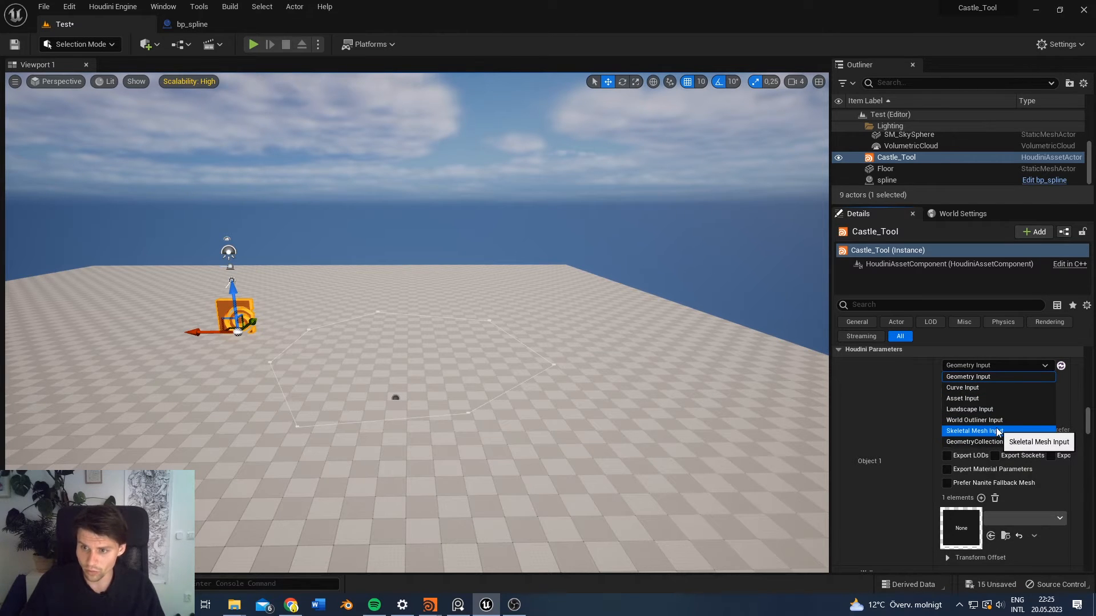
left_click(968, 422)
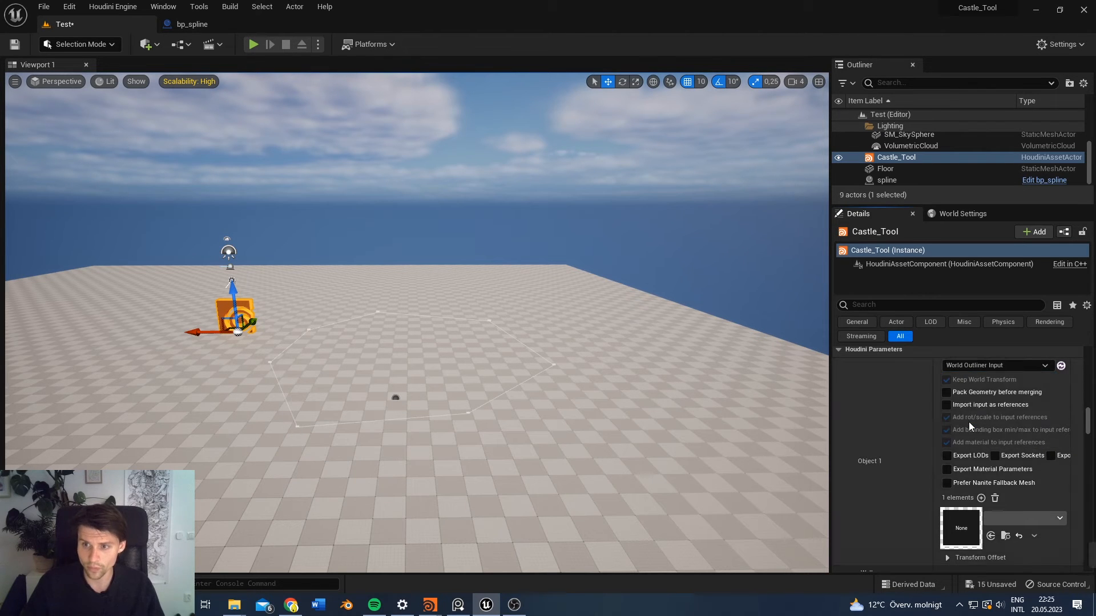
scroll(981, 386, "down", 2)
scroll(981, 386, "down", 2)
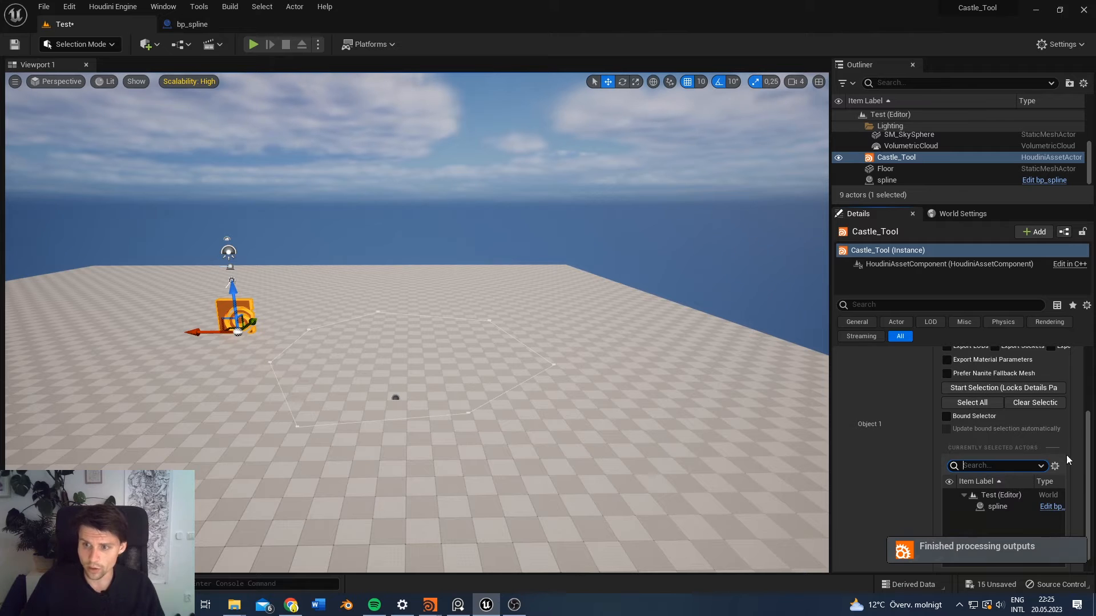
scroll(1066, 454, "down", 2)
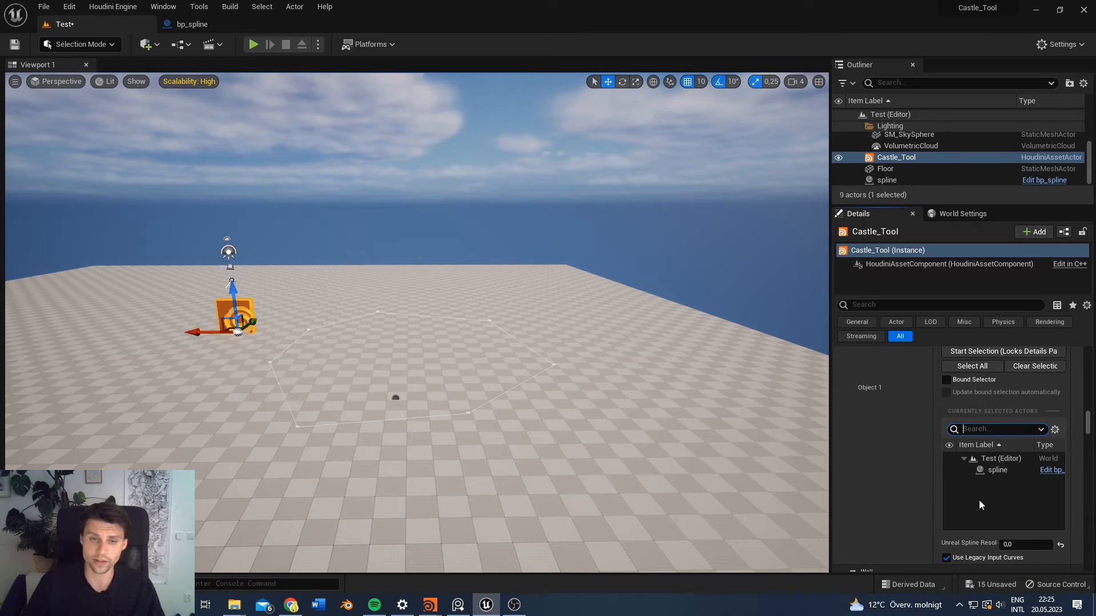
Step: Start an actor selection for Object 1, choose the spline actor in the level, and commit it as the castle's input
key("w")
right_click_drag(516, 368, 491, 365)
scroll(996, 488, "up", 2)
scroll(1005, 438, "up", 2)
scroll(1039, 479, "down", 2)
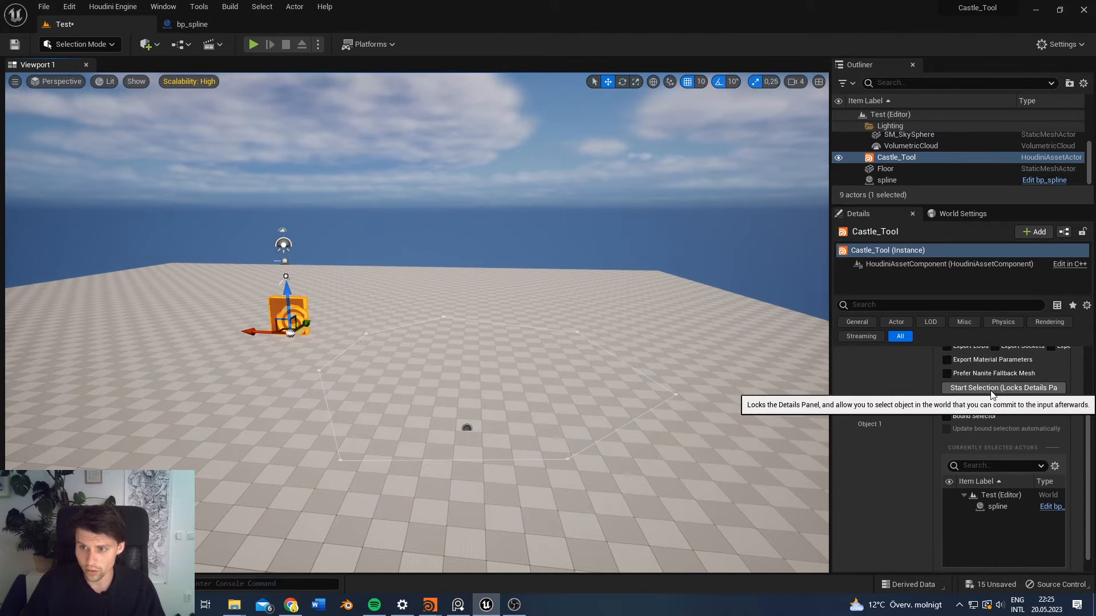
left_click(1005, 388)
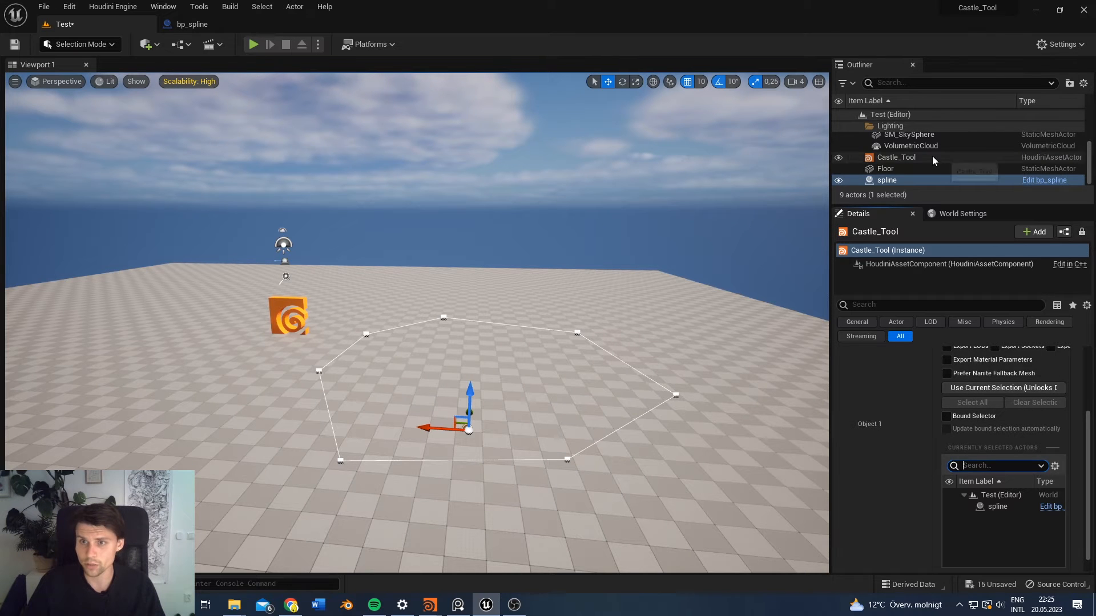
left_click(905, 170)
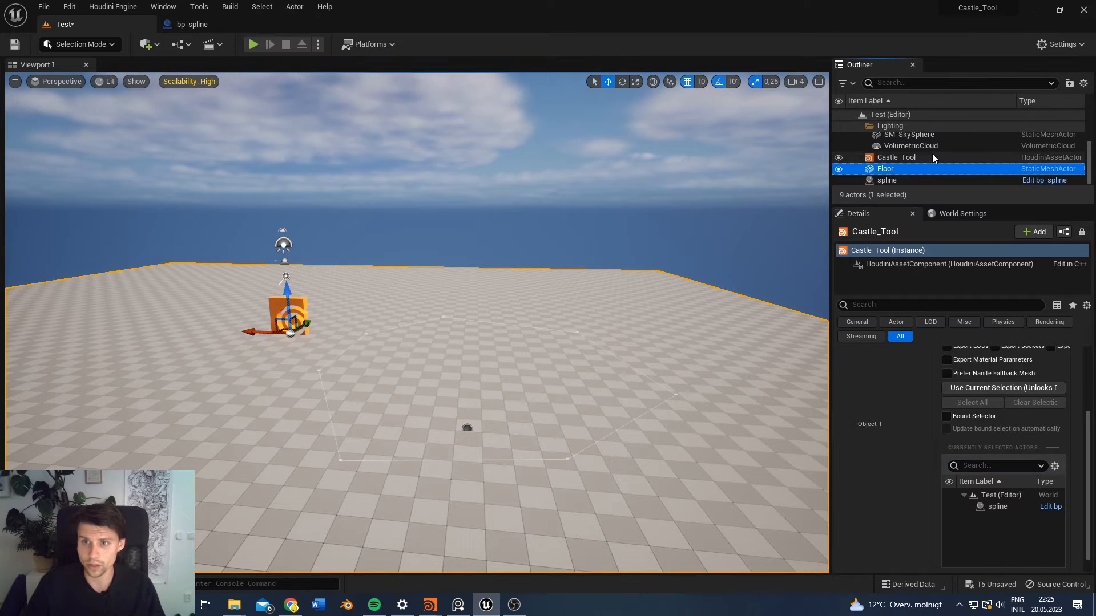
left_click(890, 180)
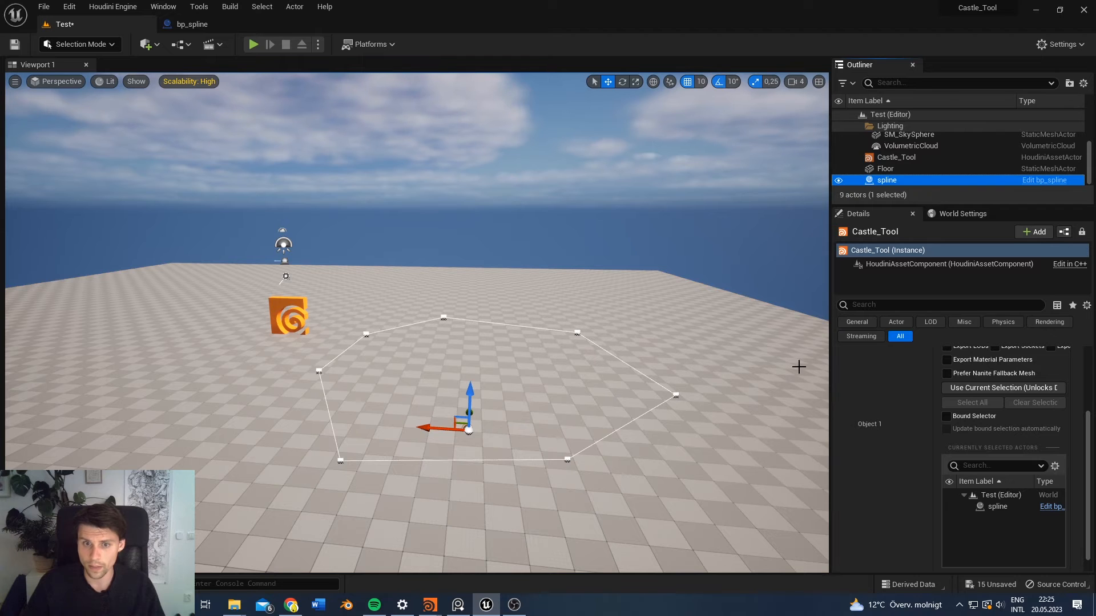
left_click(973, 393)
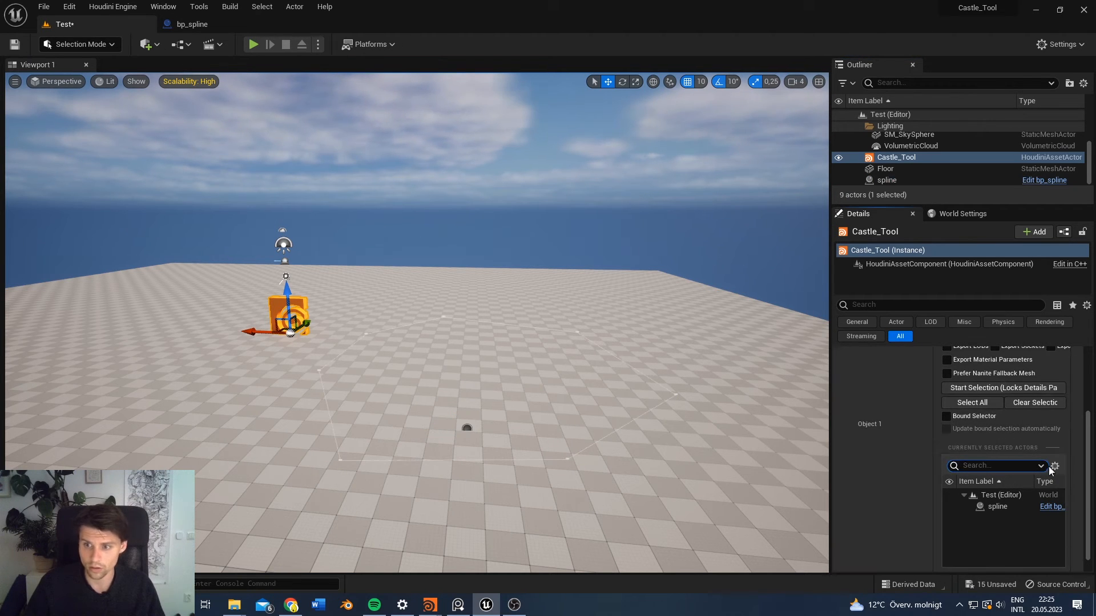
scroll(1050, 457, "up", 5)
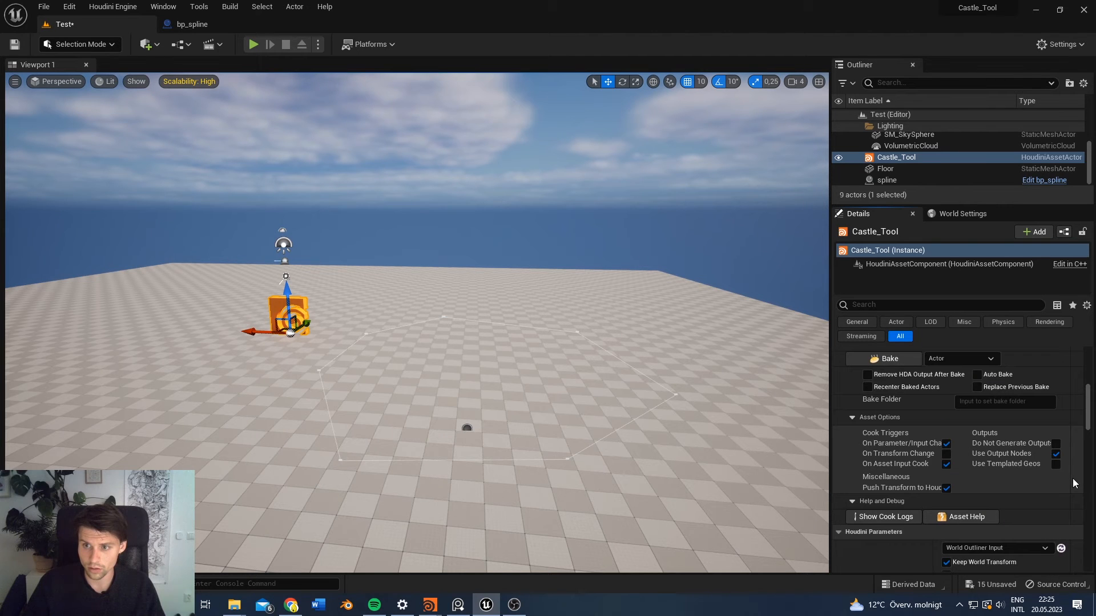
scroll(1073, 481, "up", 4)
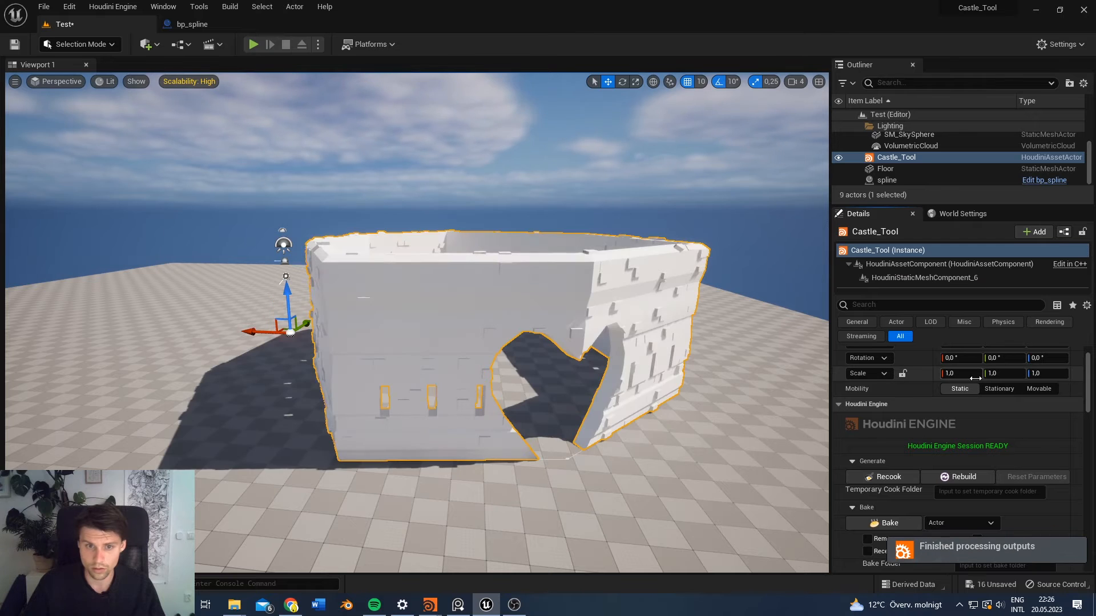
key("d")
right_click_drag(564, 311, 544, 289)
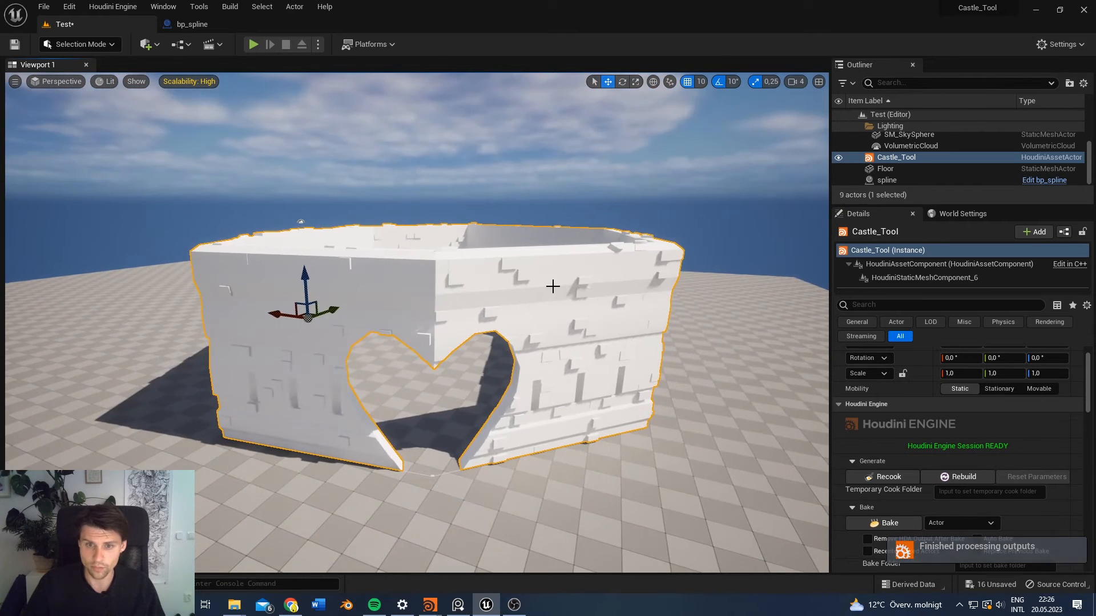
Step: Create a new Actor Blueprint class named "something" in the Blueprints folder
left_click(886, 178)
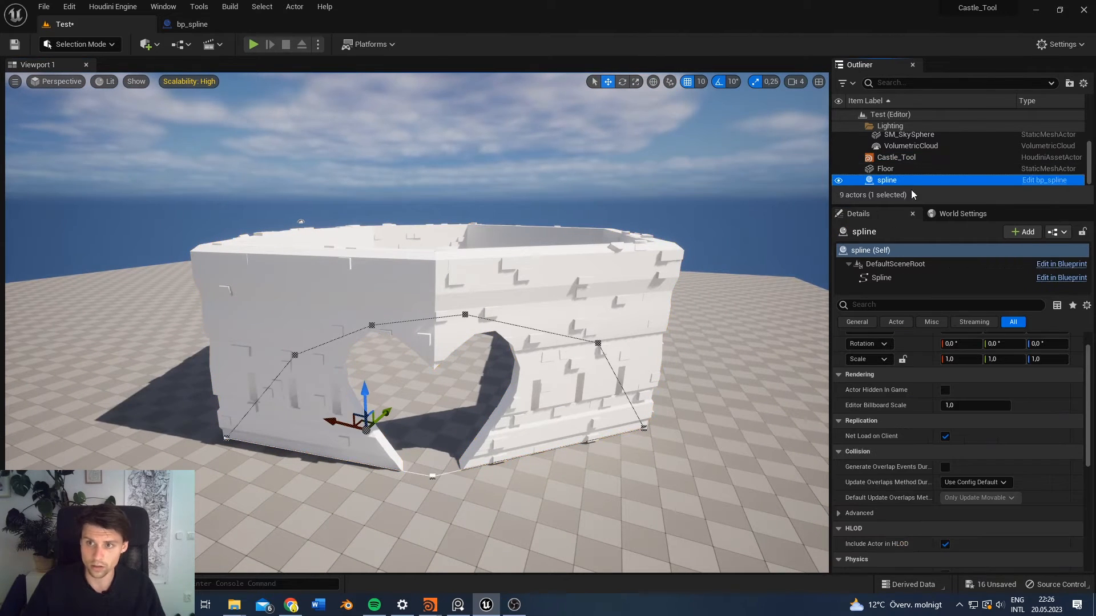
right_click_drag(691, 354, 671, 366)
key("ctrl+space")
left_click(358, 541)
right_click(338, 525)
left_click(306, 534)
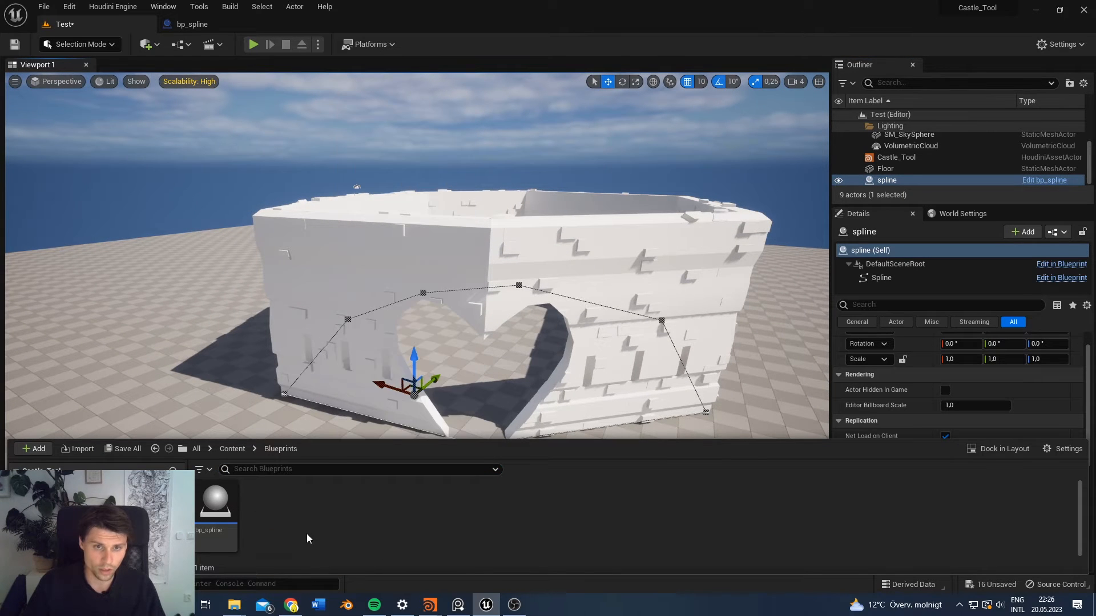
right_click(307, 538)
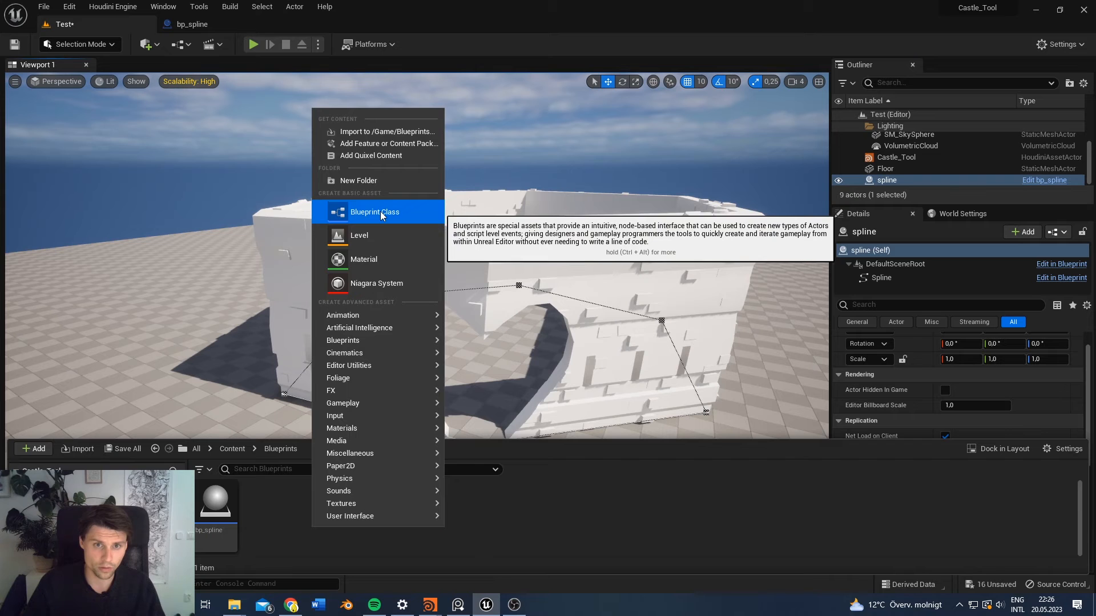
left_click(382, 213)
left_click(451, 208)
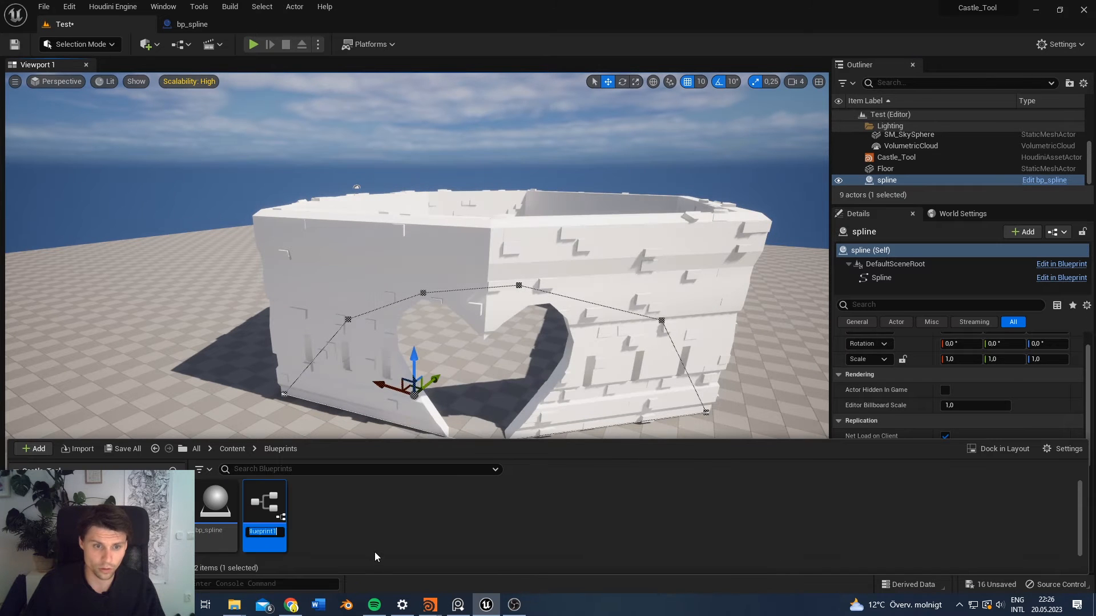
type("something")
key("Return")
Step: Open the "something" Blueprint, add a Spline component under its root, and save the Blueprint
double_click(260, 512)
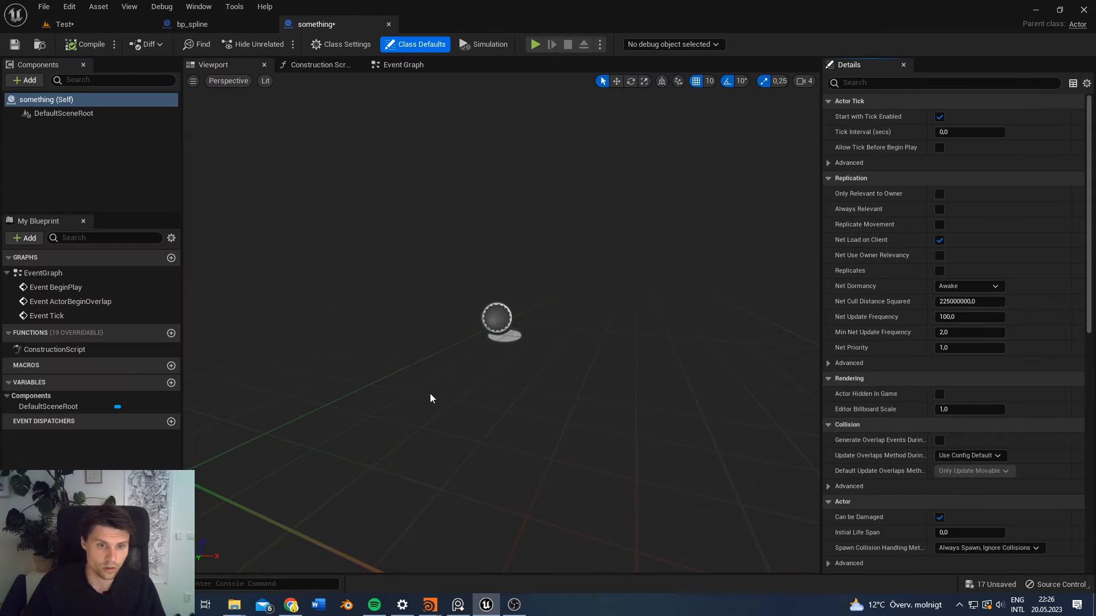
left_click(40, 81)
type("spline")
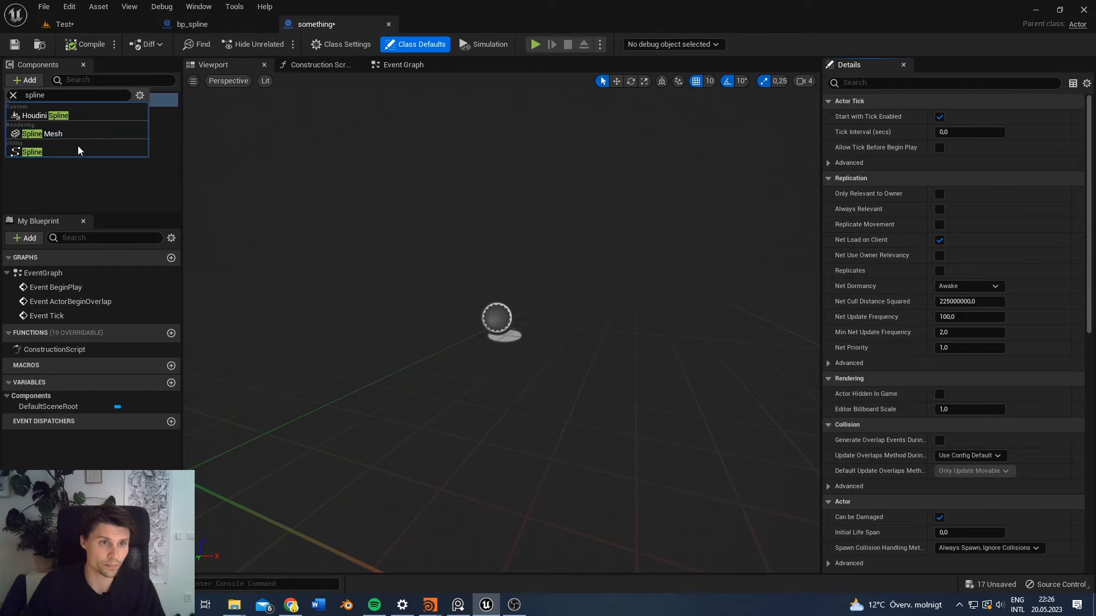
left_click(32, 152)
right_click_drag(611, 303, 574, 337)
scroll(611, 302, "down", 5)
right_click_drag(610, 271, 633, 206)
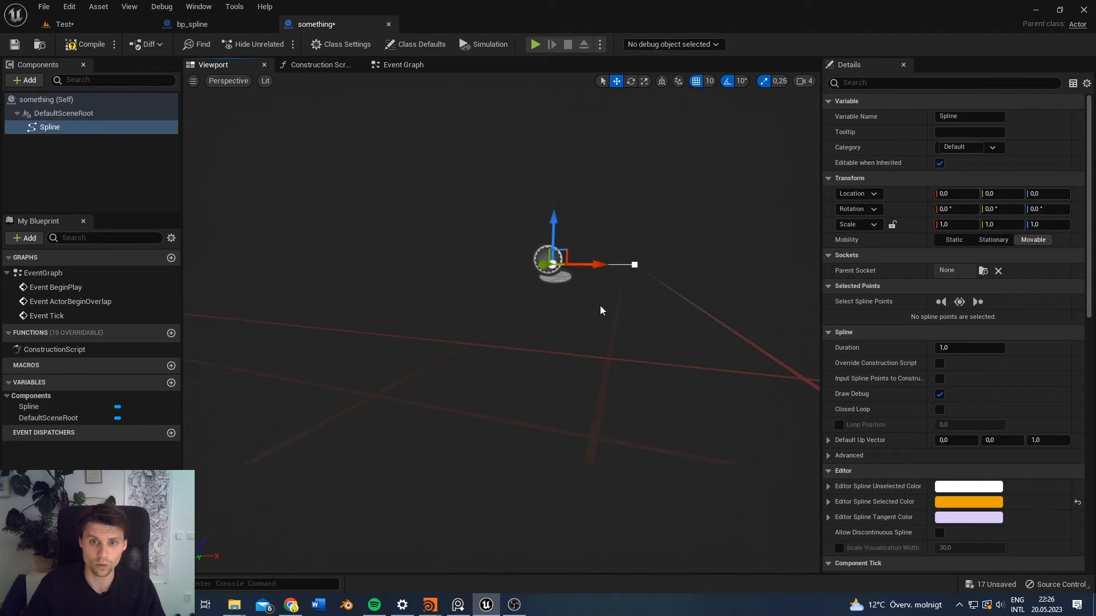
right_click_drag(588, 290, 594, 331)
key("w")
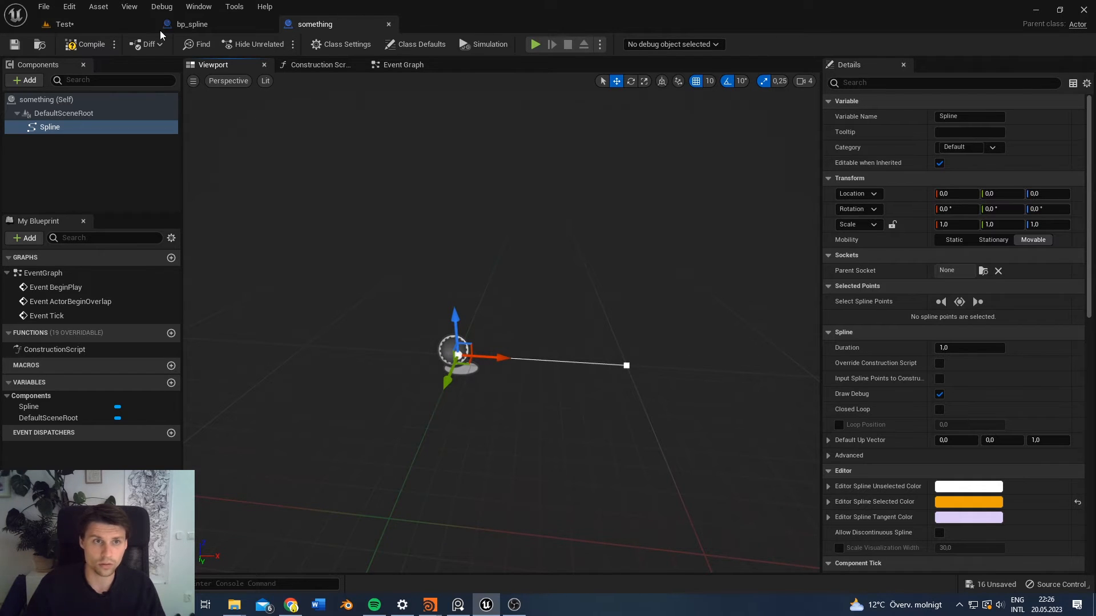
Step: Return to the Test level and place the "something" Blueprint on the floor beside the castle
left_click(63, 24)
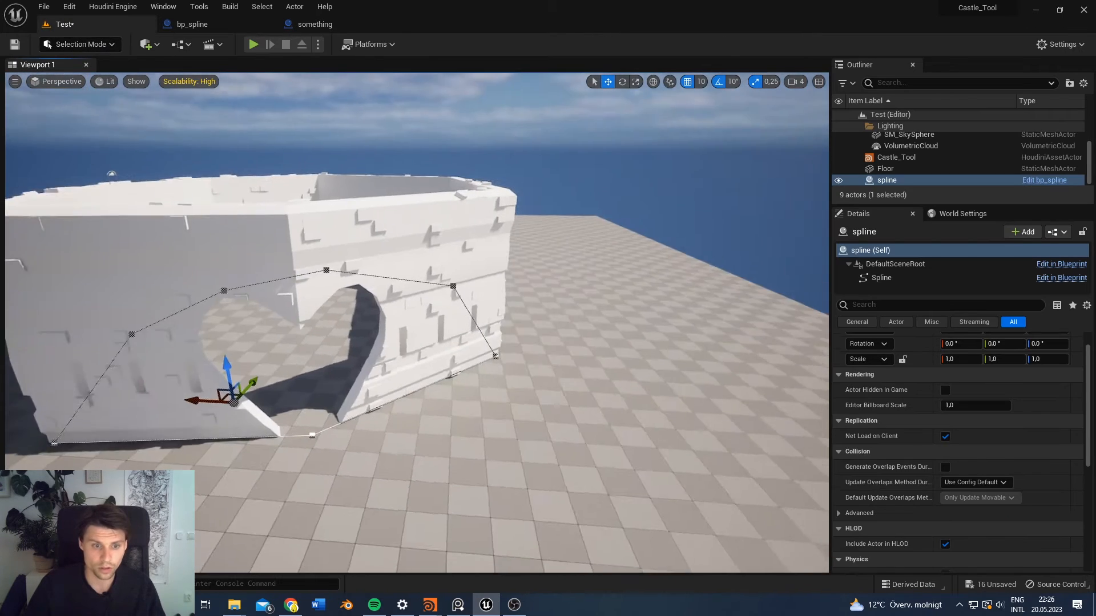
right_click_drag(504, 411, 454, 412)
key("ctrl+space")
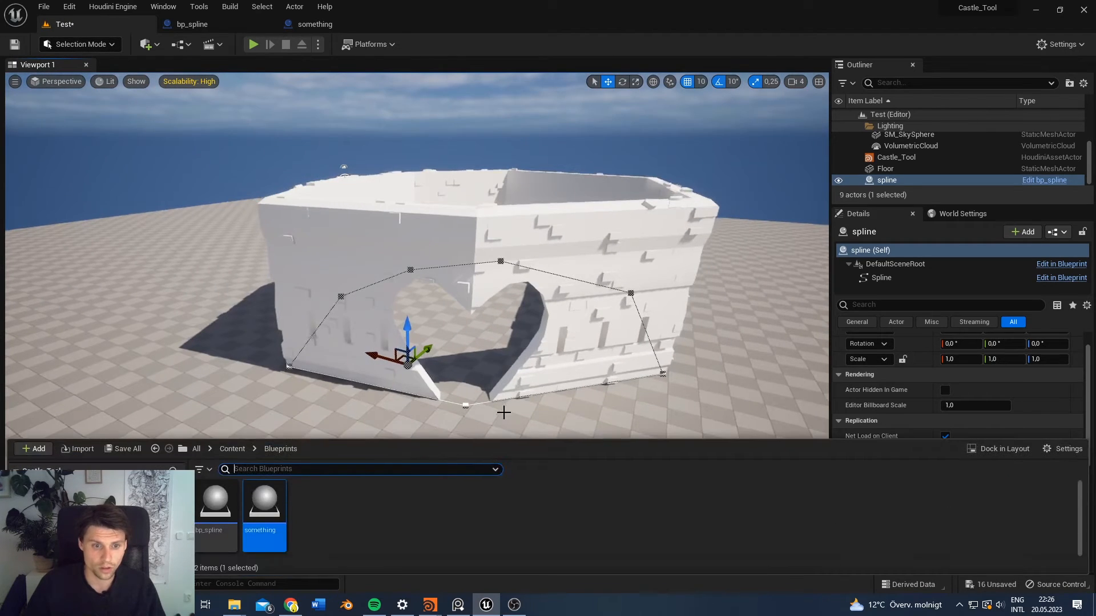
left_click_drag(276, 515, 84, 386)
mouse_move(229, 445)
right_mouse_down()
mouse_move(157, 443)
mouse_move(240, 446)
right_mouse_up()
key("w")
Step: Extend the placed "something" actor's spline across the floor, adding a third spline point
right_click_drag(289, 411, 368, 434)
left_click(288, 450)
key("a")
left_click_drag(491, 361, 70, 384)
right_click_drag(248, 392, 237, 366)
key("a")
right_click_drag(354, 391, 431, 406)
key("a")
left_click_drag(505, 344, 413, 489)
key("d")
right_click_drag(549, 405, 492, 381)
Step: Show the Add Spline Point Here option on the spline's segment, and reposition one of the spline's points
right_click(598, 403)
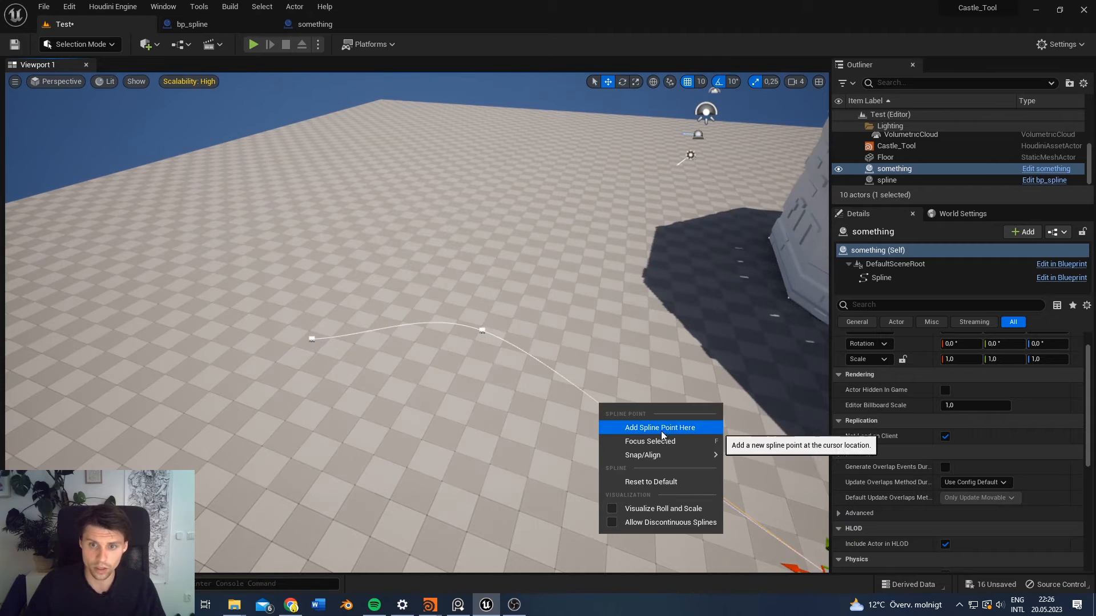
right_click_drag(423, 408, 440, 391)
left_click(273, 395)
right_click_drag(244, 384, 239, 390)
key("a")
right_click_drag(433, 396, 527, 409)
left_click(473, 371)
key("a")
left_click_drag(420, 343, 484, 363)
Step: Set the spline point type to Linear on the "something" actor's spline to straighten its segments
right_click(430, 306)
right_click_drag(430, 307, 425, 317)
key("s")
right_click_drag(736, 342, 741, 333)
left_click(718, 307)
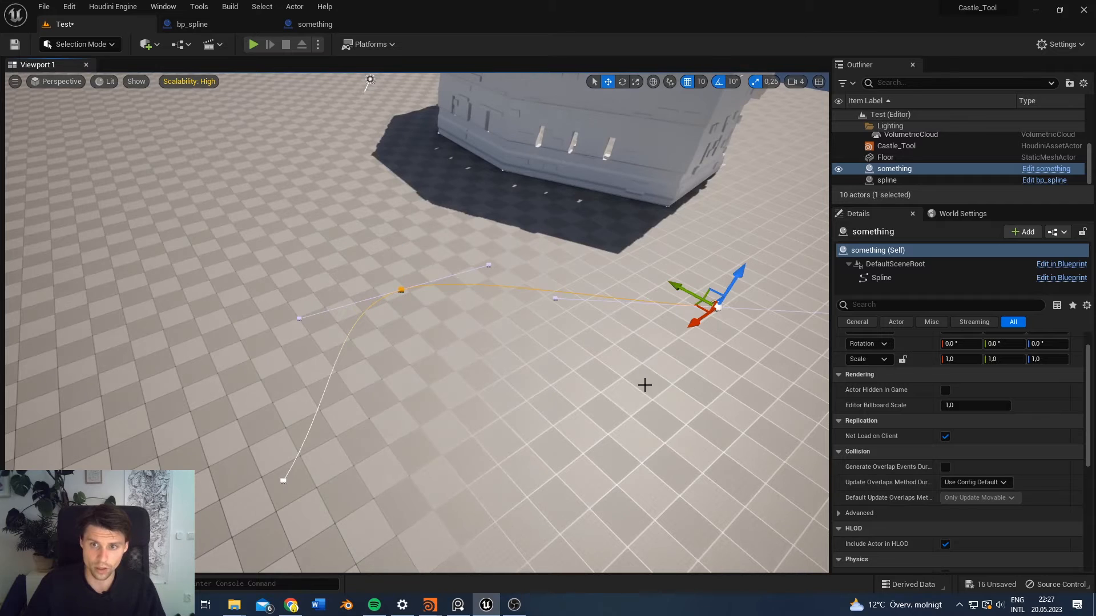
left_click(283, 480)
right_click(282, 482)
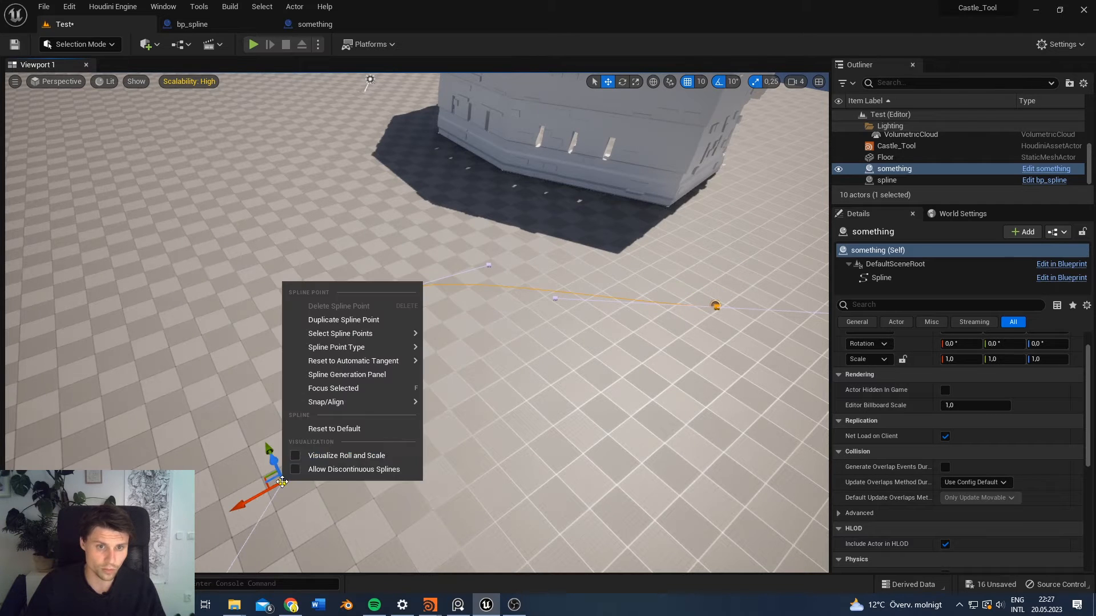
mouse_move(407, 346)
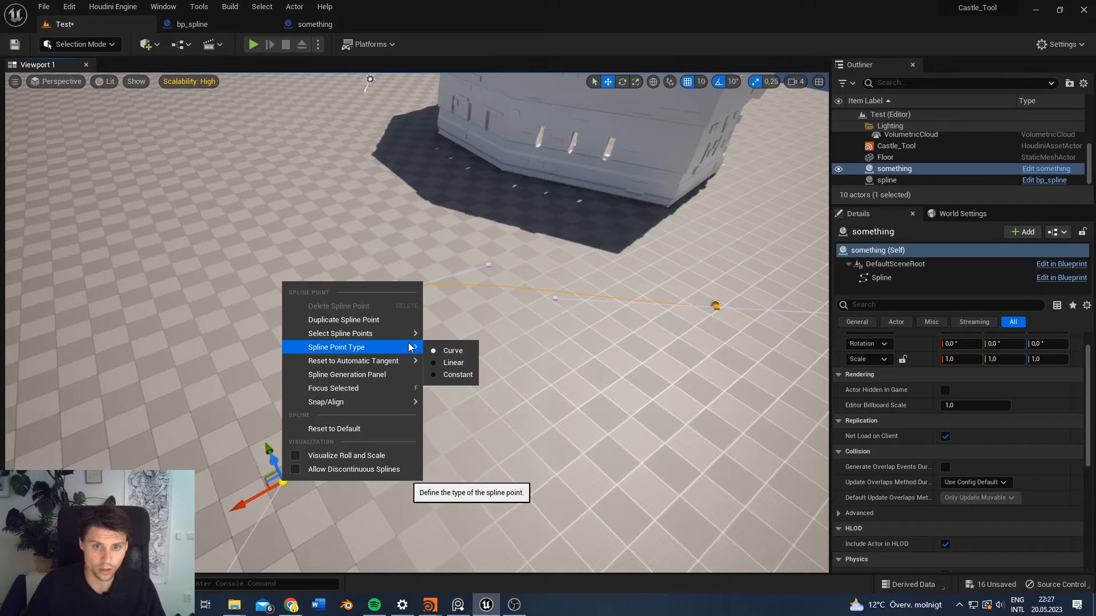
left_click(451, 362)
left_click(416, 302)
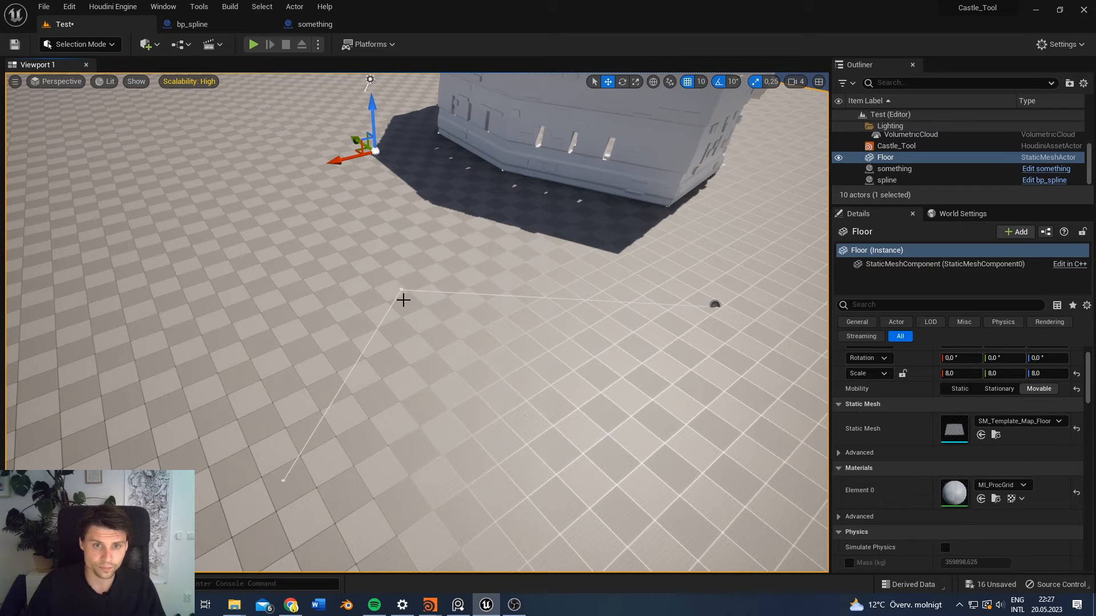
Step: Examine the straightened spline of the "something" actor from several angles beside the castle
left_click(401, 288)
right_click_drag(402, 288, 355, 278)
key("d")
left_click(432, 324)
right_click_drag(415, 315, 445, 315)
key("a")
right_click_drag(714, 329, 693, 307)
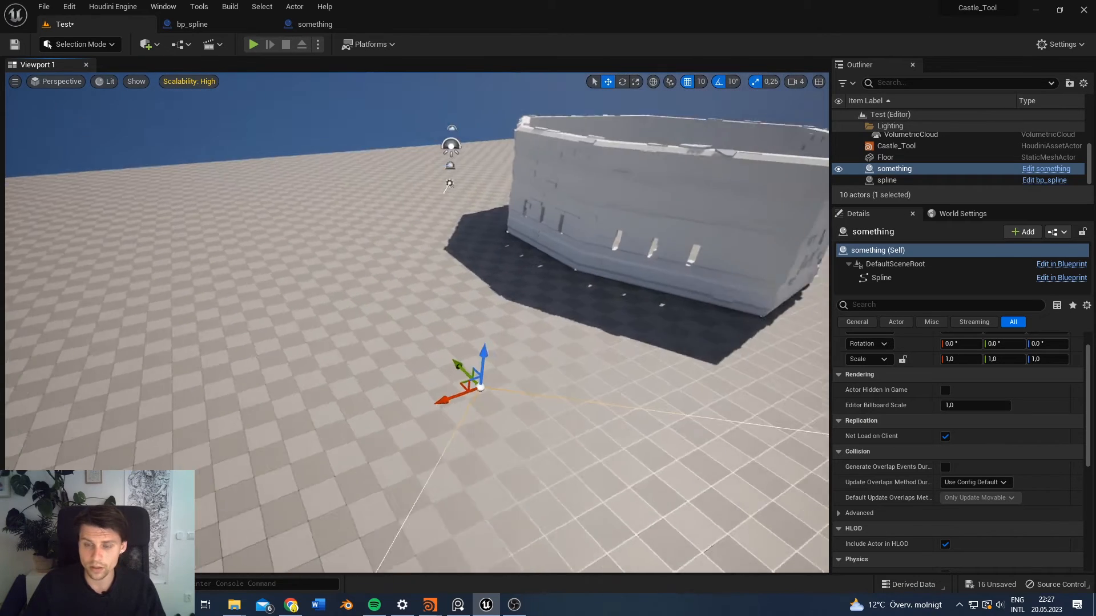
right_click_drag(548, 374, 525, 373)
key("s")
right_click_drag(622, 413, 528, 393)
key("d")
left_click(591, 405)
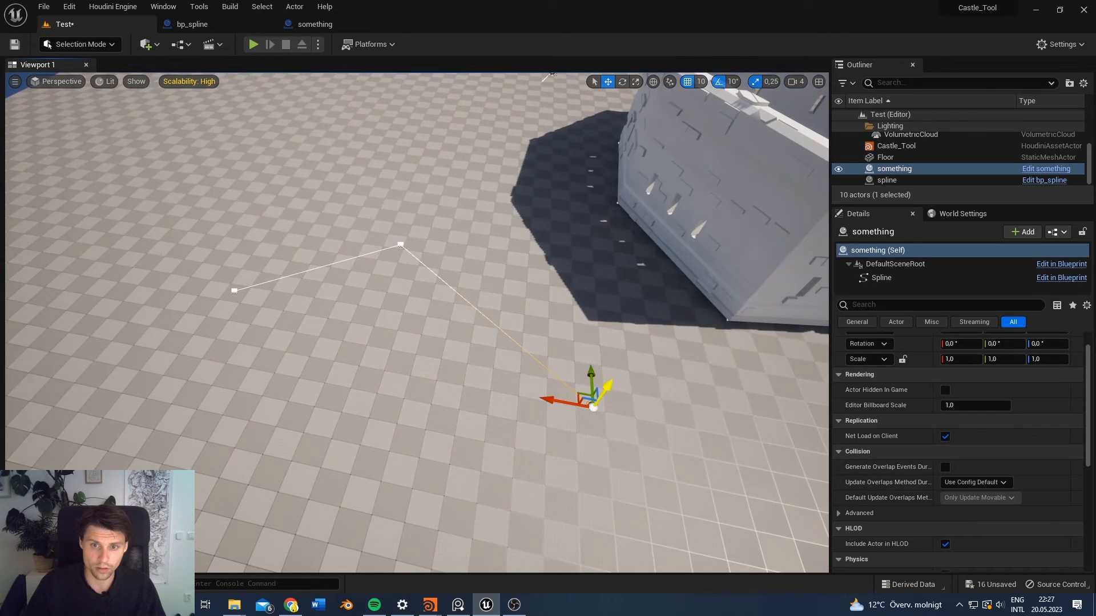
right_click_drag(596, 382, 430, 337)
key("d")
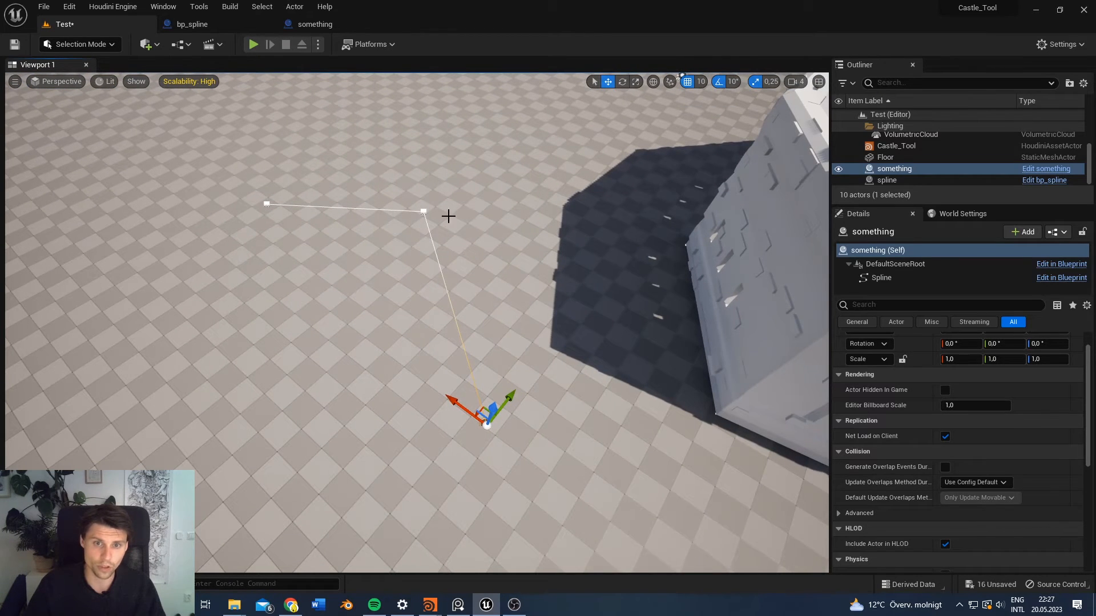
right_click_drag(342, 491, 325, 510)
right_click_drag(468, 458, 429, 491)
key("d")
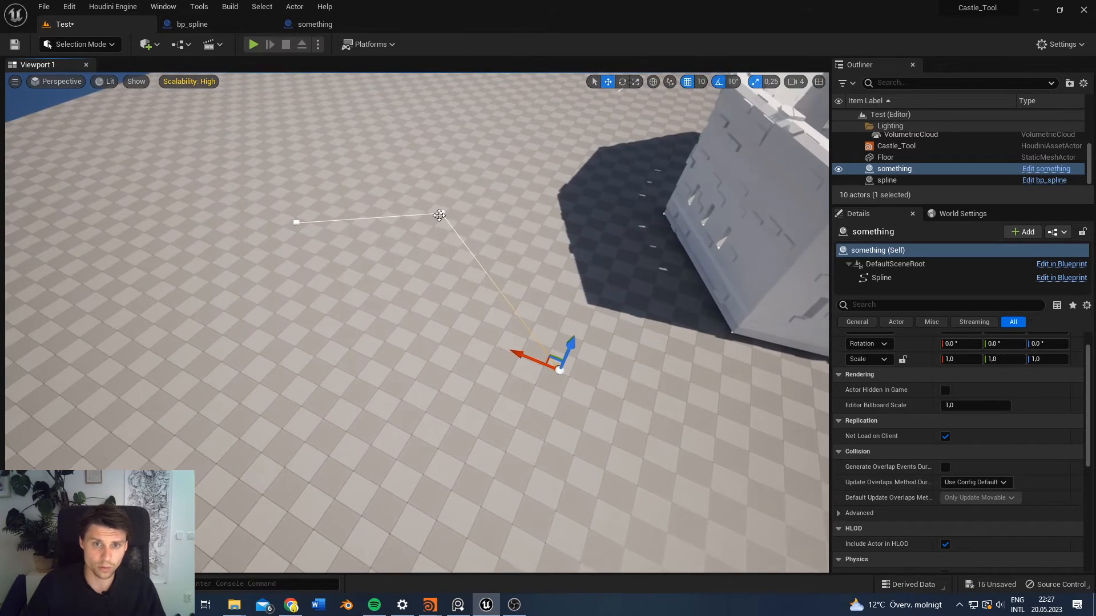
left_click(465, 223)
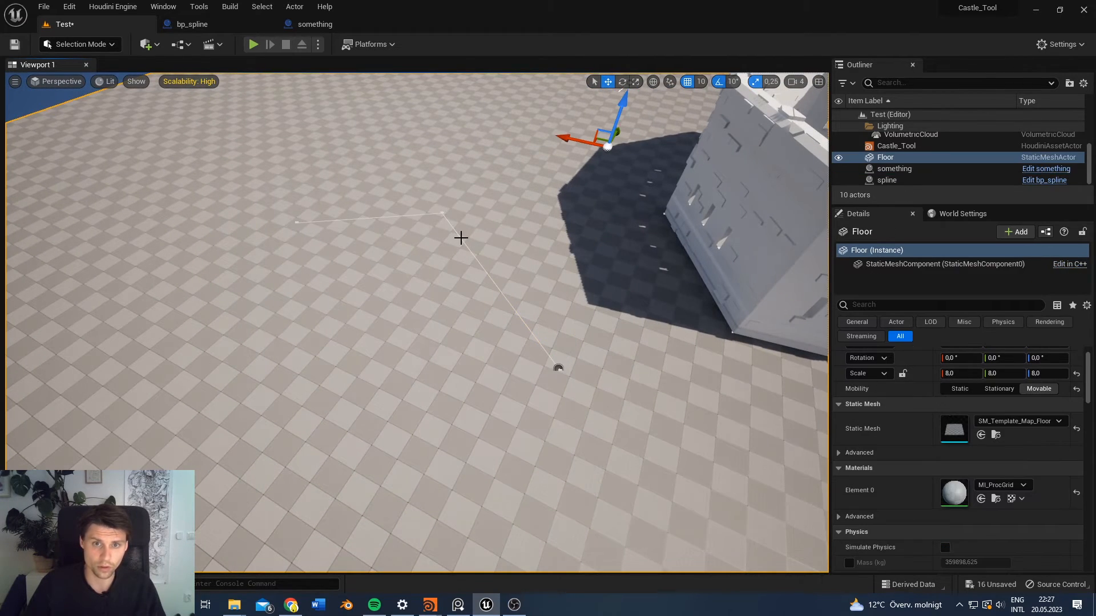
left_click(442, 213)
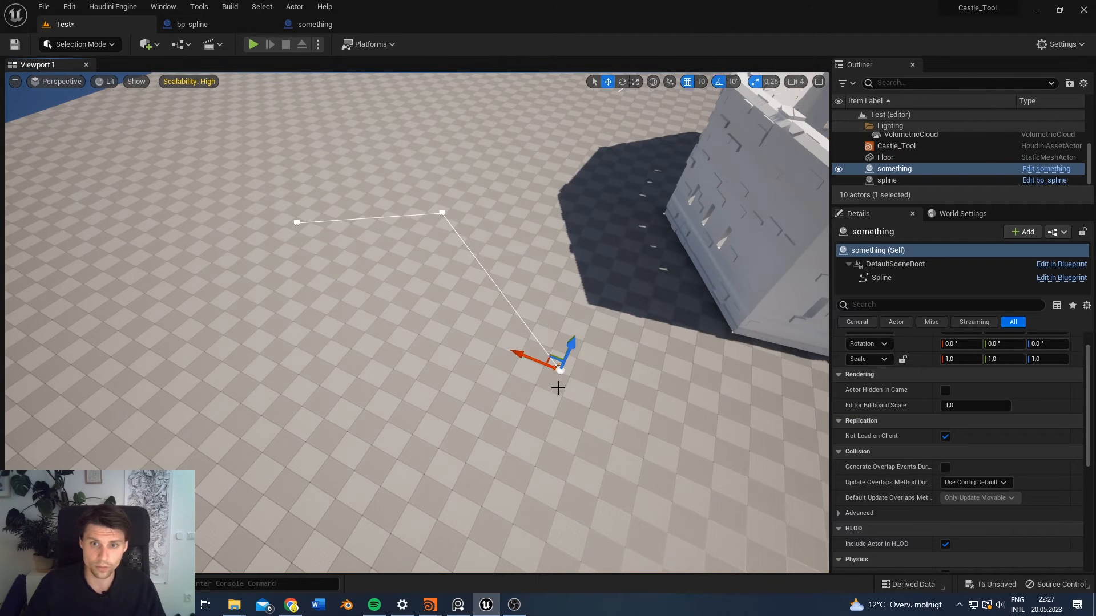
Step: Replace the actor in Castle_Tool's Object 1 World Outliner input with the "something" actor
right_click_drag(558, 387, 783, 279)
left_click(896, 145)
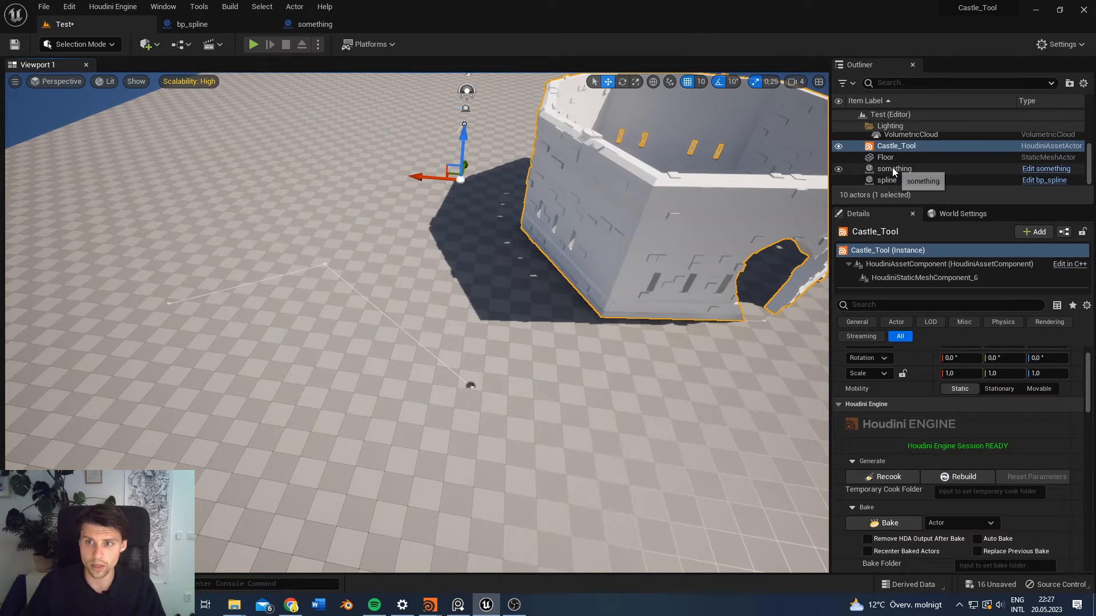
scroll(1087, 377, "down", 10)
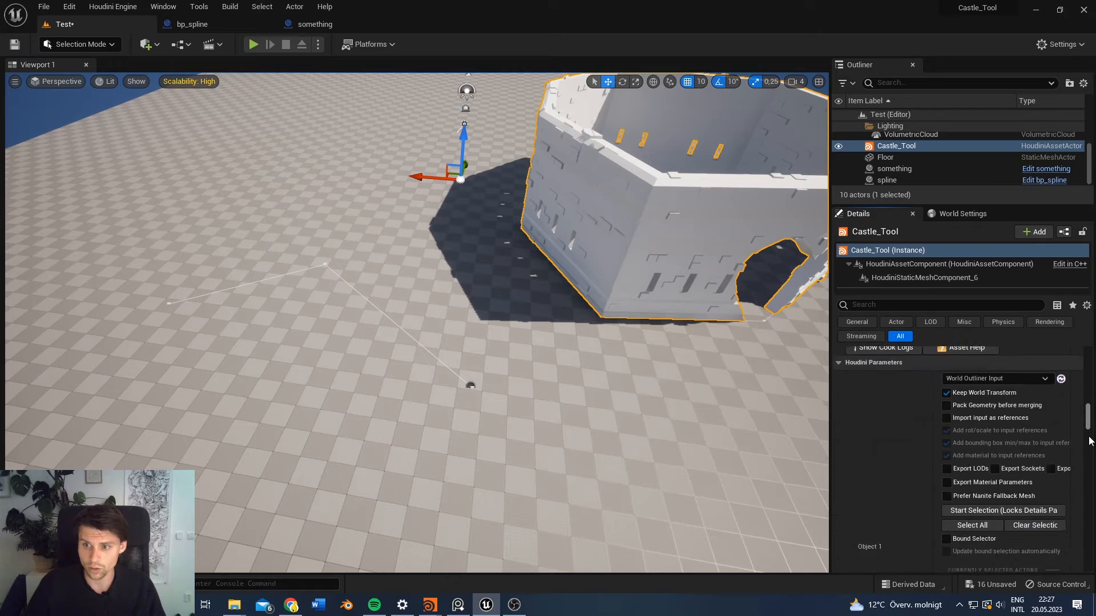
scroll(959, 457, "up", 4)
scroll(959, 456, "down", 3)
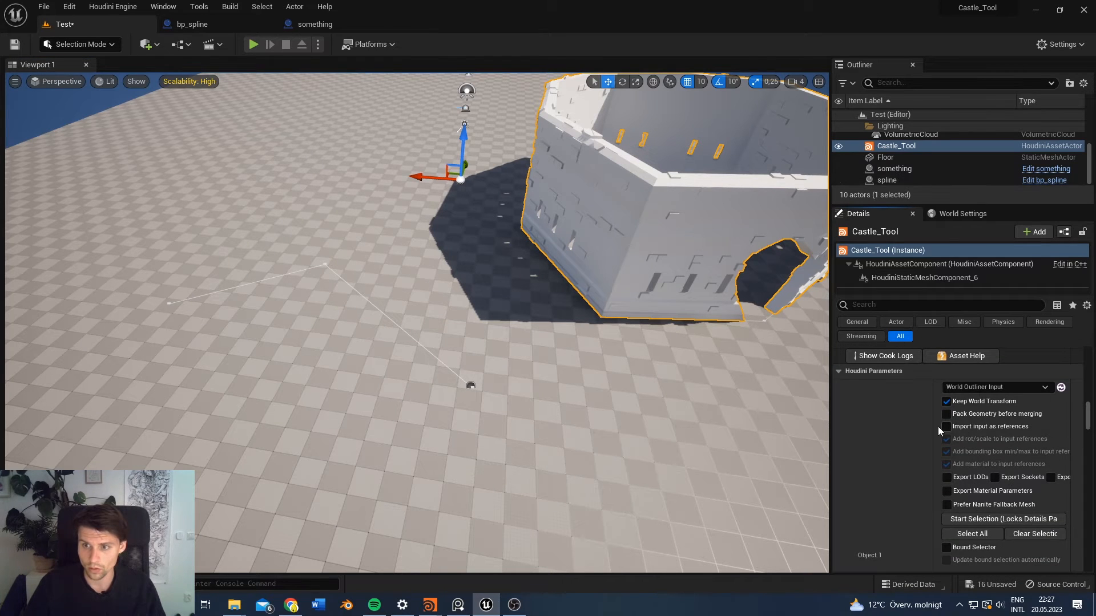
scroll(937, 427, "down", 4)
left_click(973, 411)
left_click(902, 181)
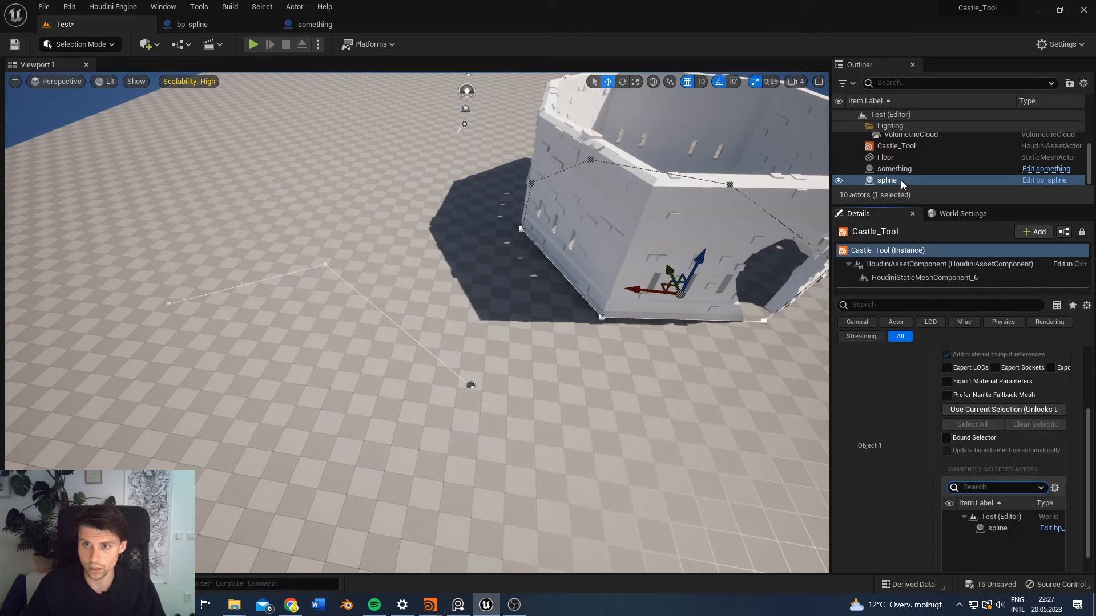
left_click(907, 169)
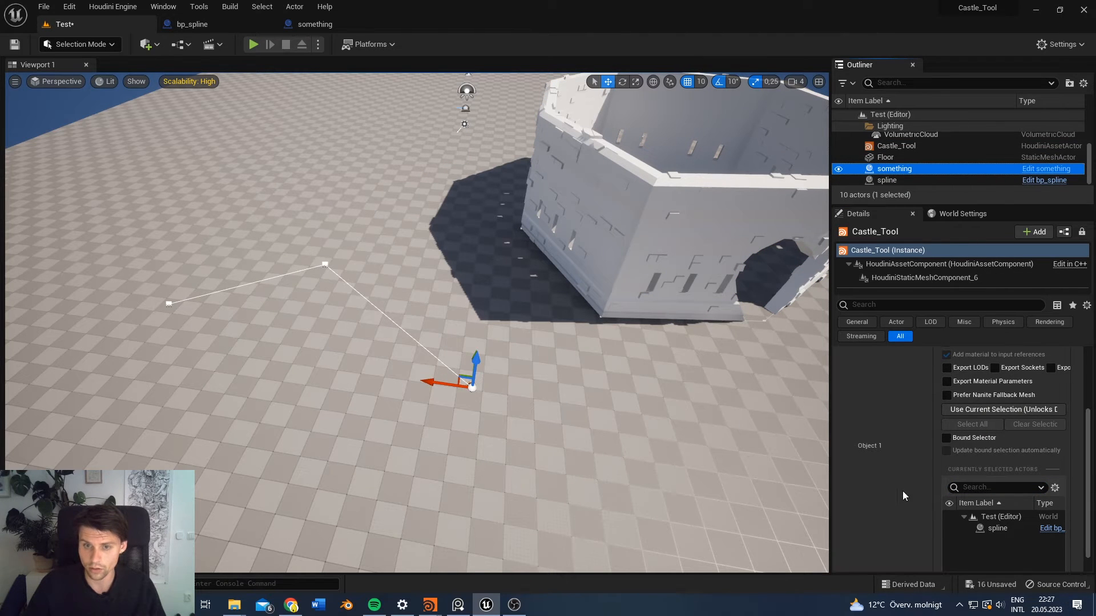
left_click(976, 409)
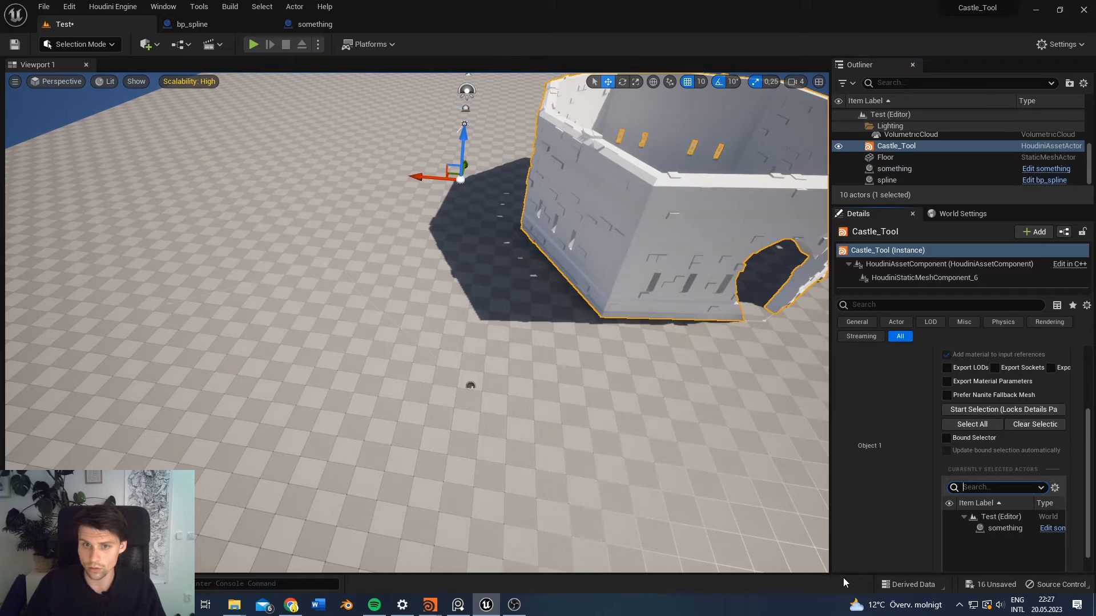
Step: Select the "something" actor and reposition its middle spline point several times to reshape the generated castle wall
right_click_drag(481, 470, 455, 371)
right_click_drag(372, 464, 373, 464)
double_click(937, 169)
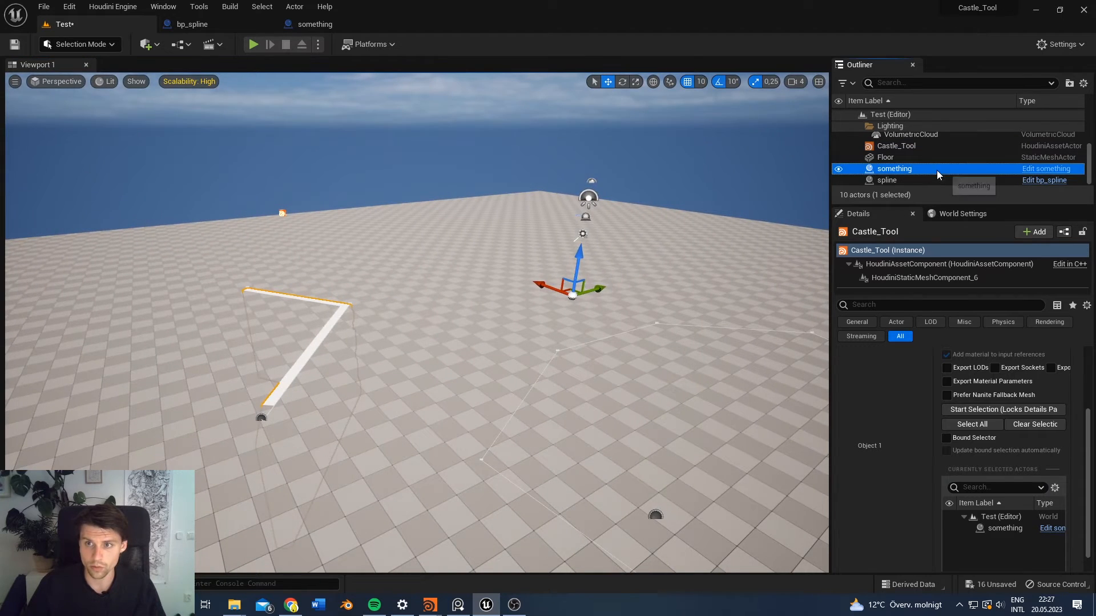
left_click(493, 260)
right_click_drag(493, 260, 492, 260)
left_click_drag(552, 286, 286, 354)
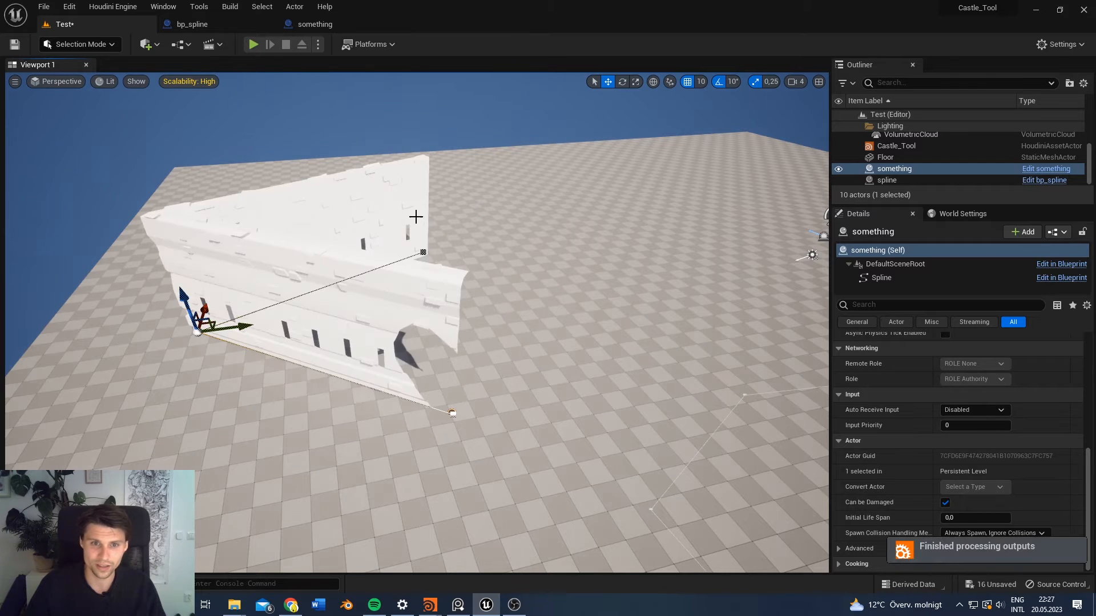
right_click_drag(238, 306, 237, 306)
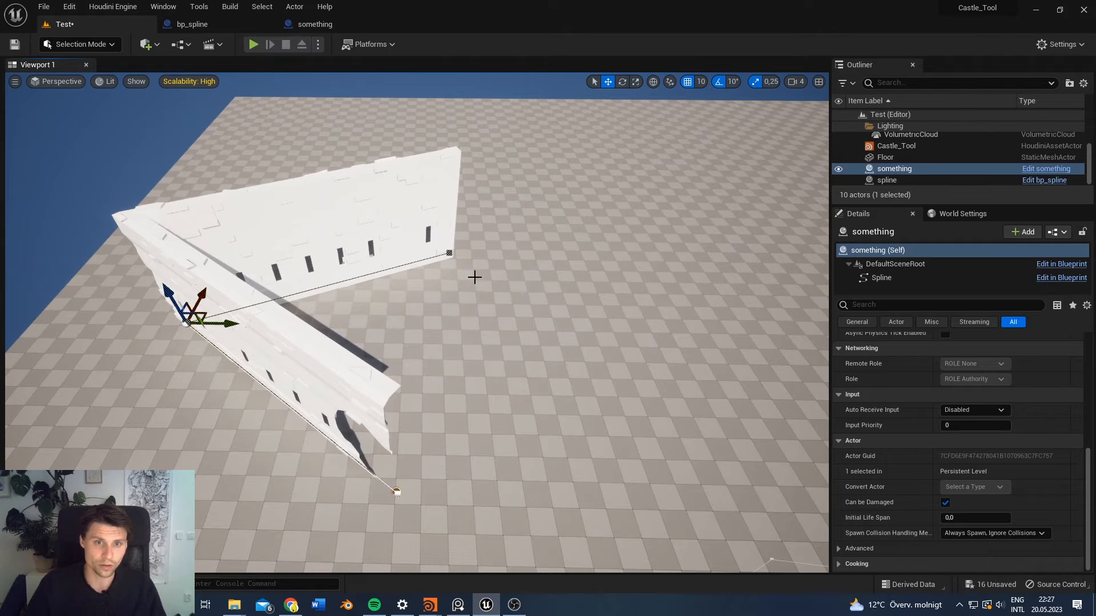
left_click_drag(209, 315, 511, 442)
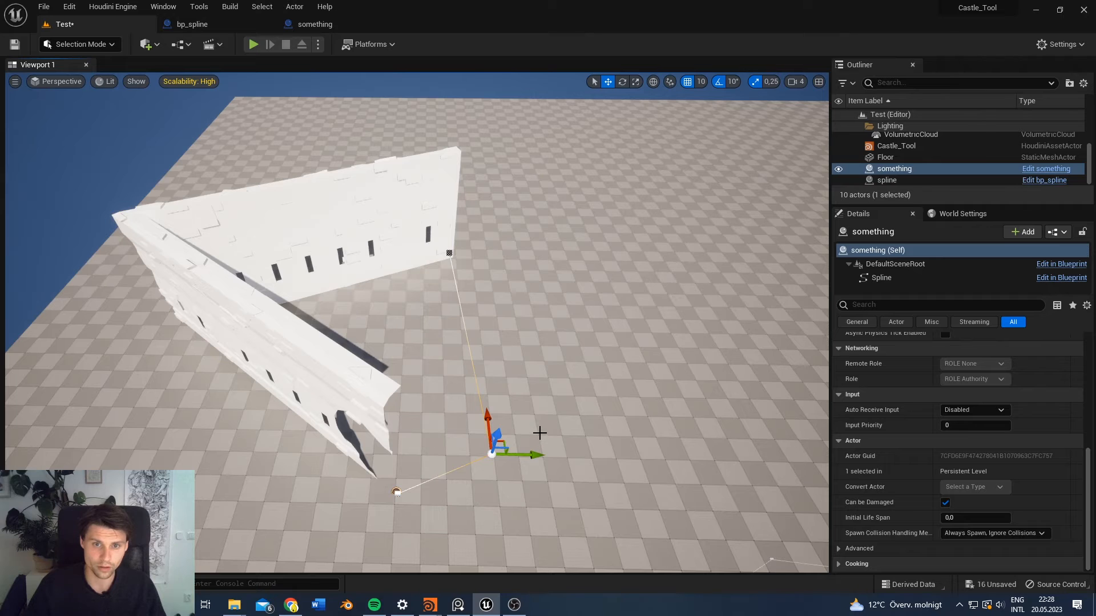
right_click_drag(538, 426, 568, 447)
left_click_drag(568, 339, 347, 334)
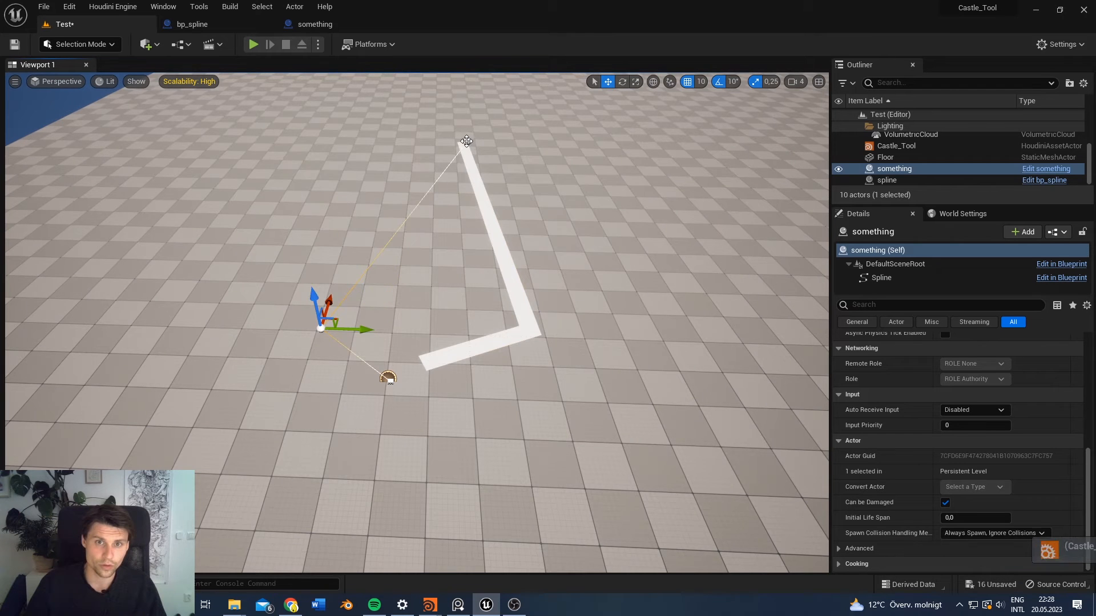
Step: Move the far end point of the "something" spline closer to its middle point
left_click(467, 140)
right_click_drag(526, 160, 527, 160)
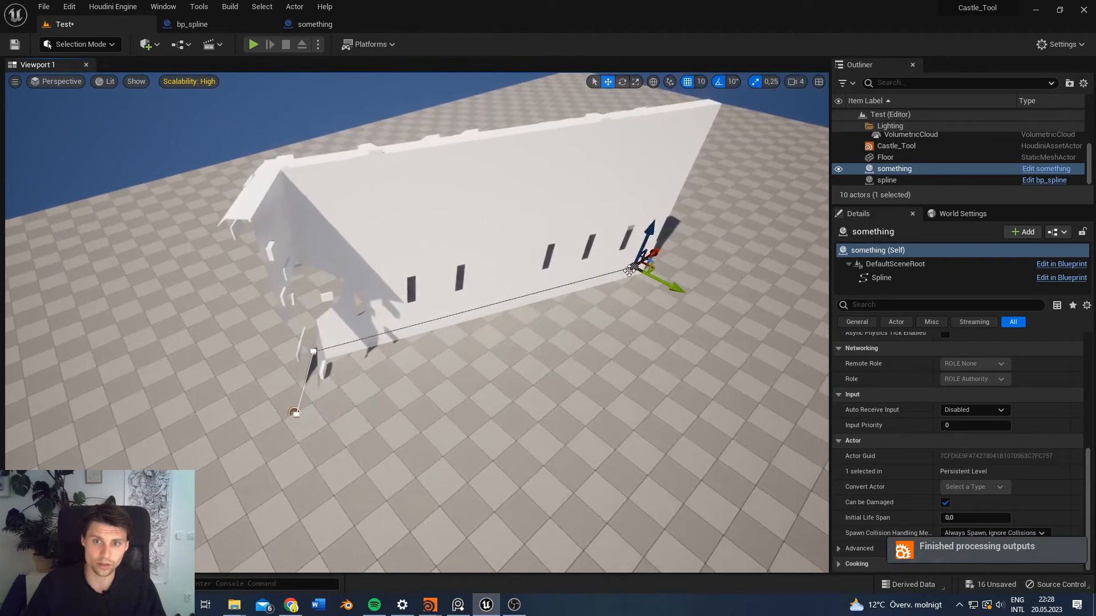
left_click_drag(655, 275, 416, 337)
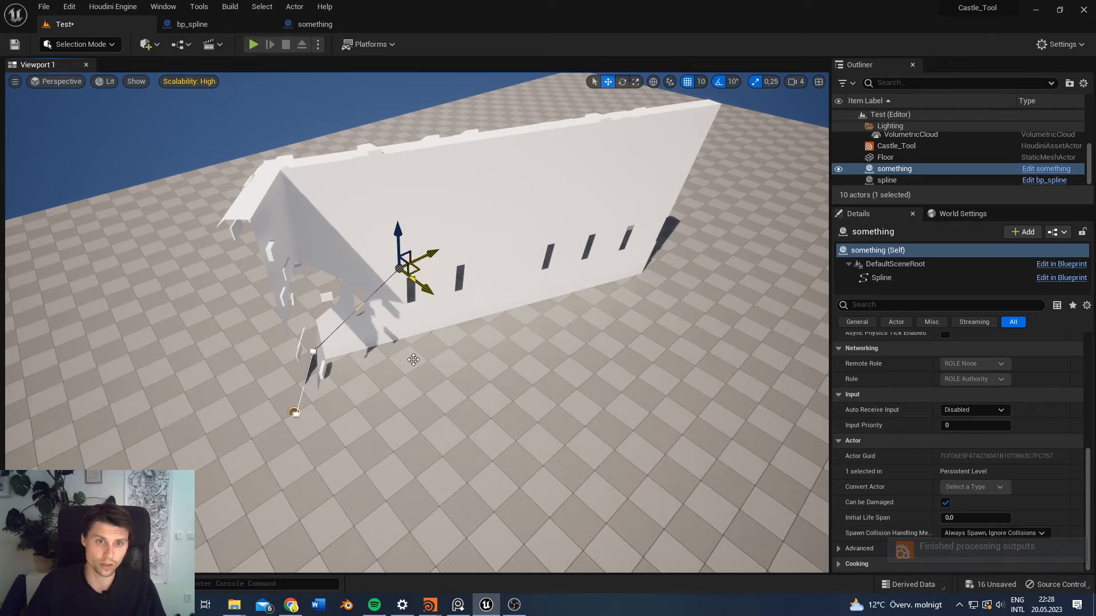
Step: Extend the "something" spline from its end with three more points, bending the castle wall round towards its start
right_click_drag(425, 360, 392, 320)
left_click_drag(362, 314, 610, 460, "alt")
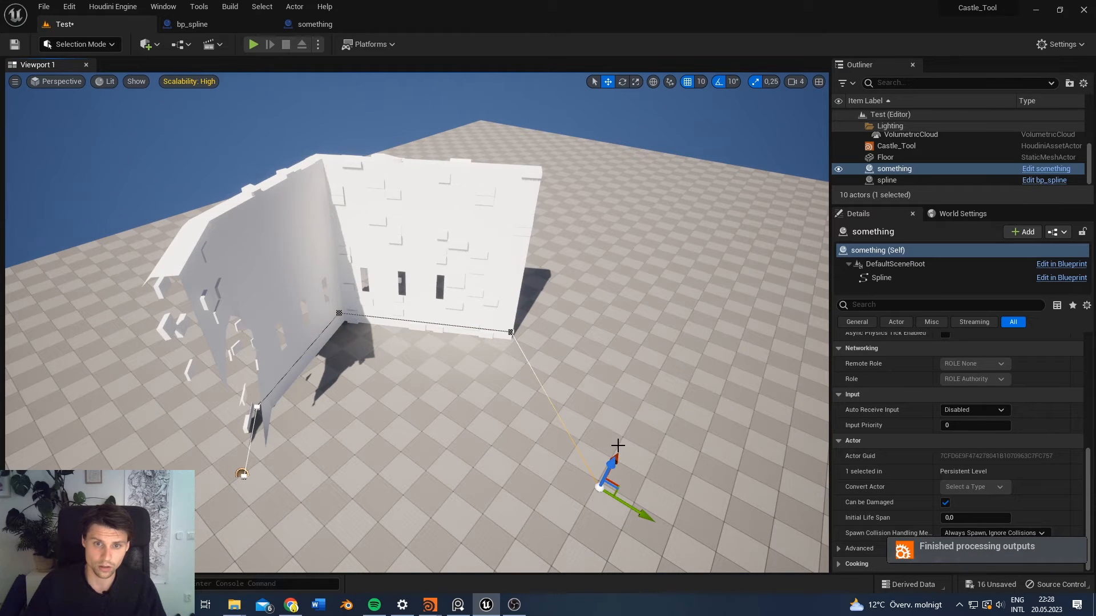
right_click_drag(568, 436, 568, 435)
left_click_drag(483, 381, 265, 428, "alt")
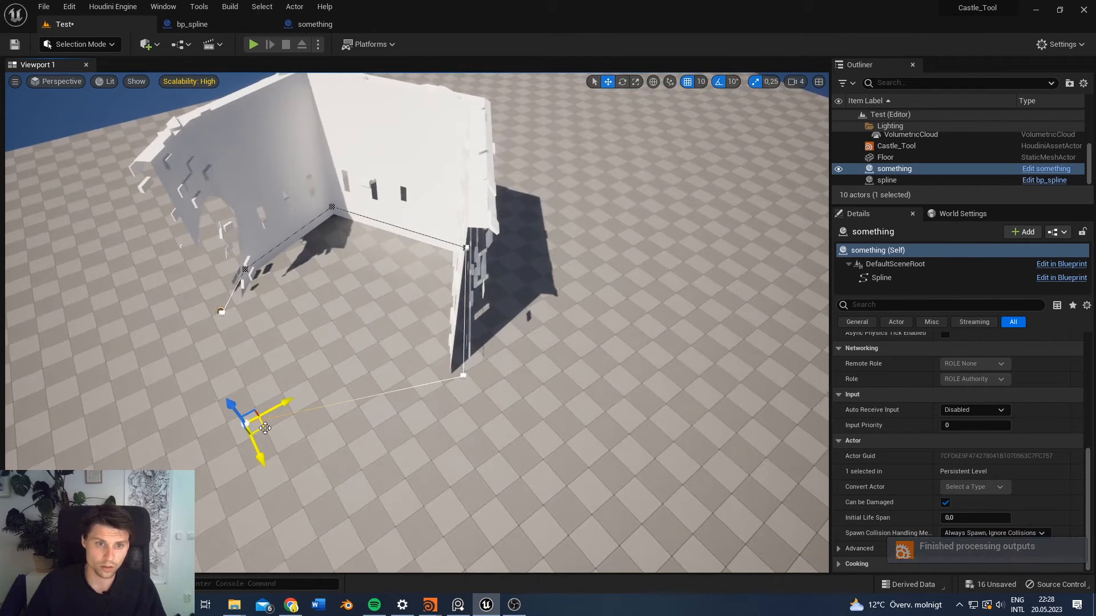
right_click_drag(312, 356, 774, 353)
key("q")
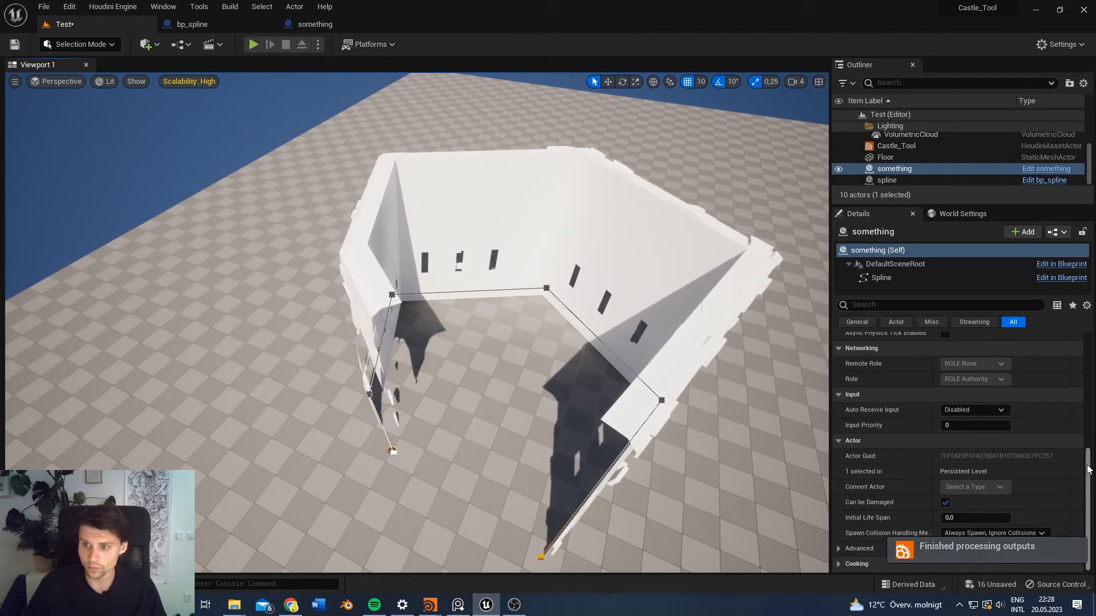
Step: Enable Closed Loop on the "something" actor's Spline component to close the castle wall
left_click(1088, 483)
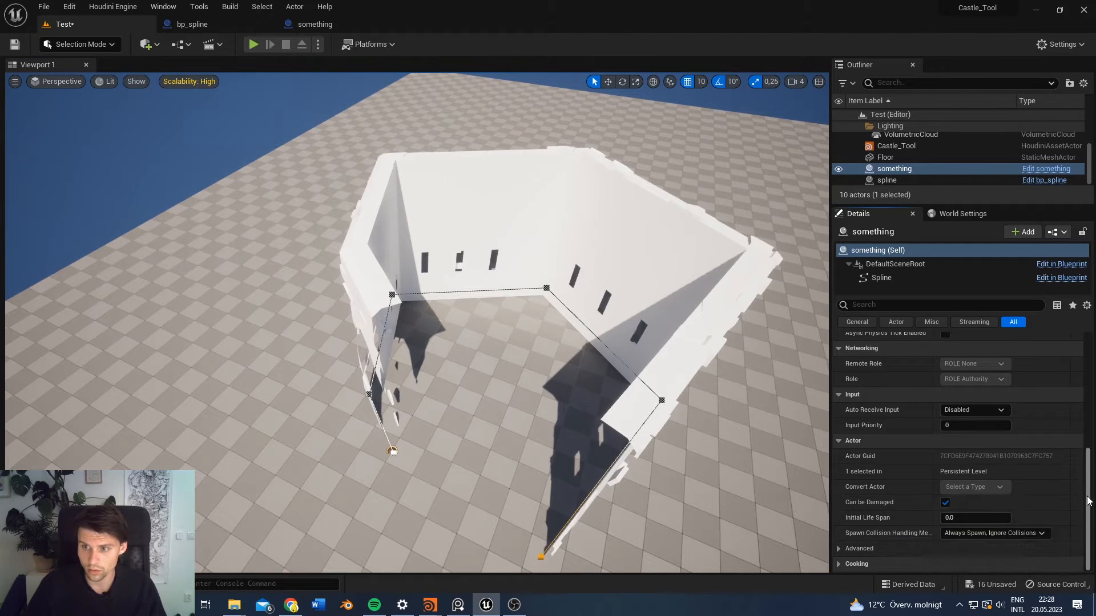
scroll(1081, 516, "up", 10)
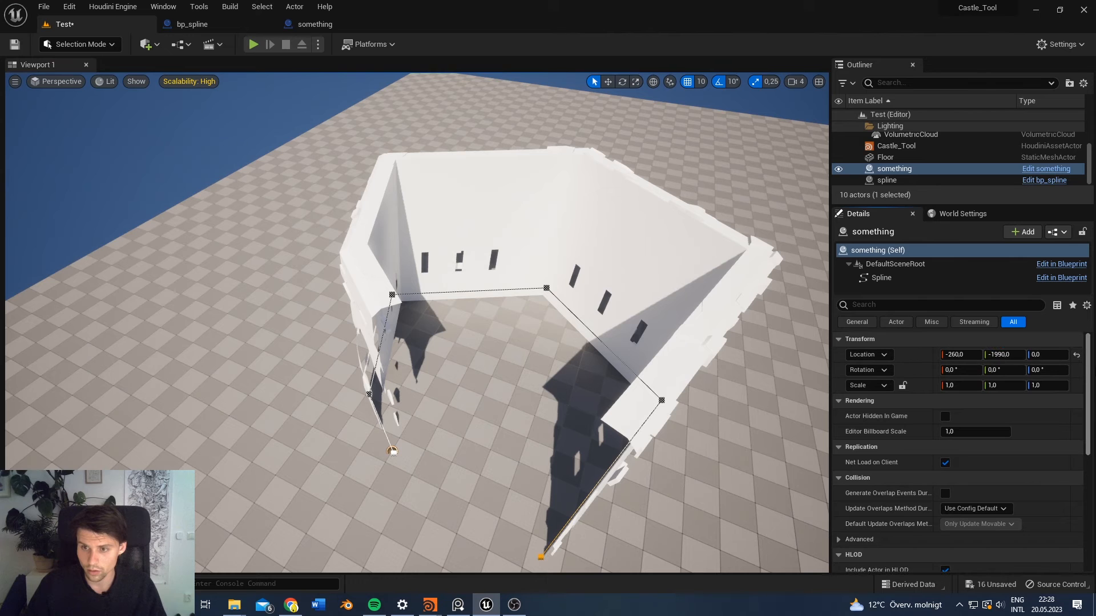
scroll(959, 457, "down", 5)
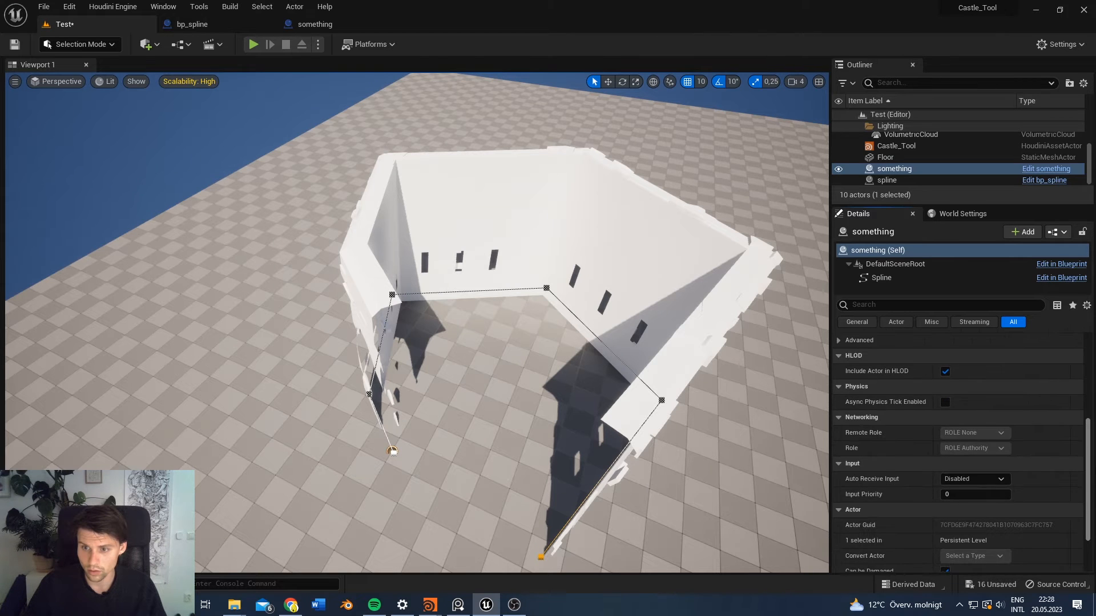
scroll(944, 327, "up", 5)
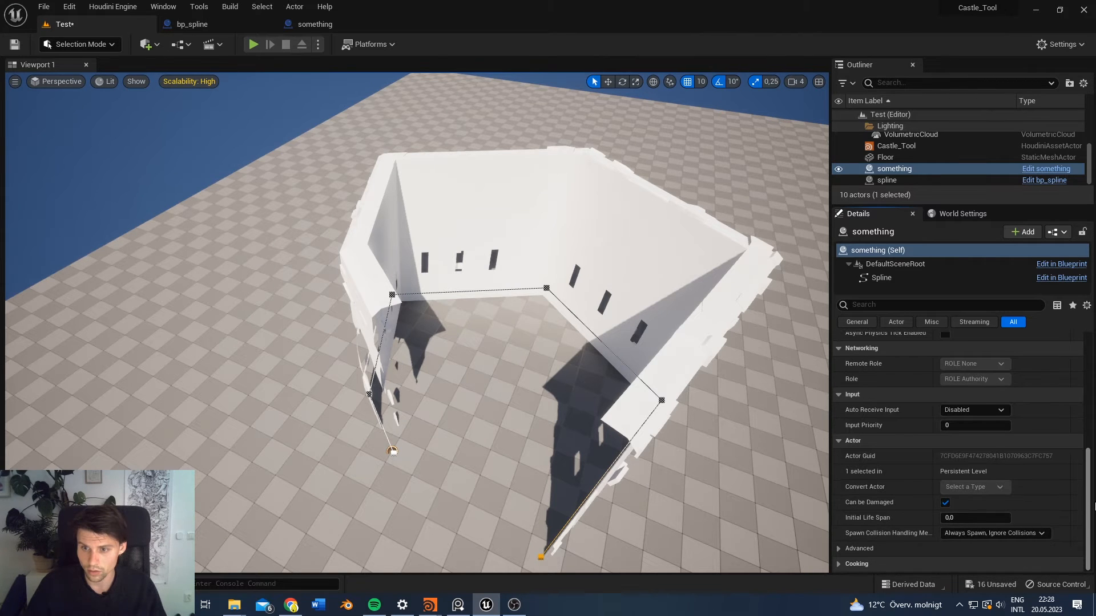
left_click(885, 157)
left_click(895, 168)
scroll(923, 378, "up", 4)
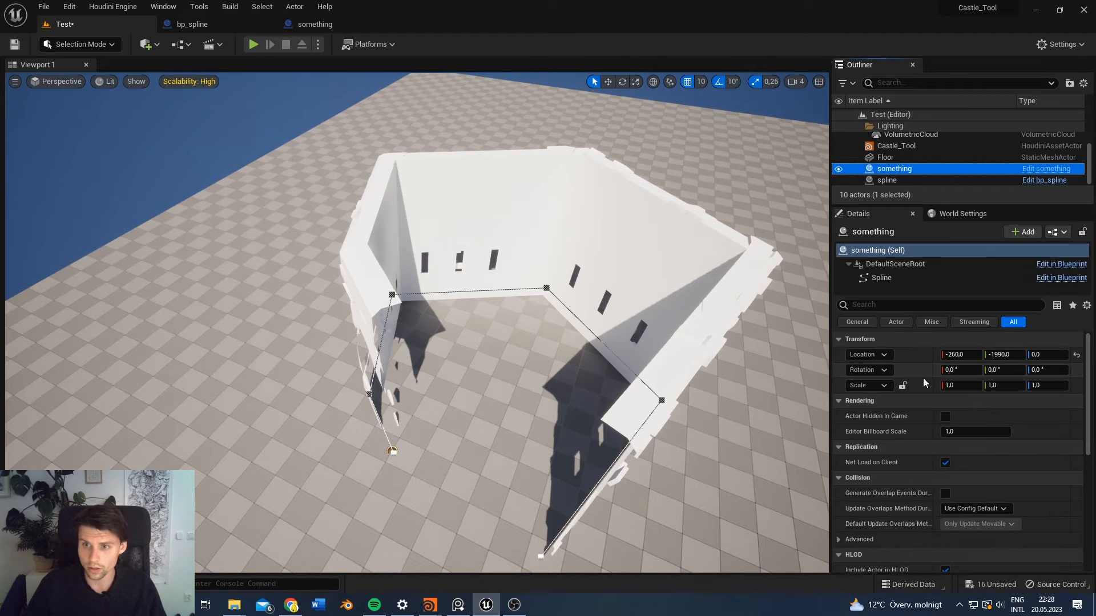
left_click(879, 278)
scroll(1012, 514, "down", 2)
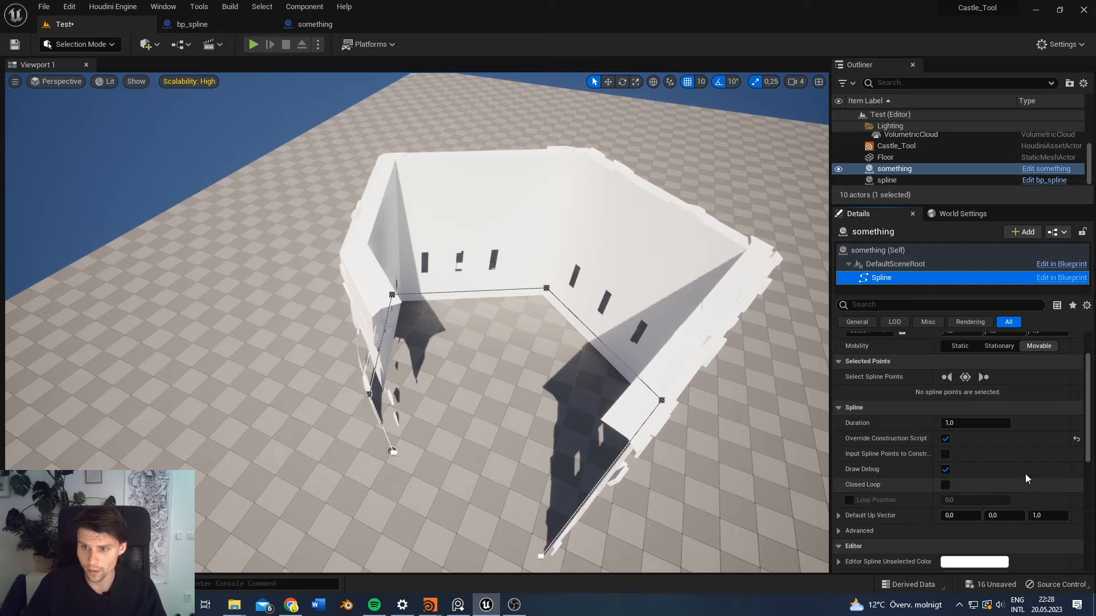
left_click(945, 485)
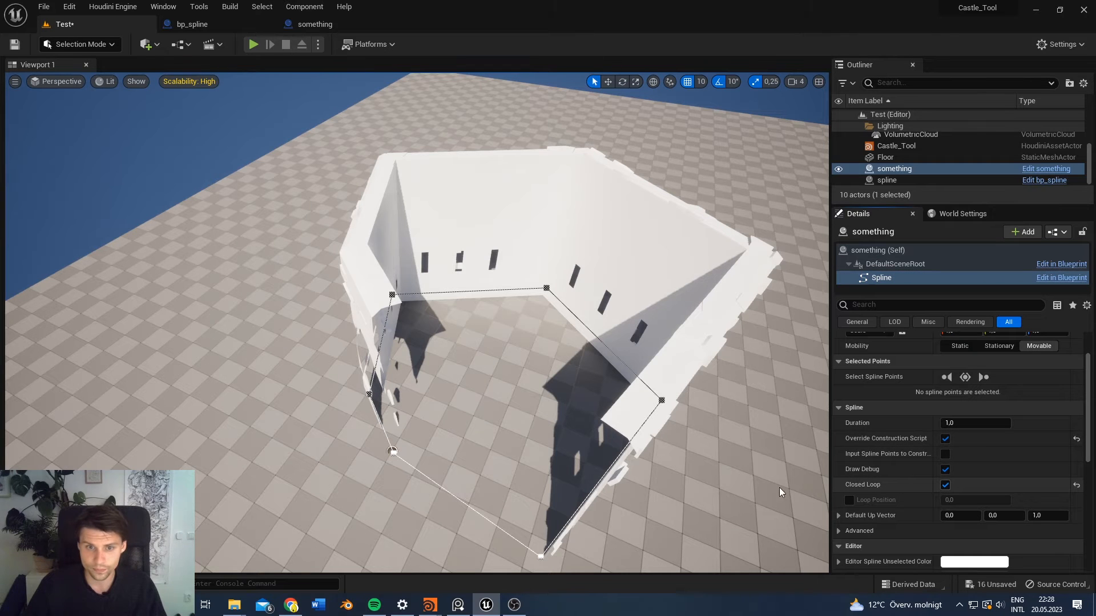
right_click_drag(543, 474, 533, 448)
scroll(531, 443, "up", 1)
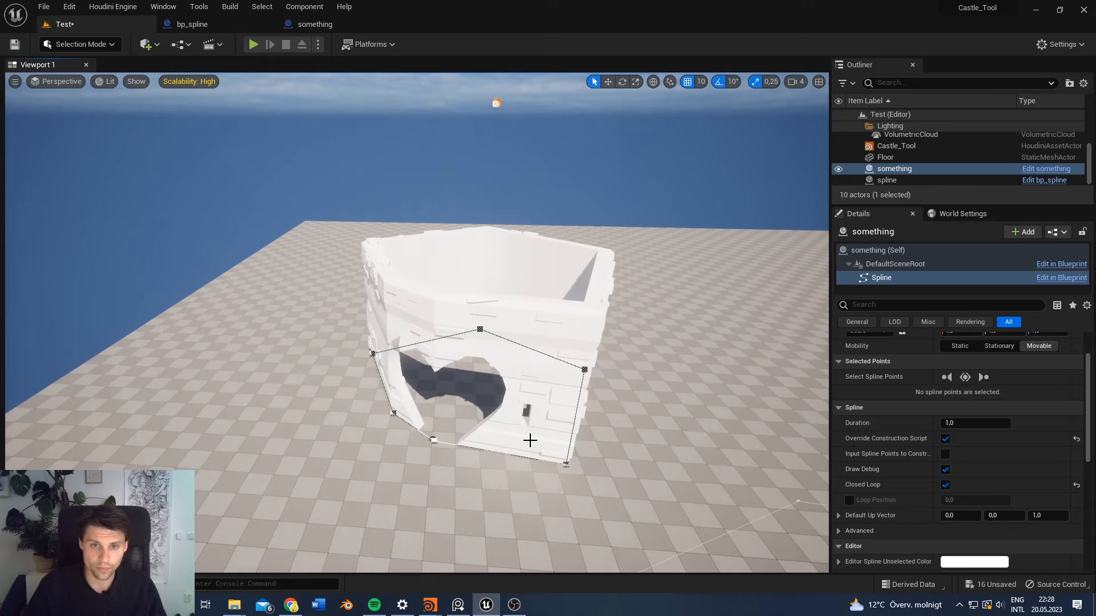
mouse_move(455, 257)
right_mouse_down()
mouse_move(485, 257)
mouse_move(466, 274)
mouse_move(455, 257)
right_mouse_up()
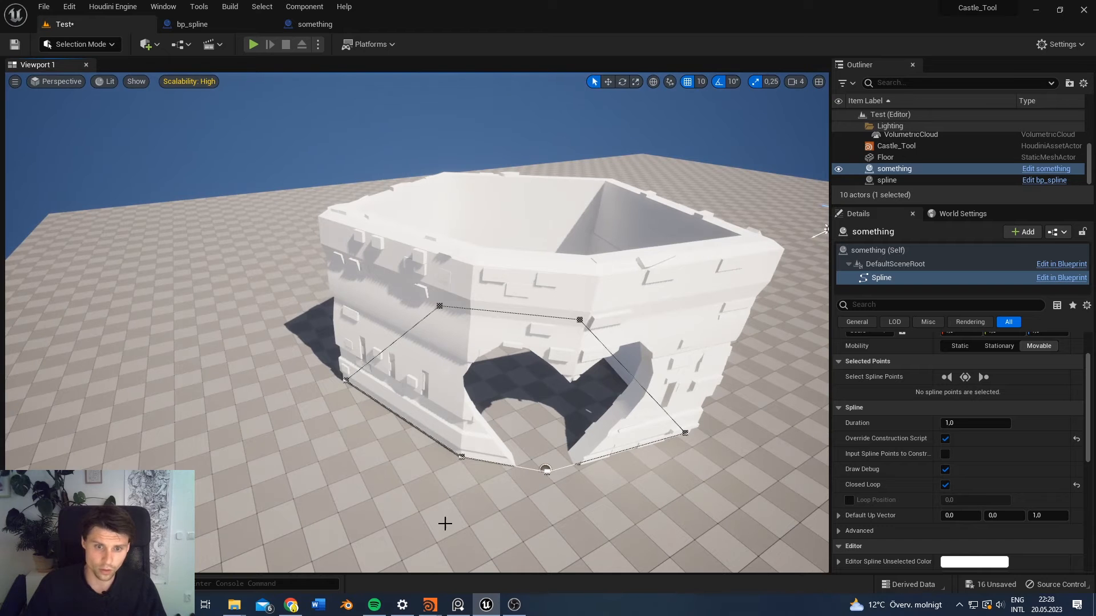
Step: Switch to the castle tool scene in Houdini and enable removal of all attributes (*) on the clean1 node
left_click(429, 606)
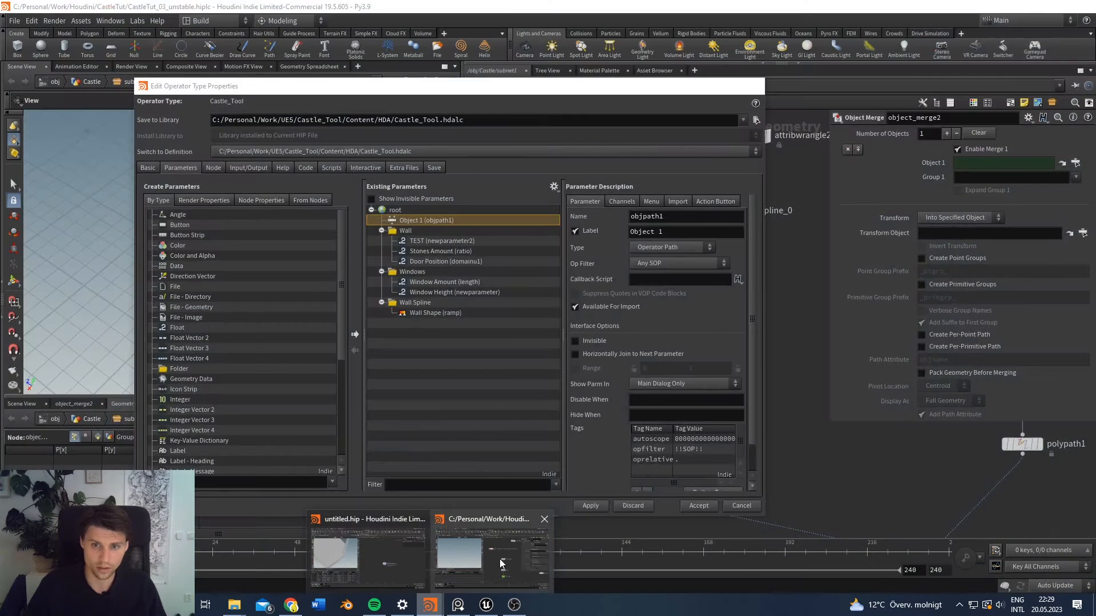
left_click(498, 560)
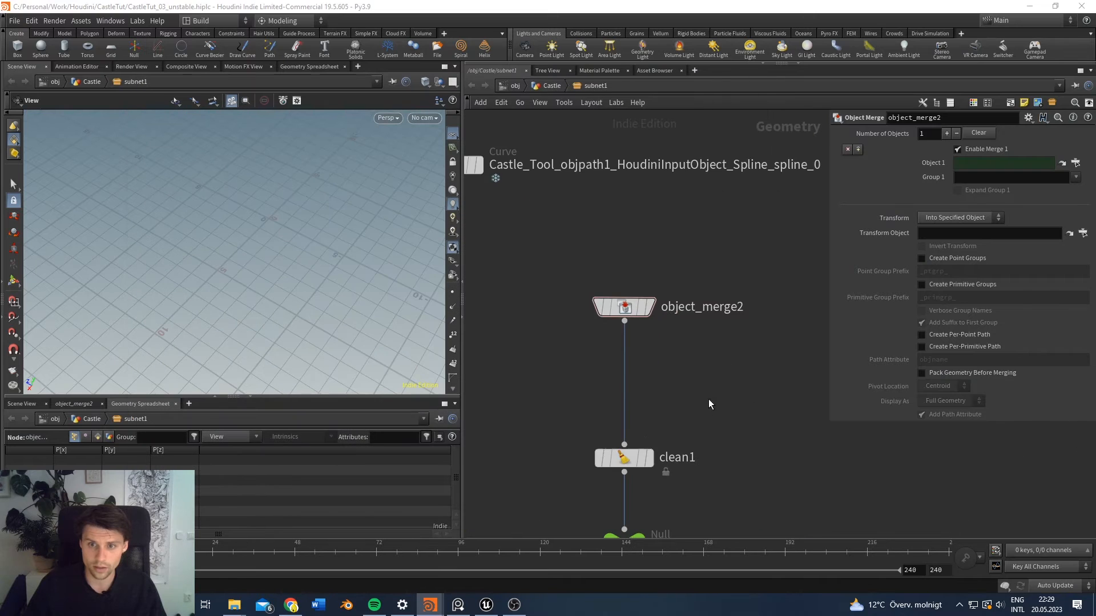
left_click(637, 459)
middle_click_drag(637, 459, 649, 378)
left_click(898, 243)
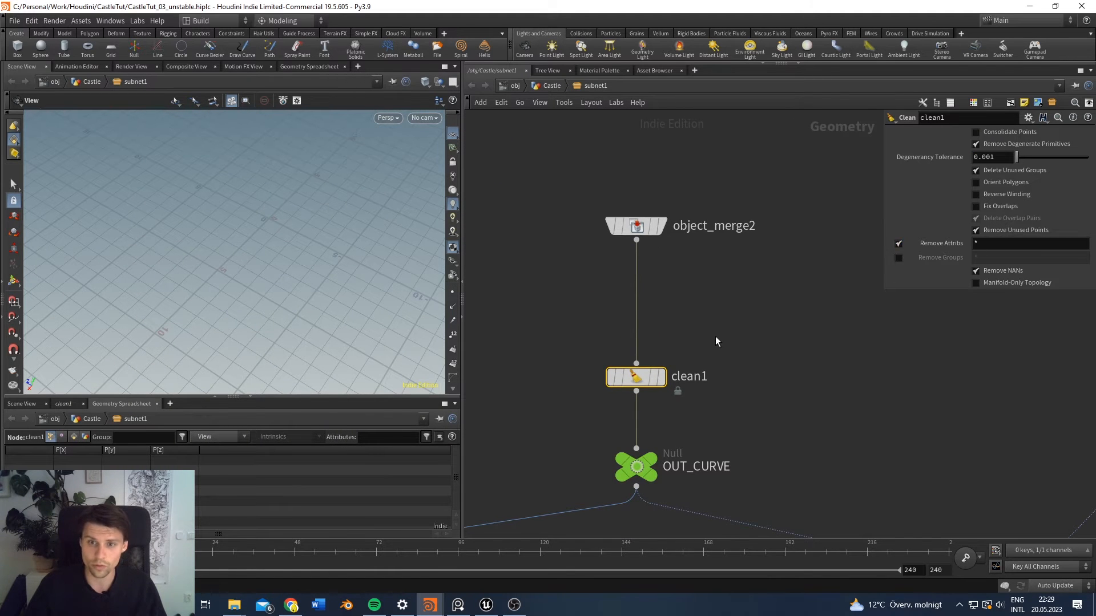
Step: Move the clean1 node slightly upward on the wire between object_merge2 and OUT_CURVE
mouse_move(652, 239)
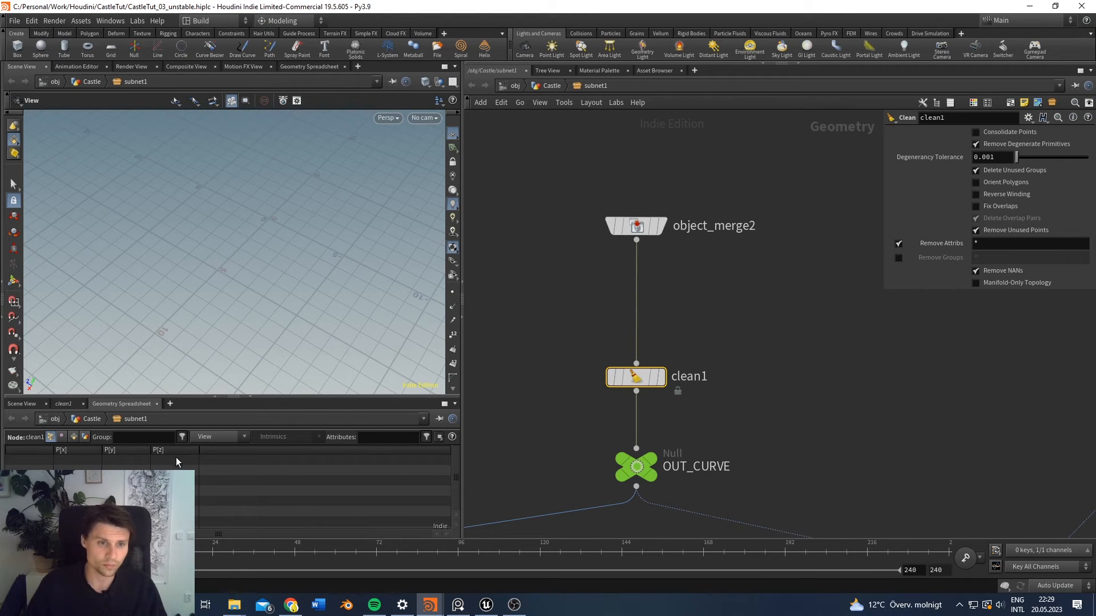
key("alt+Tab")
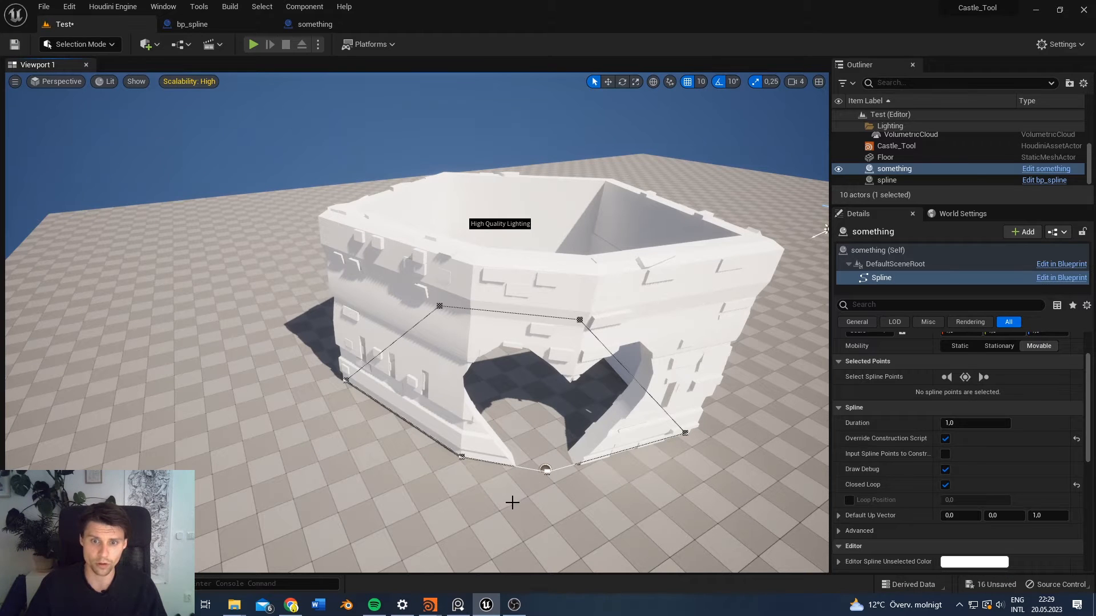
key("alt+Tab")
left_click_drag(637, 381, 638, 359)
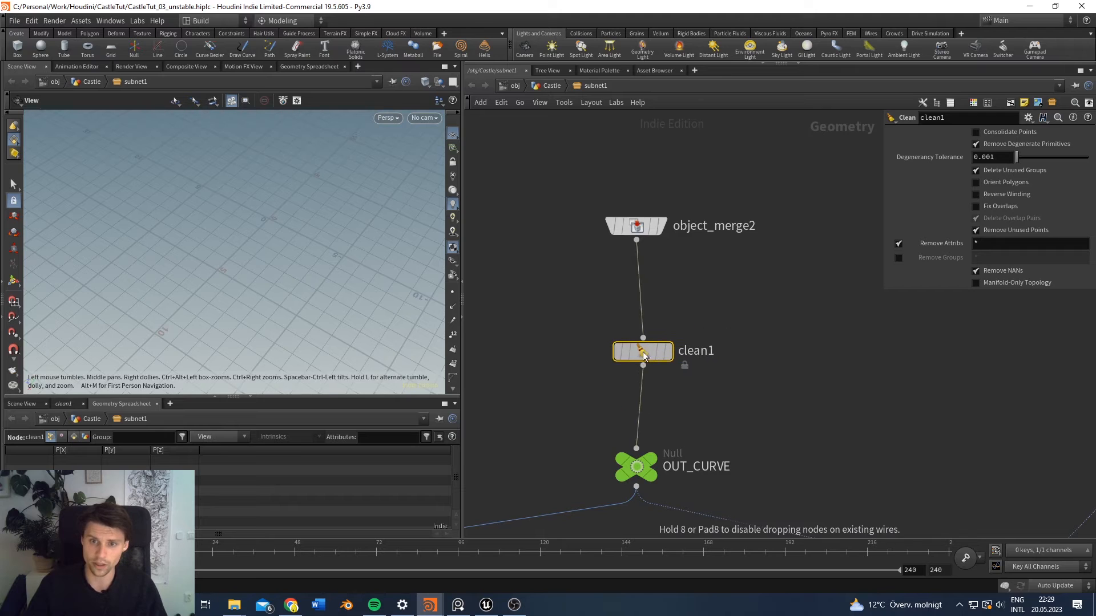
left_click_drag(793, 306, 509, 387)
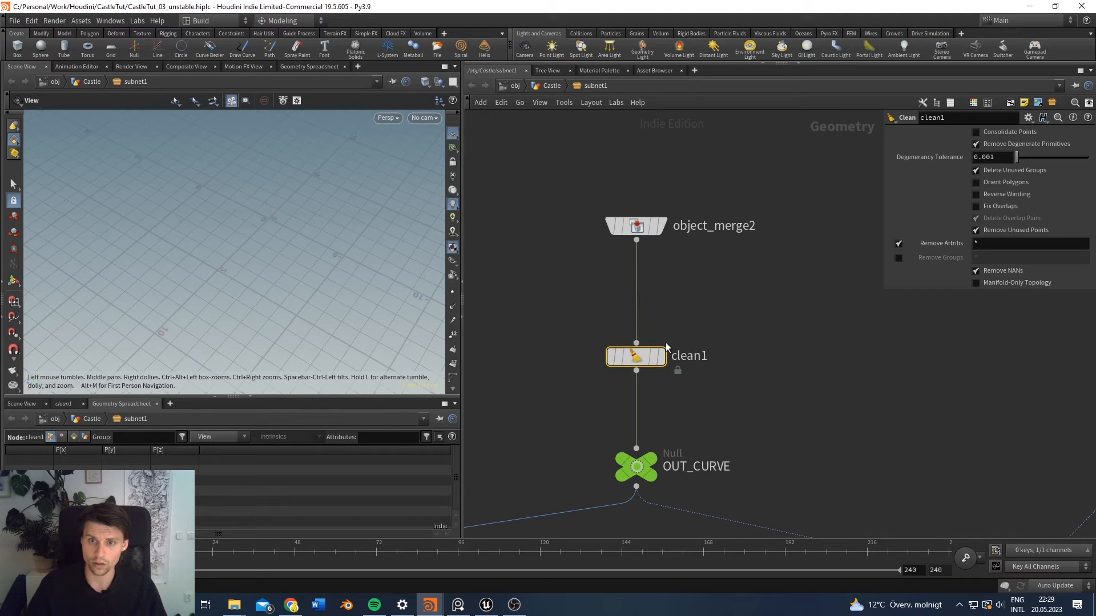
Step: Move the Castle_Tool spline Curve node down beside clean1 and show its geometry in the viewport
scroll(702, 319, "down", 3)
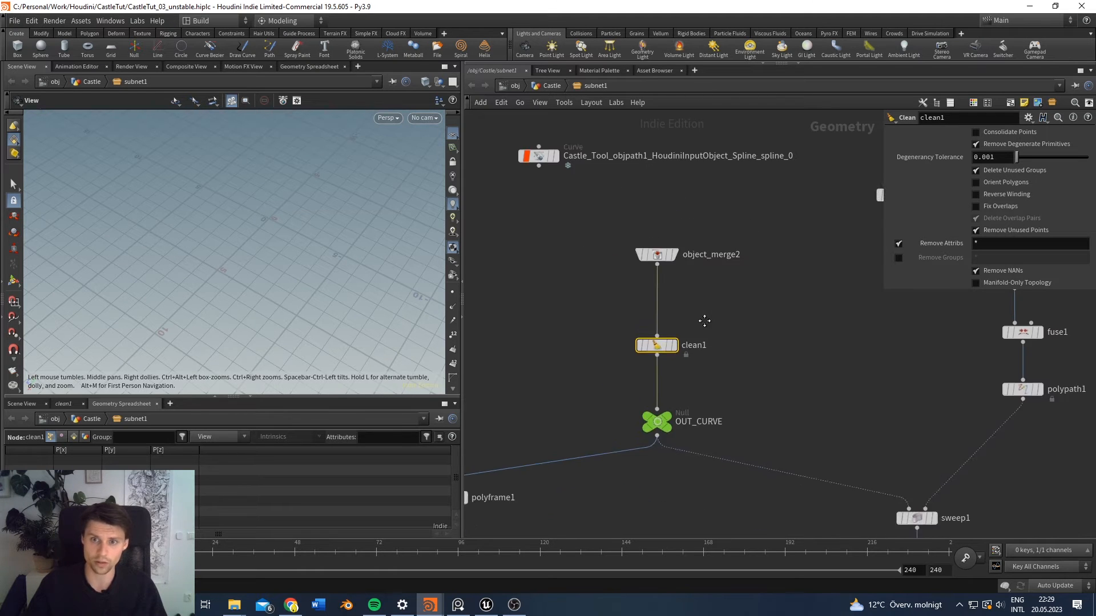
middle_click_drag(705, 320, 670, 347)
left_click(540, 358)
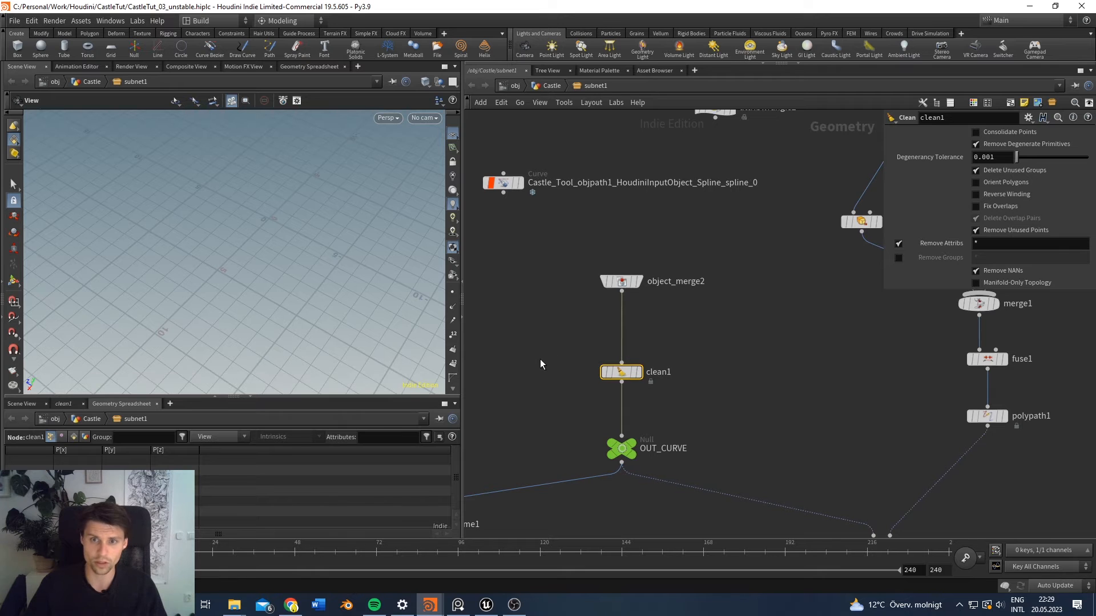
middle_click_drag(539, 359, 594, 341)
left_click_drag(575, 169, 569, 324)
left_click(566, 317)
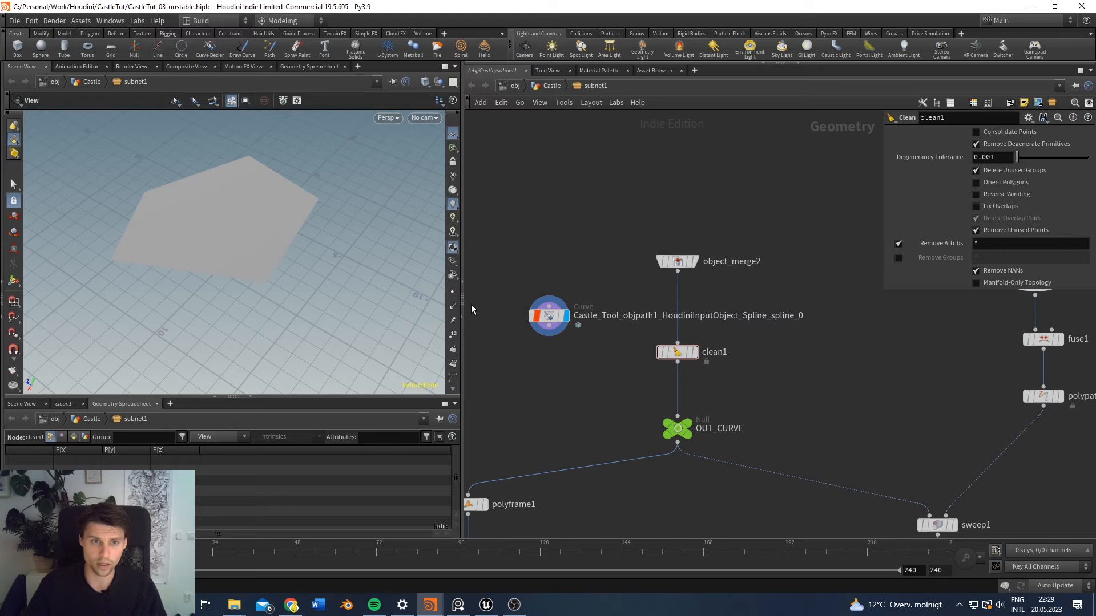
Step: Connect the Castle_Tool spline Curve node directly to OUT_CURVE, bypassing clean1
scroll(595, 412, "down", 5)
middle_click_drag(595, 412, 644, 288)
scroll(678, 245, "up", 5)
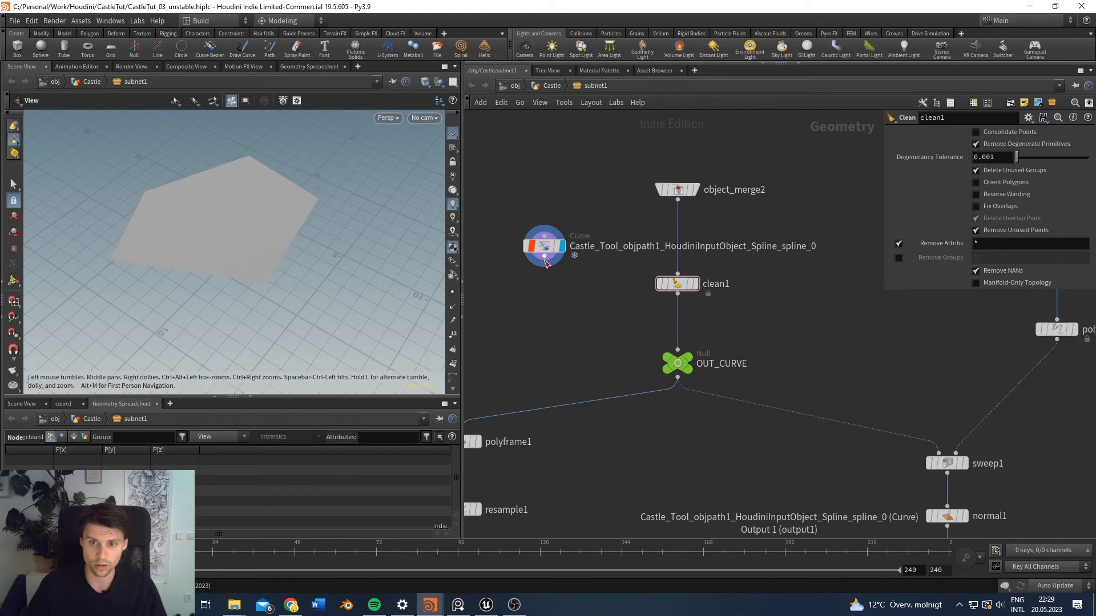
left_click_drag(544, 266, 677, 349)
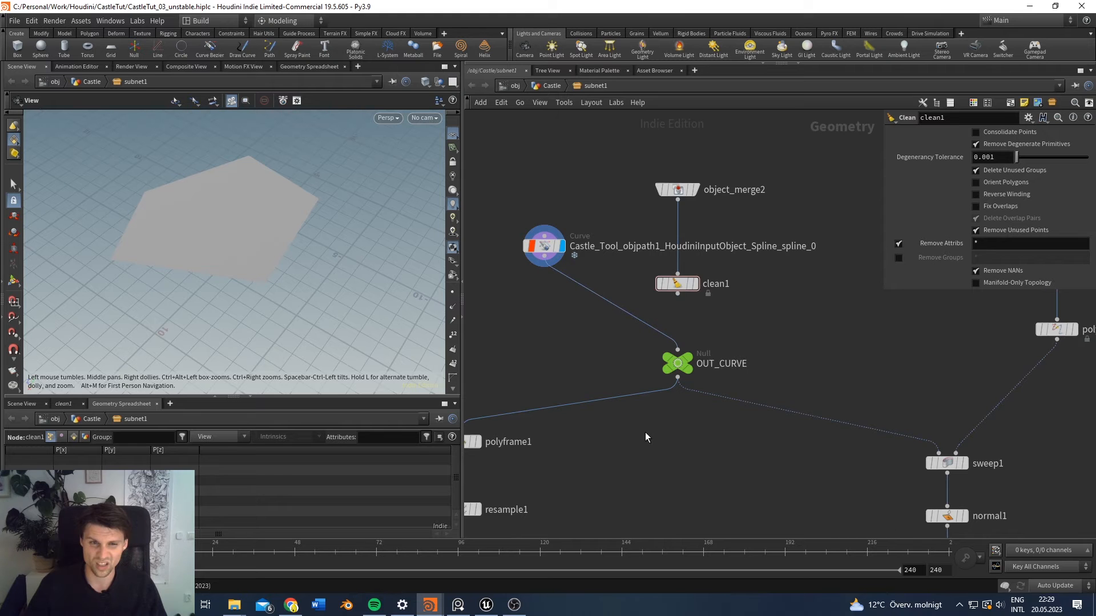
Step: Display the castle nodes downstream of OUT_CURVE, ending on sweep1, and examine the orientation of the wall faces
scroll(646, 437, "down", 5)
middle_click_drag(648, 443, 680, 132)
left_click(773, 265)
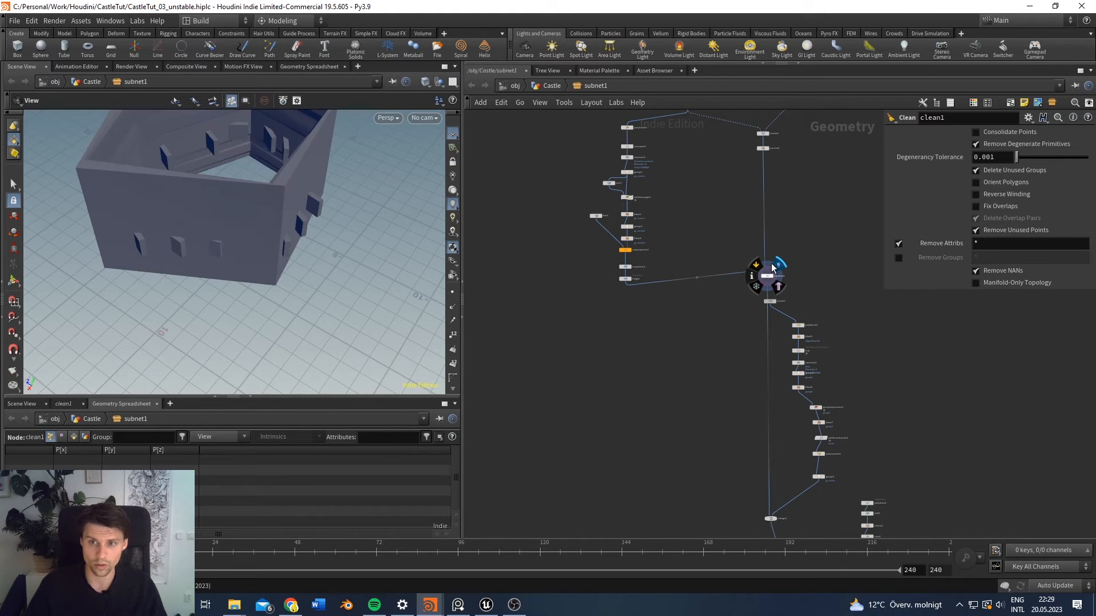
scroll(799, 328, "down", 3)
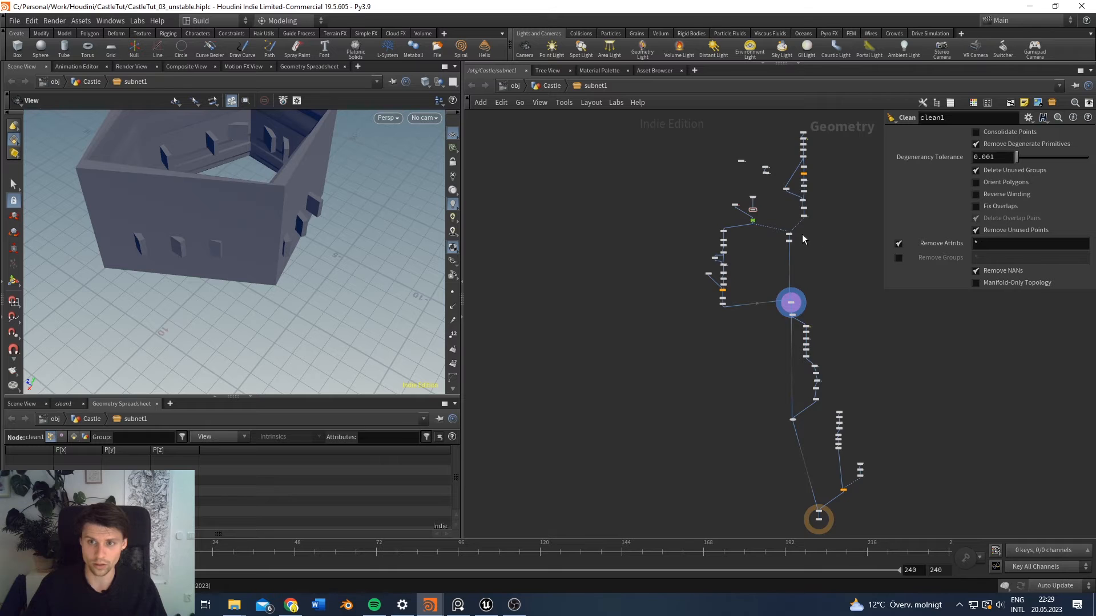
scroll(803, 239, "up", 3)
left_click(783, 229)
left_click_drag(323, 245, 240, 188)
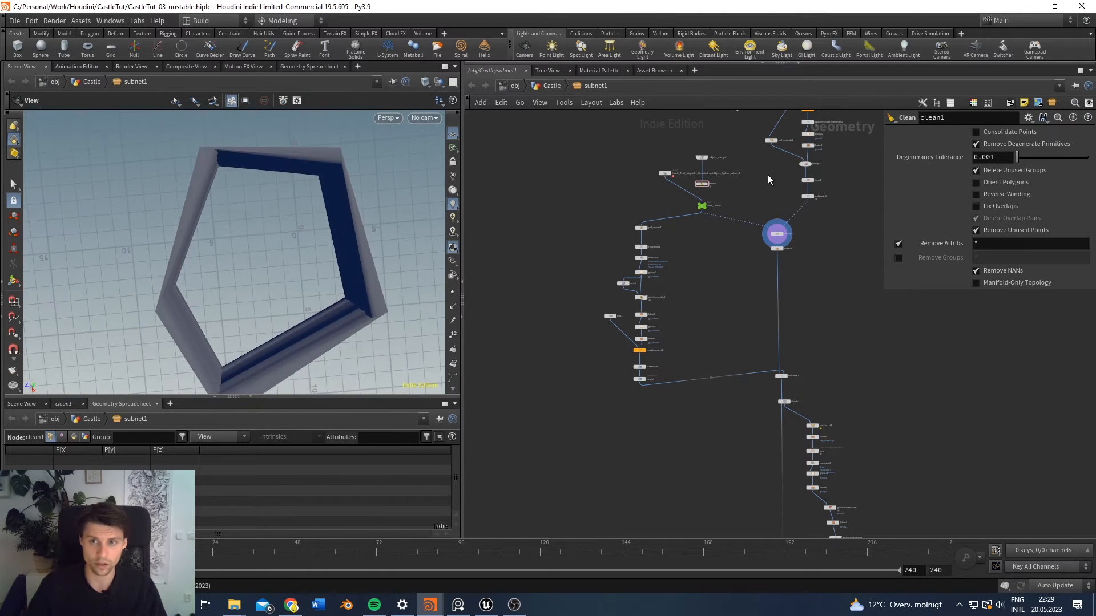
Step: Route the Castle_Tool spline Curve node through clean1 into OUT_CURVE and check the swept wall from the side
scroll(738, 181, "up", 5)
scroll(708, 217, "down", 1)
middle_click_drag(707, 217, 700, 262)
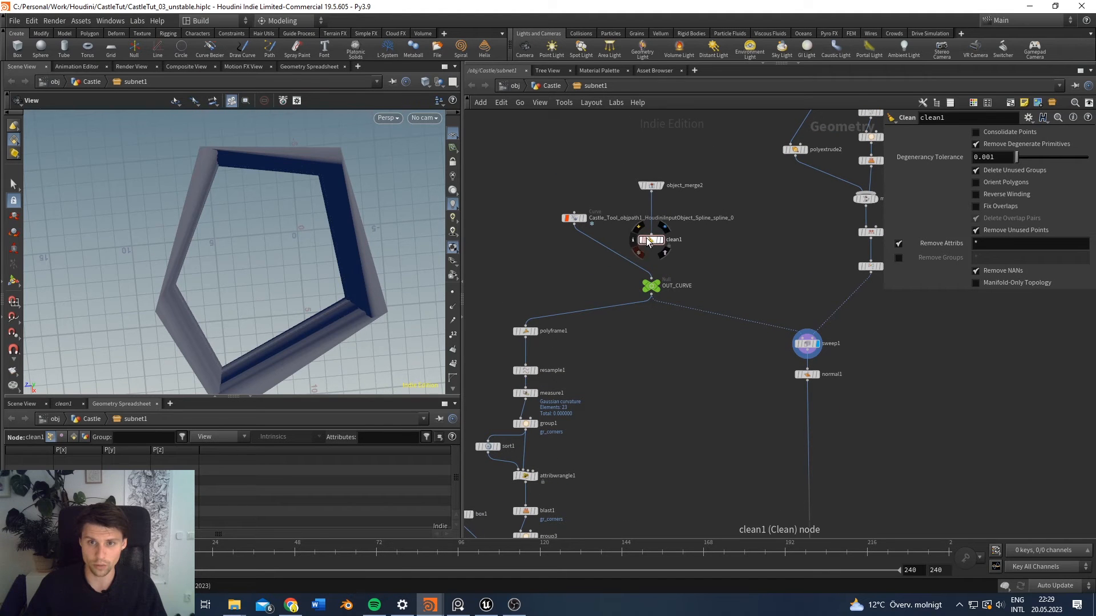
left_click_drag(574, 225, 651, 279)
left_click_drag(368, 266, 377, 182)
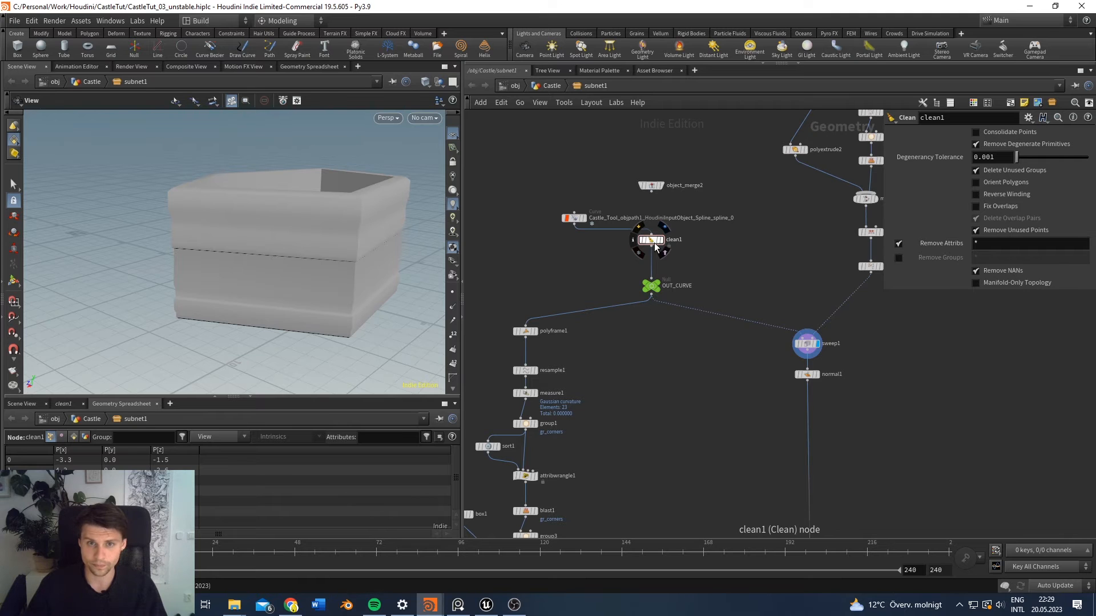
Step: Toggle Apply Yaw on and off in sweep1's rotation settings to compare the wall's face orientation
left_click(806, 343)
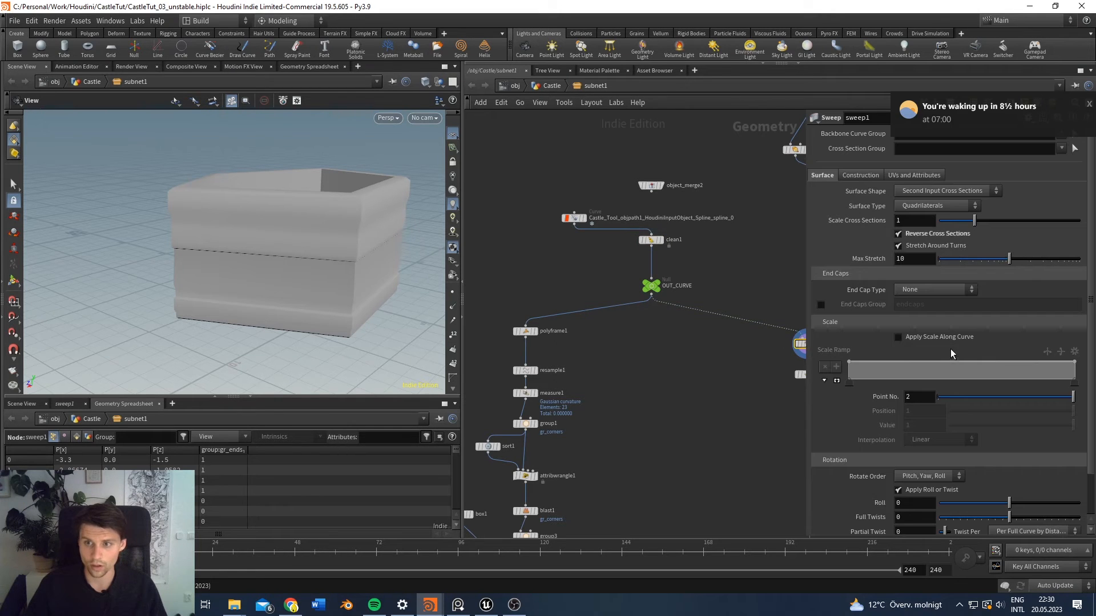
middle_click_drag(756, 307, 679, 266)
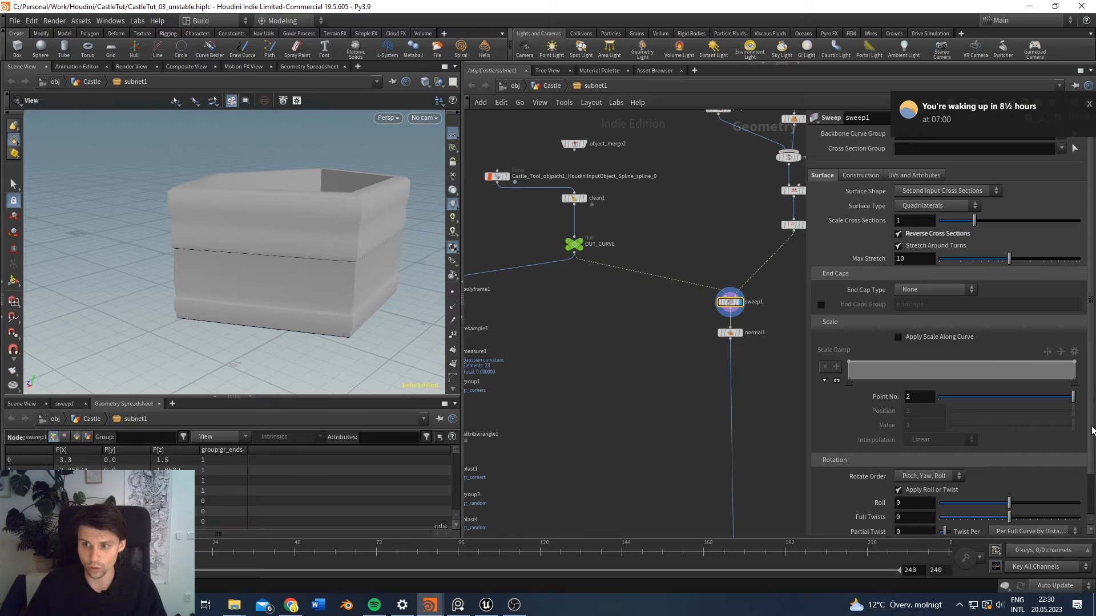
scroll(1087, 486, "down", 3)
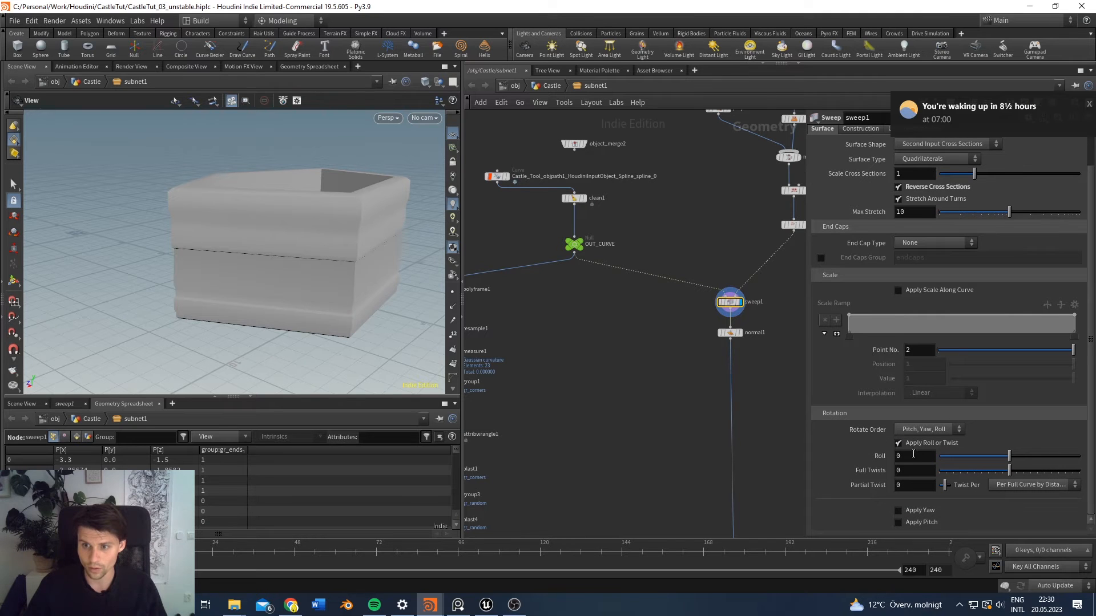
left_click(899, 512)
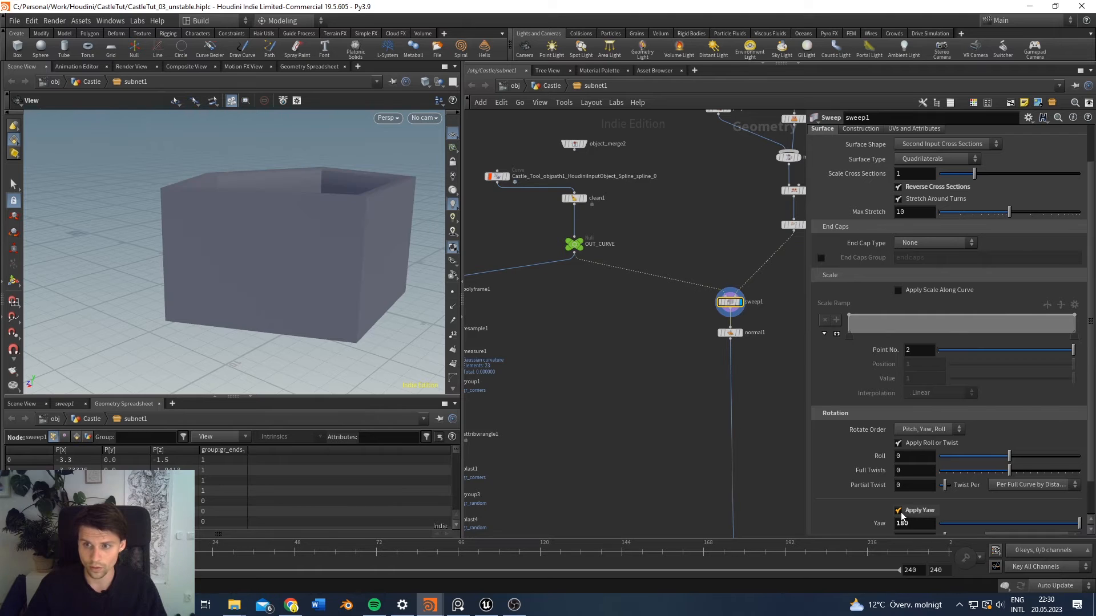
left_click(899, 512)
left_click(900, 511)
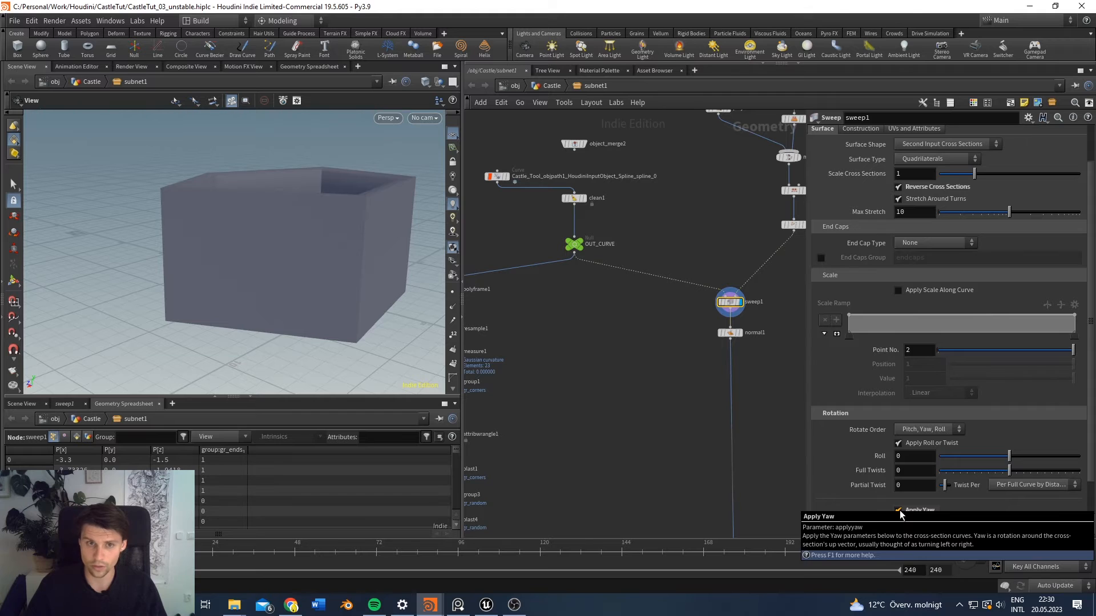
left_click(900, 511)
Step: Select the Castle_Tool spline Curve node and shift it slightly upward, away from clean1
middle_click_drag(638, 241, 660, 278)
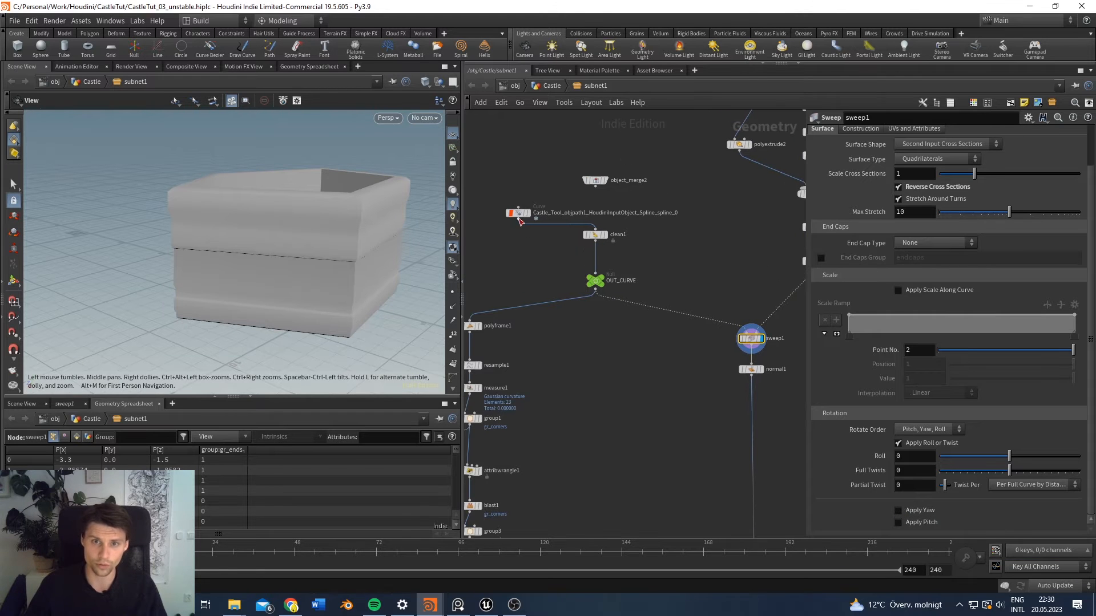
left_click_drag(519, 214, 513, 203)
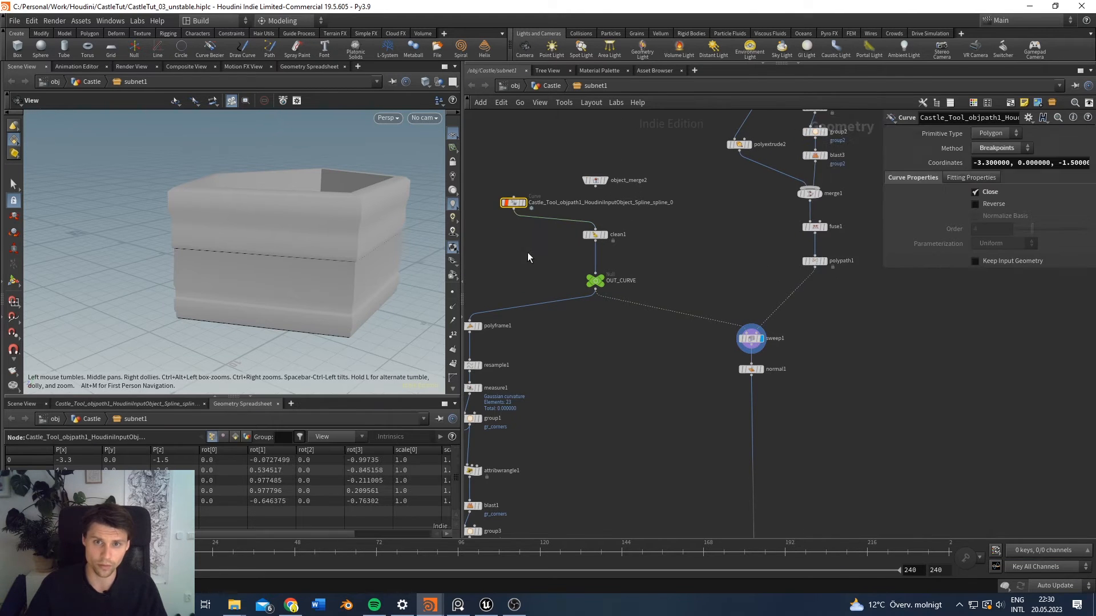
Step: Move the spline input curve node that feeds clean1 up and away from object_merge2 in the network
middle_click_drag(571, 266, 587, 296)
left_click_drag(696, 280, 557, 255)
left_click_drag(847, 360, 707, 388)
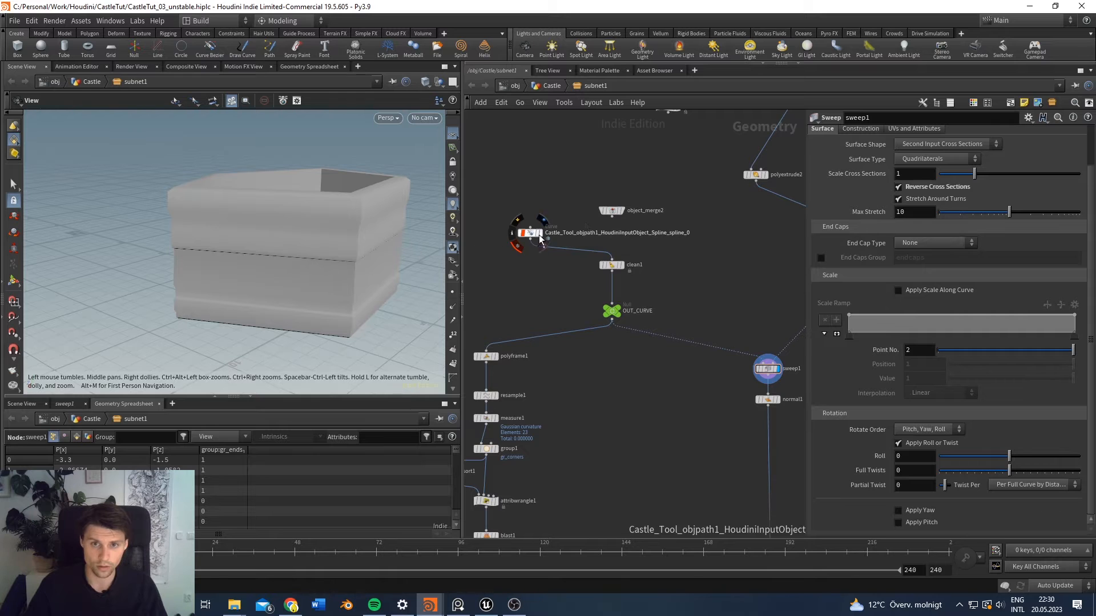
scroll(602, 234, "up", 4)
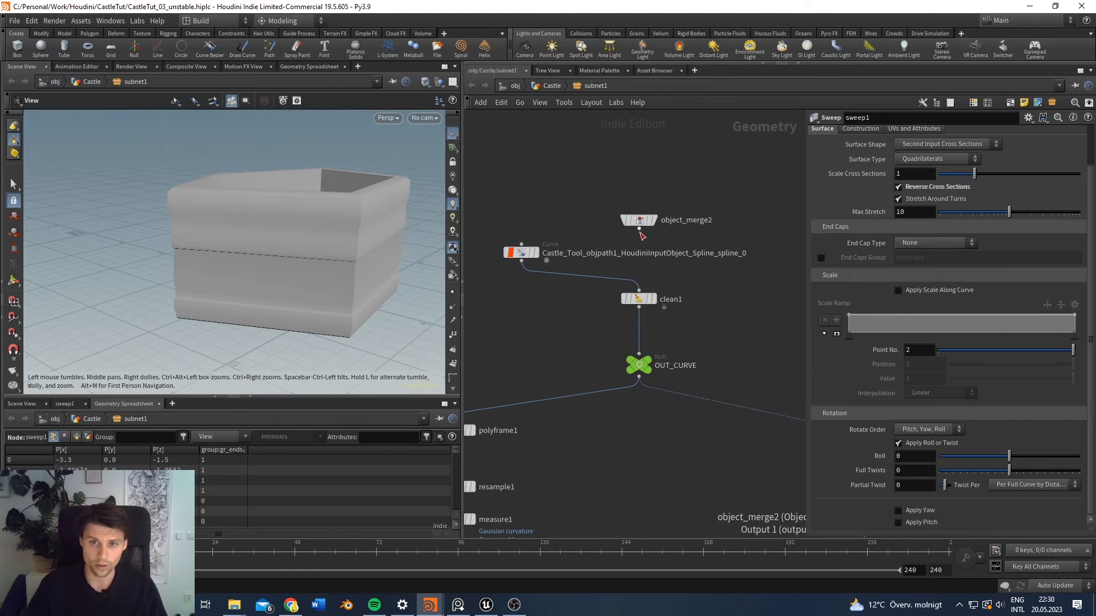
middle_click_drag(526, 255, 589, 238)
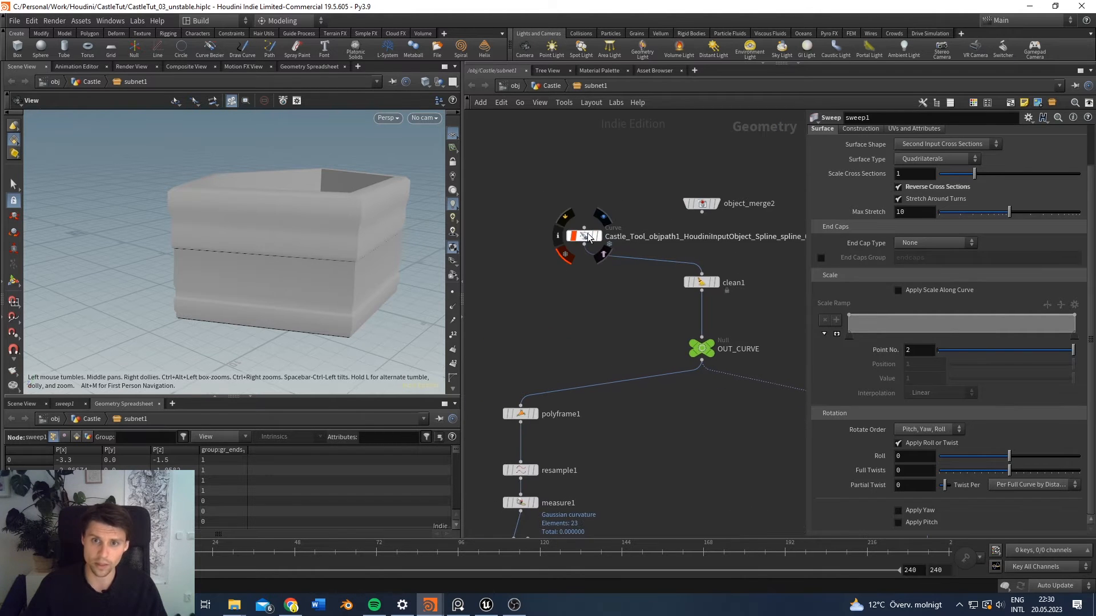
left_click_drag(589, 238, 527, 178)
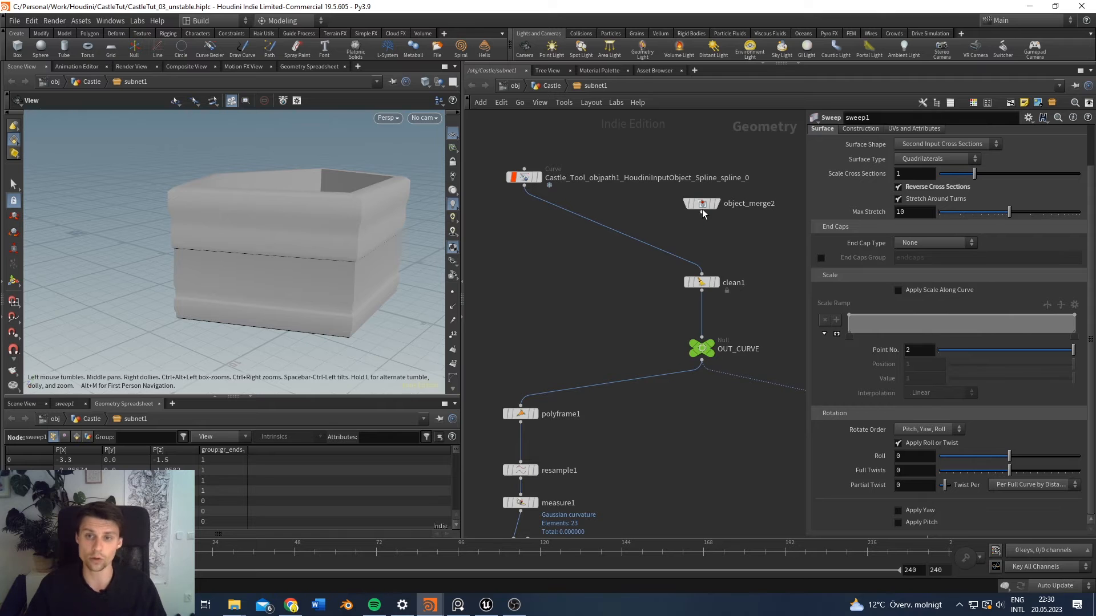
mouse_move(522, 178)
left_mouse_down()
mouse_move(503, 203)
mouse_move(518, 172)
left_mouse_up()
Step: Switch to Unreal Editor, bring up the untitled Houdini session window and quit it
key("alt+Tab")
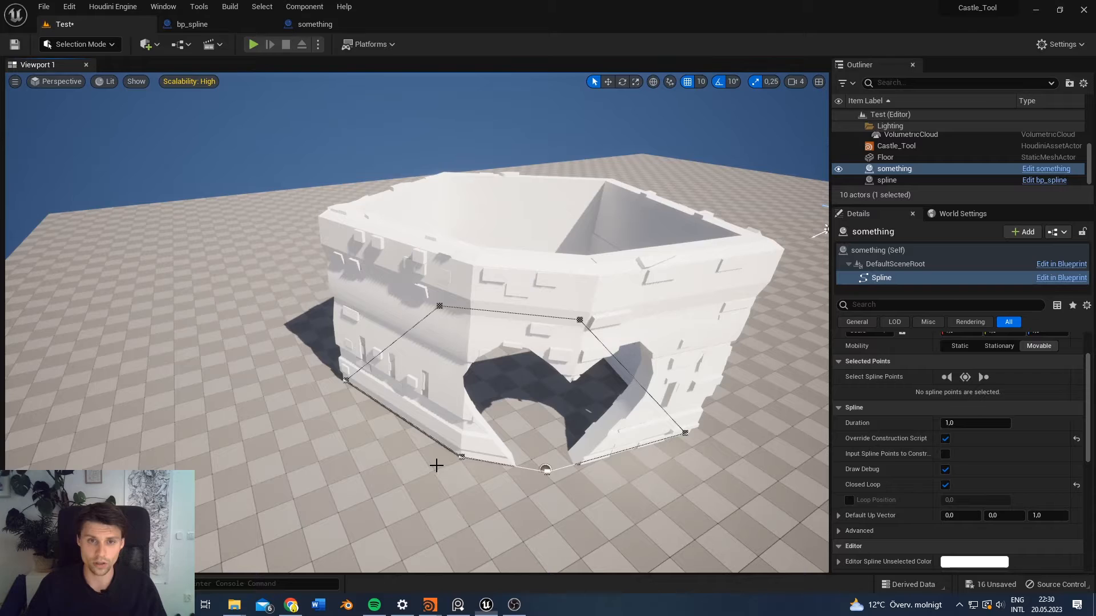
right_click_drag(494, 432, 483, 386)
left_click(435, 609)
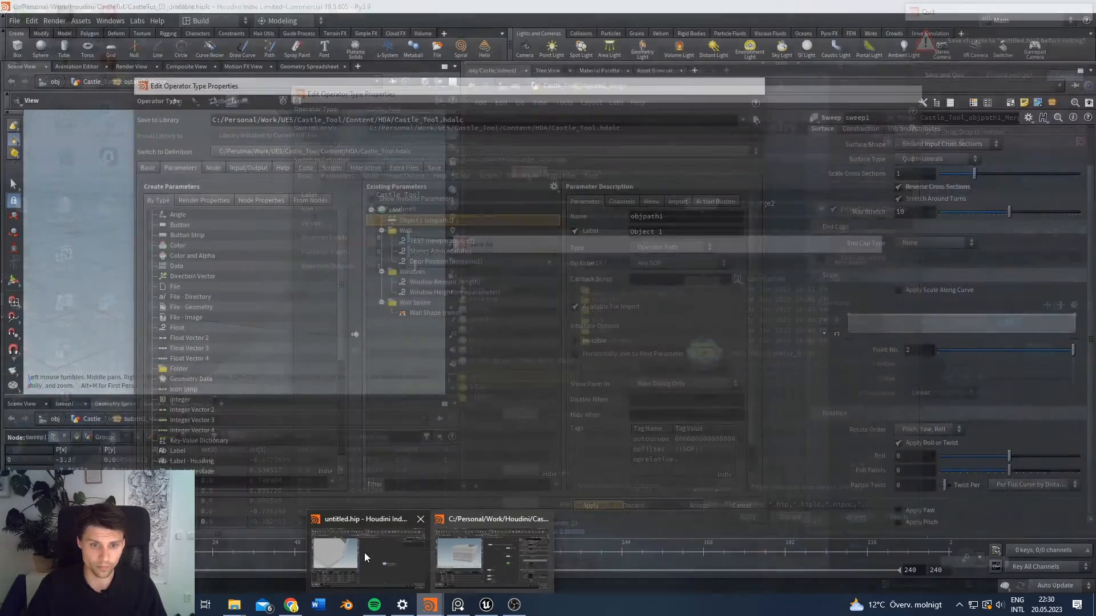
left_click(427, 561)
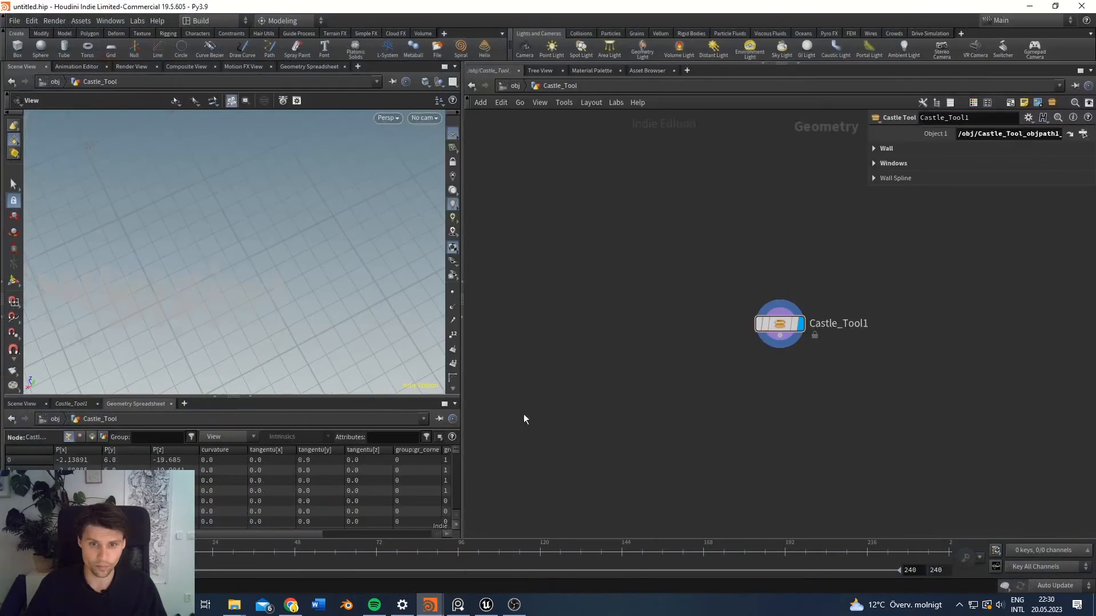
left_click(1084, 9)
left_click(1027, 75)
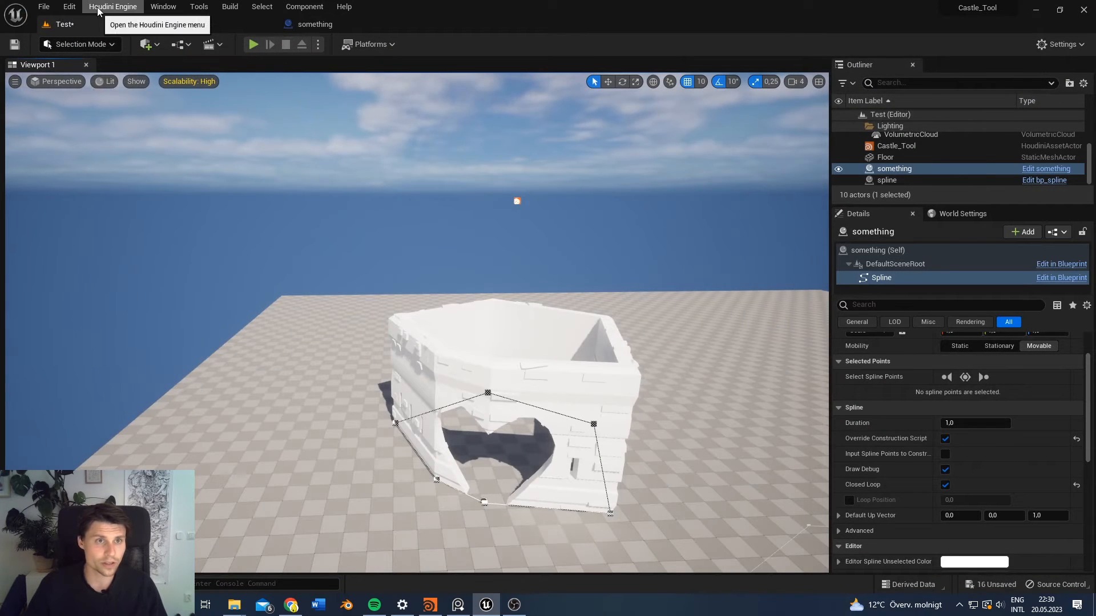
Step: In Unreal Editor, close the current Houdini Session Sync and open a new one
left_click(98, 12)
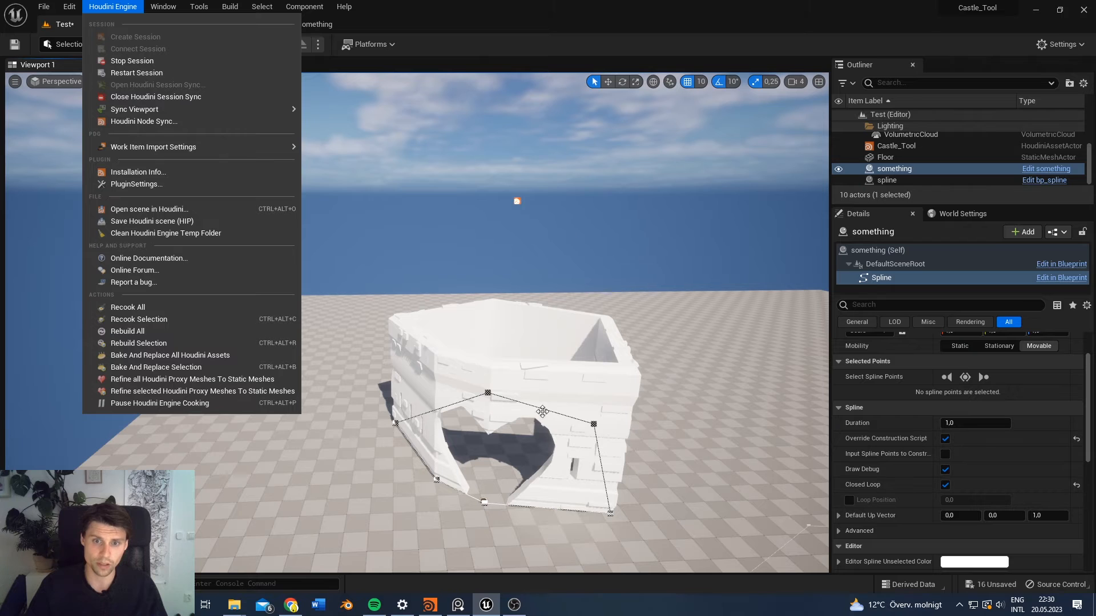
left_click(166, 96)
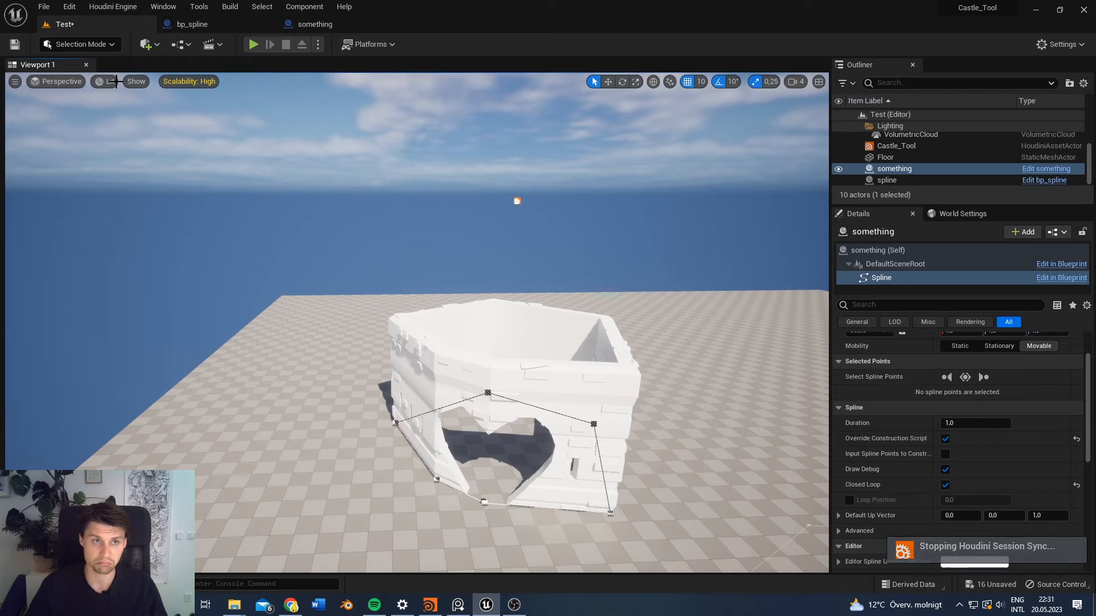
left_click(112, 6)
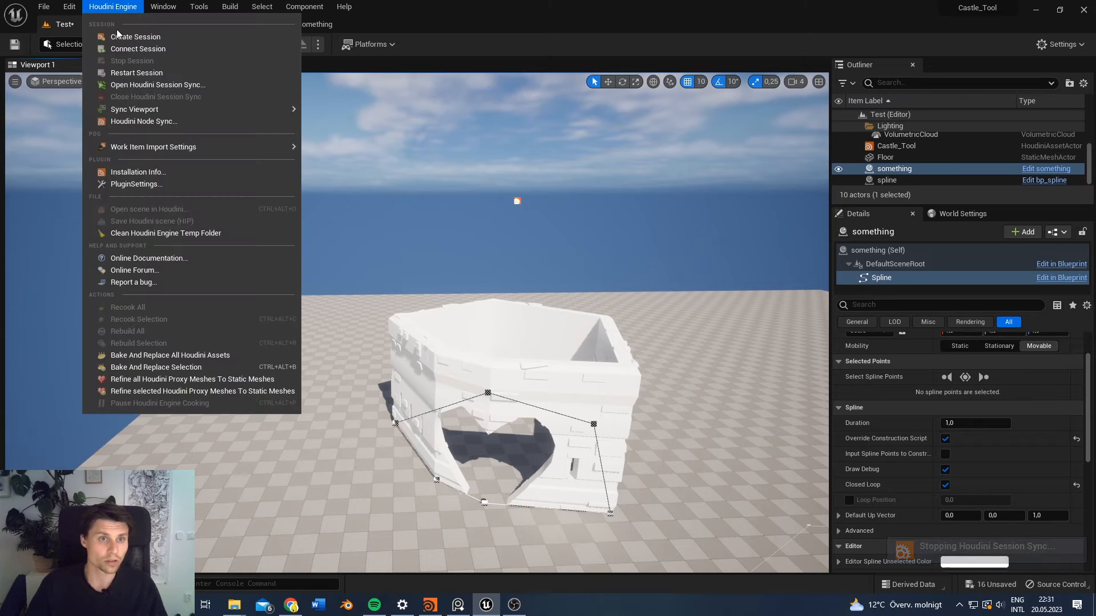
left_click(154, 86)
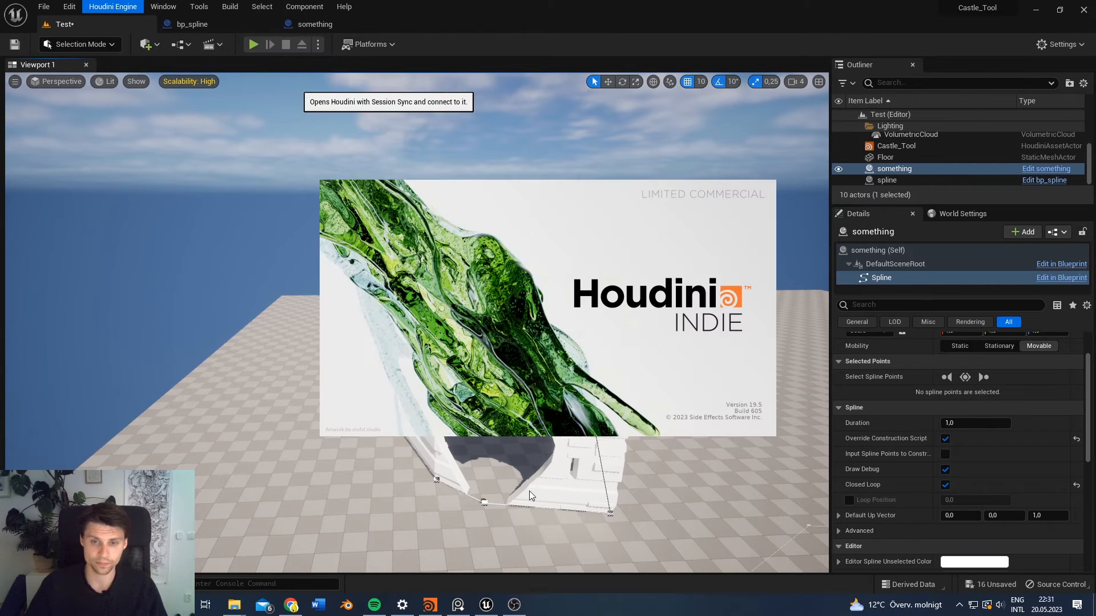
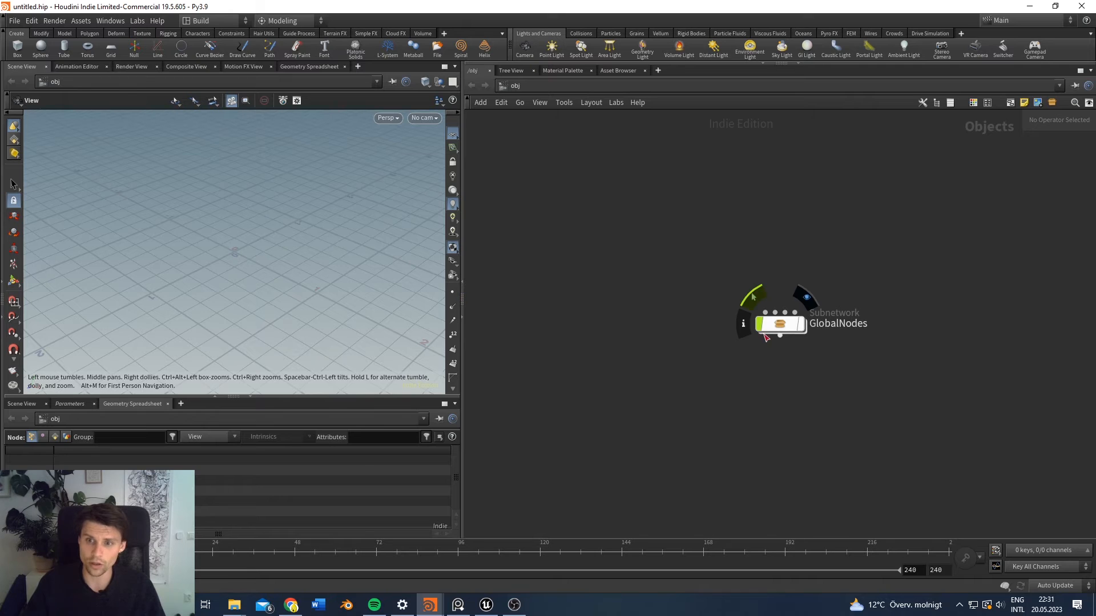
Step: Return to Unreal Editor and rebuild the Castle_Tool Houdini asset in the new session
key("alt+Tab")
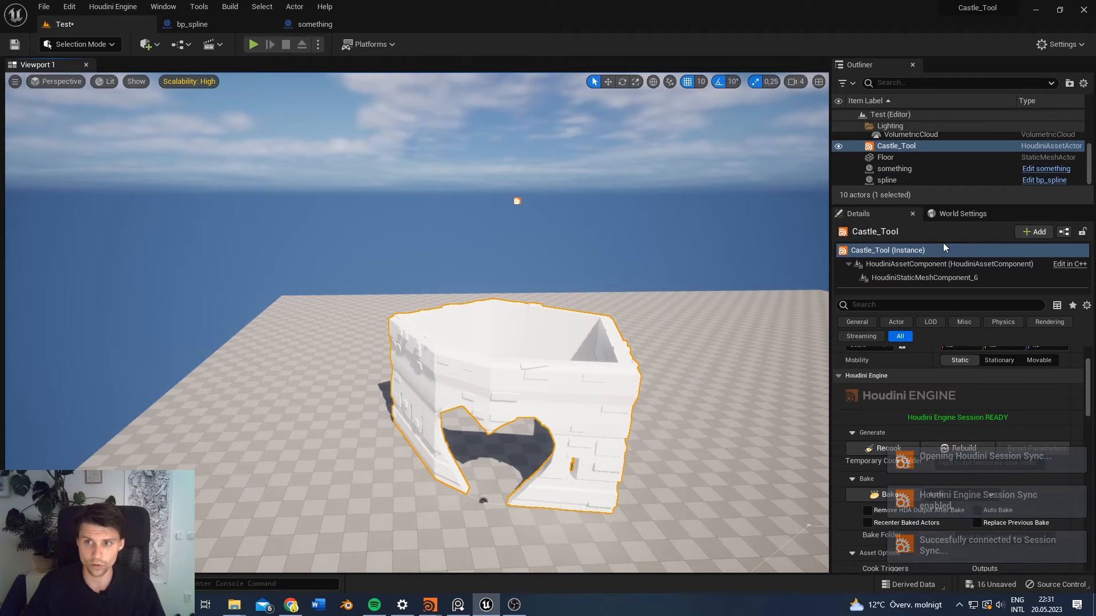
scroll(1073, 388, "up", 2)
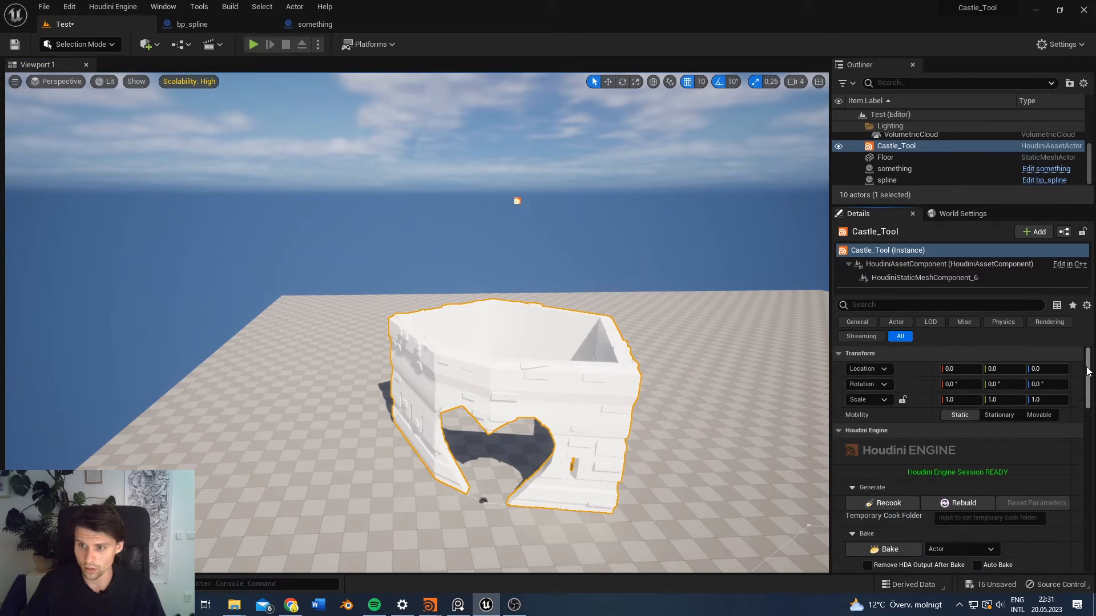
left_click(953, 505)
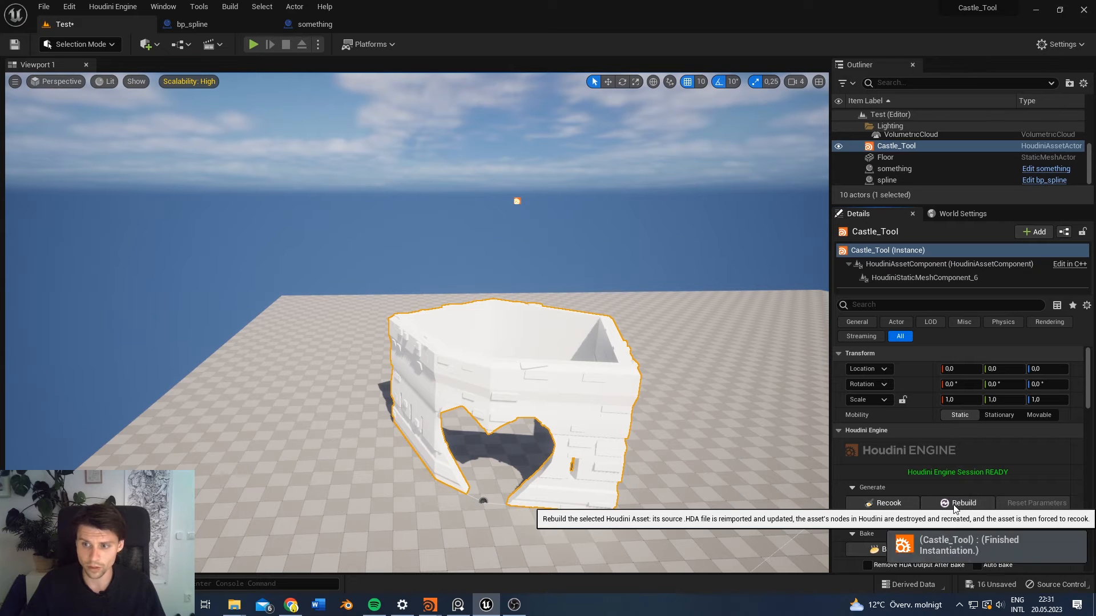
mouse_move(722, 407)
right_mouse_down()
mouse_move(736, 415)
mouse_move(725, 462)
mouse_move(768, 408)
mouse_move(709, 405)
right_mouse_up()
Step: Switch to the new Houdini session and examine the synced castle wall from several angles along with its object nodes
key("alt+Tab")
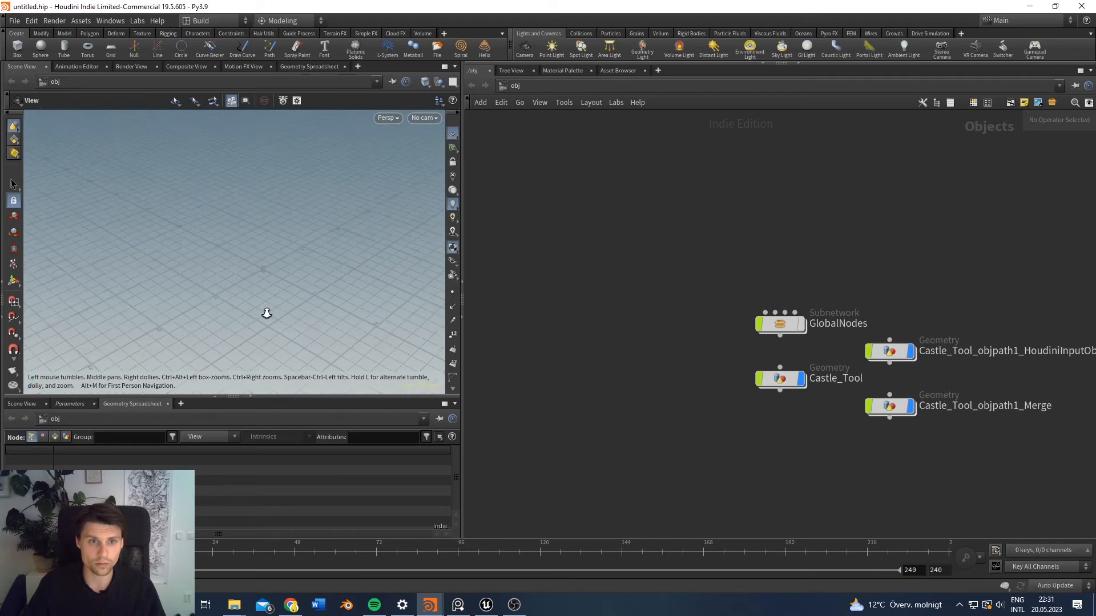
left_click_drag(266, 313, 294, 260, "alt")
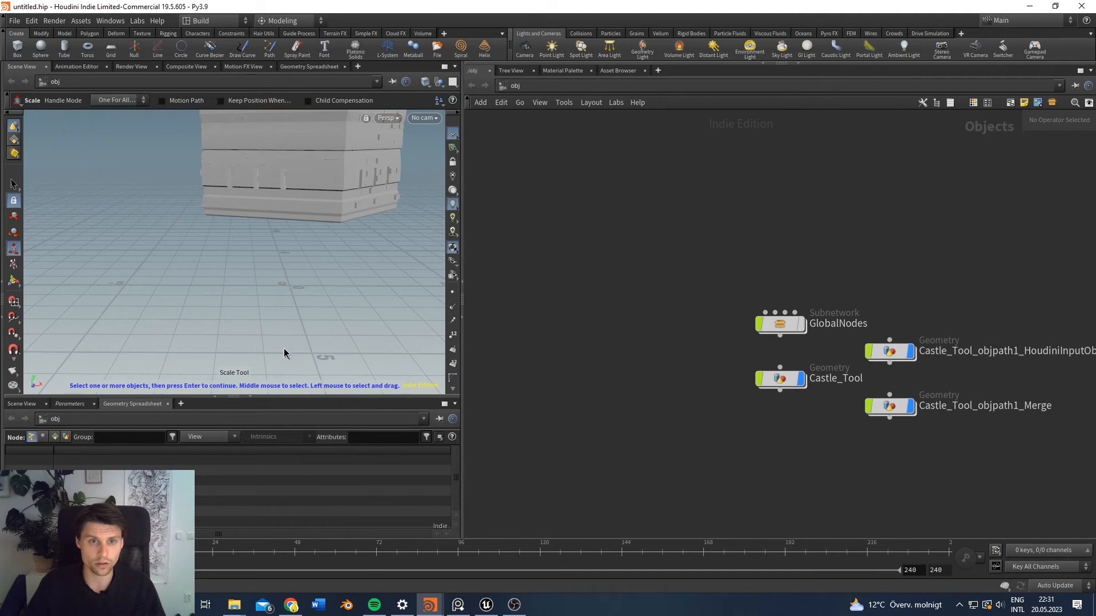
left_click_drag(284, 347, 317, 190)
left_click_drag(390, 217, 259, 276, "alt")
left_click(373, 266)
left_click_drag(251, 237, 419, 197, "alt")
scroll(702, 320, "down", 2)
middle_click_drag(799, 336, 662, 274)
scroll(679, 280, "up", 3)
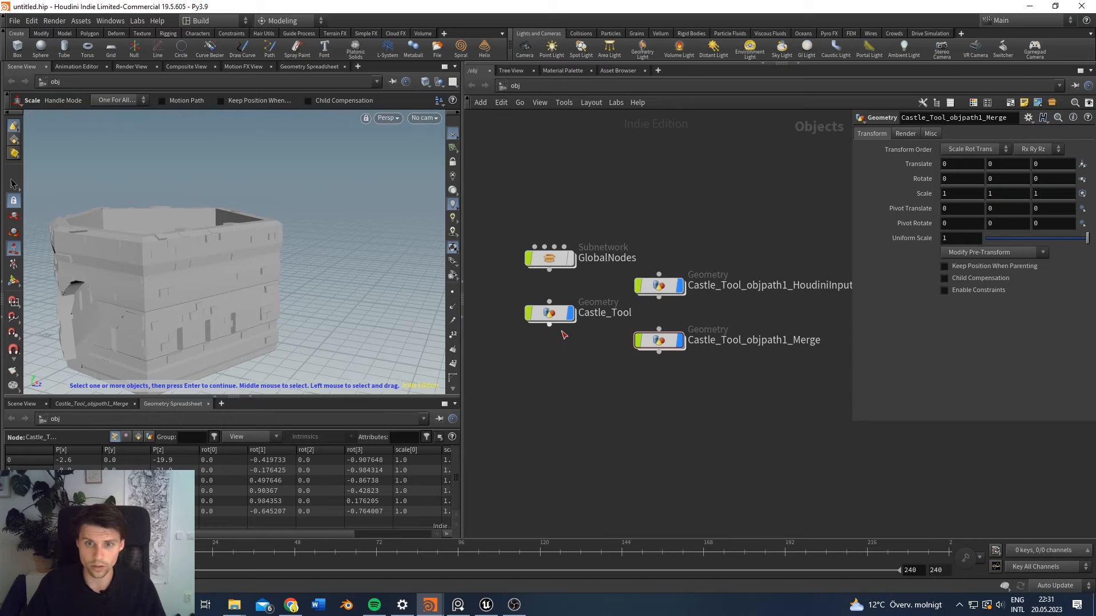
Step: Look inside the Castle_Tool object, and inspect the curve inside the HoudiniInputObject spline object
double_click(538, 307)
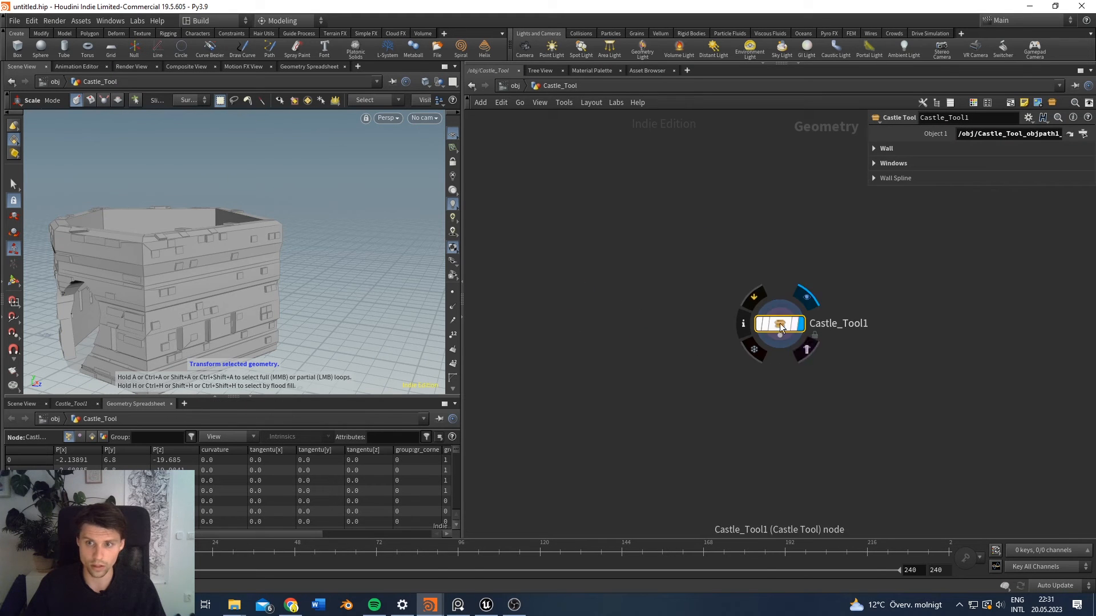
left_click(530, 84)
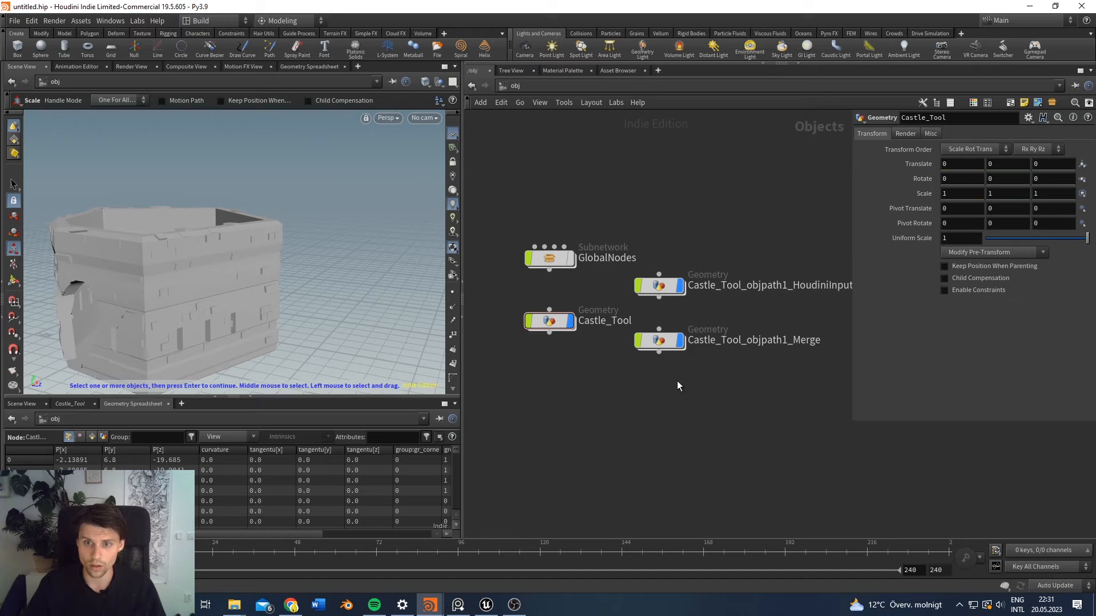
double_click(663, 286)
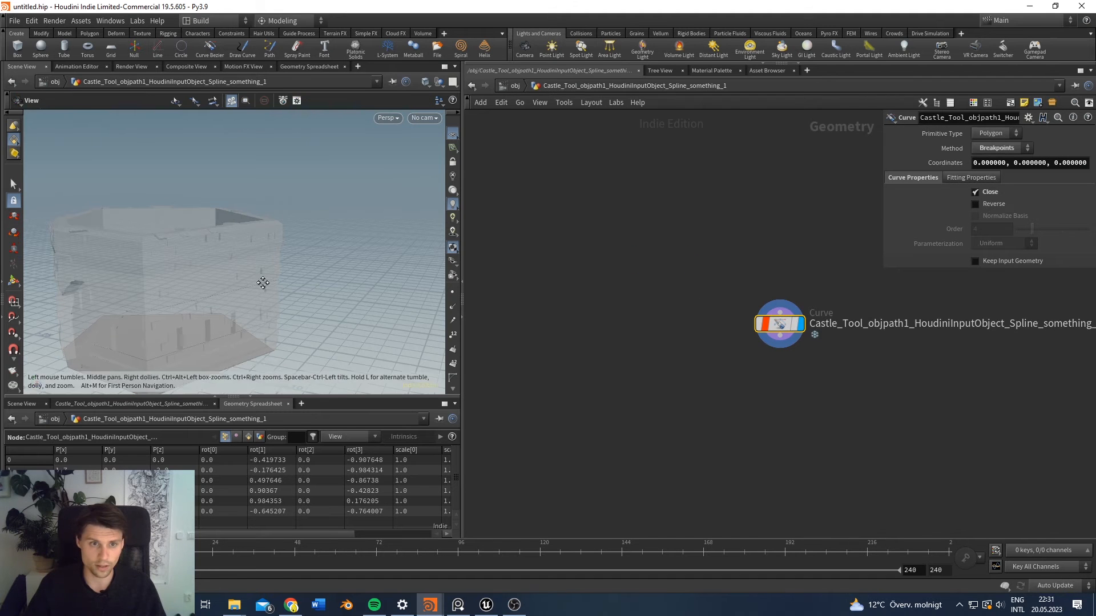
mouse_move(801, 330)
scroll(176, 267, "down", 3)
mouse_move(177, 267)
left_mouse_down("alt")
mouse_move(142, 357)
mouse_move(179, 286)
left_mouse_up("alt")
middle_click_drag(814, 392, 669, 376)
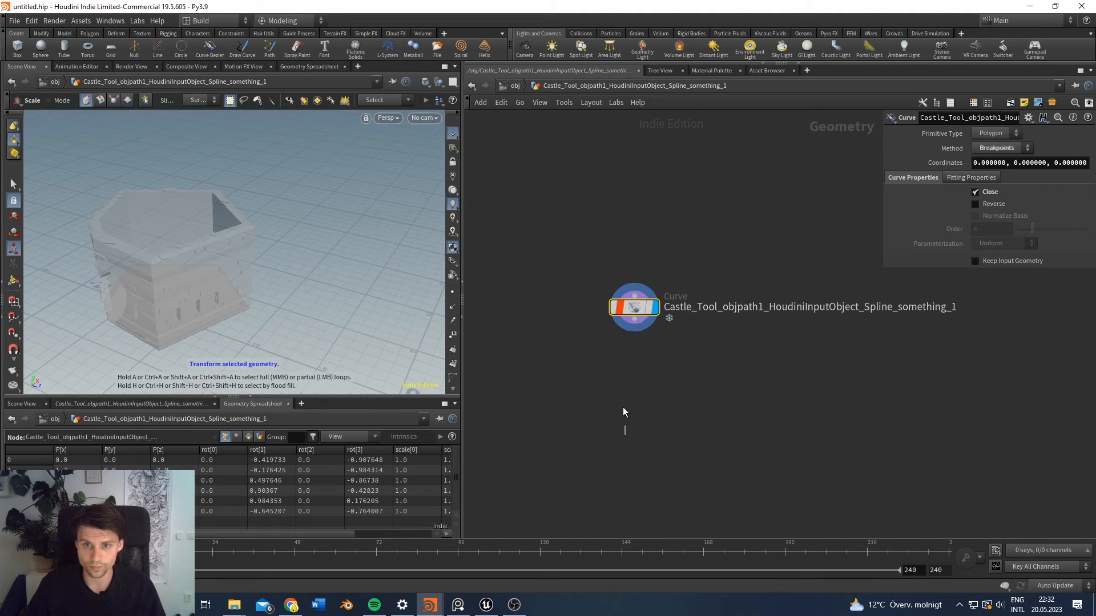
Step: Compare the curve input setup in CastleTut_03_unstable with the spline curve in the untitled session scene
left_click(430, 606)
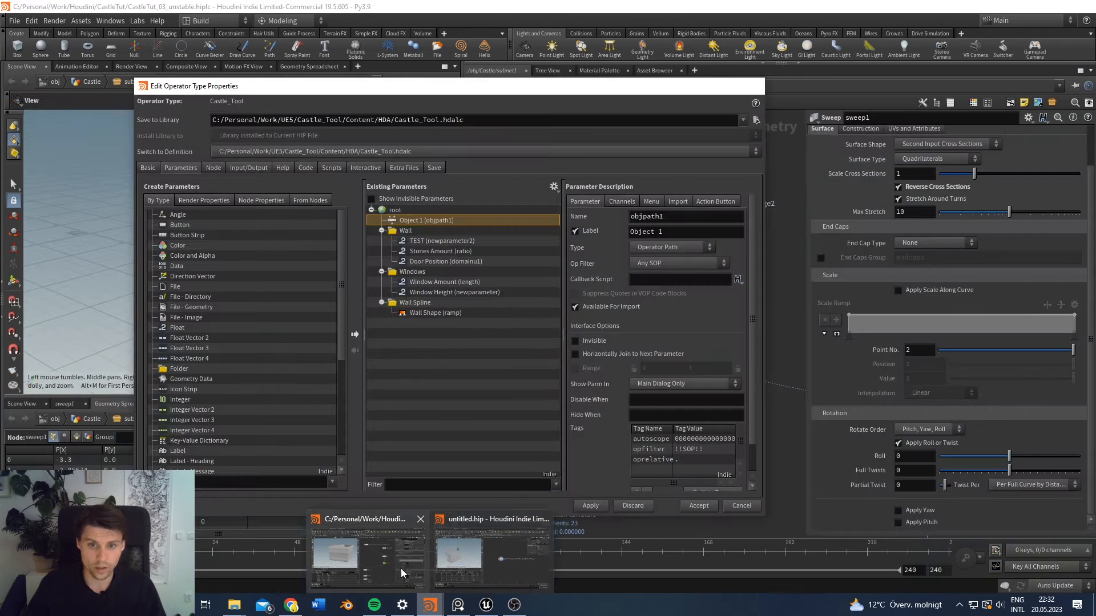
left_click(401, 568)
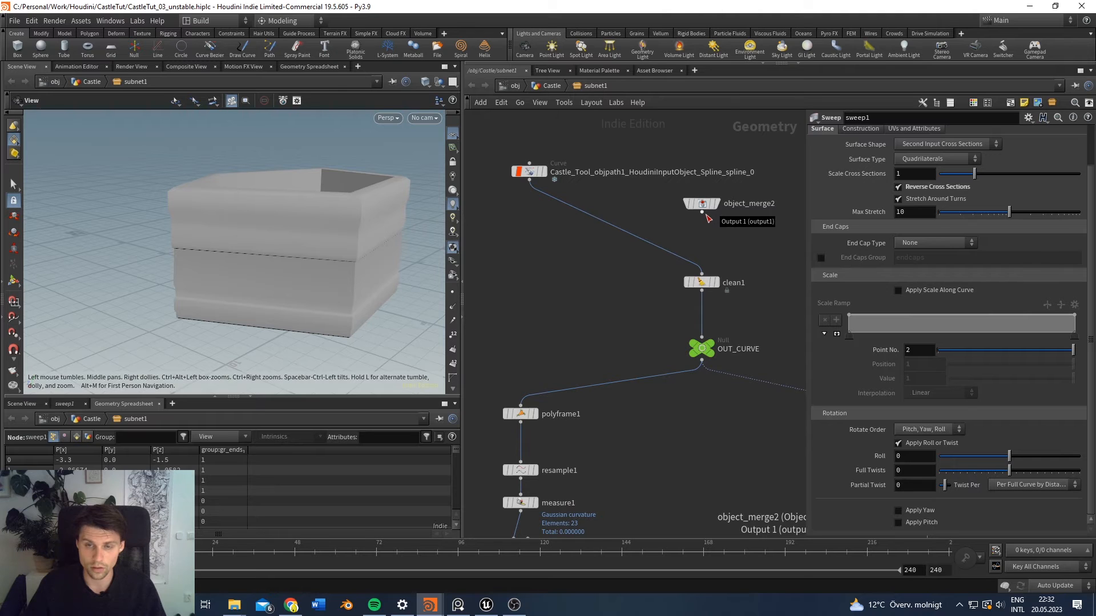
key("alt+Tab")
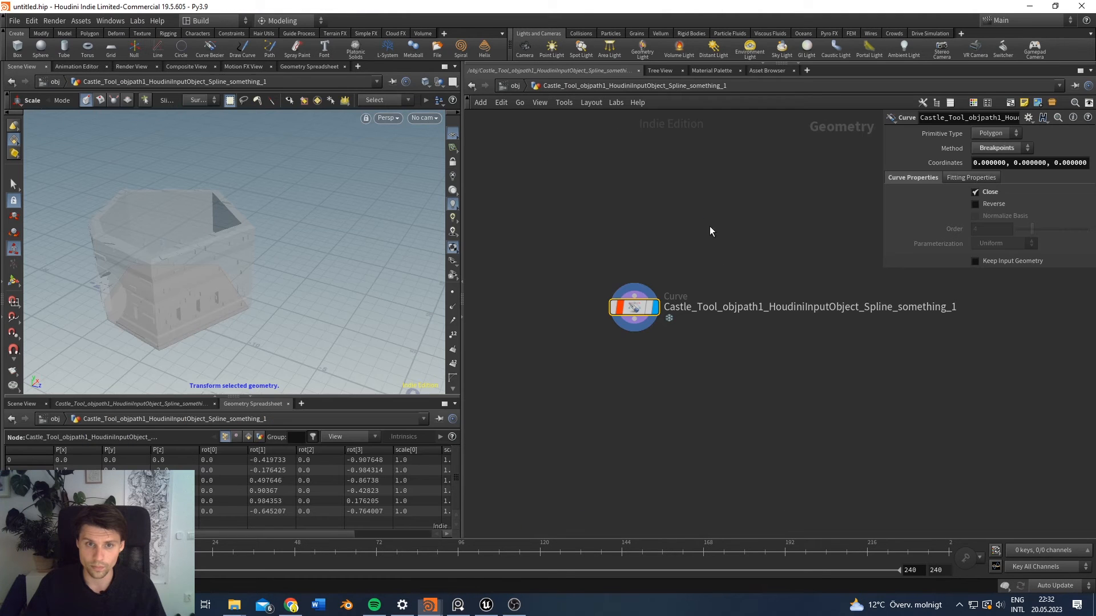
key("alt+Tab")
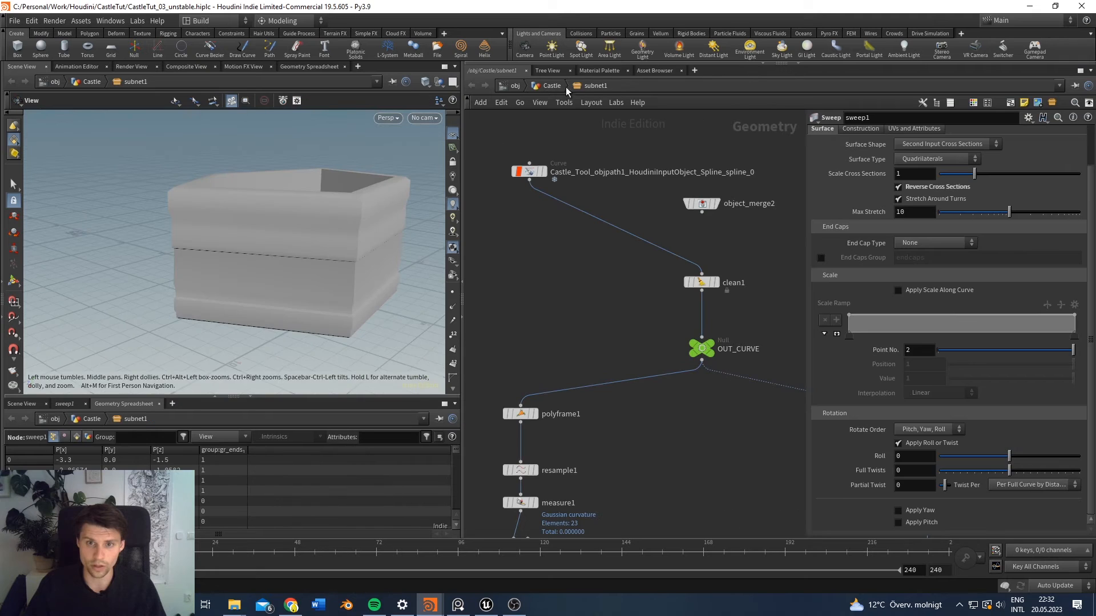
key("alt+Tab")
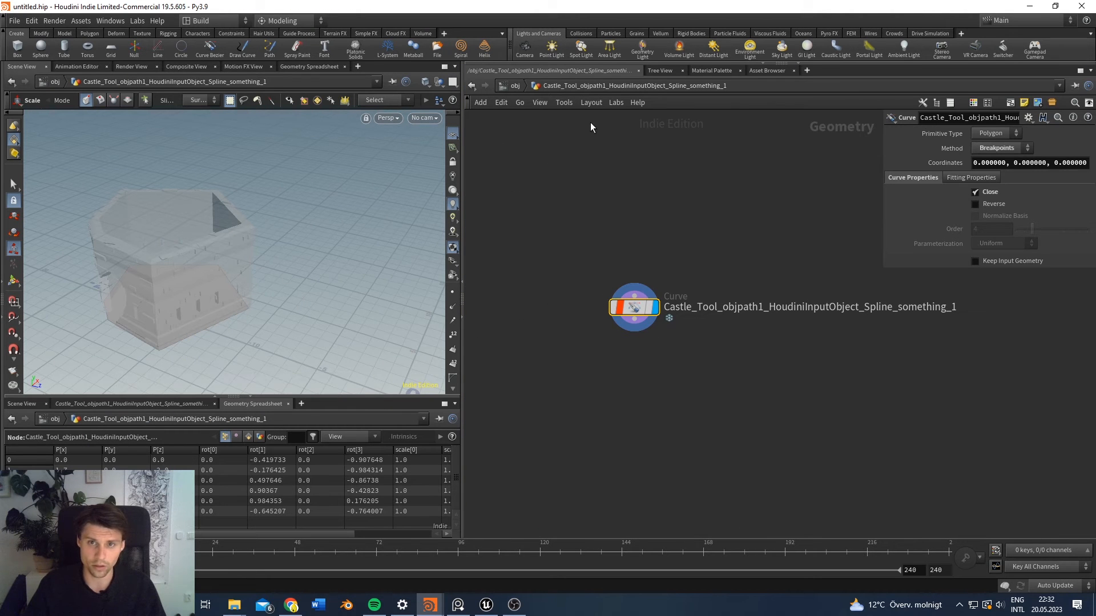
key("alt+Tab")
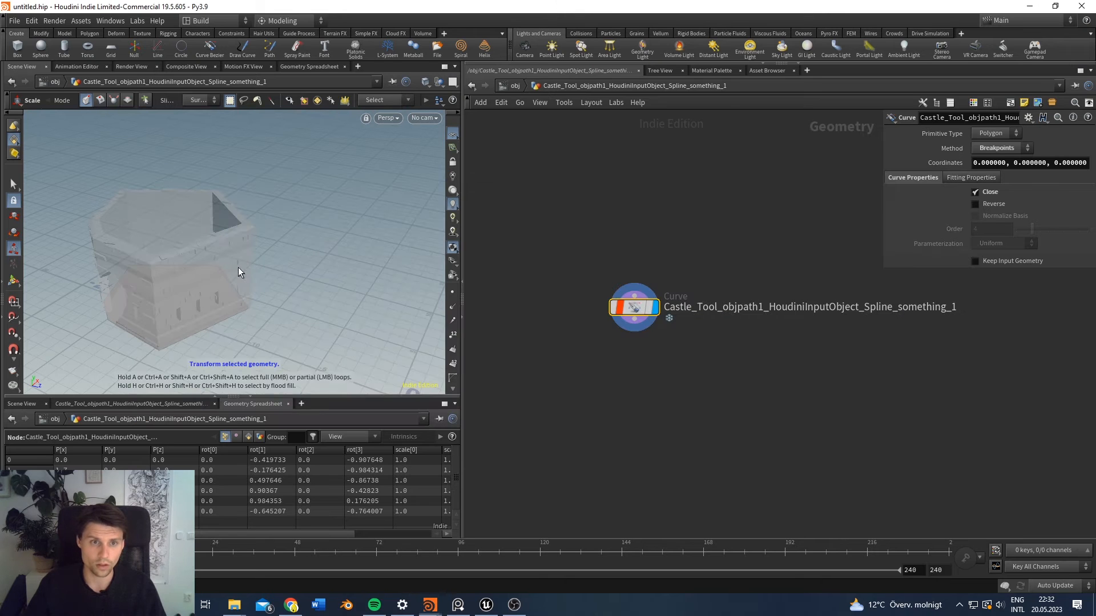
Step: Go back to the obj level and review the Castle_Tool, spline input and merge objects together with the castle geometry
left_click(514, 85)
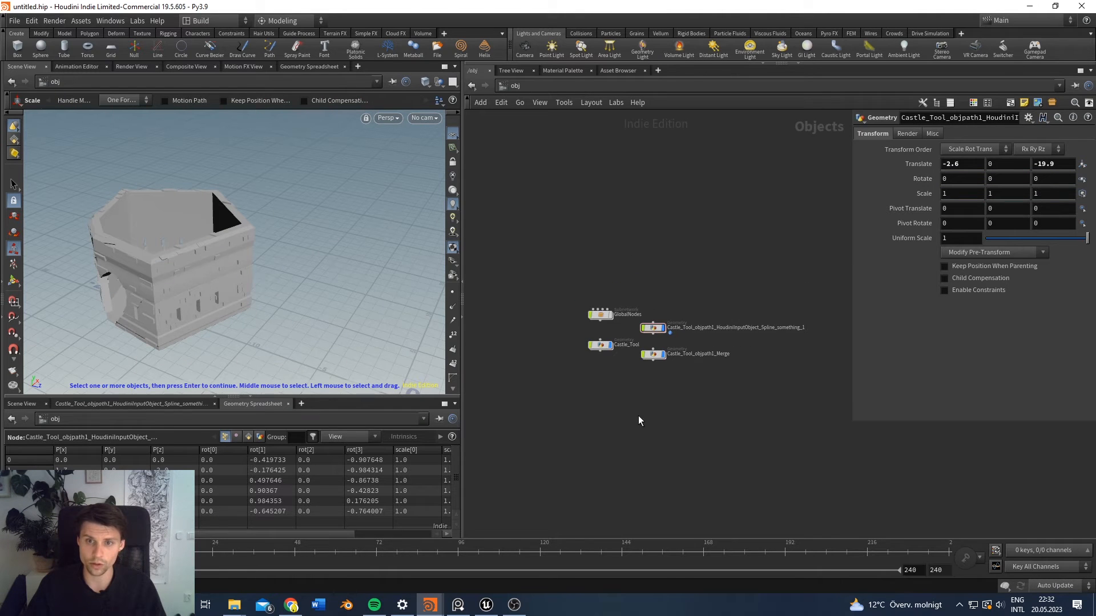
scroll(614, 309, "up", 3)
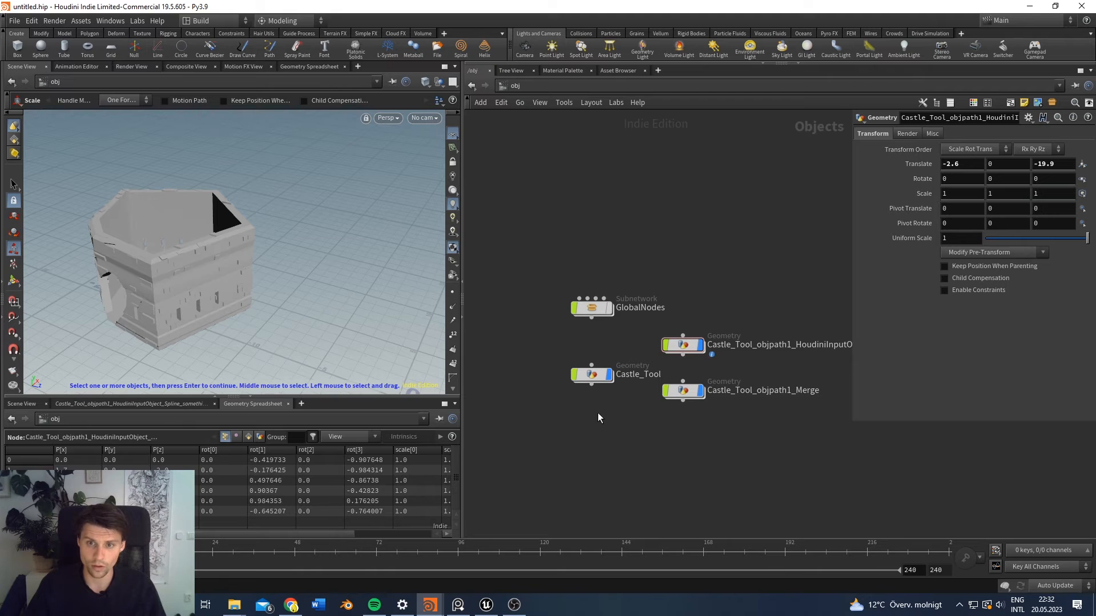
mouse_move(685, 396)
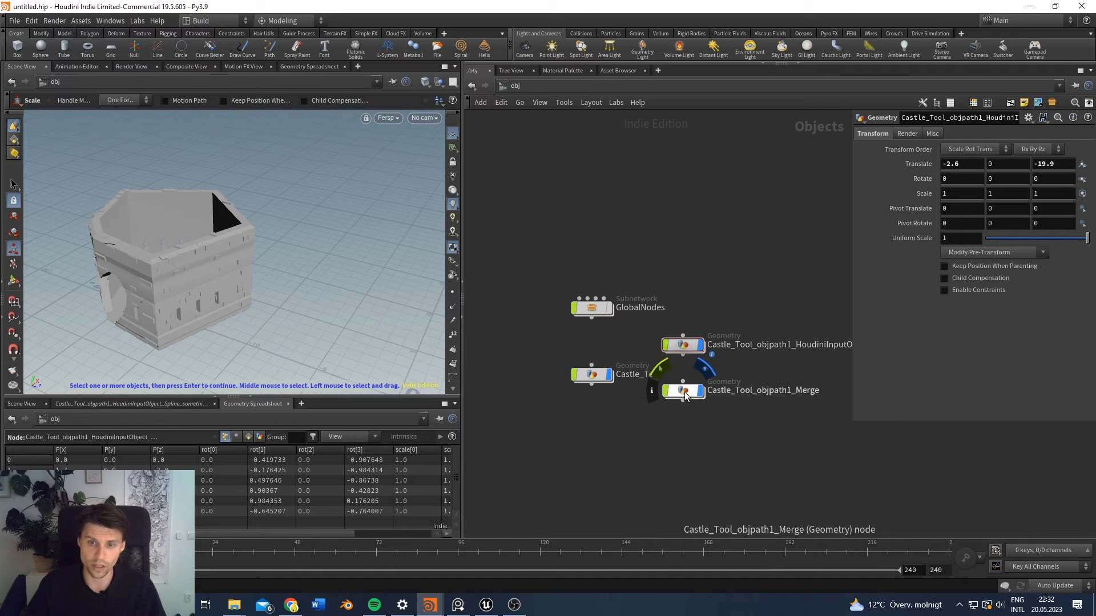
left_click_drag(593, 380, 574, 373)
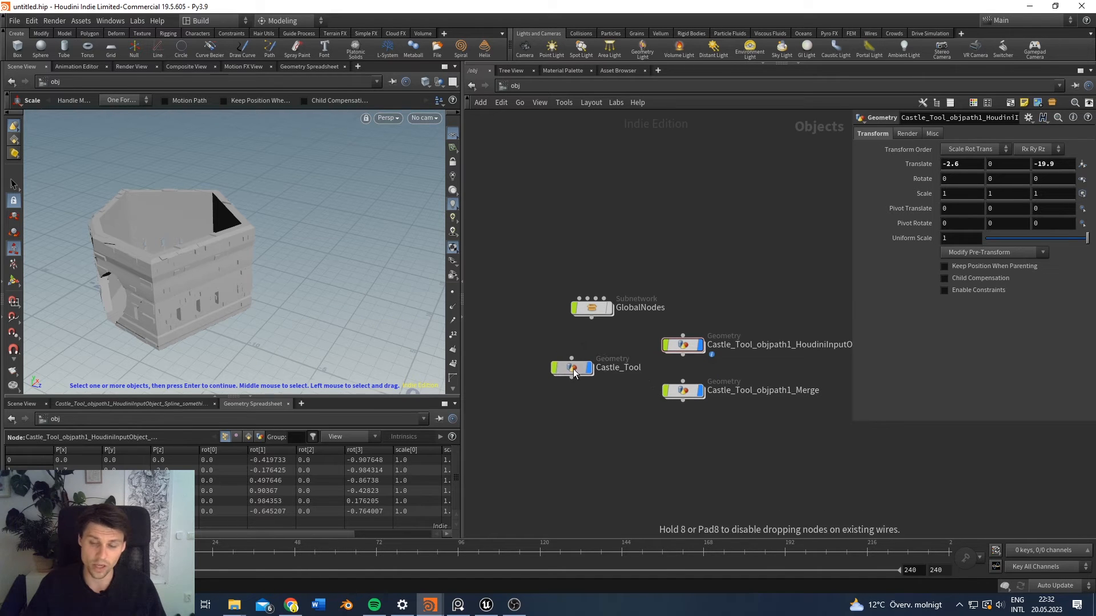
left_click_drag(749, 468, 555, 330)
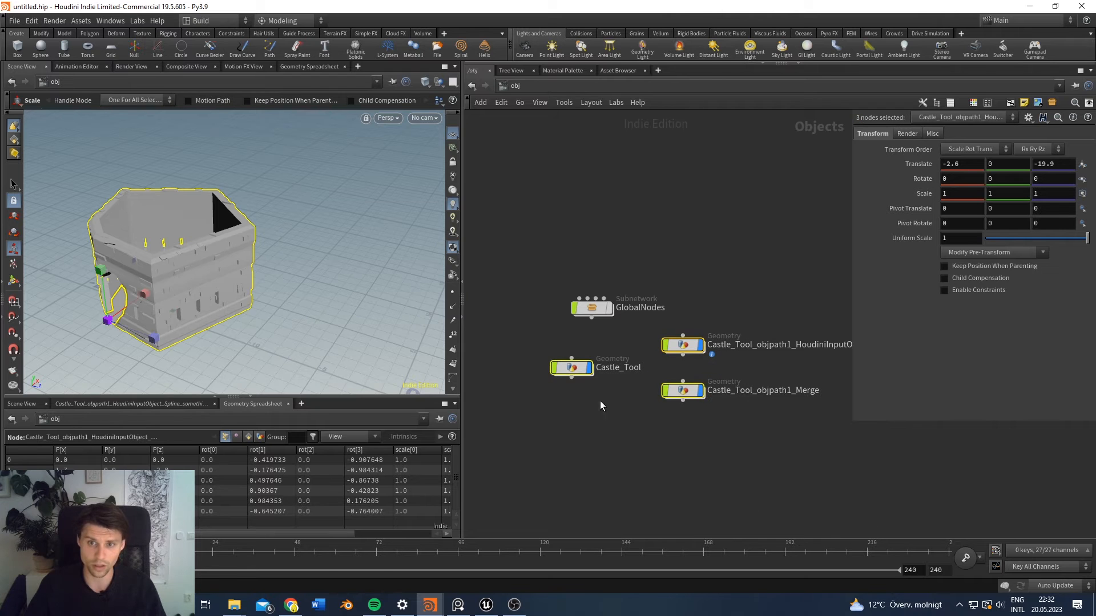
left_click(774, 433)
left_click_drag(236, 228, 377, 217, "alt")
key("e")
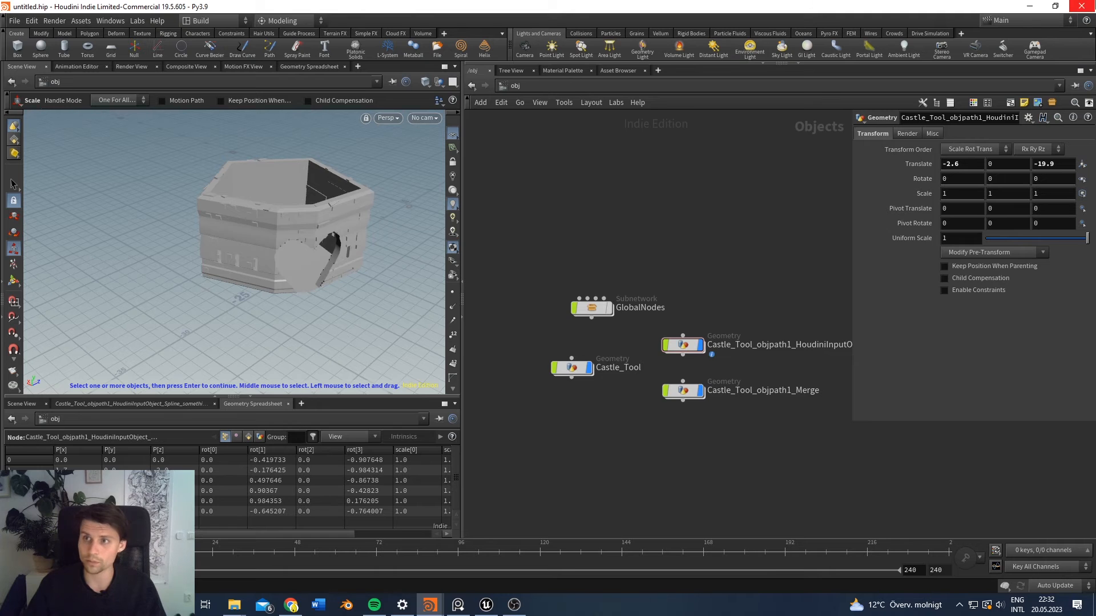
Step: Switch to the CastleTut_03_unstable scene, set the imported spline curve aside, and connect object_merge2 to clean1
key("alt+Tab")
key("alt+Tab")
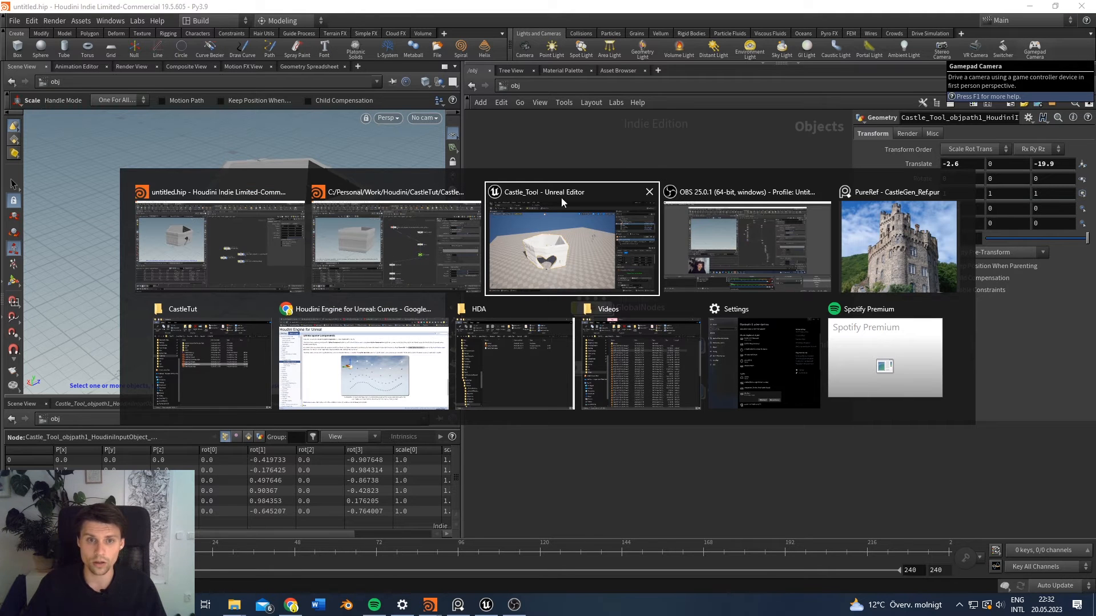
left_click(403, 249)
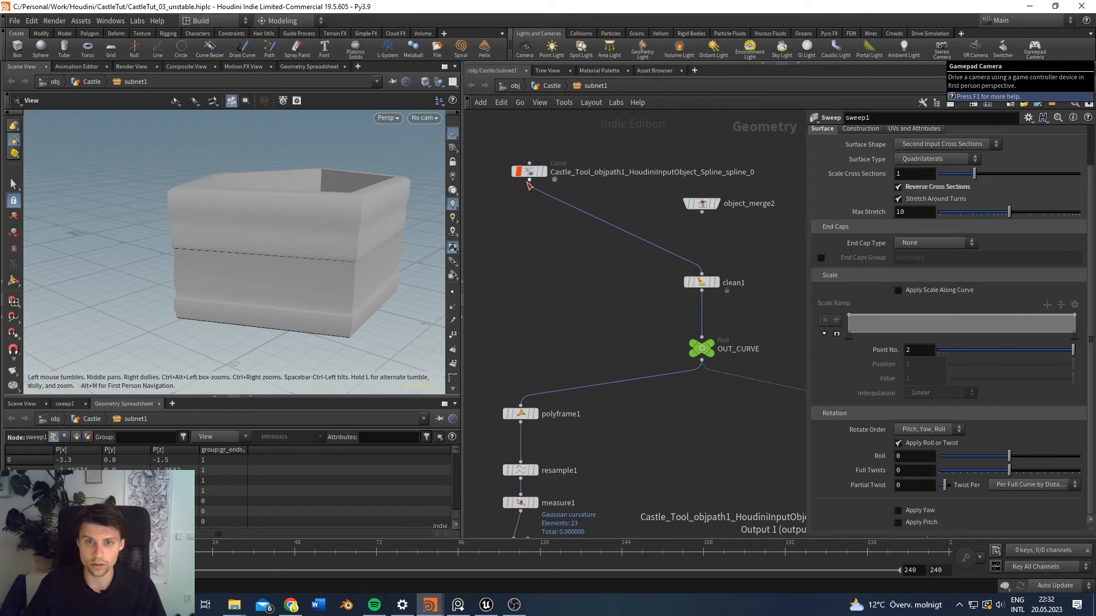
left_click_drag(536, 173, 560, 241)
left_click_drag(702, 212, 701, 276)
Step: Cut the imported spline curve node, curve3 and attribwrangle2 out of the subnet1 network
left_click_drag(559, 242, 569, 152)
key("ctrl+x")
scroll(542, 335, "down", 4)
scroll(702, 182, "up", 5)
left_click_drag(551, 190, 539, 345)
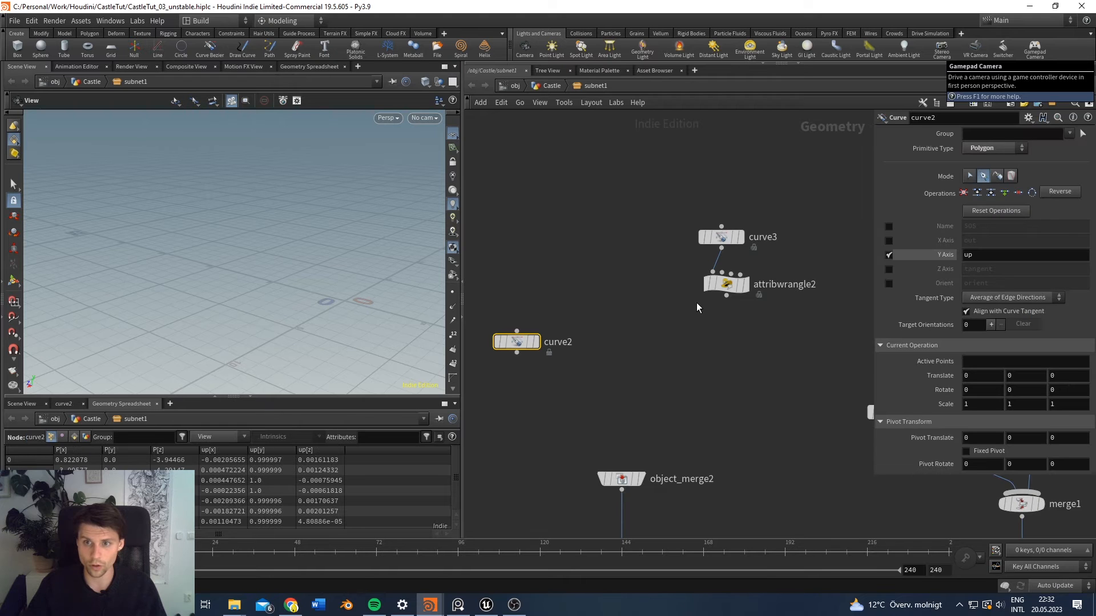
left_click_drag(769, 181, 684, 382)
key("ctrl+x")
Step: Reposition curve2 beside the object_merge2 node
middle_click_drag(635, 360, 716, 278)
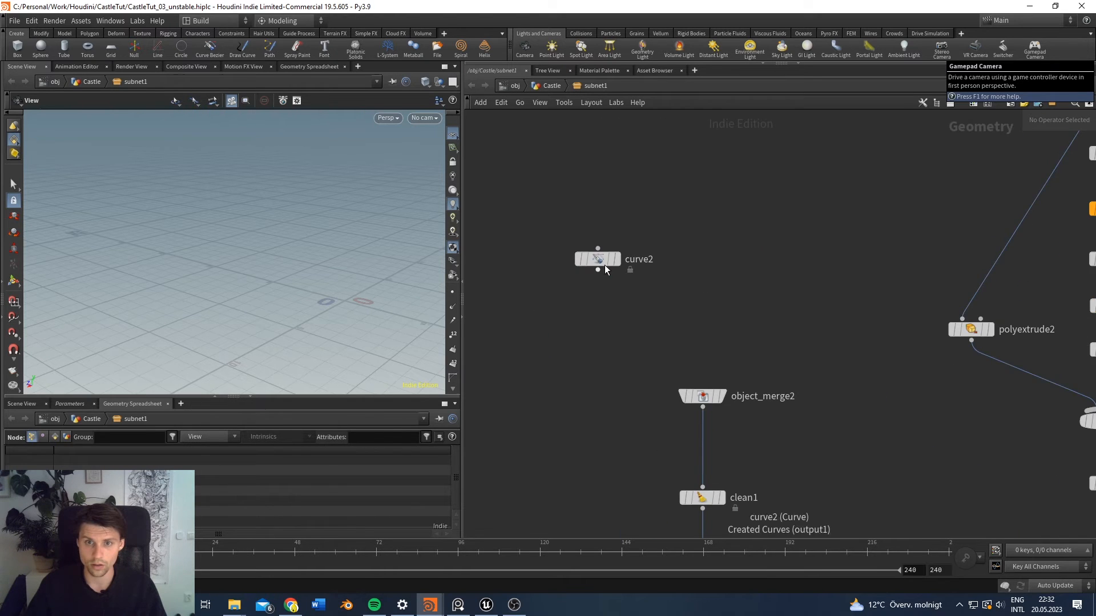
left_click(598, 261)
scroll(701, 231, "down", 3)
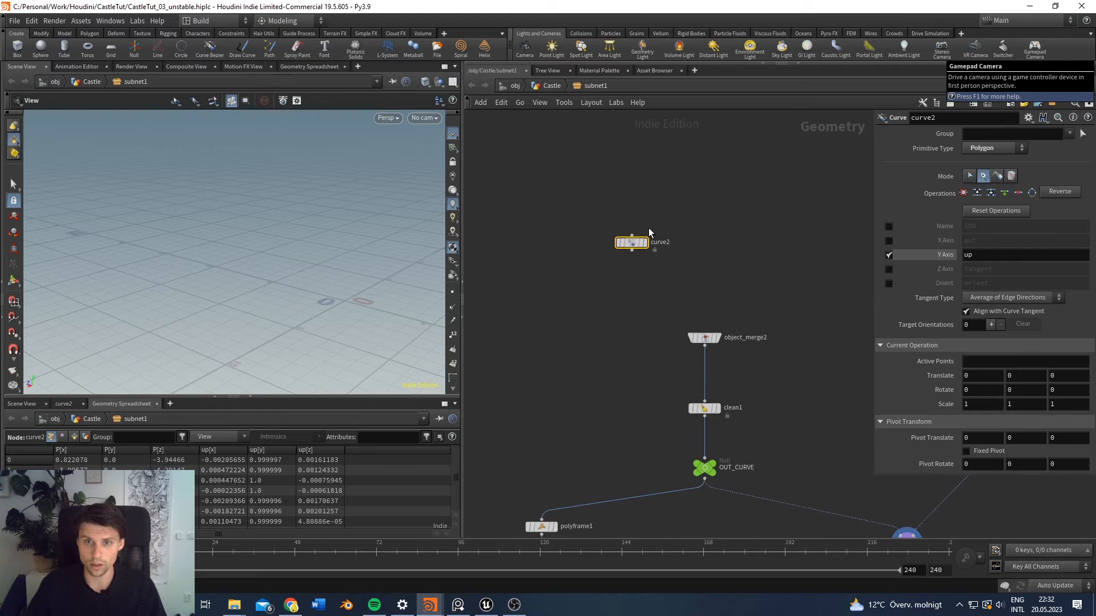
left_click_drag(630, 241, 576, 312)
middle_click_drag(601, 361, 561, 258)
left_click_drag(531, 208, 532, 177)
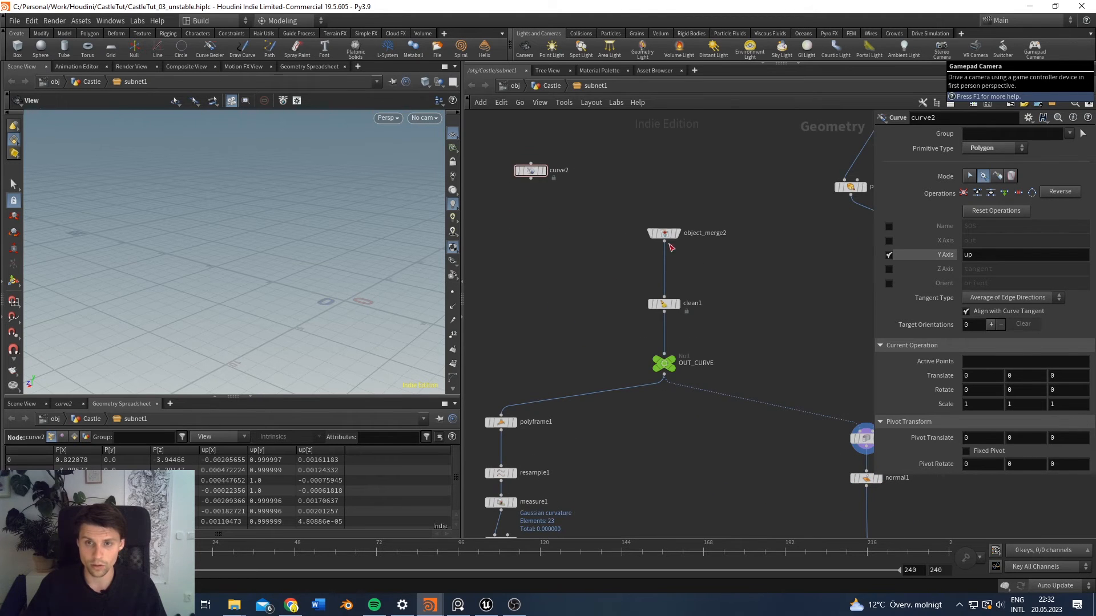
Step: Undo the curve2 moves and the removal of the spline curve, curve3 and attribwrangle2 nodes
mouse_move(665, 238)
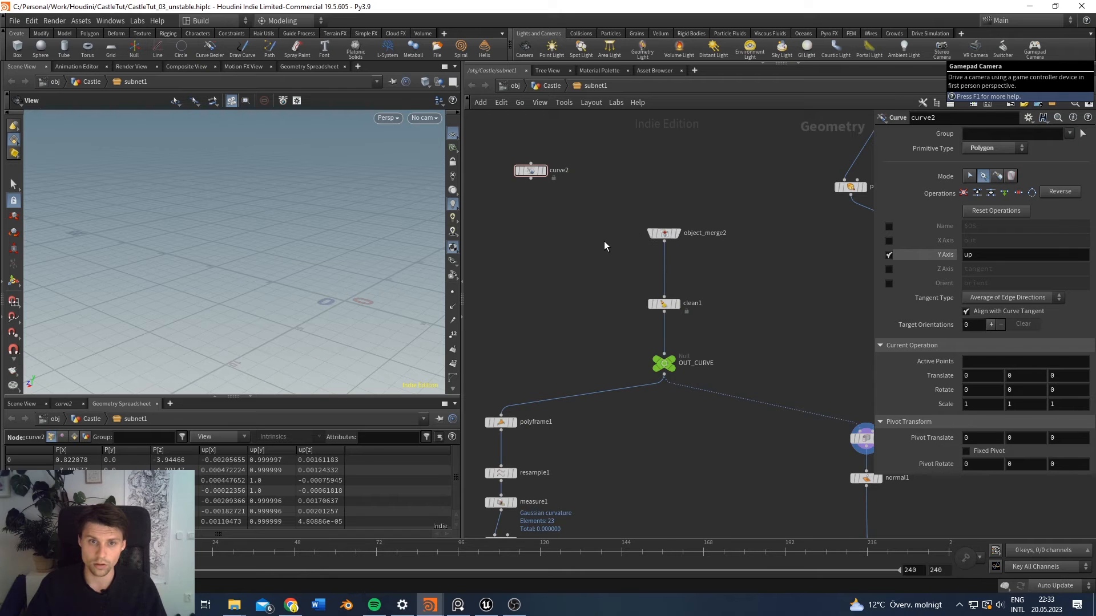
key("ctrl+z")
key("ctrl+z")
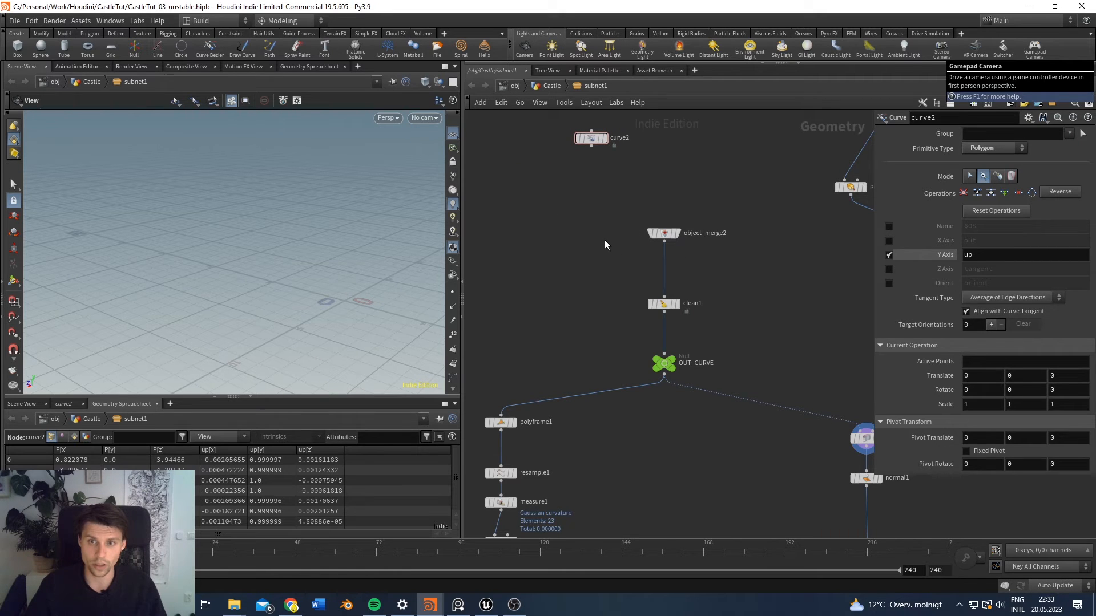
key("ctrl+z")
key("ctrl+z")
key("ctrl+z")
key("ctrl+z")
key("ctrl+z")
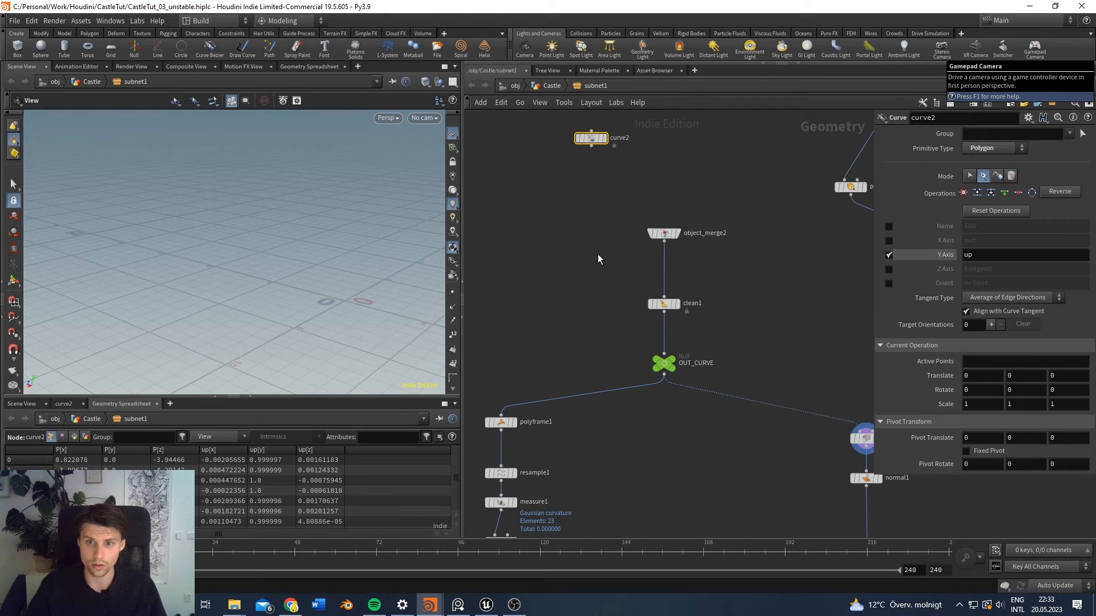
key("ctrl+z")
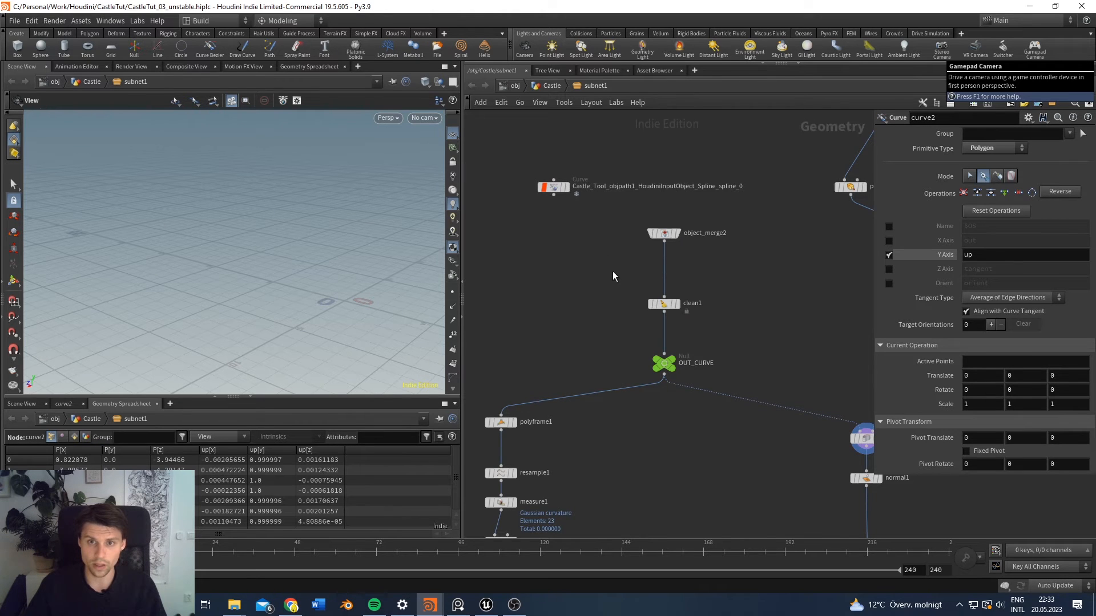
Step: Display the imported Castle_Tool spline curve and connect it to clean1 in place of object_merge2
left_click(568, 187)
left_click_drag(343, 293, 377, 171)
left_click_drag(555, 191, 567, 277)
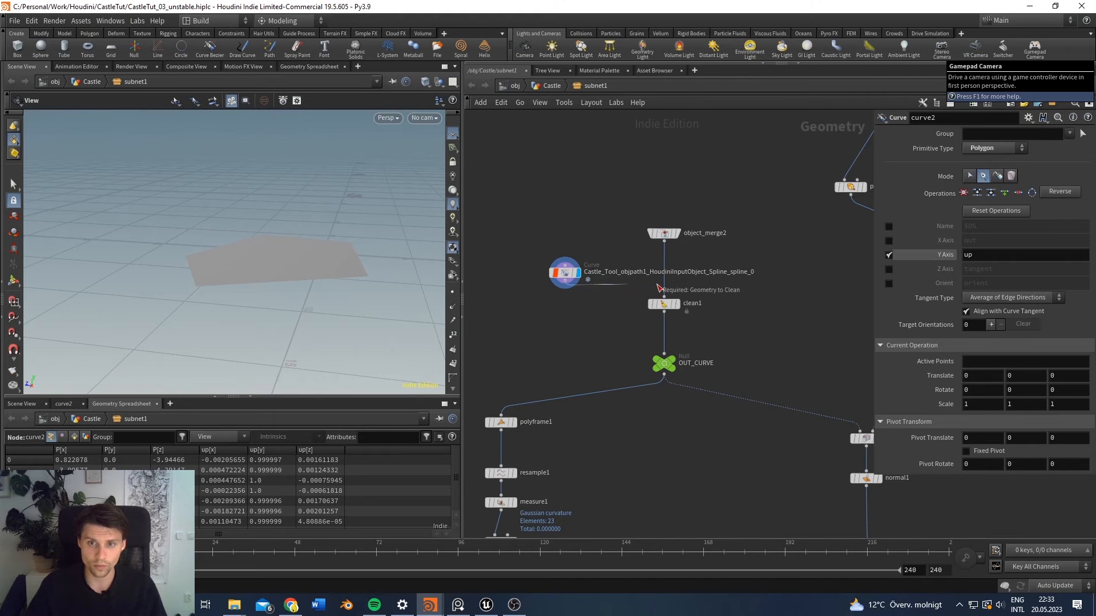
Step: Display successive stages of the network down to the final output and examine the resulting castle wall from above
scroll(651, 406, "down", 9)
middle_click_drag(669, 422, 667, 153)
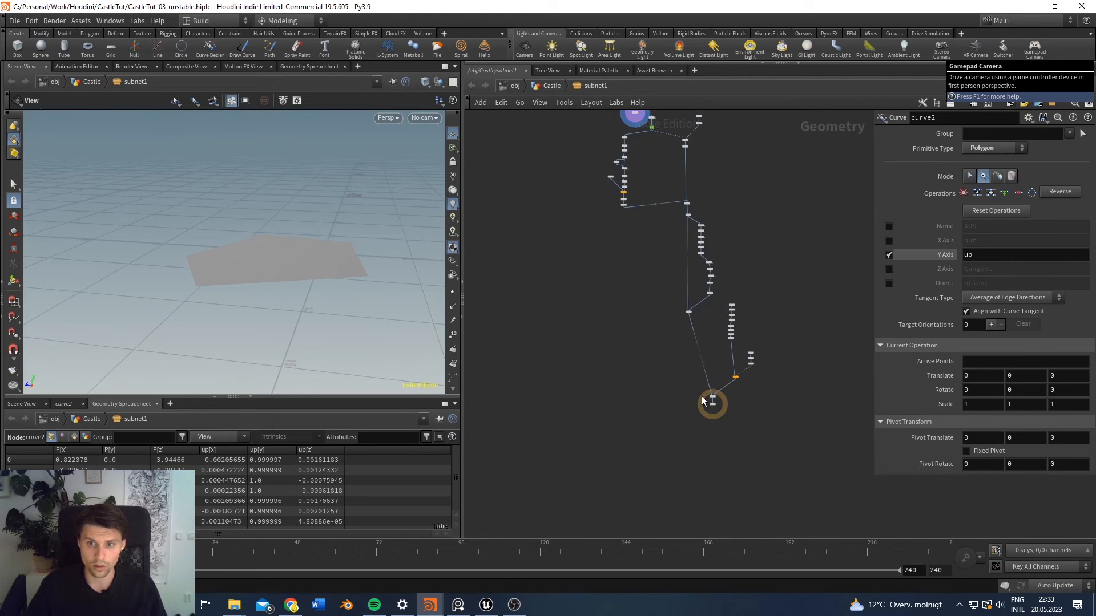
left_click(695, 202)
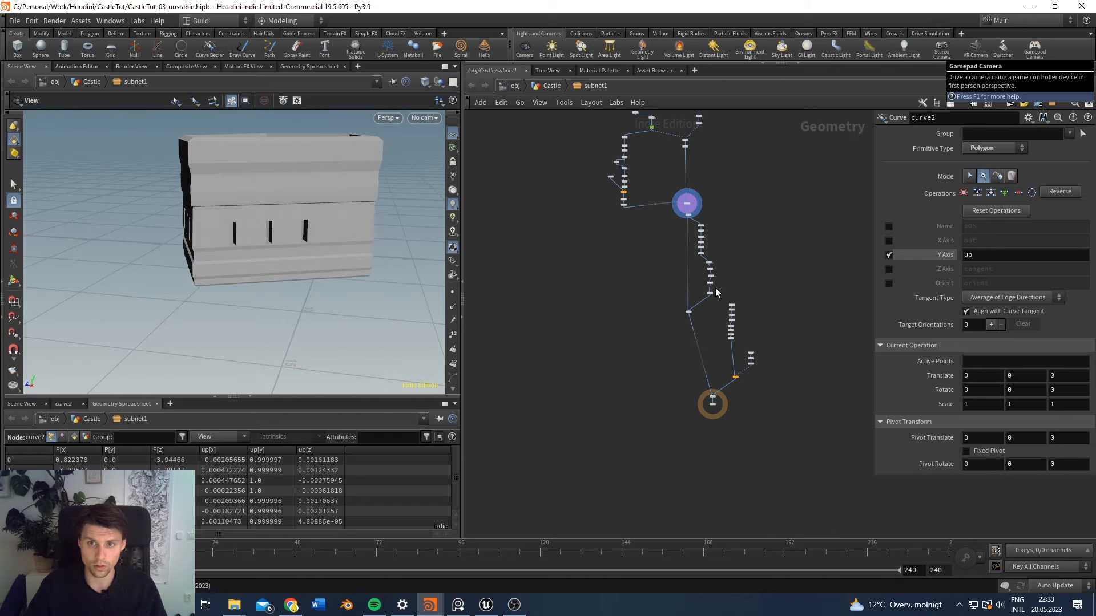
left_click(693, 311)
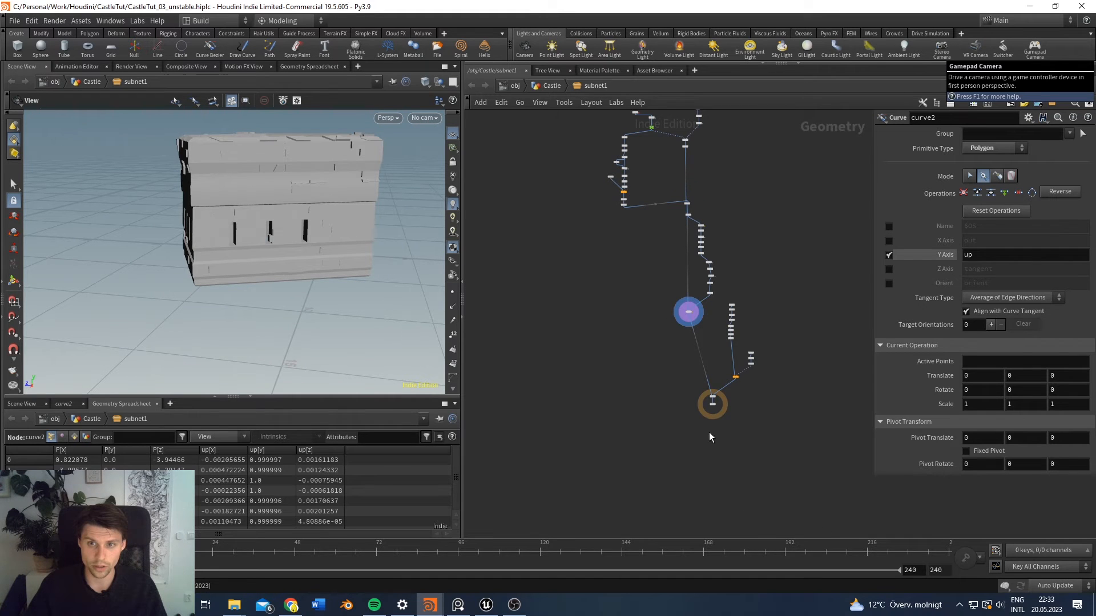
left_click(729, 394)
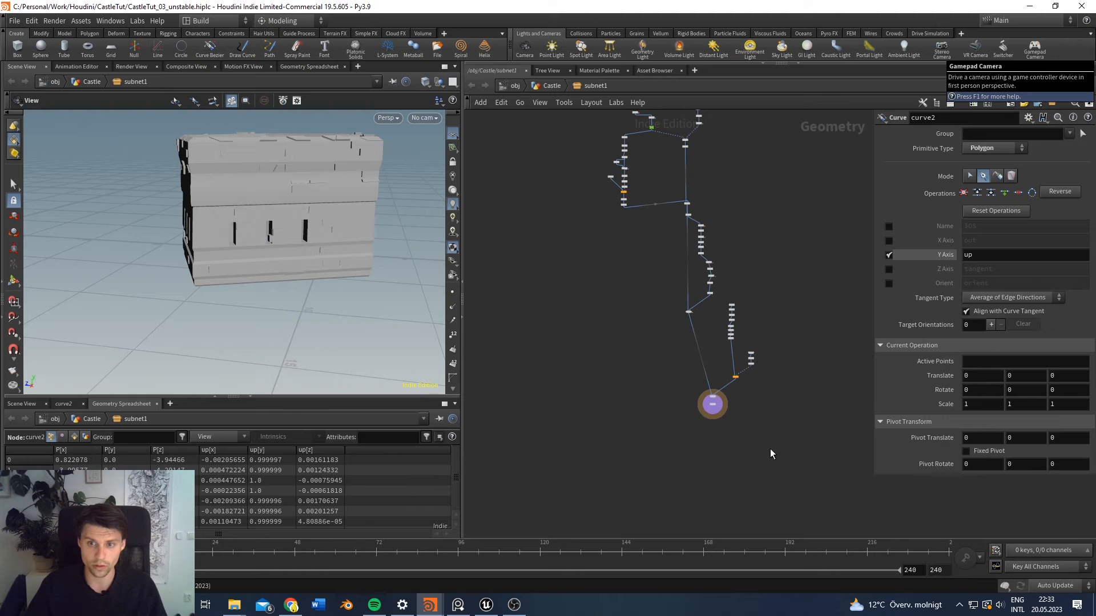
left_click_drag(343, 171, 318, 210, "alt")
scroll(318, 159, "down", 4)
middle_click_drag(249, 197, 249, 265, "alt")
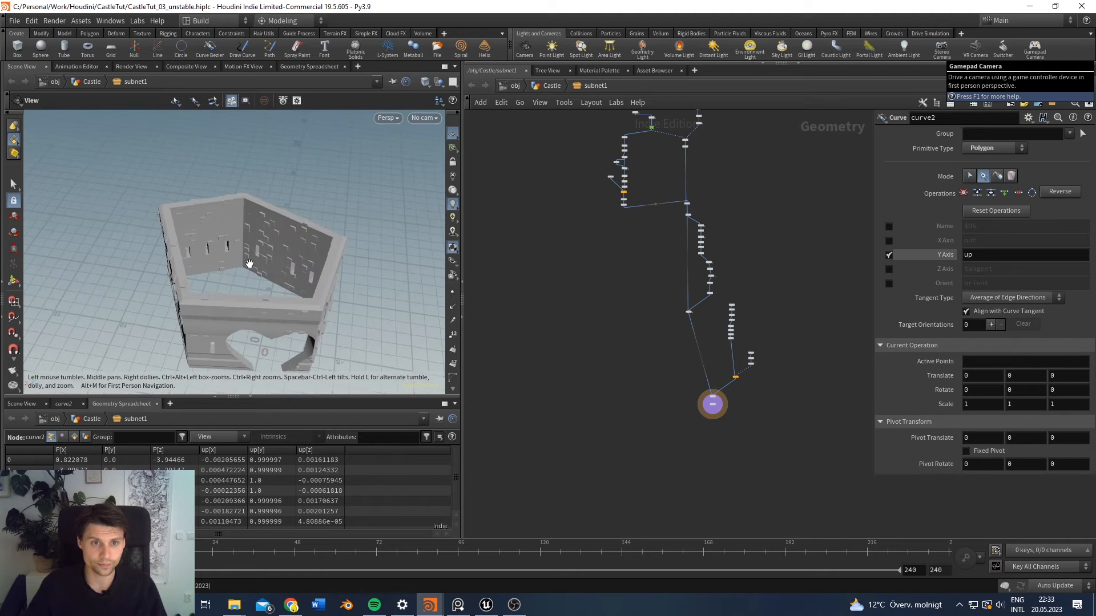
Step: Spread out the object_merge2 and imported spline curve nodes above clean1
scroll(643, 240, "up", 6)
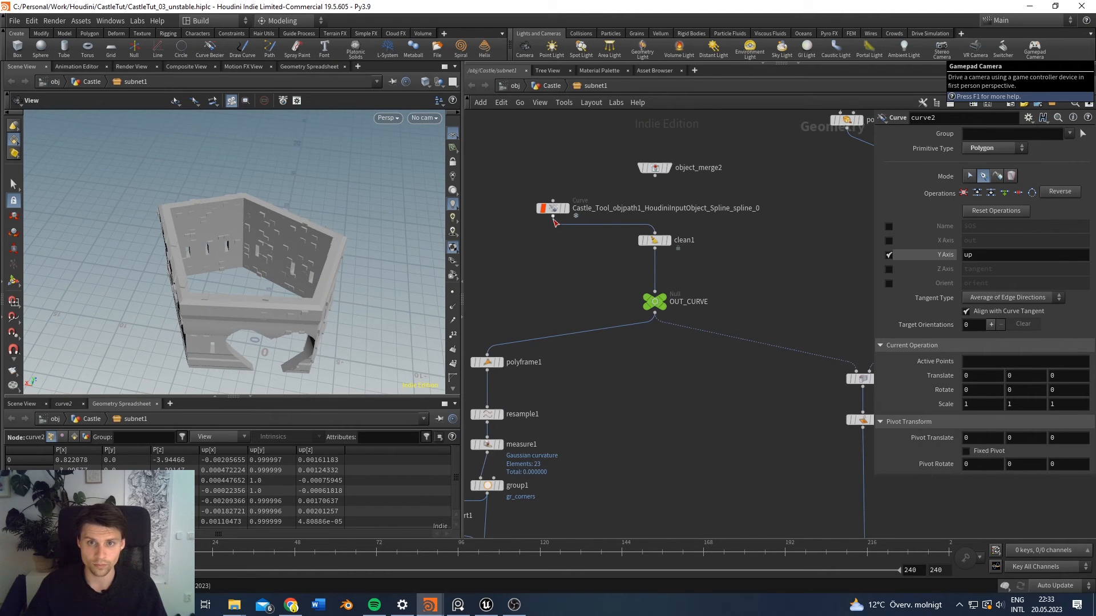
middle_click_drag(254, 281, 258, 259)
left_click_drag(665, 171, 674, 152)
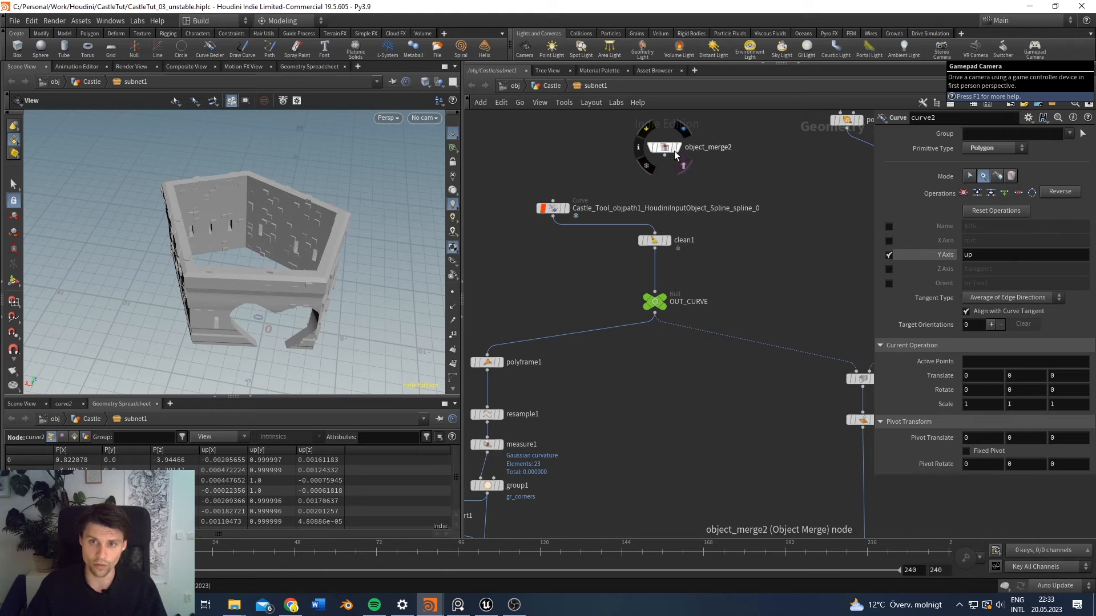
left_click_drag(552, 209, 548, 195)
left_click_drag(711, 218, 770, 227)
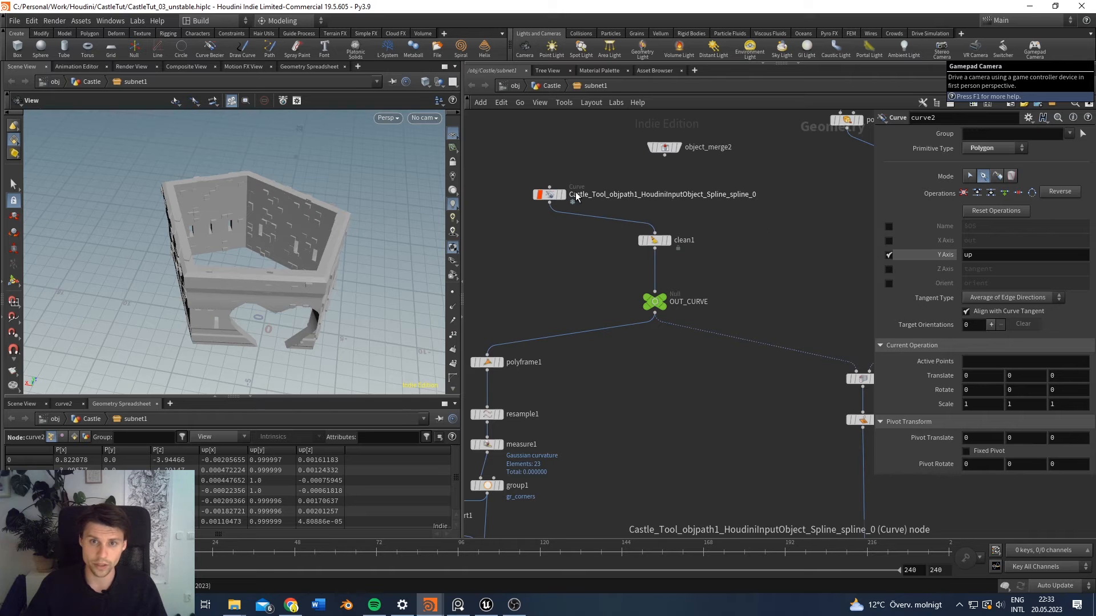
Step: Review the imported spline curve's parameters and point attributes together with the castle wall it generates
left_click_drag(262, 224, 296, 240)
scroll(542, 194, "up", 2)
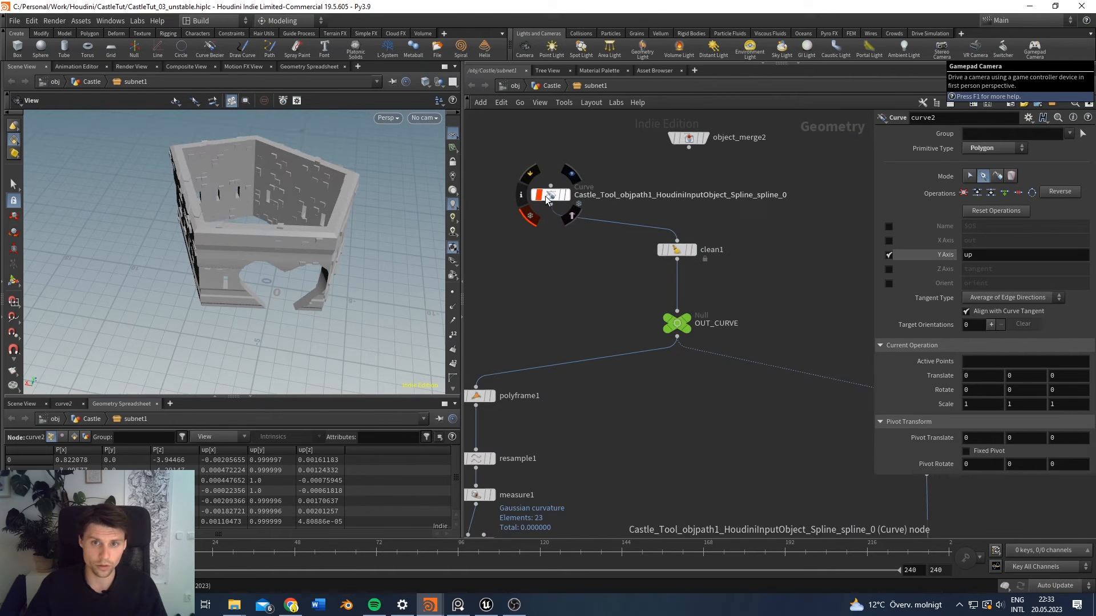
left_click(549, 195)
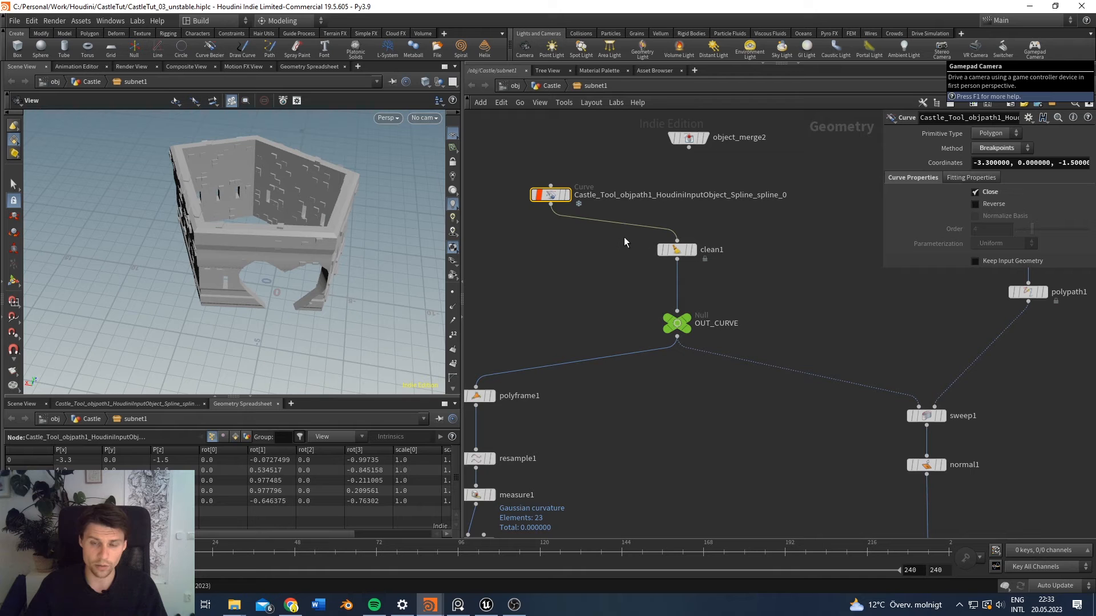
left_click_drag(248, 231, 273, 195)
middle_click_drag(273, 195, 275, 265)
Step: Move curve2 near the imported spline curve, and reconnect object_merge2 to clean1 as the network's input
scroll(502, 199, "down", 5)
middle_click_drag(501, 198, 548, 360)
scroll(589, 277, "up", 4)
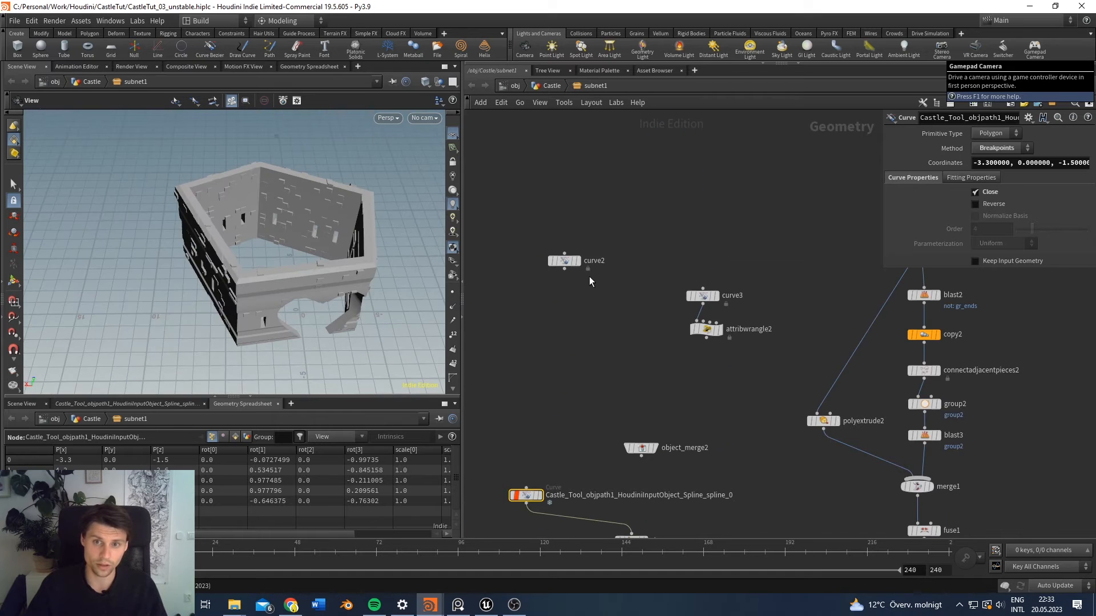
left_click_drag(546, 309, 533, 385)
middle_click_drag(533, 386, 566, 275)
left_click_drag(691, 216, 680, 302)
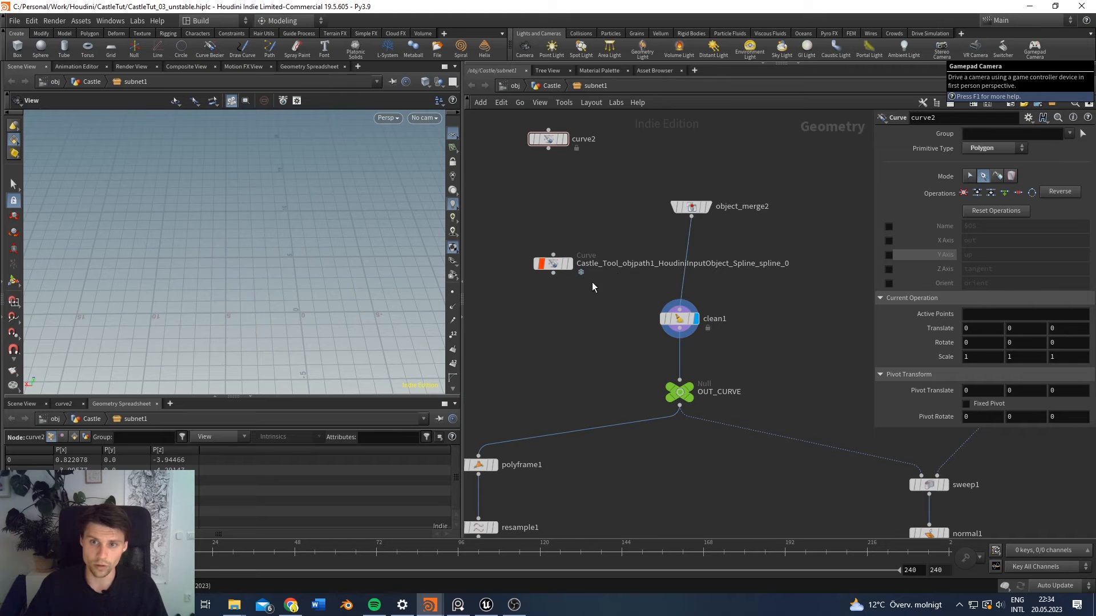
left_click_drag(689, 214, 678, 229)
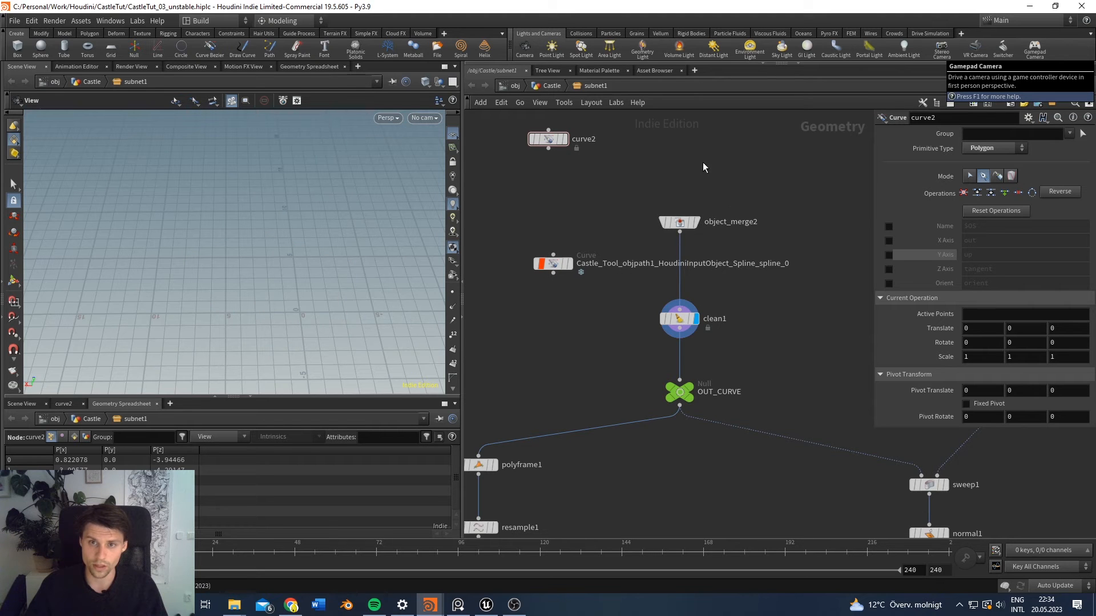
Step: Select object_merge2 and open the Castle_Tool asset's type properties to check the Object 1 (objpath1) operator path parameter
left_click(678, 221)
right_click(597, 88)
left_click(644, 341)
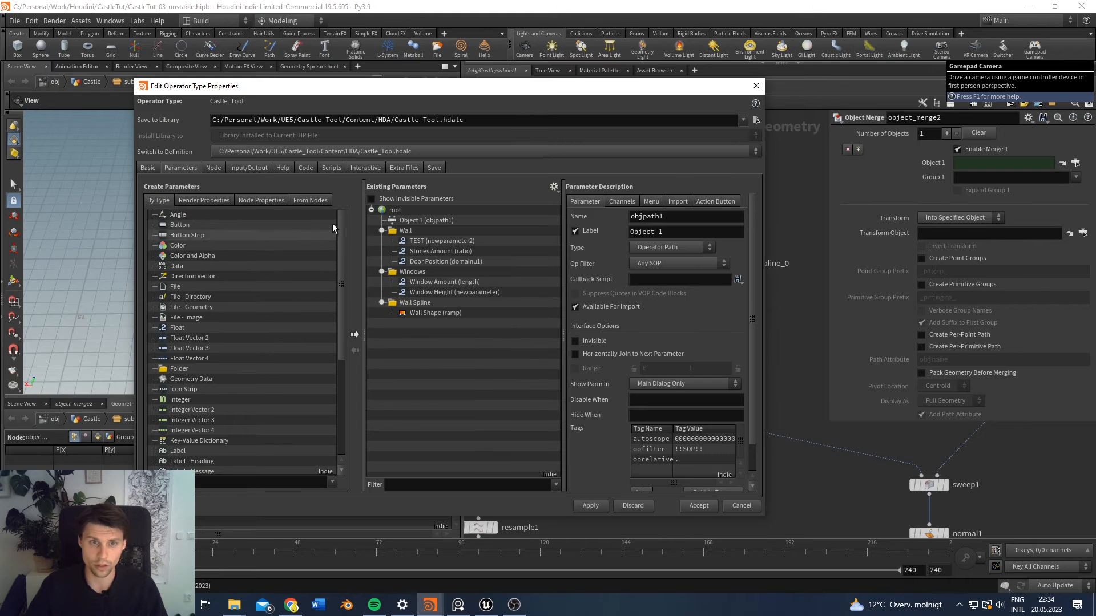
Step: Switch to the Unreal editor and rebuild the Castle_Tool Houdini asset
key("alt+Tab")
key("Tab")
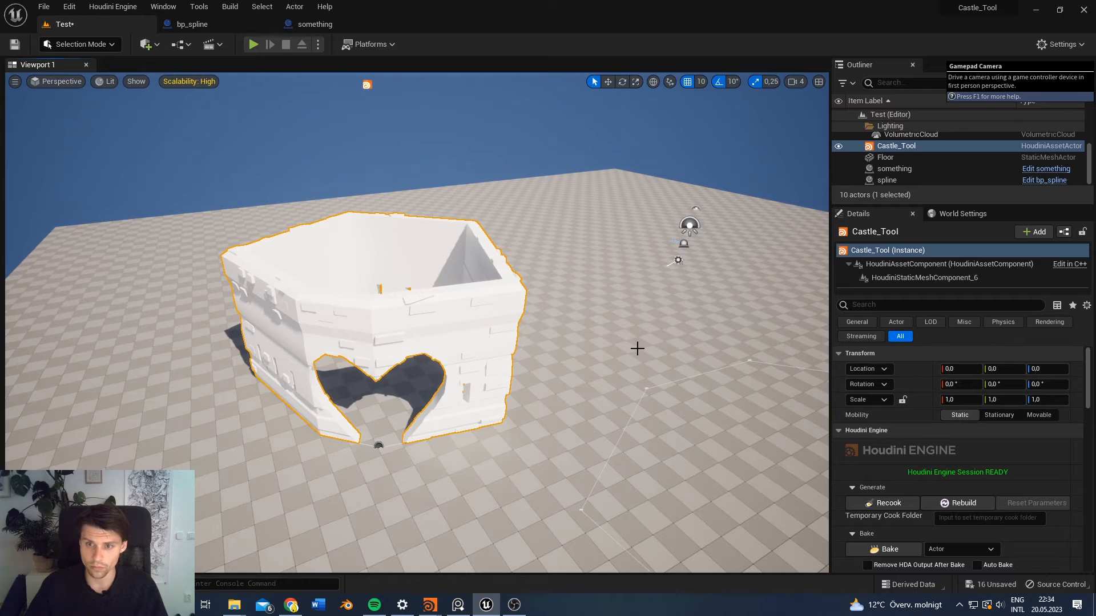
left_click(961, 503)
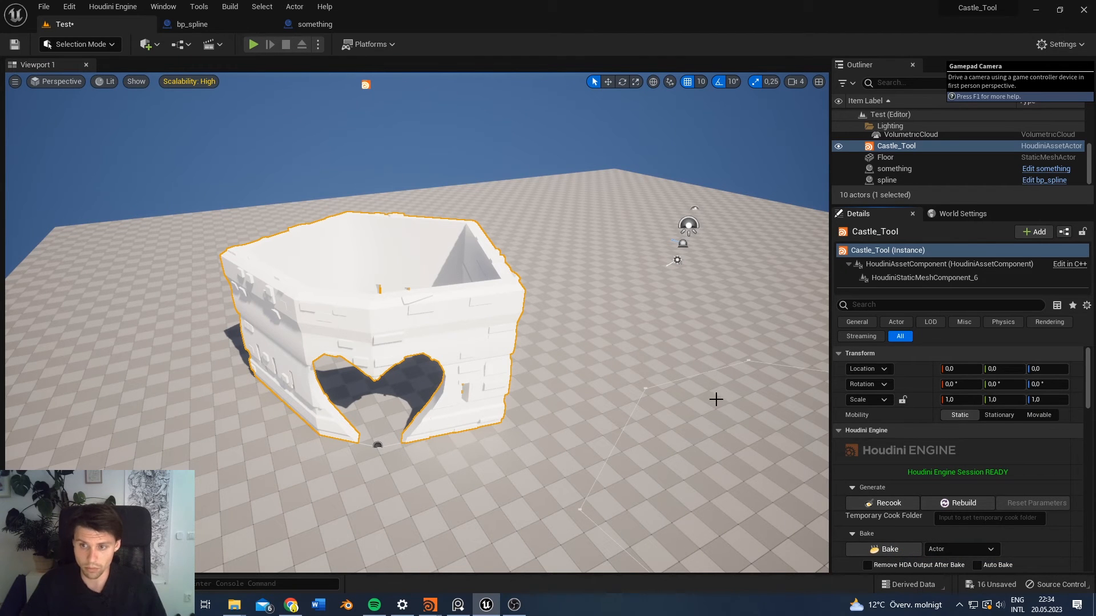
Step: Look around the castle wall and select the spline and something actors in turn to compare their outlines
right_click_drag(537, 410, 457, 354)
left_click(418, 311)
right_click_drag(418, 311, 496, 347)
left_click(498, 349)
left_click(382, 321)
right_click_drag(501, 368, 477, 361)
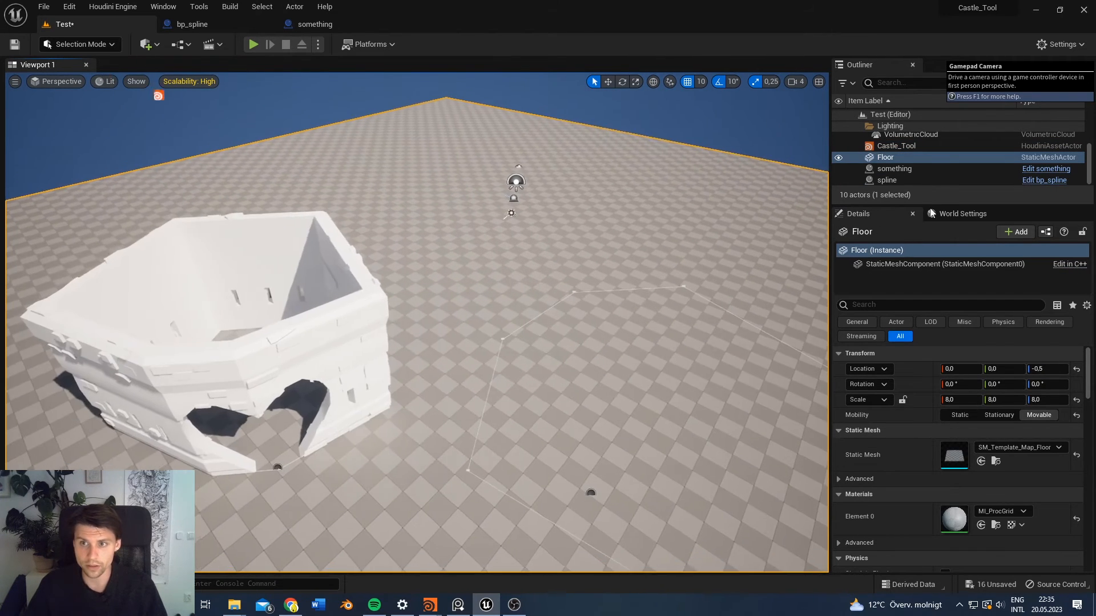
left_click(923, 178)
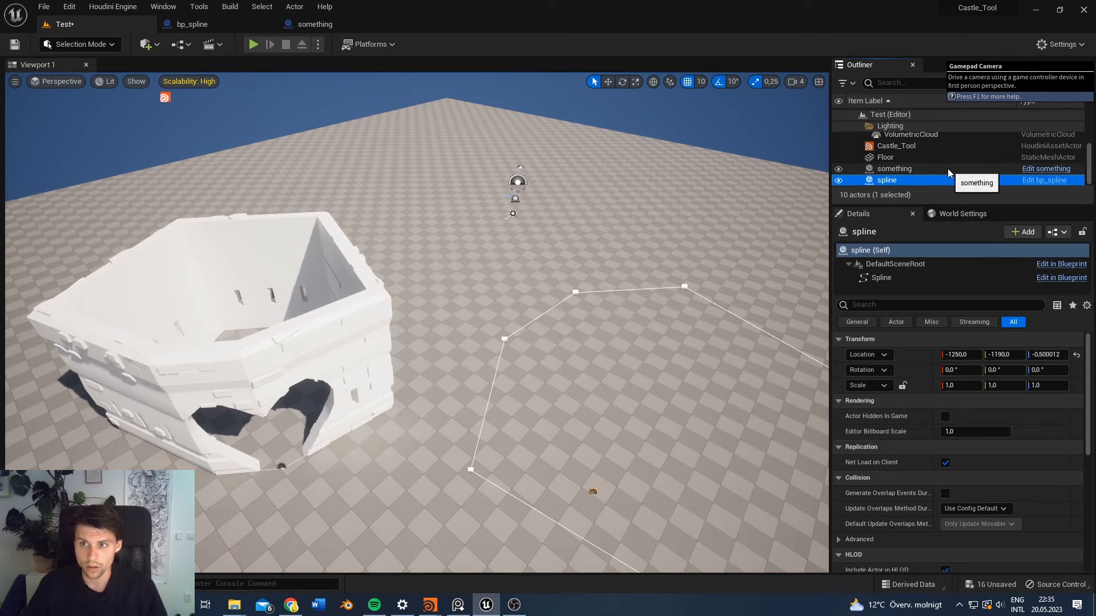
left_click(948, 170)
Step: Start deleting the something actor, but decline the deletion
mouse_move(634, 210)
right_mouse_down()
mouse_move(651, 163)
mouse_move(641, 209)
right_mouse_up()
key("Delete")
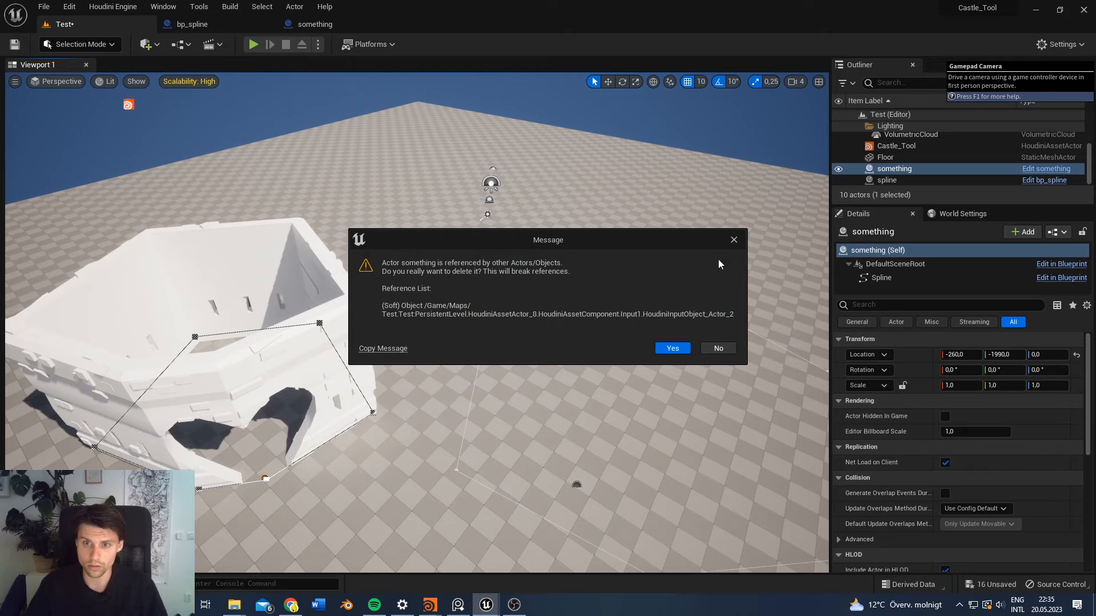
left_click(721, 350)
Step: Replace the Castle_Tool asset's Object 1 world outliner input with the spline actor as the current selection
left_click(902, 146)
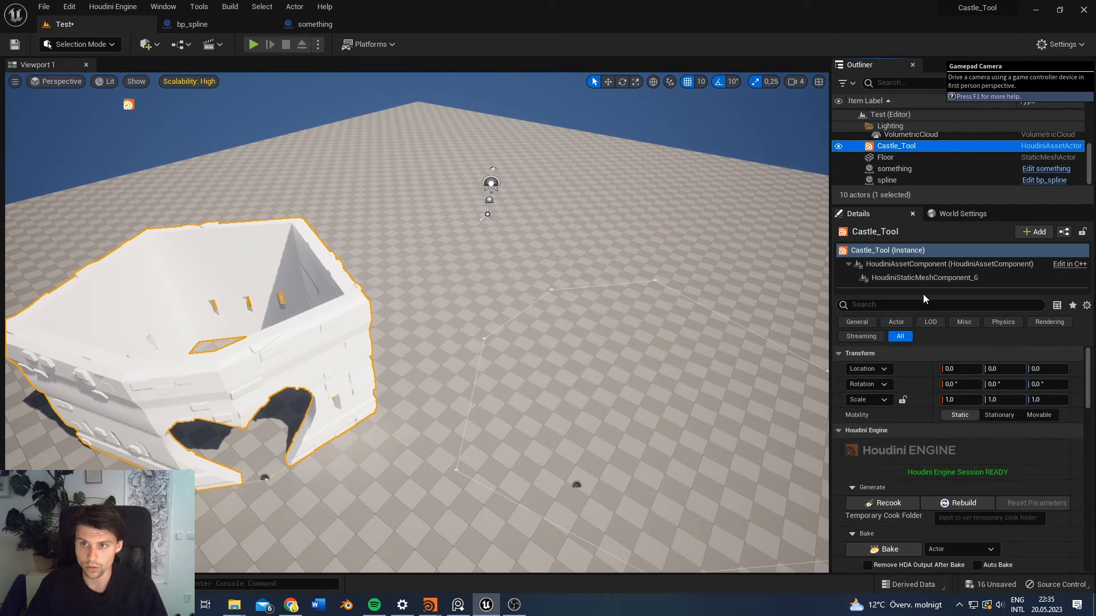
scroll(880, 444, "down", 4)
scroll(890, 434, "down", 3)
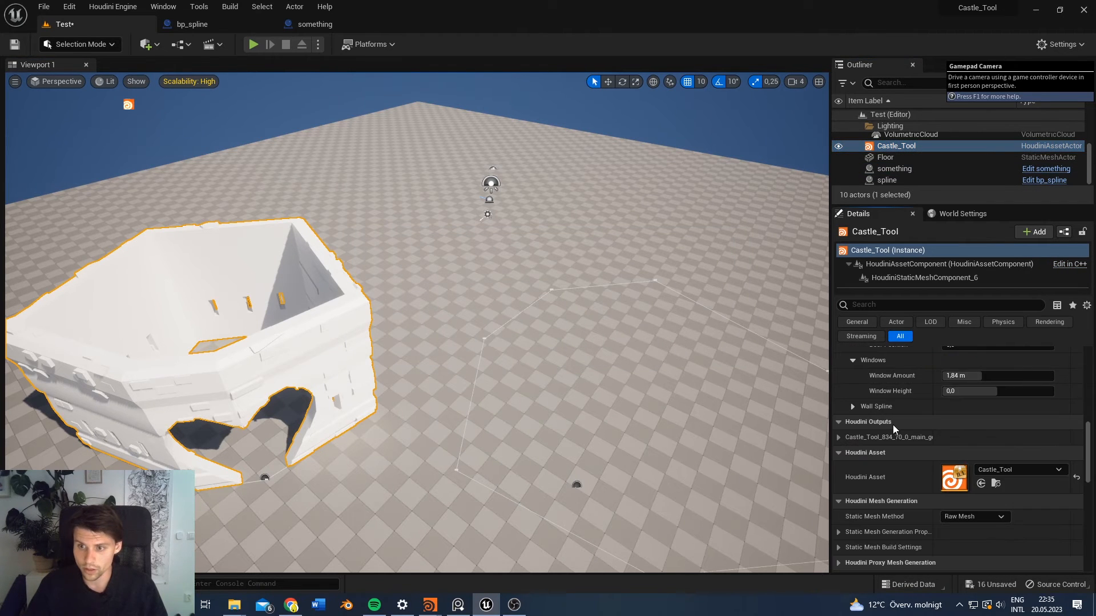
scroll(911, 461, "up", 2)
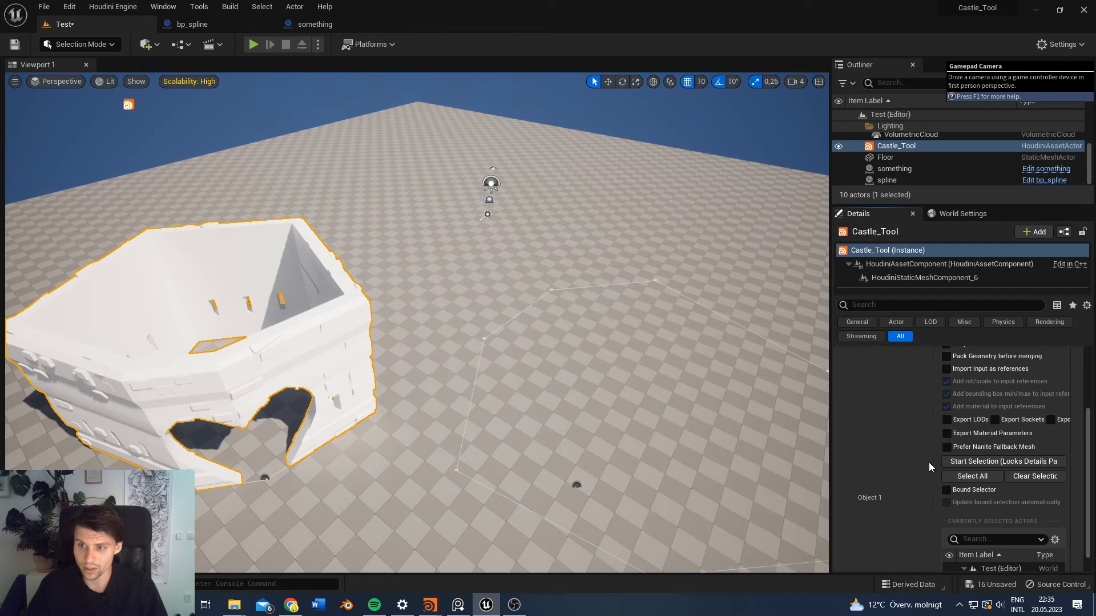
left_click(980, 462)
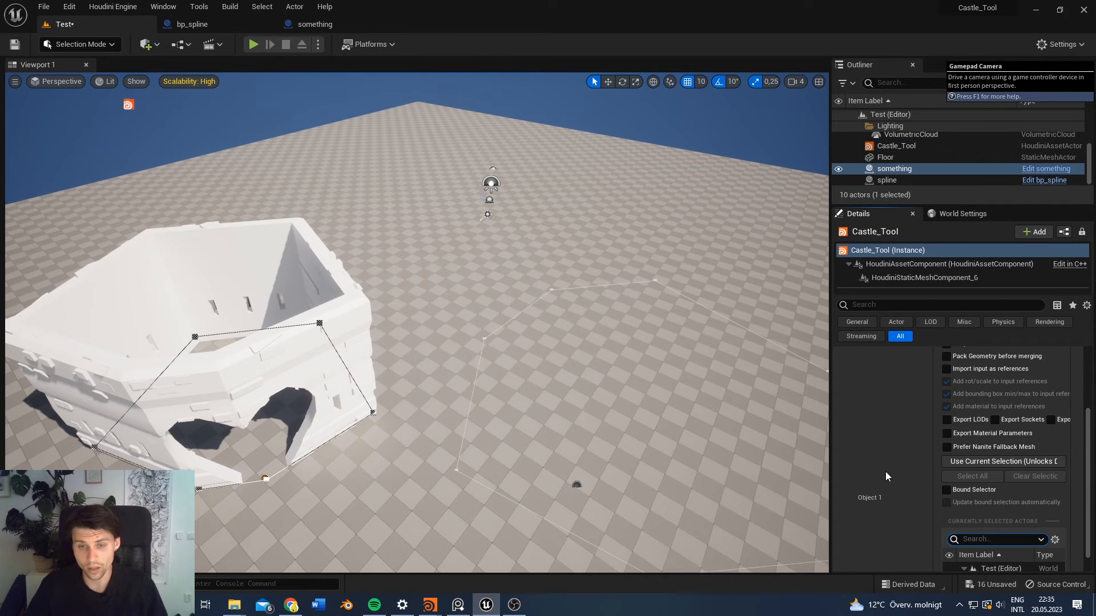
scroll(896, 470, "down", 1)
left_click(936, 180)
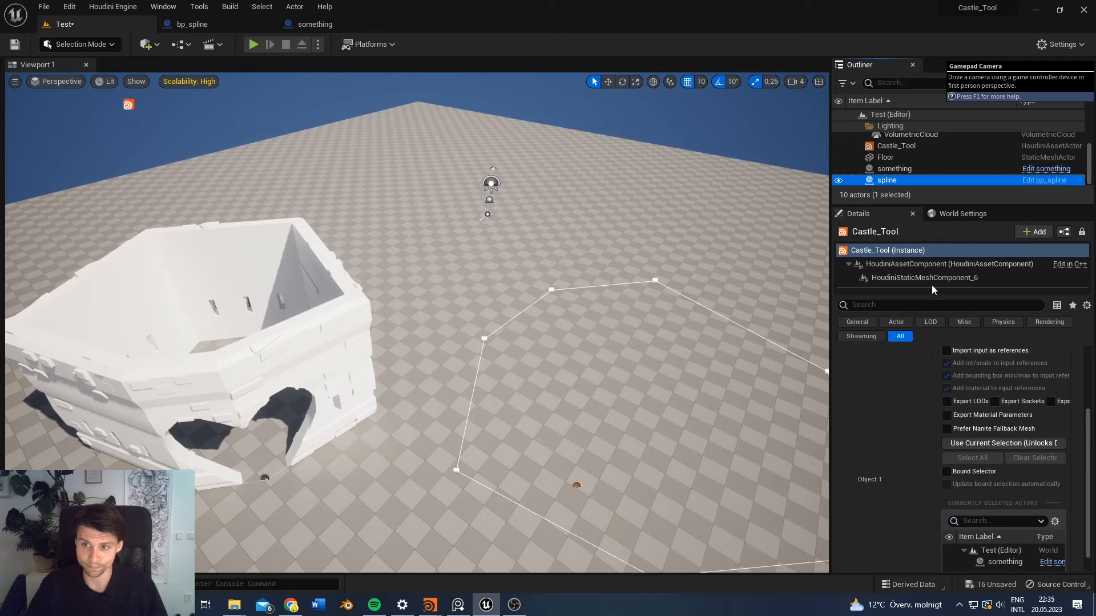
left_click(988, 443)
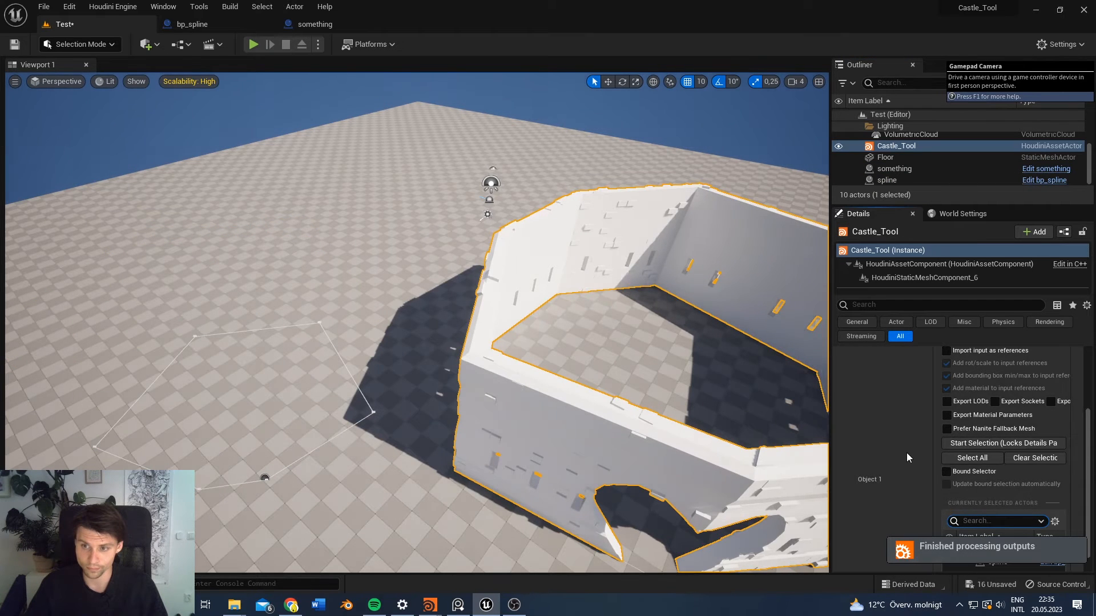
Step: Delete the something actor from the level and accept breaking its references
scroll(908, 455, "down", 5)
left_click(948, 169)
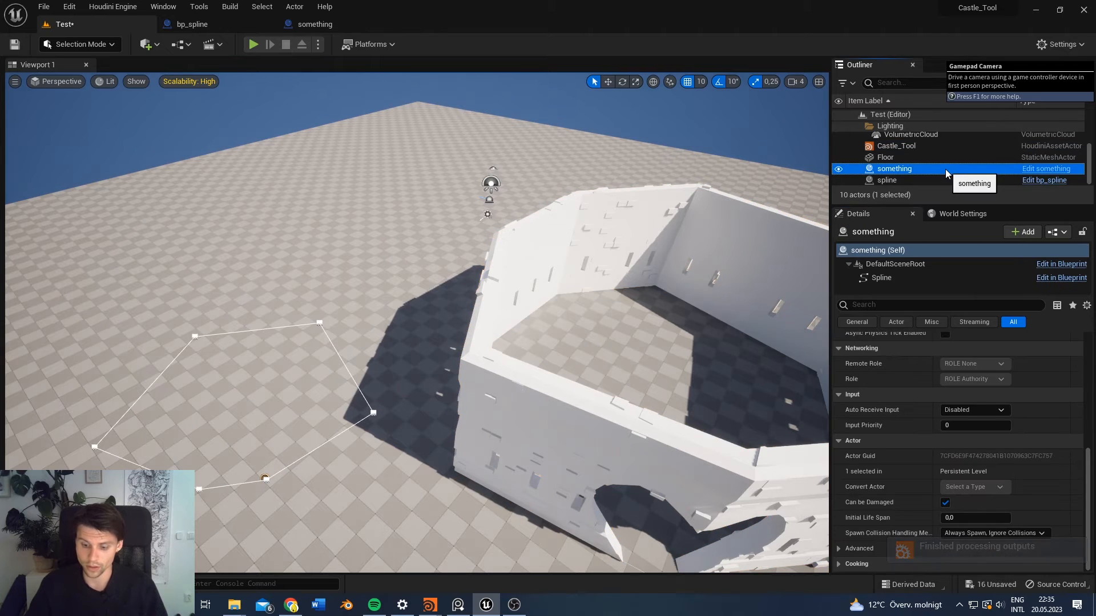
key("Delete")
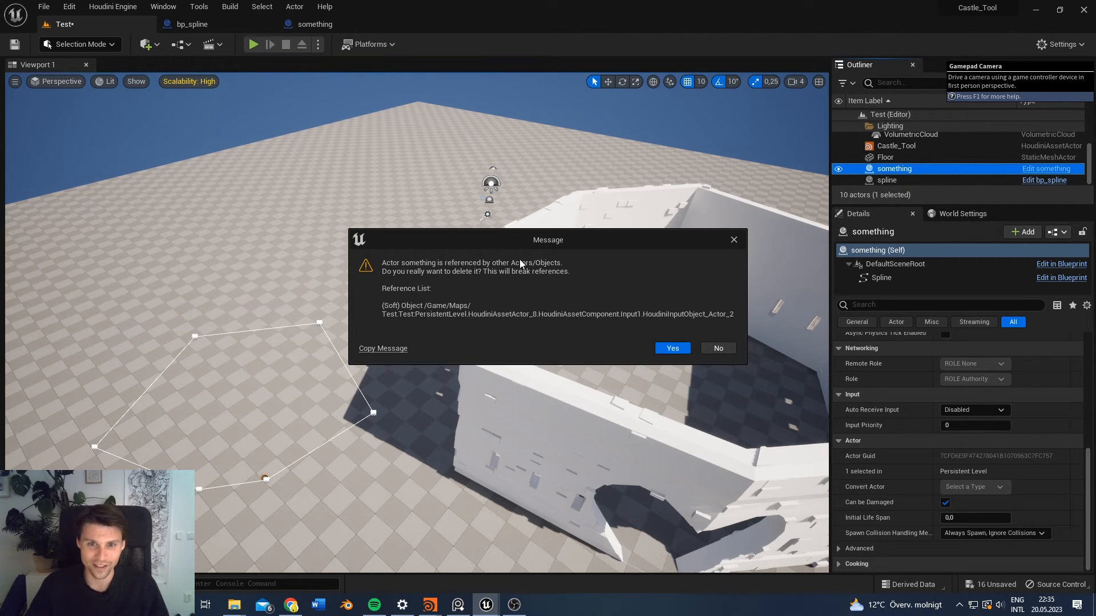
left_click(665, 348)
Step: Recook the Castle_Tool Houdini asset and view the whole castle
left_click(896, 157)
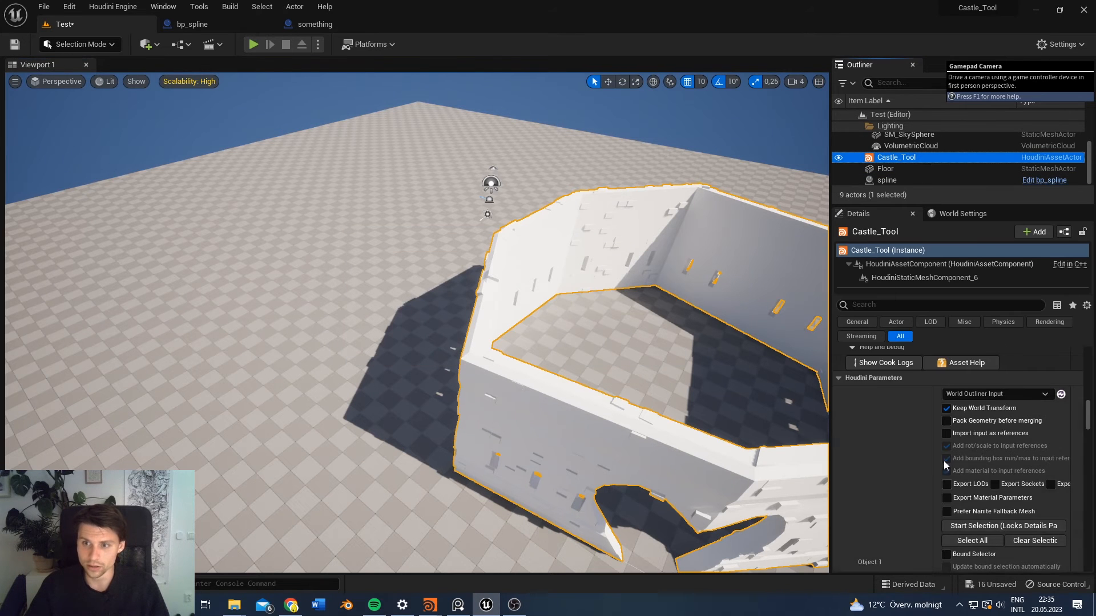
scroll(941, 375, "up", 3)
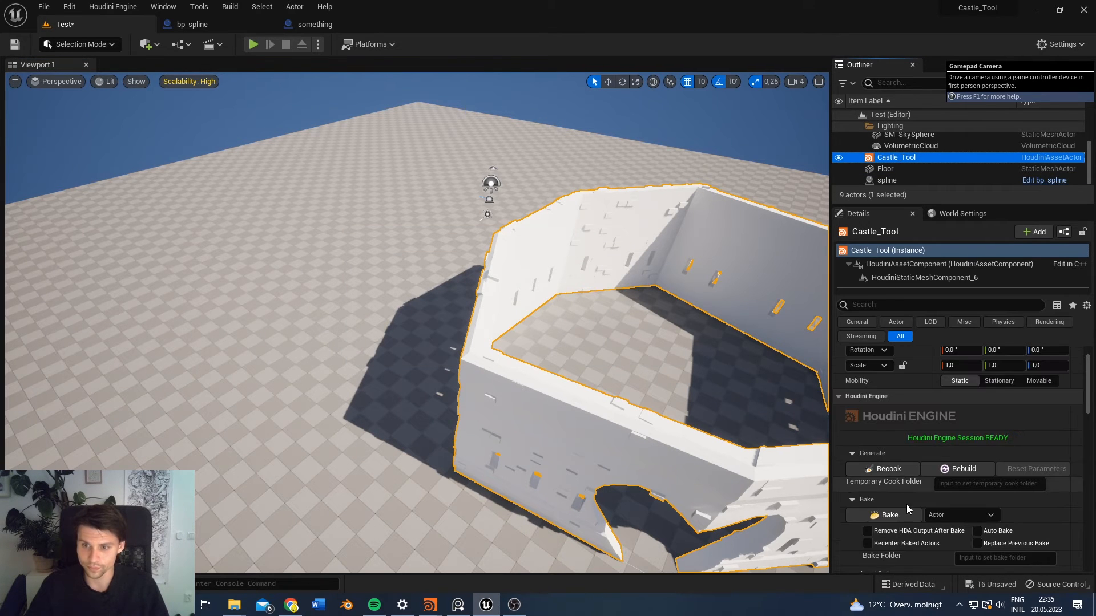
scroll(1057, 495, "up", 1)
left_click(883, 503)
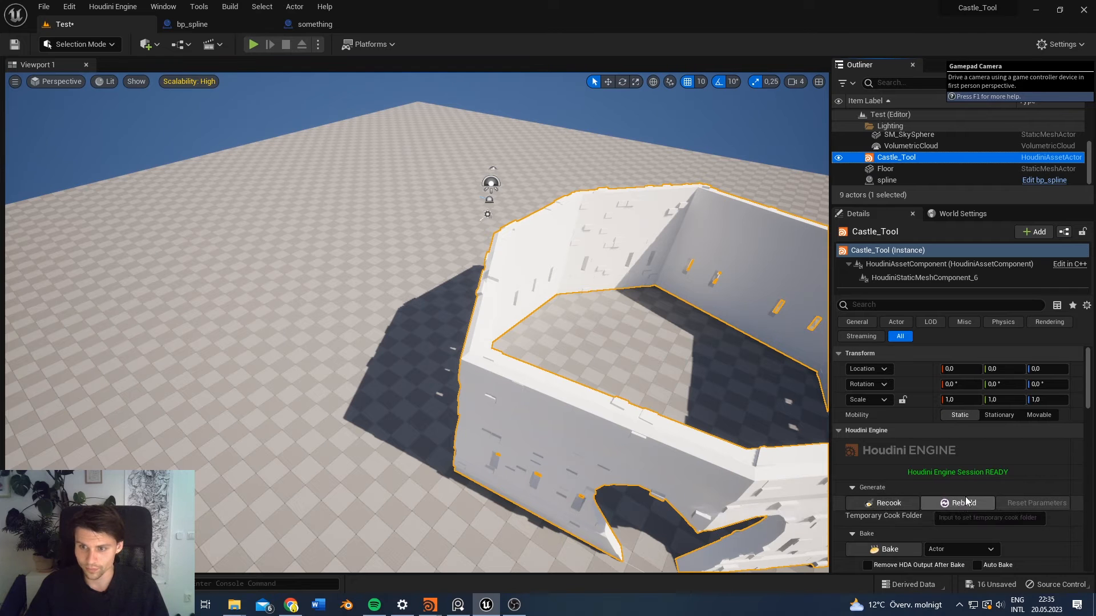
right_click_drag(529, 318, 461, 366)
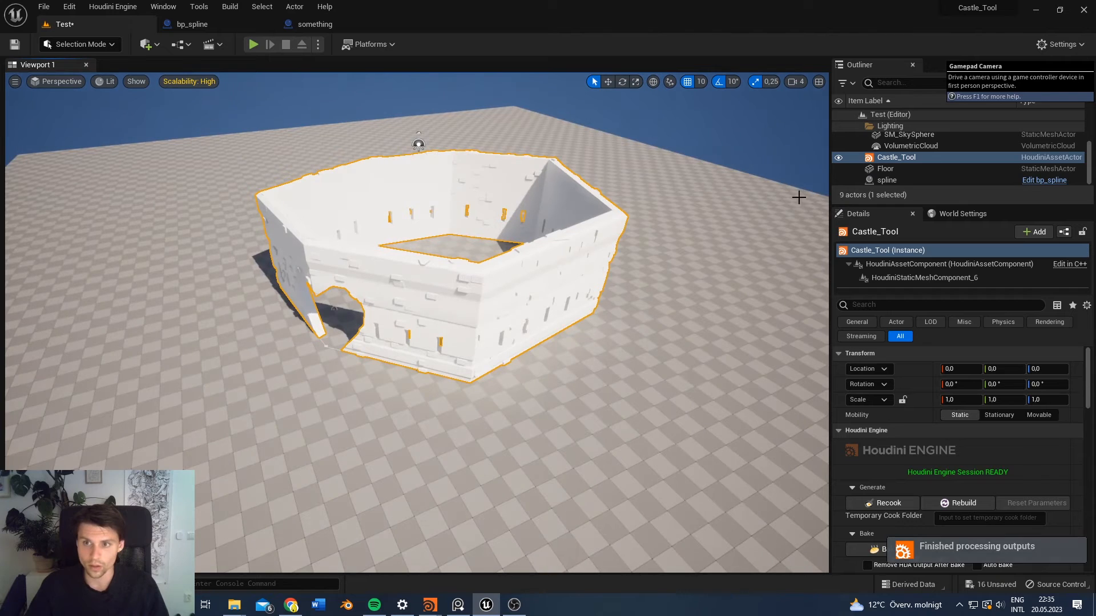
Step: Offset the Castle_Tool actor from its spline by setting its X location to 400
left_click(891, 180)
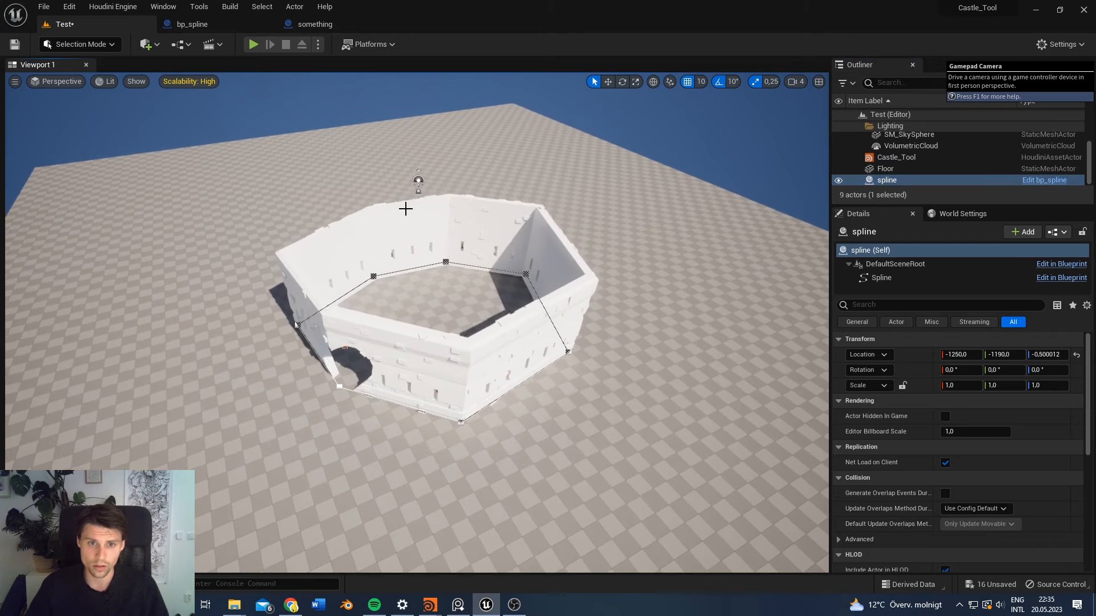
left_click(398, 235)
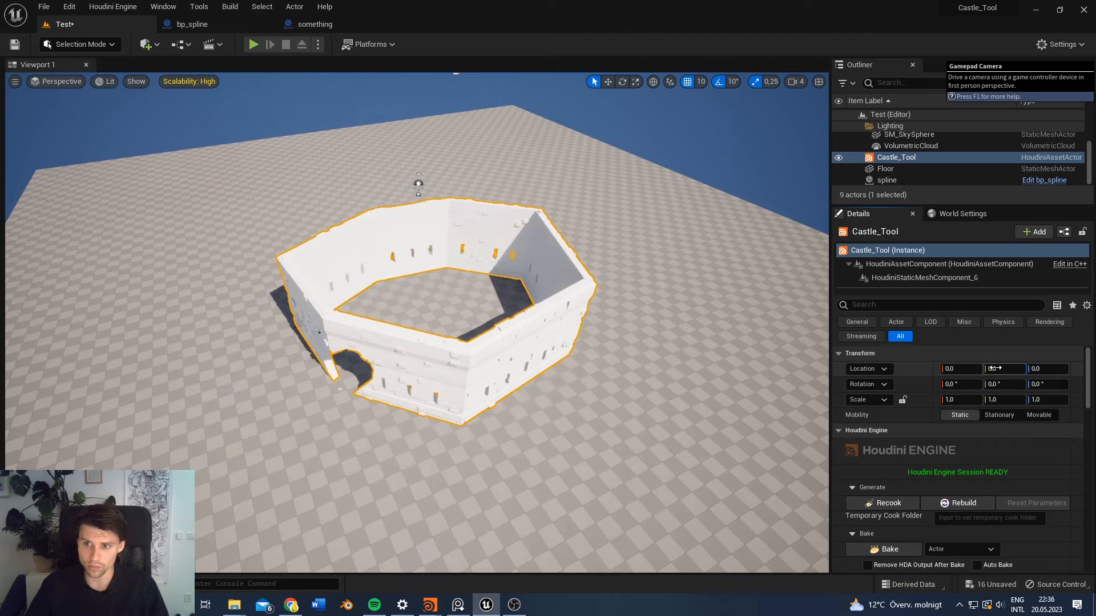
left_click(961, 368)
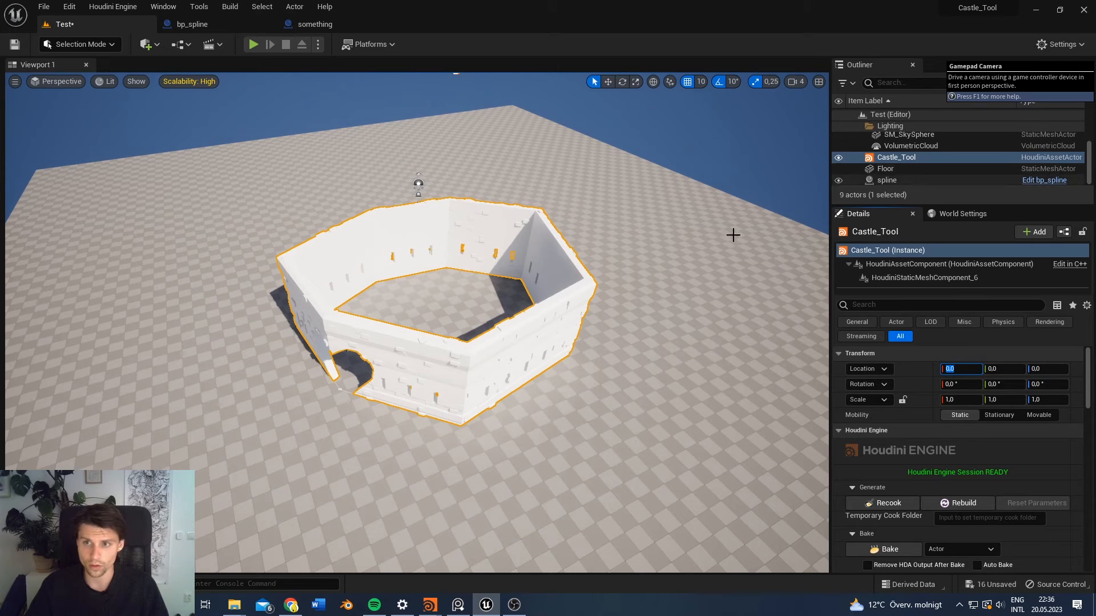
type("100")
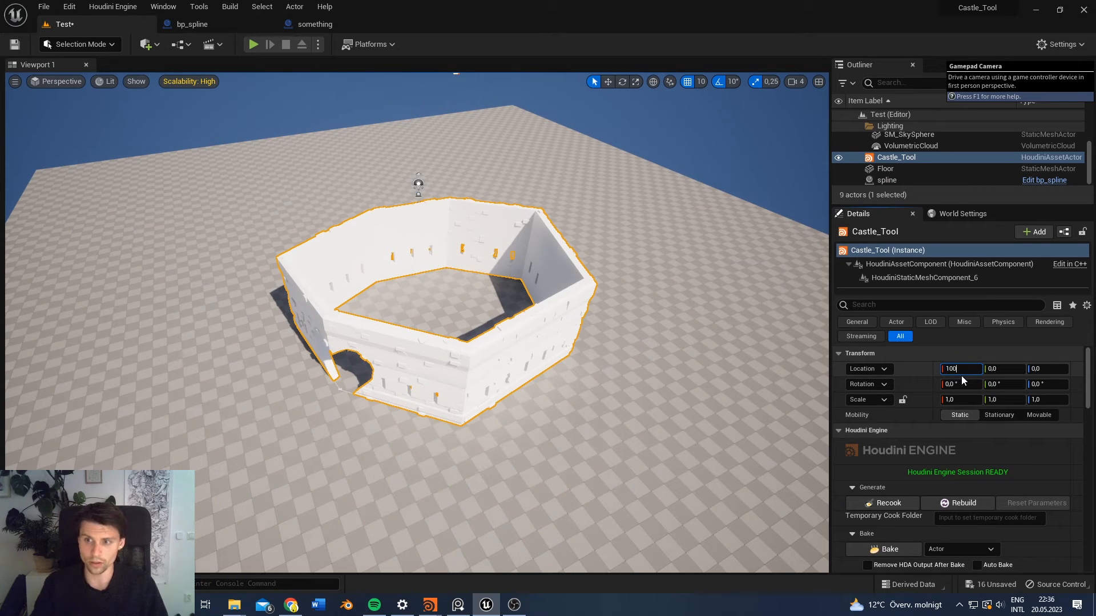
type("400")
key("Return")
Step: Move the spline's corner point that lies outside the castle wall farther away from the castle
right_click_drag(570, 343, 613, 338)
left_click(620, 333)
left_click(621, 333)
left_click(614, 336)
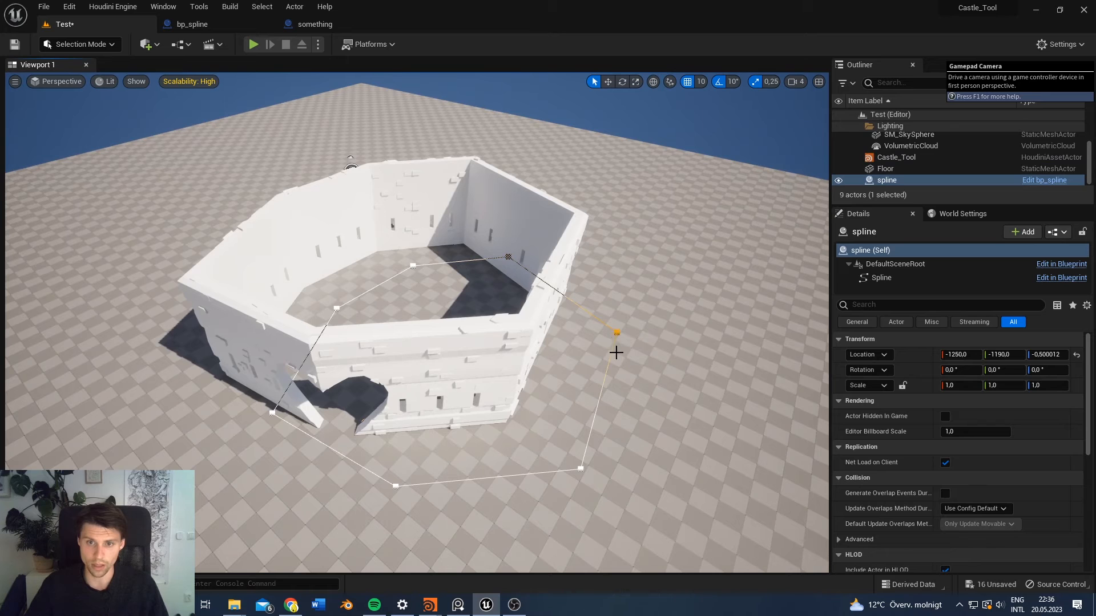
key("w")
left_click_drag(596, 323, 699, 366)
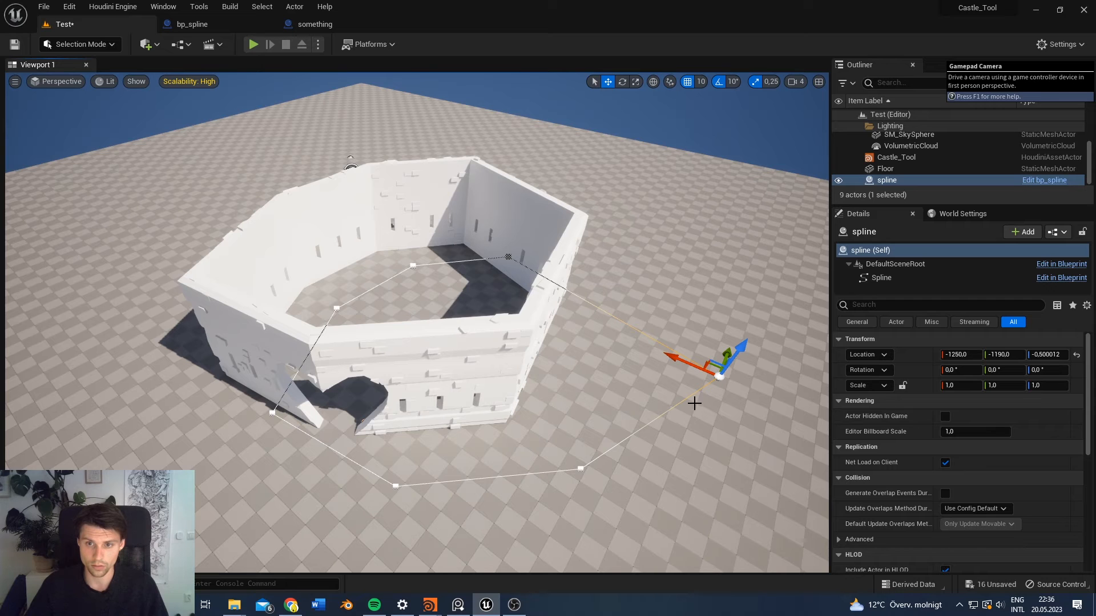
right_click(728, 349)
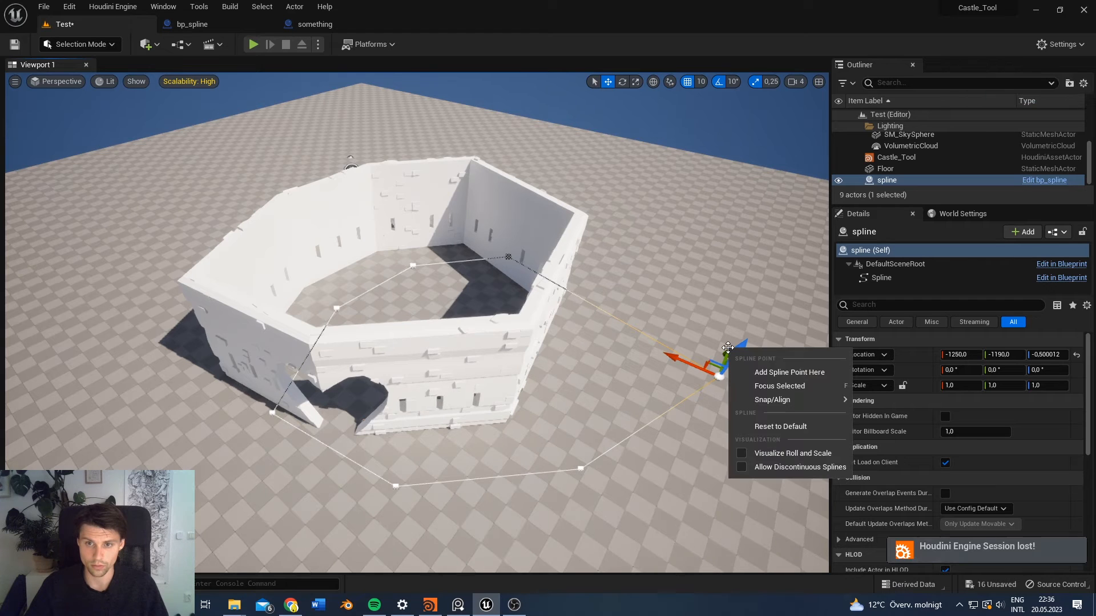
right_click_drag(703, 277, 705, 277)
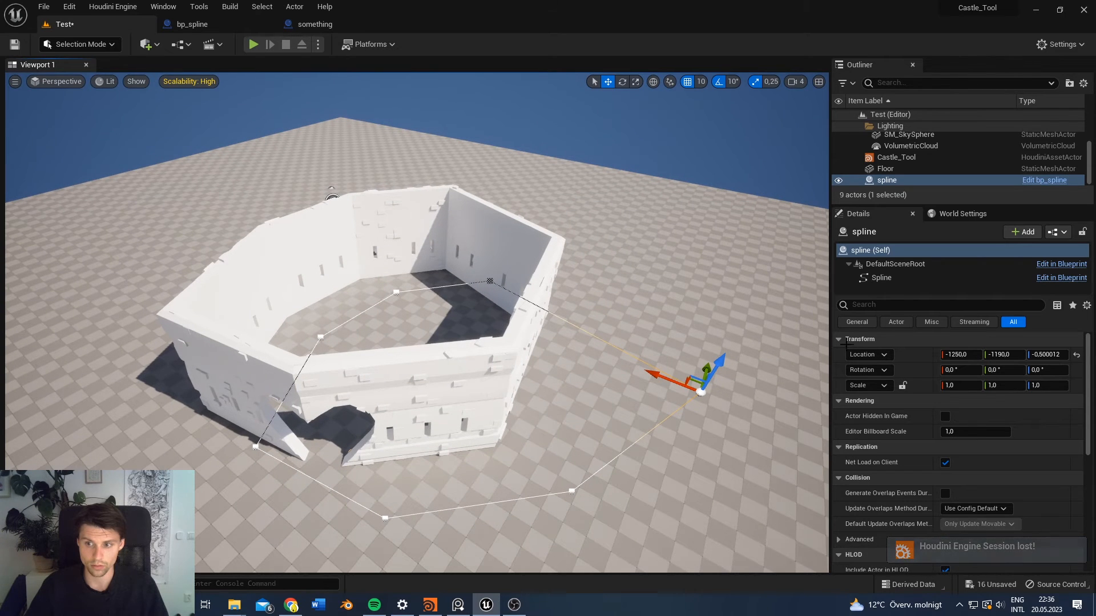
Step: Restart the Houdini Engine session and pull the selected spline point back in toward the castle
left_click(113, 6)
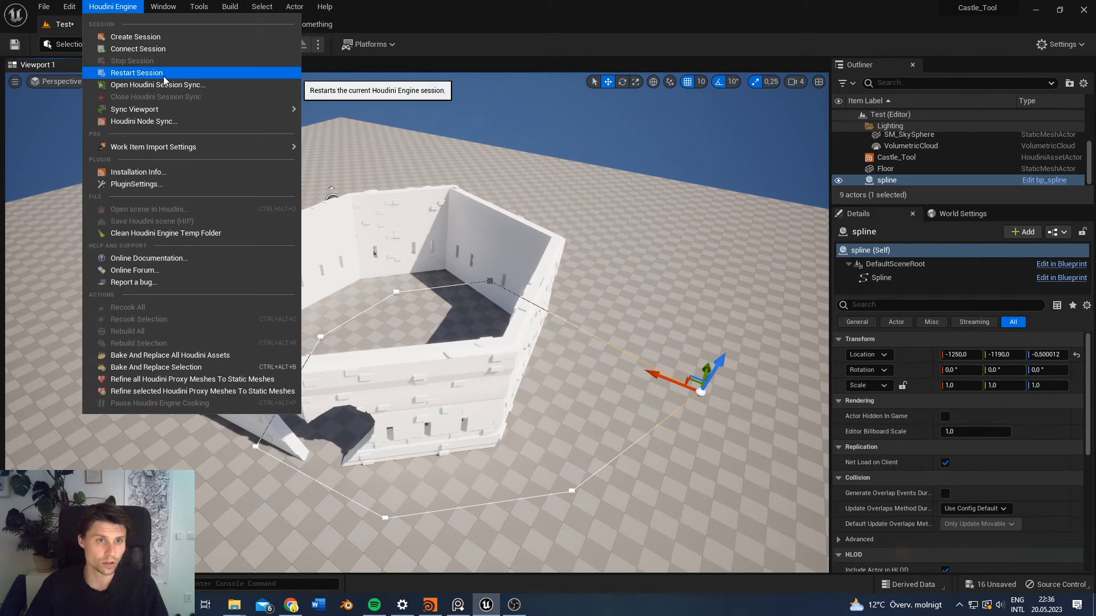
left_click(137, 73)
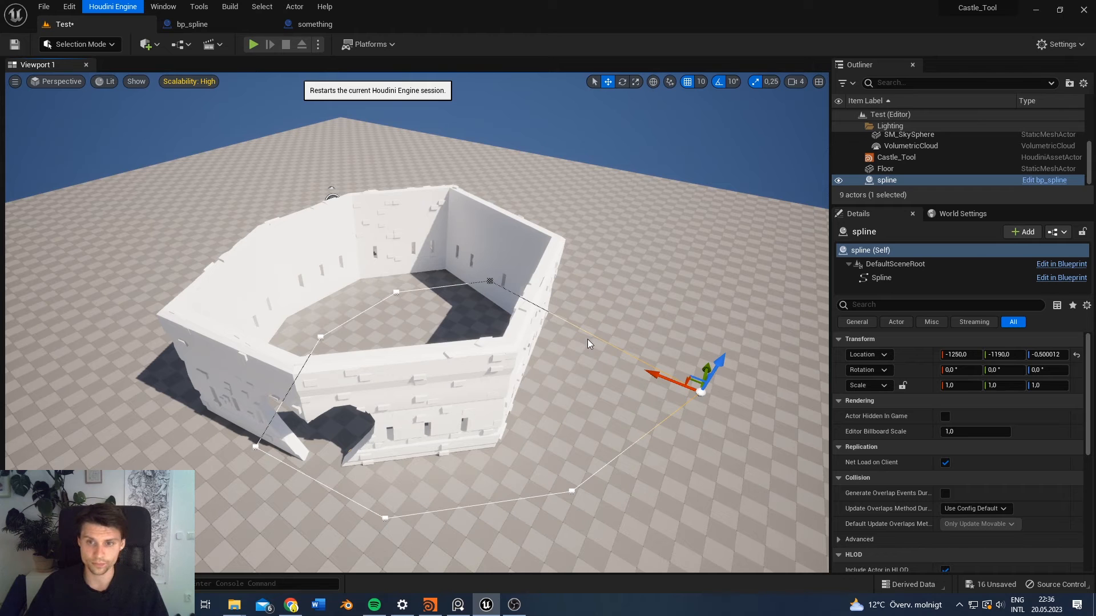
left_click_drag(677, 383, 682, 409)
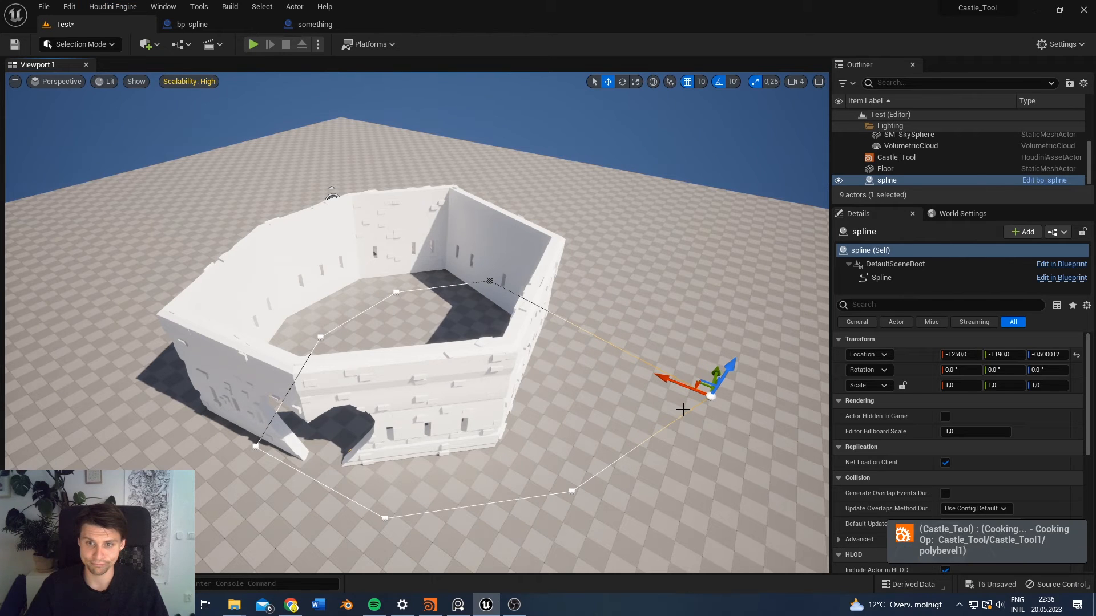
left_click_drag(685, 386, 565, 341)
key("a")
right_click_drag(571, 368, 605, 374)
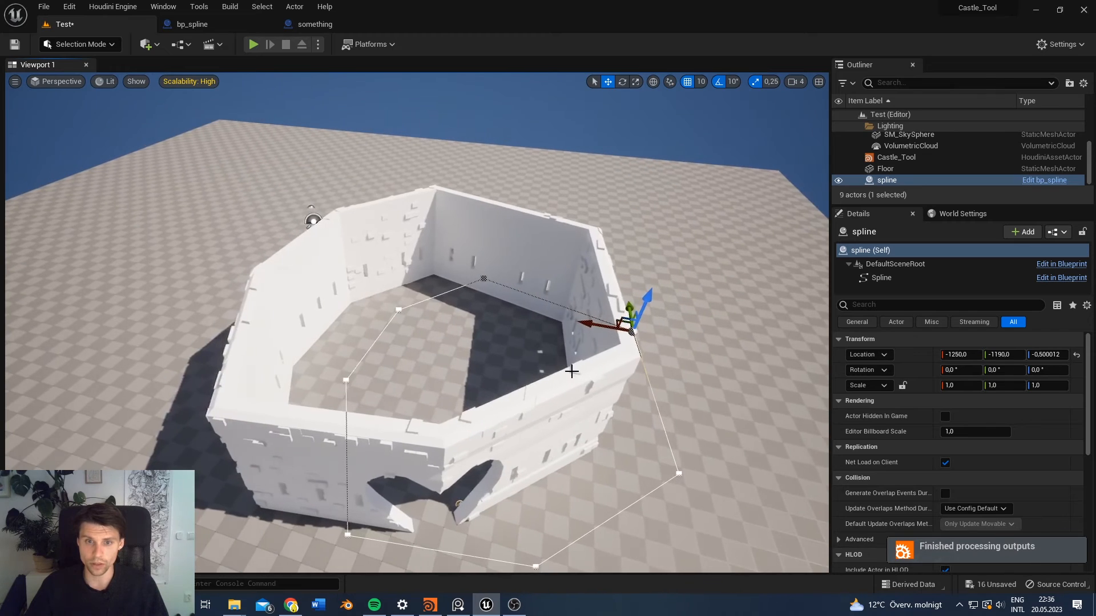
Step: Set the Castle_Tool actor's X location to 0 and save the level
left_click(519, 440)
left_click(960, 369)
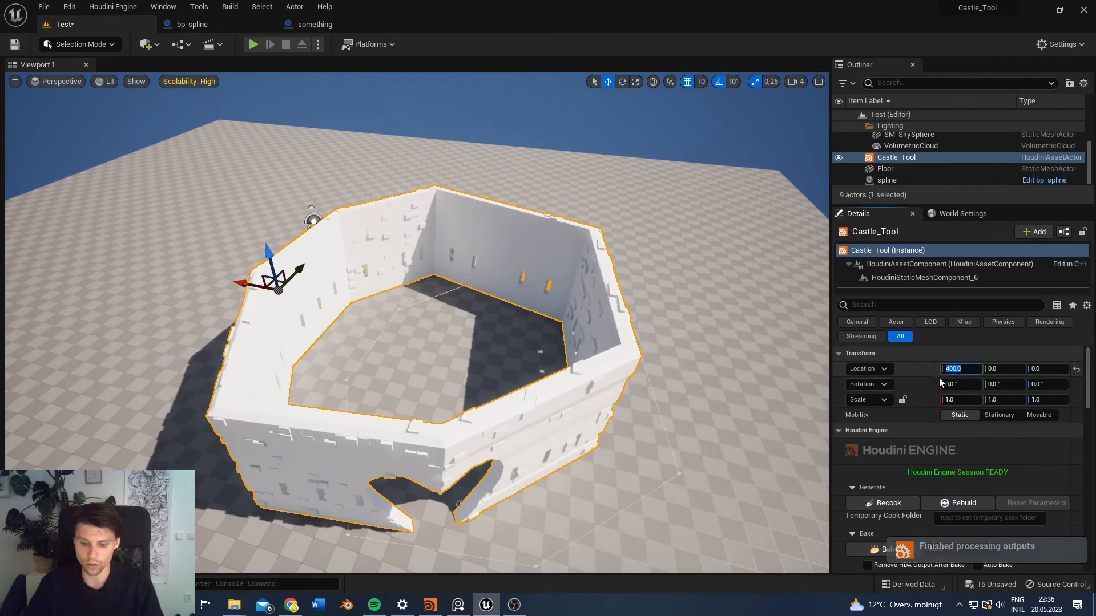
type("0")
key("Return")
right_click_drag(651, 372, 550, 341)
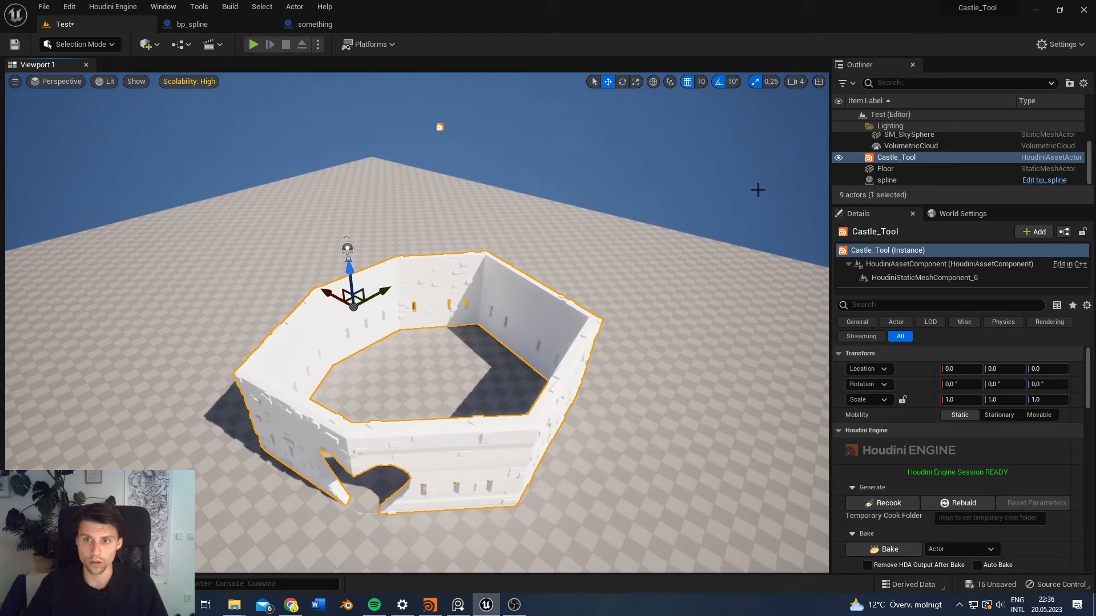
left_click(770, 183)
key("ctrl+s")
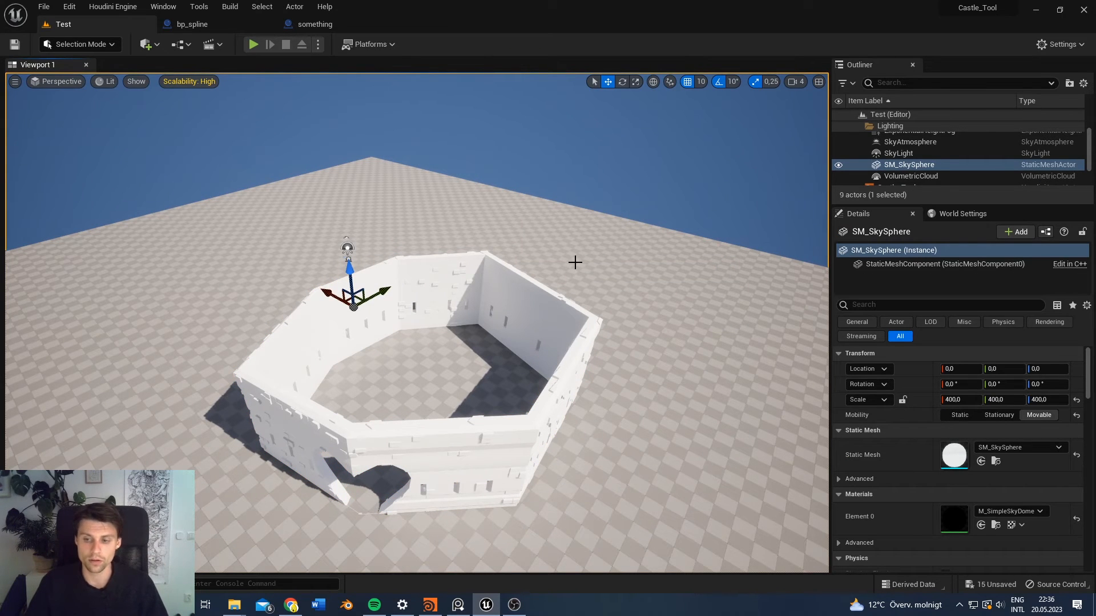
Step: Play the level from in front of the castle gate and run and jump the character through the castle interior
right_click_drag(477, 288, 491, 308)
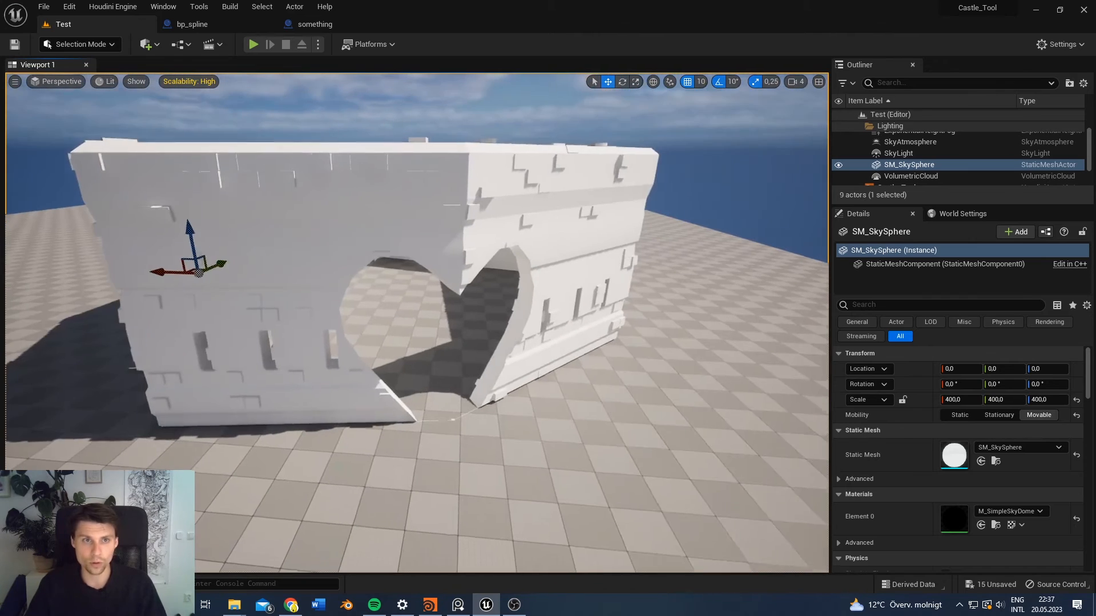
left_click(253, 44)
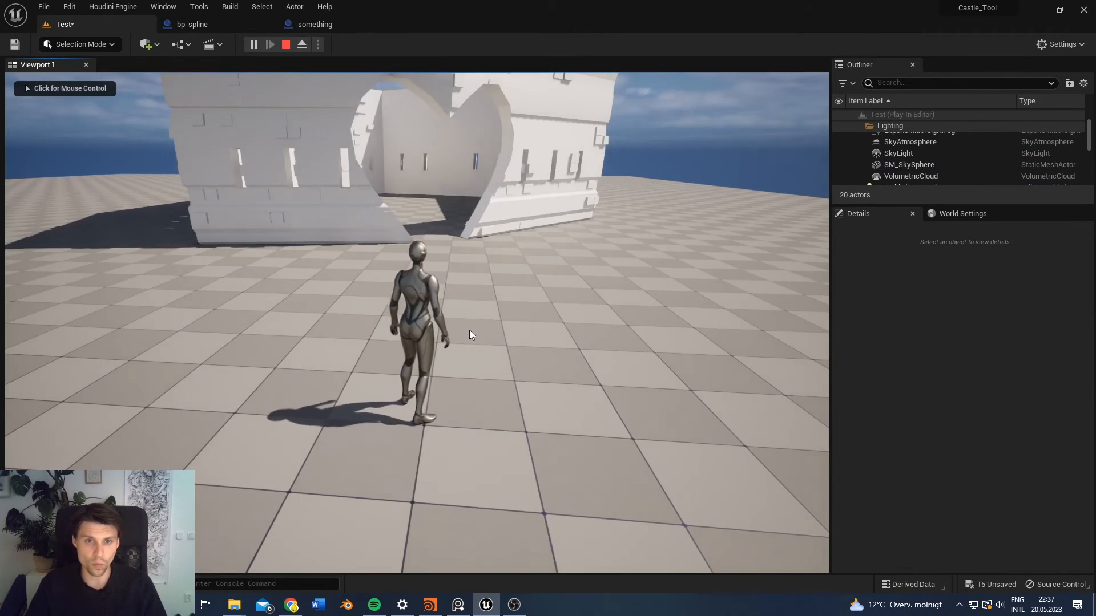
left_click(470, 333)
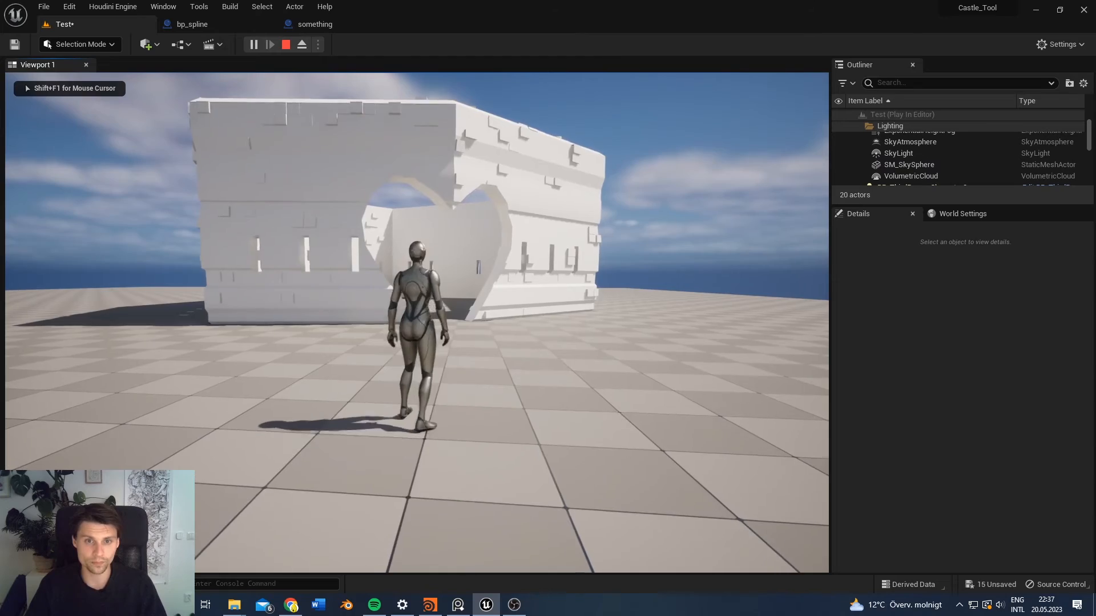
key("space")
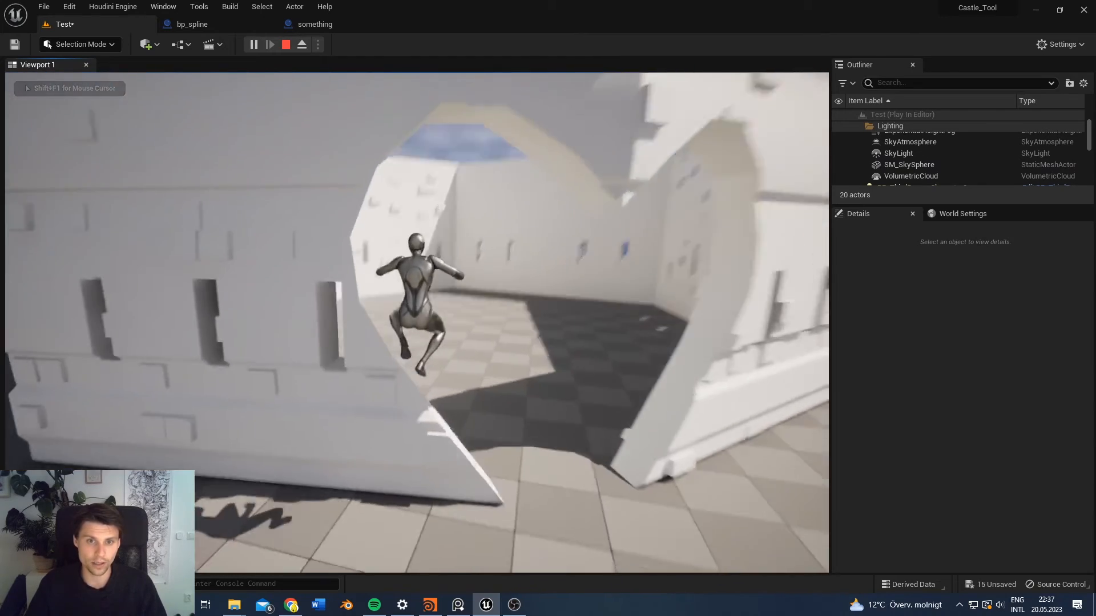
key("space")
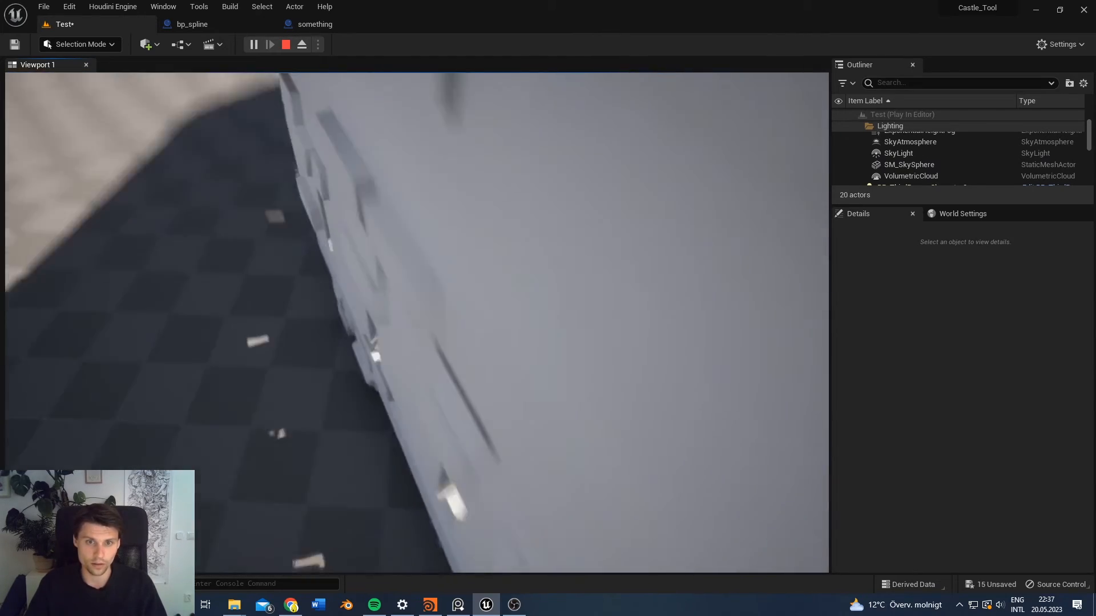
key("space")
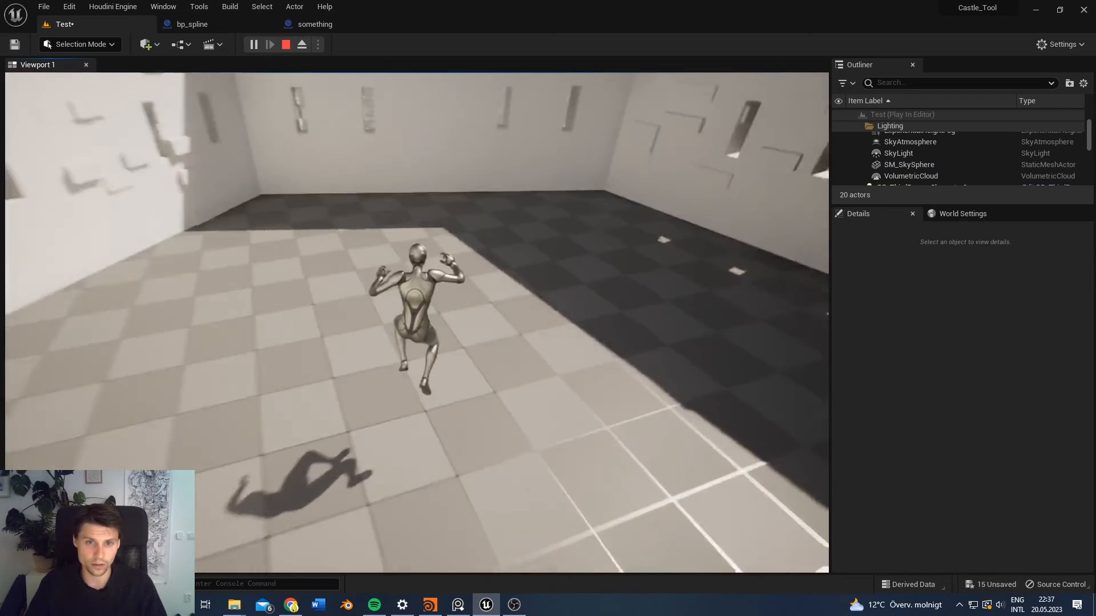
key("space")
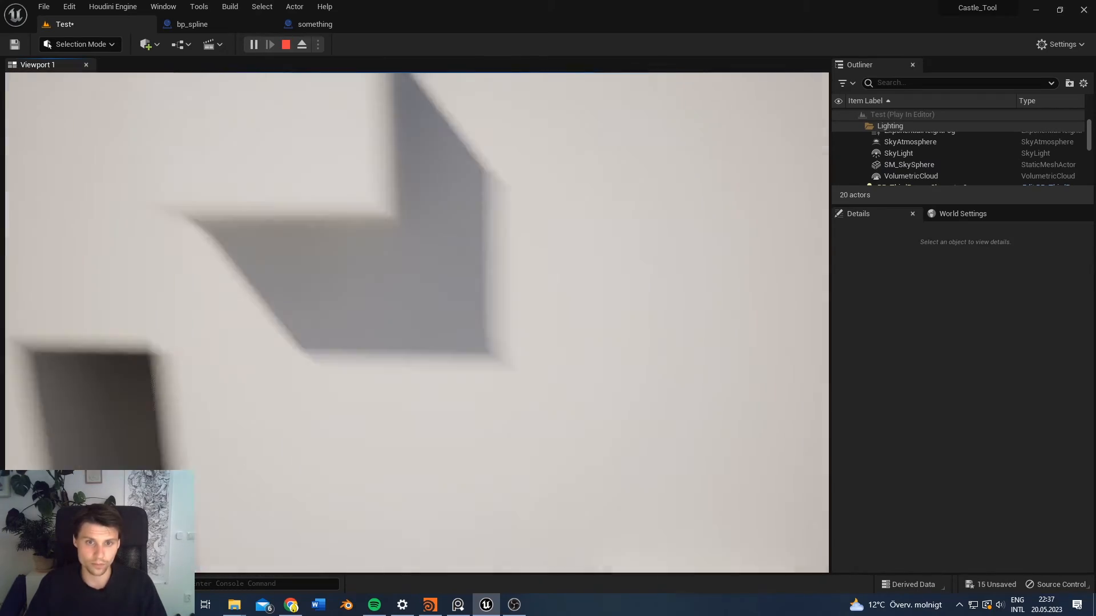
key("space")
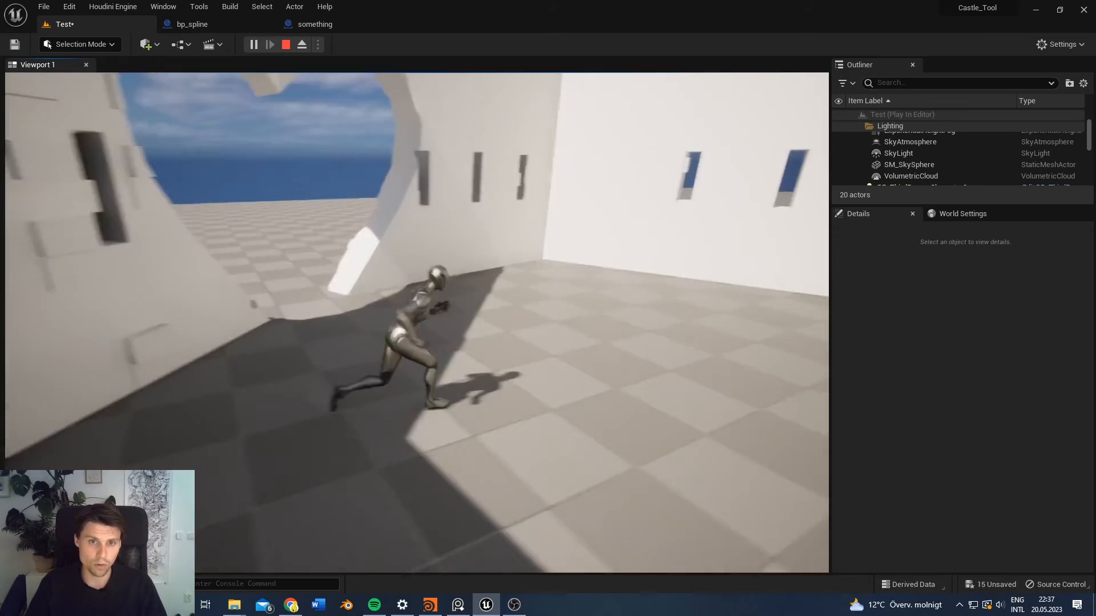
Step: Run and jump the character out of the castle and around its outer walls
key("space")
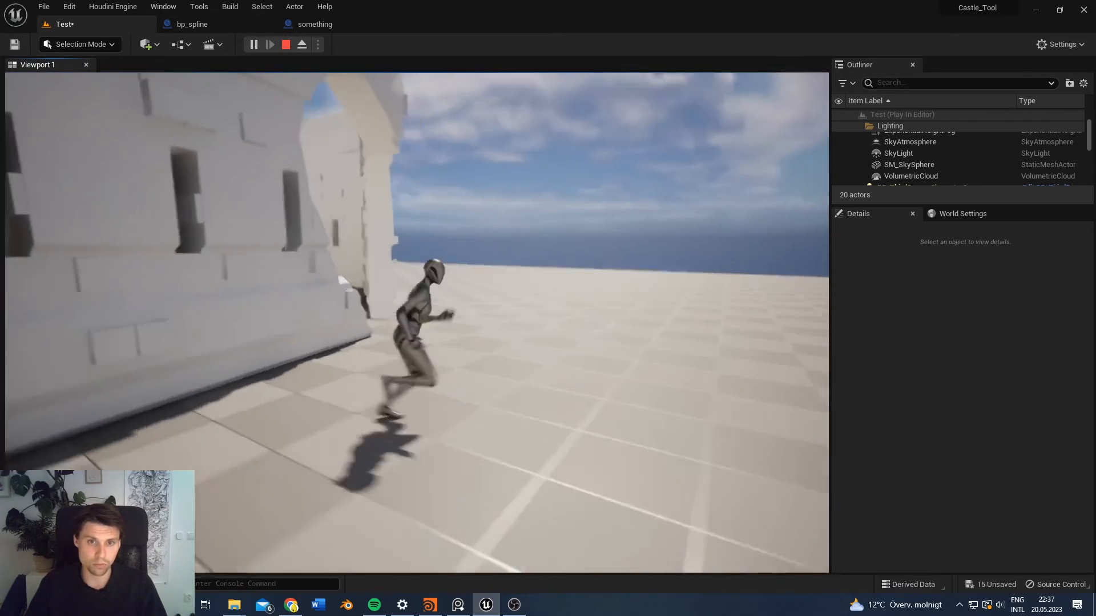
key("space")
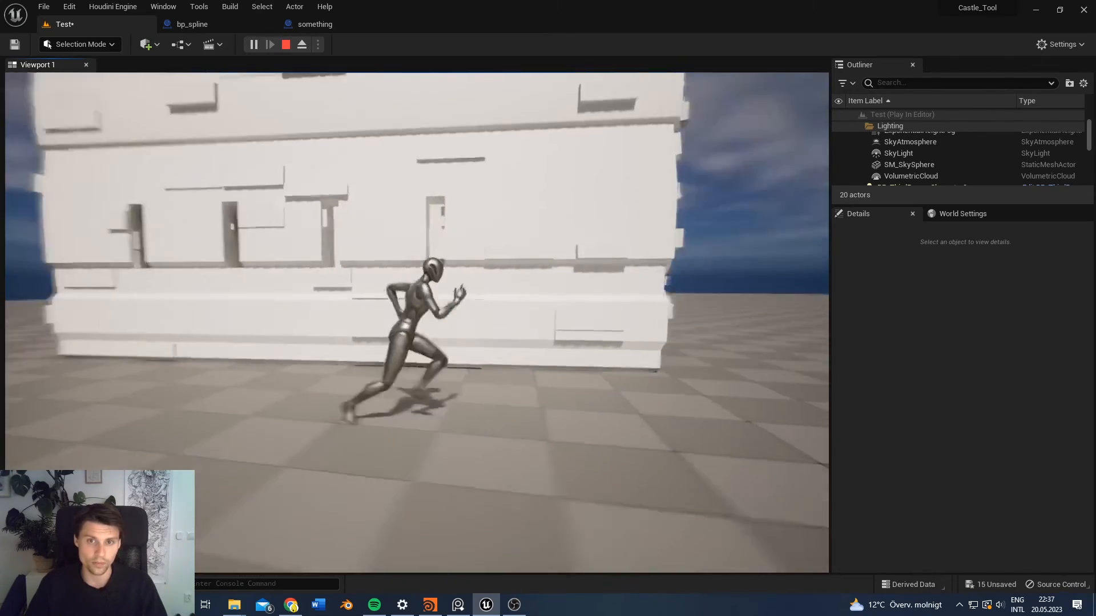
key("d")
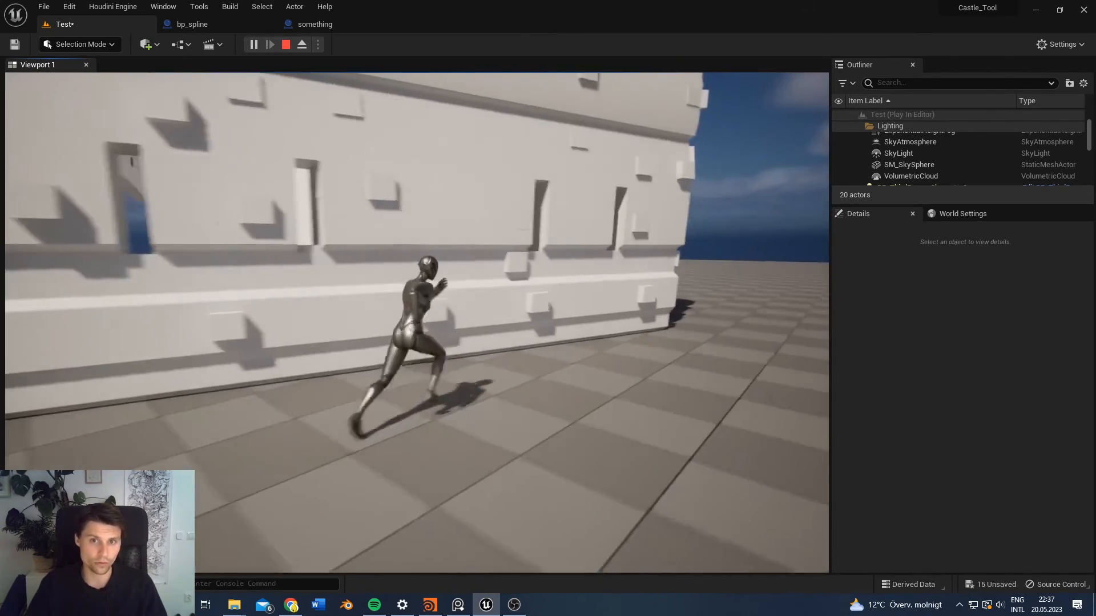
key("w")
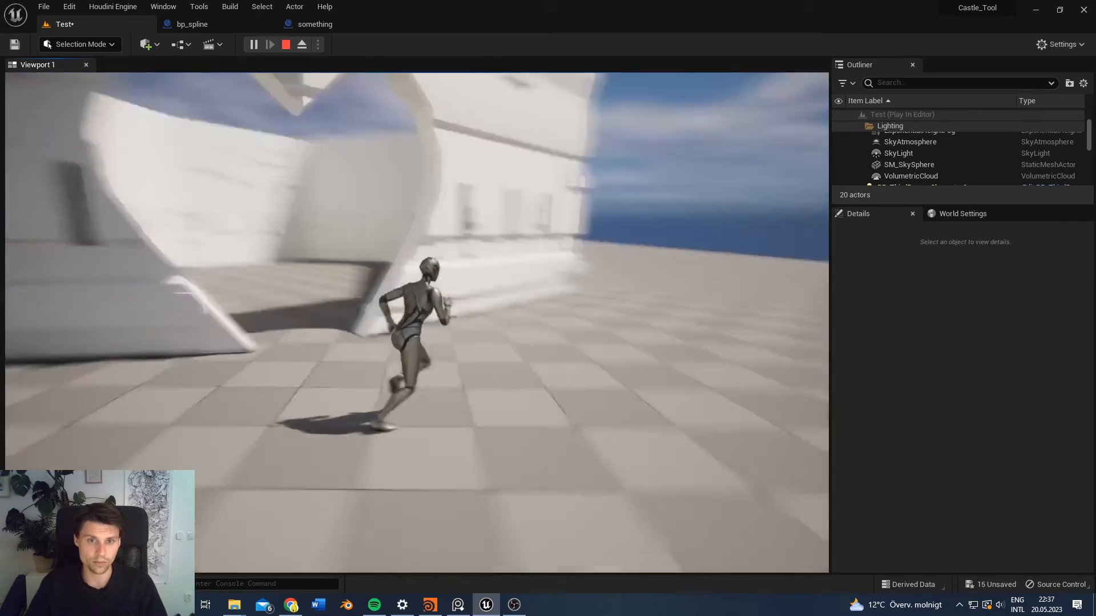
key("a")
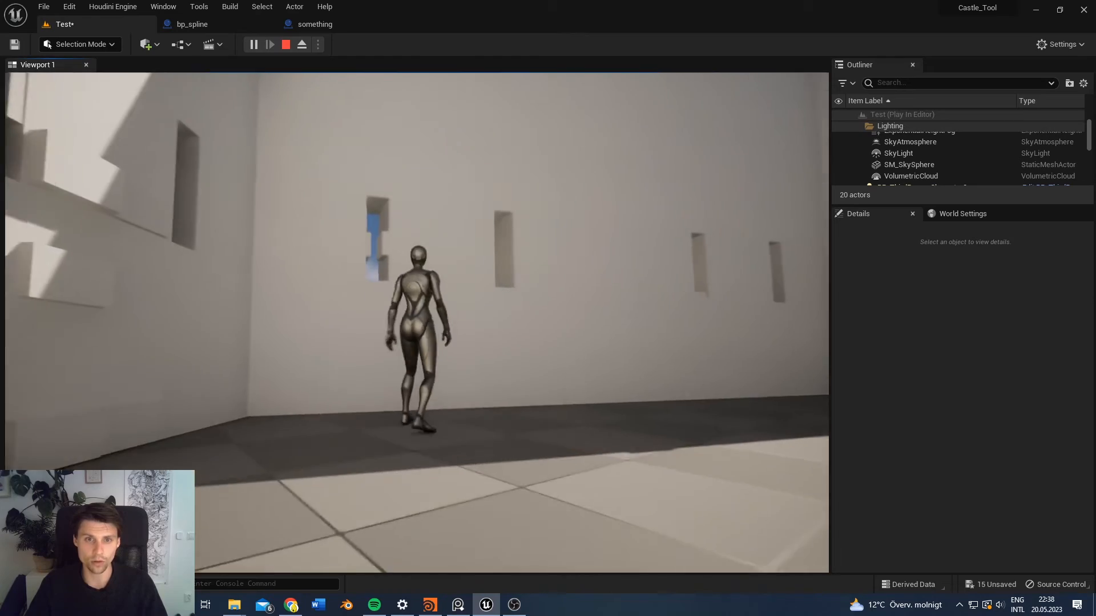
Step: Run and jump the character in and out of the castle through its openings and end the play session
key("w")
key("w")
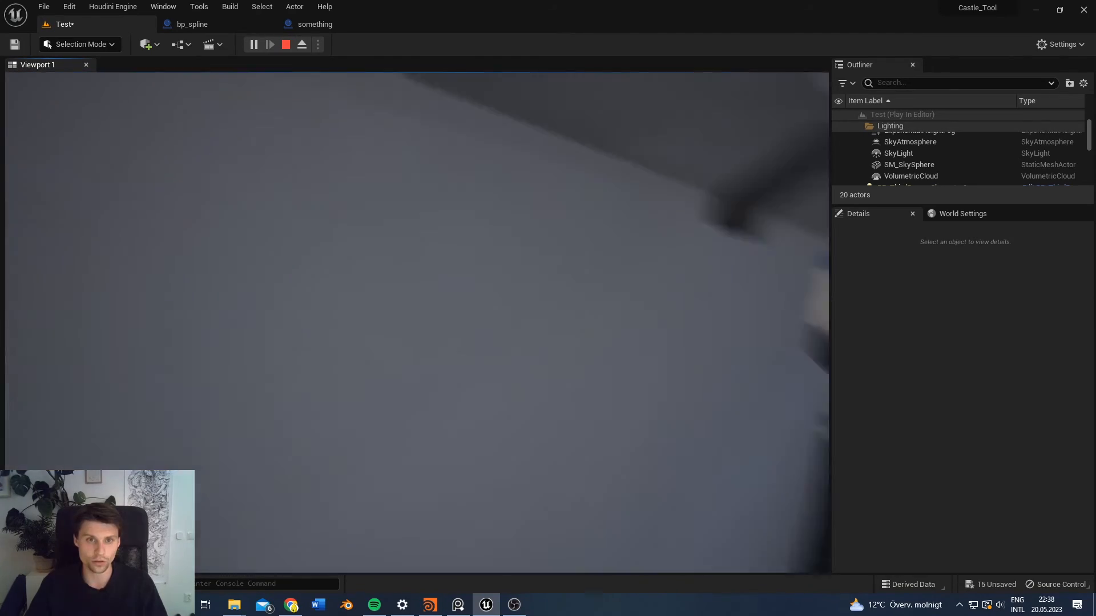
key("space")
key("w")
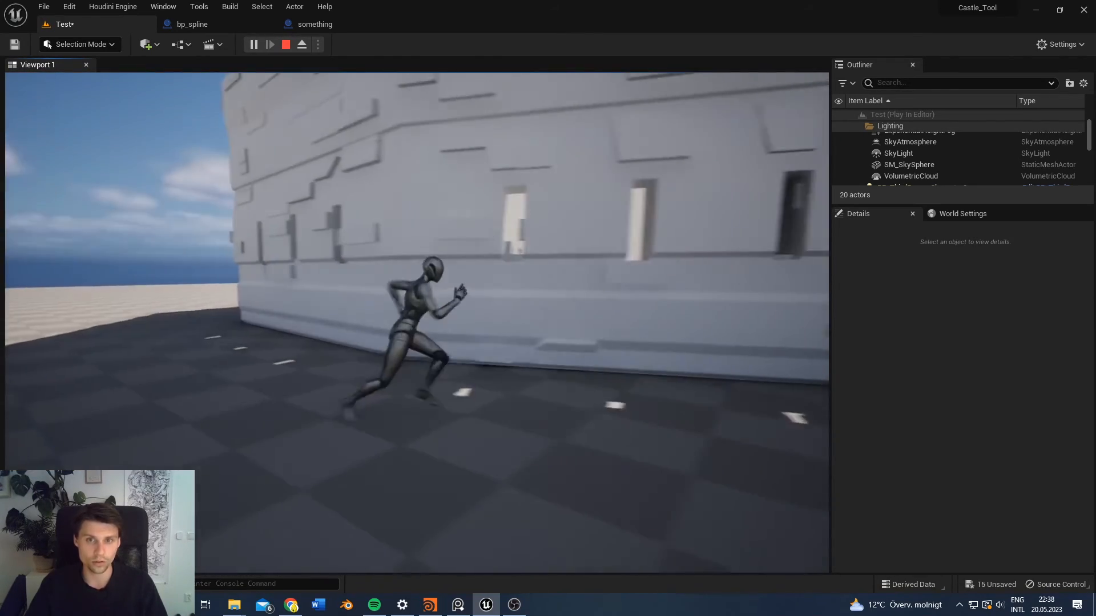
key("space")
key("w")
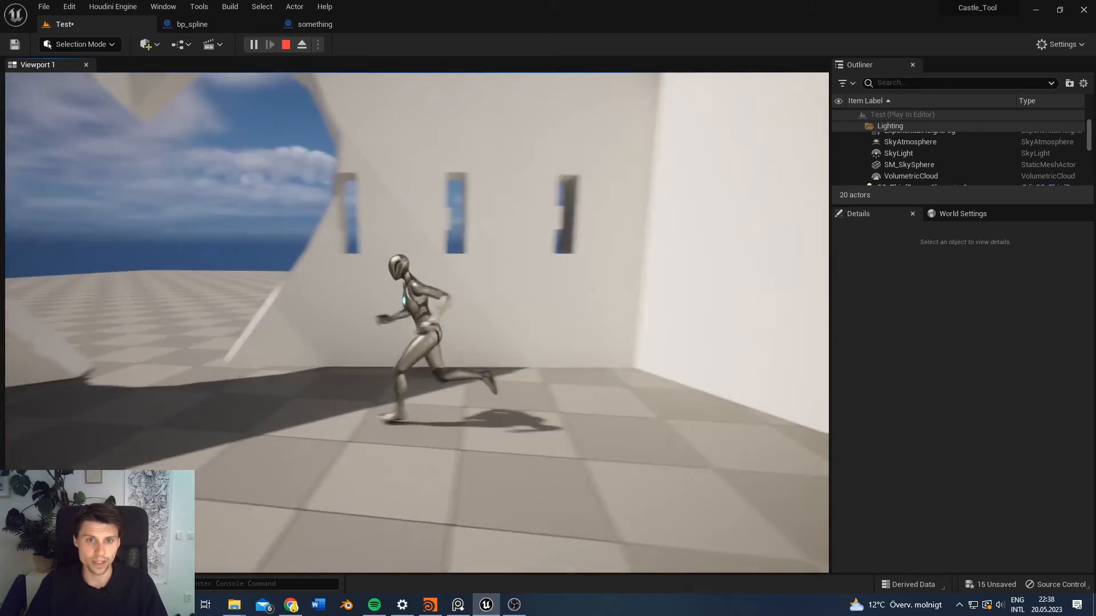
key("w")
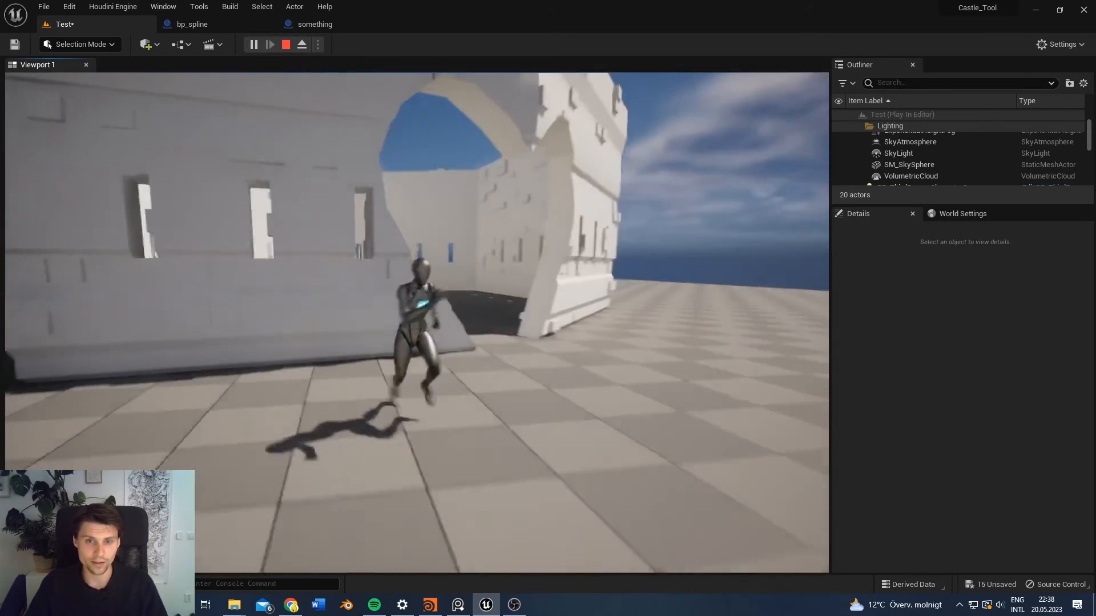
key("w")
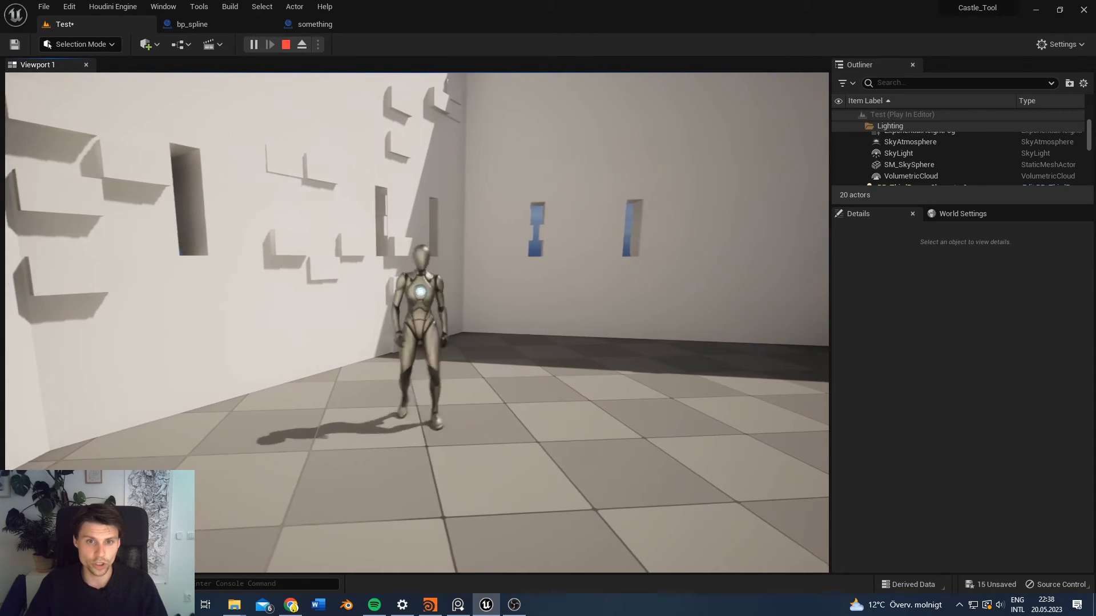
key("w")
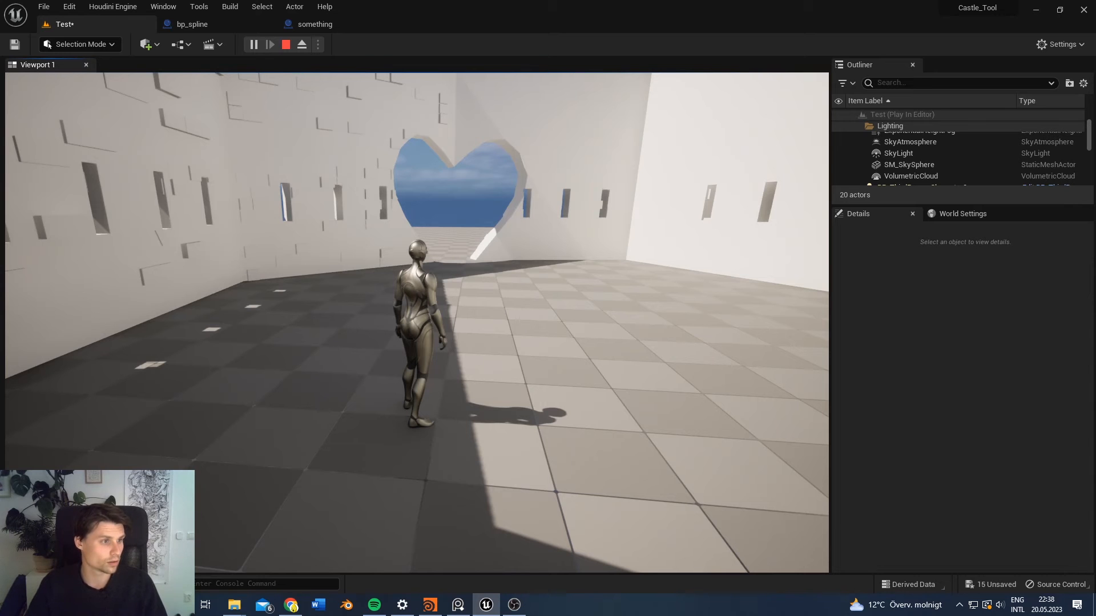
key("Escape")
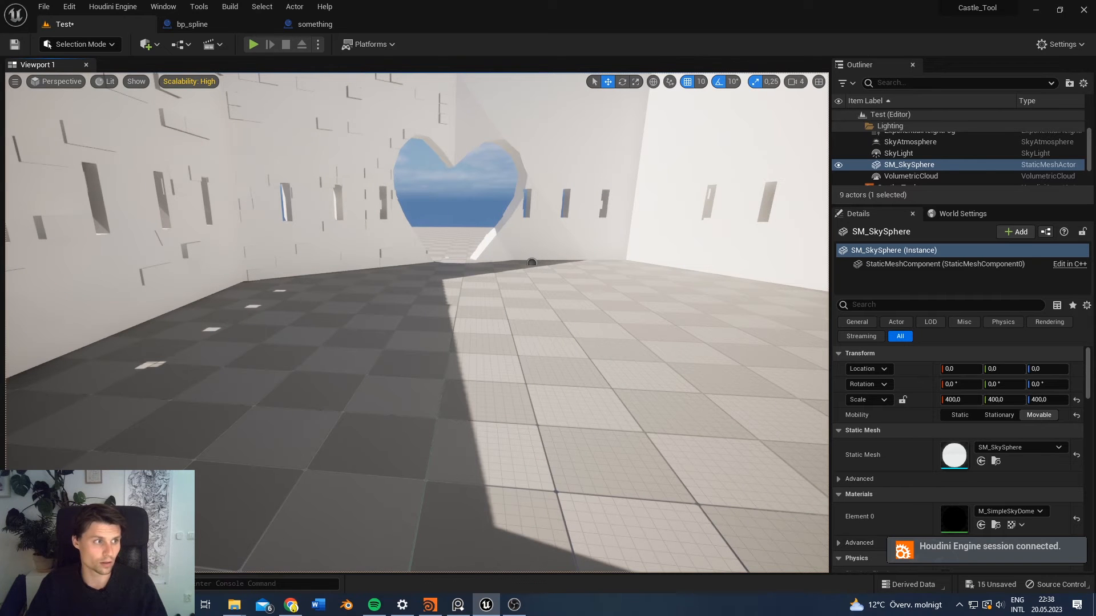
Step: Select Castle_Tool and check its Unreal Spline Resolution parameter against the Unreal Spline Components page of the Houdini Engine documentation
right_click_drag(417, 323, 365, 388)
right_click_drag(514, 286, 565, 252)
left_click(543, 409)
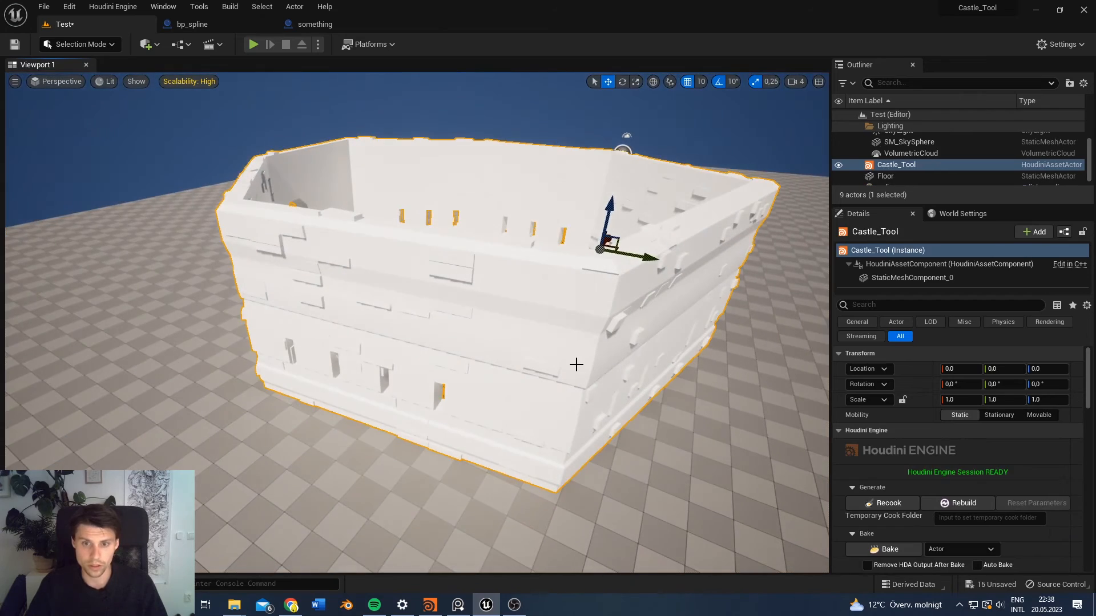
right_click_drag(576, 309, 441, 210)
left_click(567, 147)
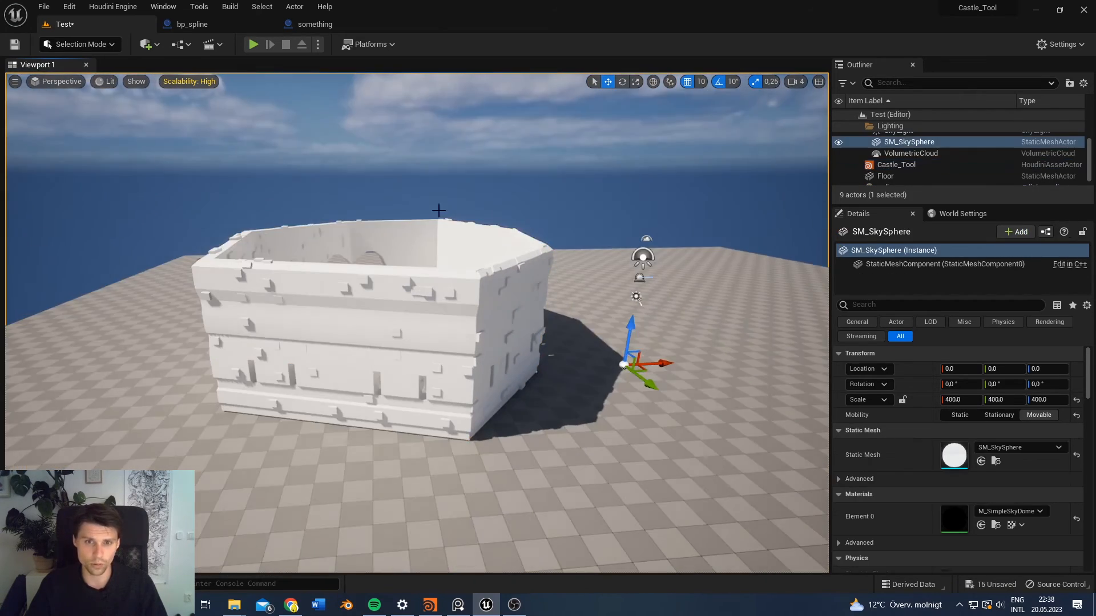
right_click_drag(423, 343, 366, 353)
left_click(423, 344)
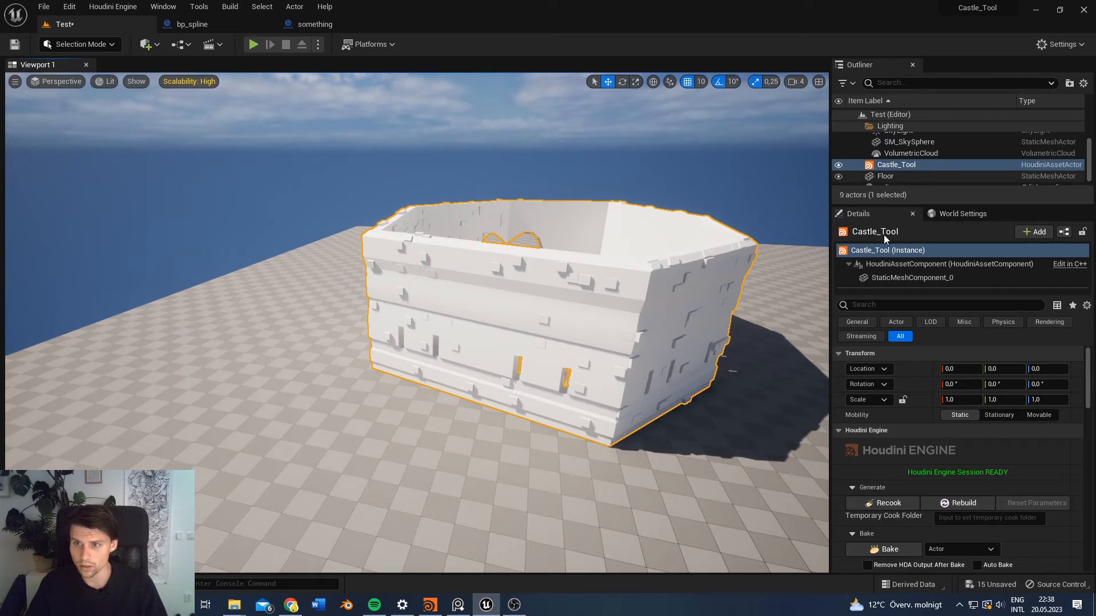
left_click_drag(1086, 377, 1092, 418)
scroll(1074, 460, "down", 10)
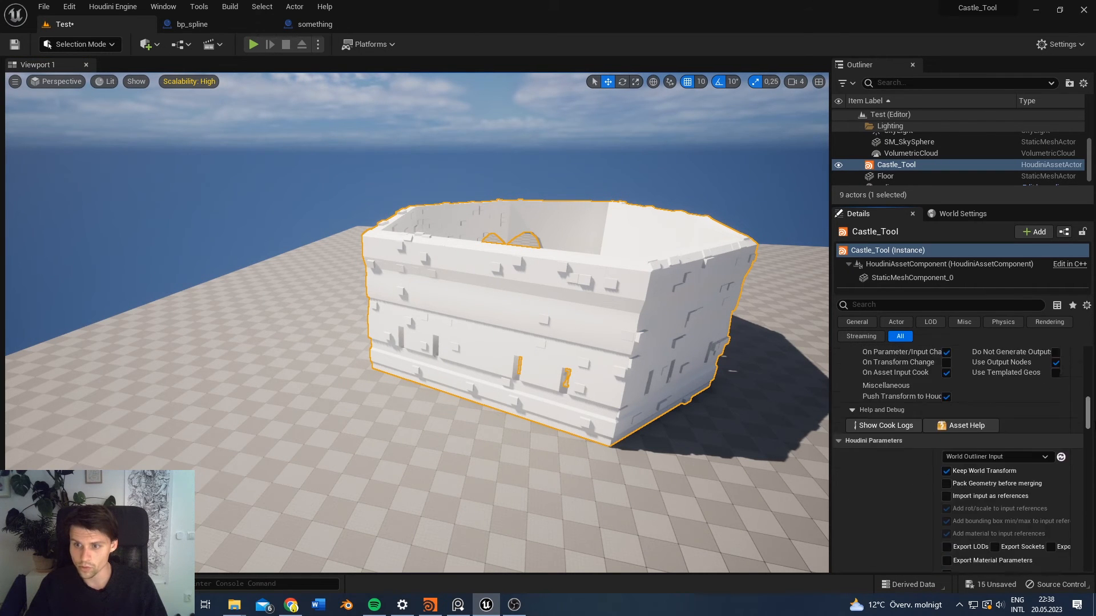
scroll(1075, 459, "down", 2)
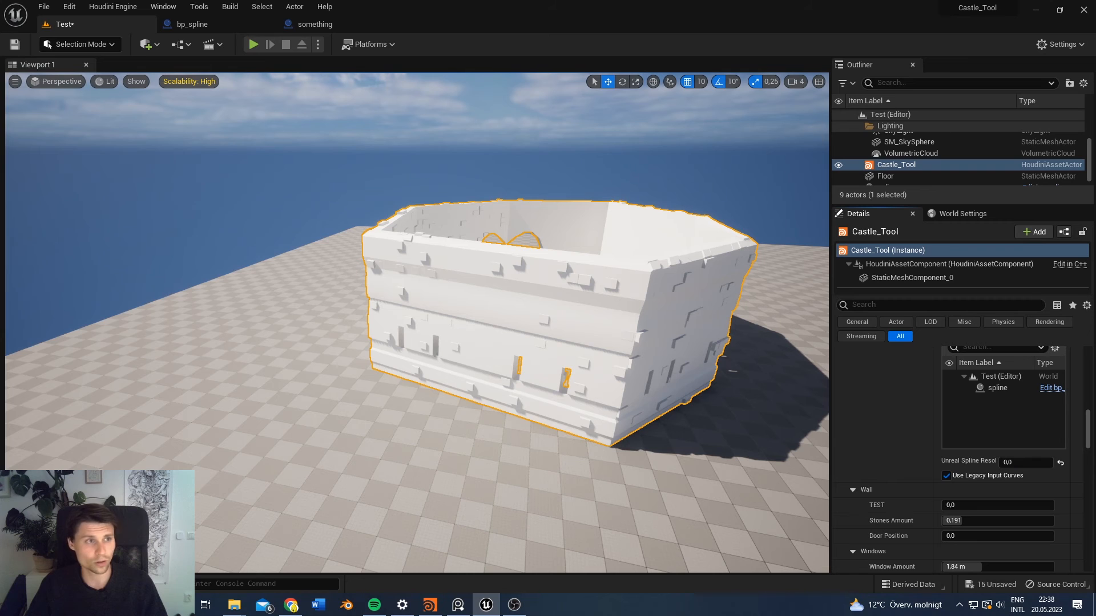
key("alt+Tab")
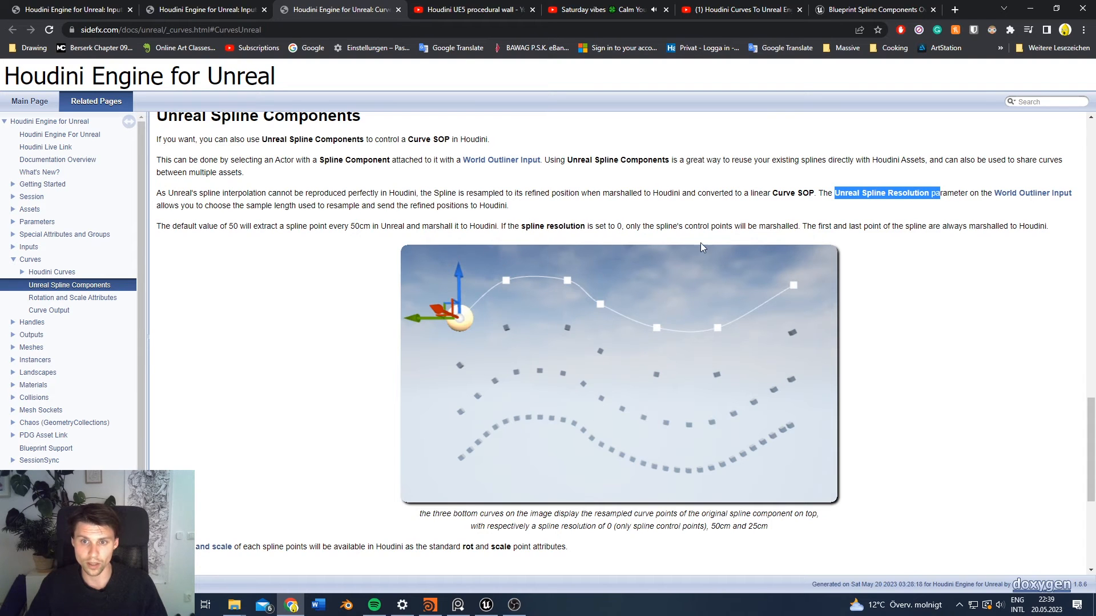
key("alt+Tab")
Step: Inspect the castle from outside on the side of its heart-shaped gate
right_click_drag(651, 229, 605, 217)
key("d")
left_click(651, 228)
key("w")
key("w")
key("s")
mouse_move(513, 207)
right_mouse_down()
mouse_move(451, 212)
mouse_move(504, 198)
mouse_move(501, 209)
right_mouse_up()
key("d")
key("e")
right_click_drag(503, 217, 558, 188)
key("a")
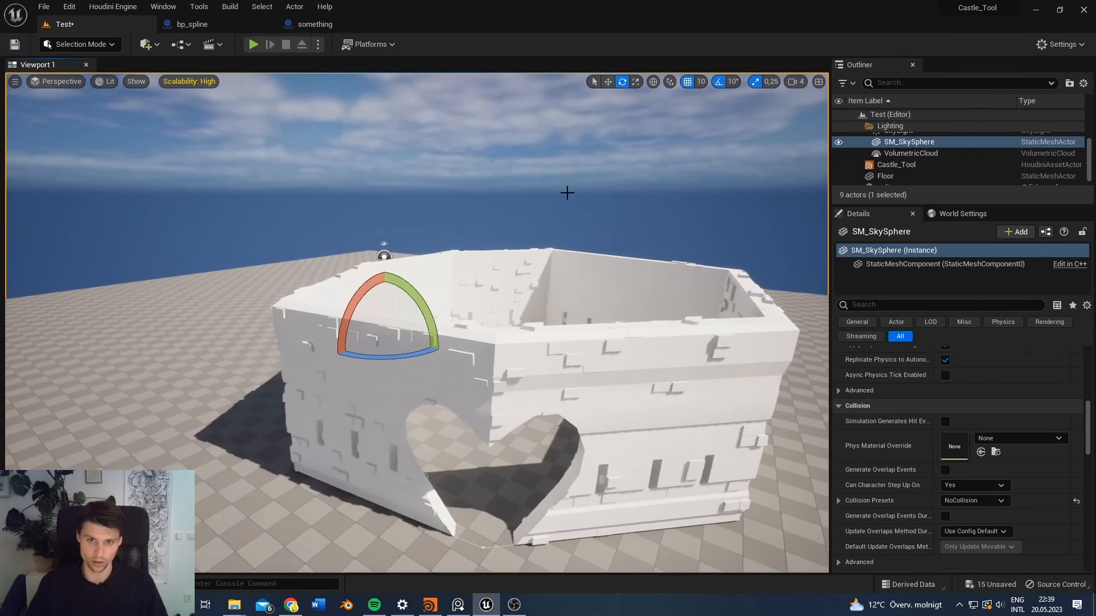
Step: Set the project's Editor Startup Map to the Test level and save all changes
key("ctrl+s")
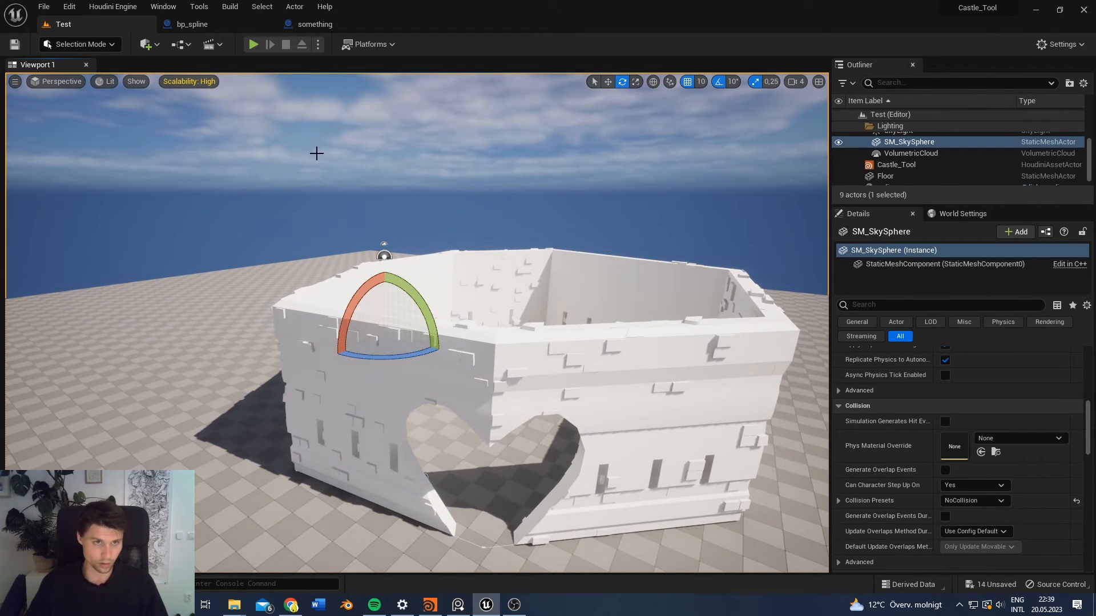
left_click(72, 7)
mouse_move(44, 7)
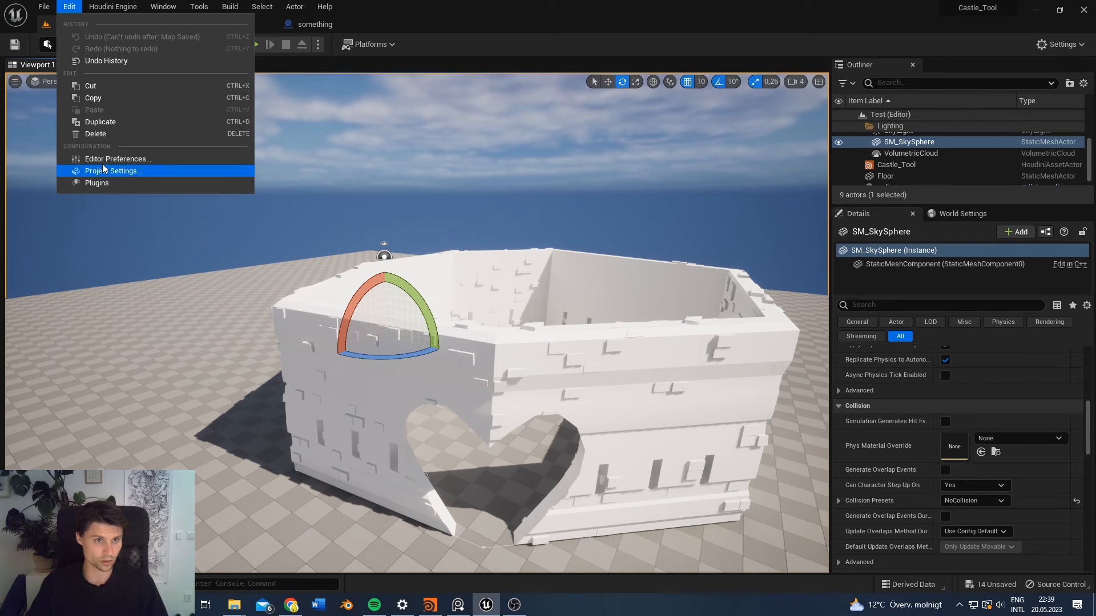
left_click(108, 173)
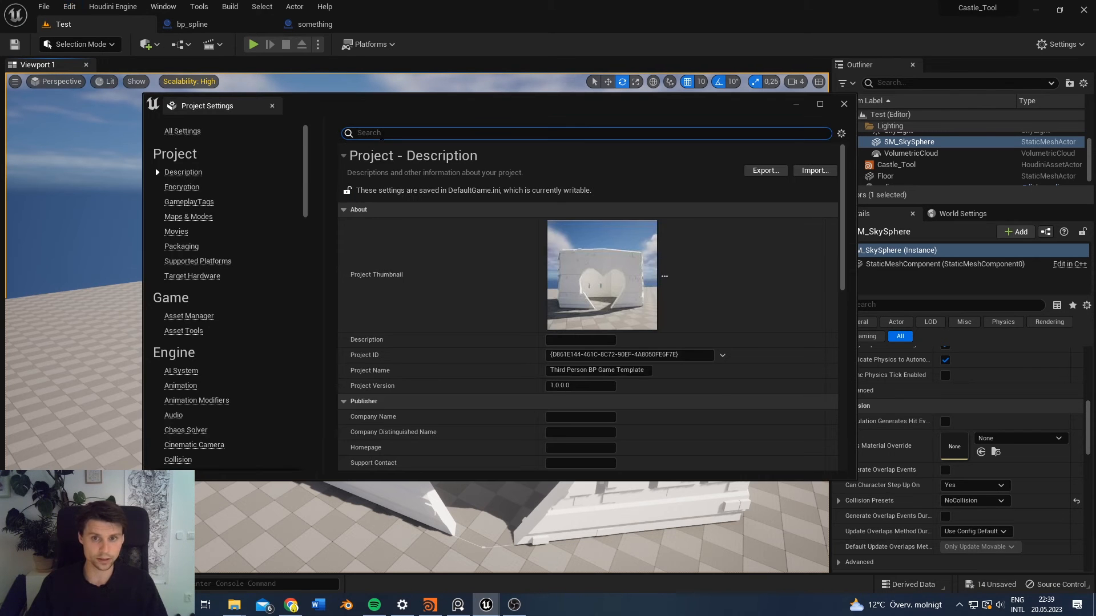
type("defaut")
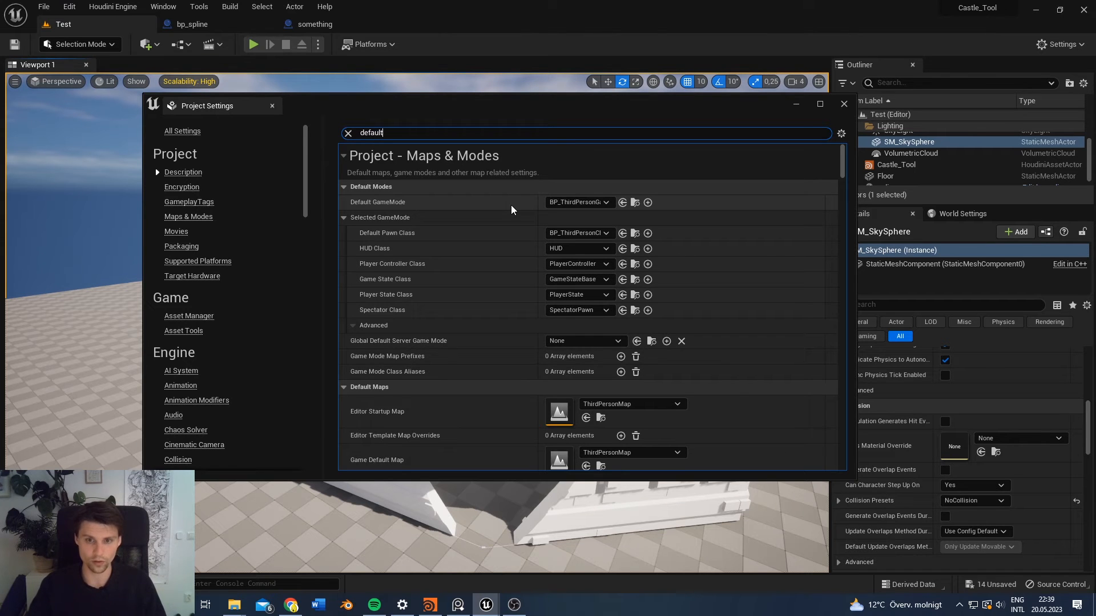
left_click(675, 406)
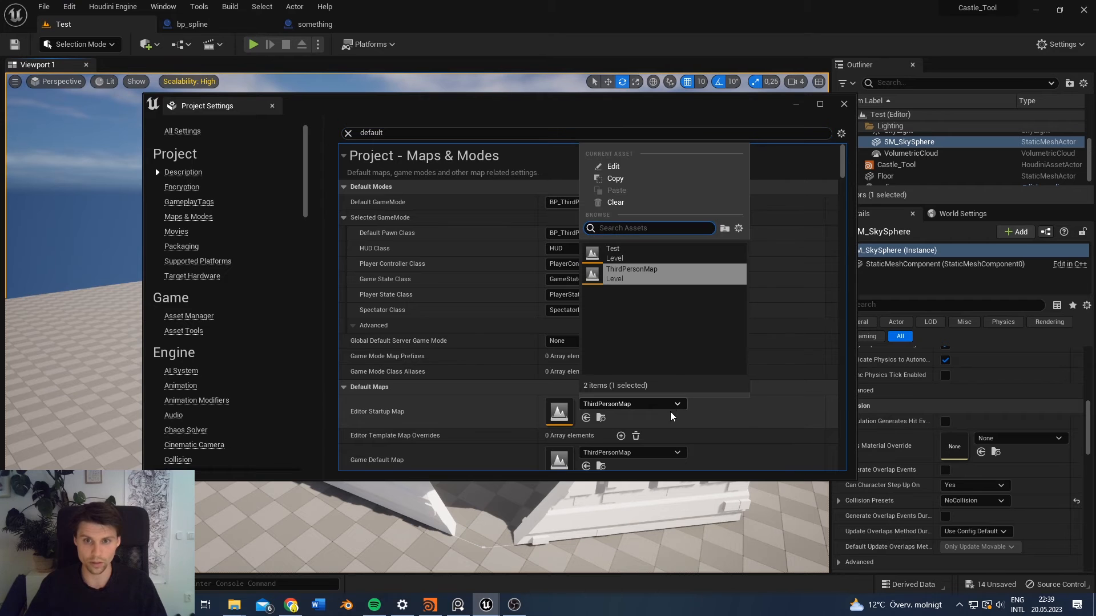
left_click(669, 251)
left_click(844, 103)
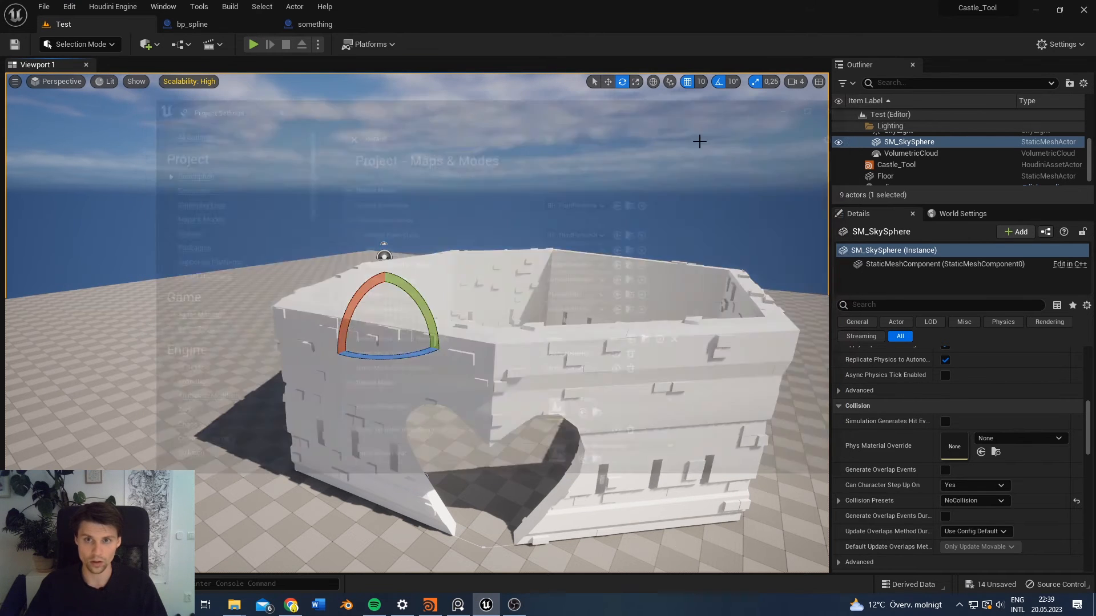
key("ctrl+s")
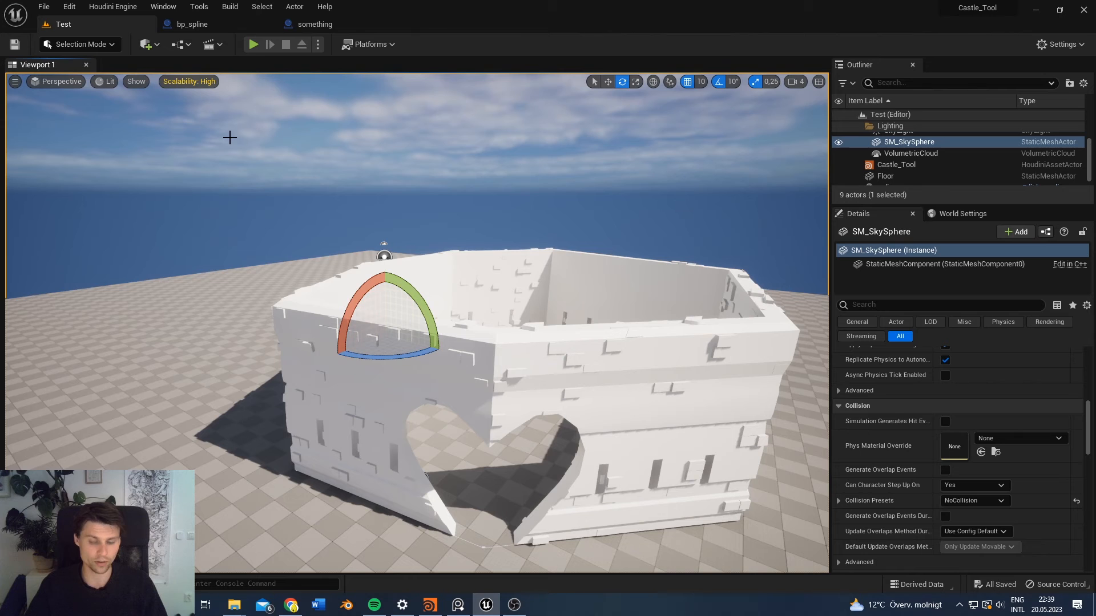
Step: Close the open blueprint editors for something and bp_spline
left_click(342, 24)
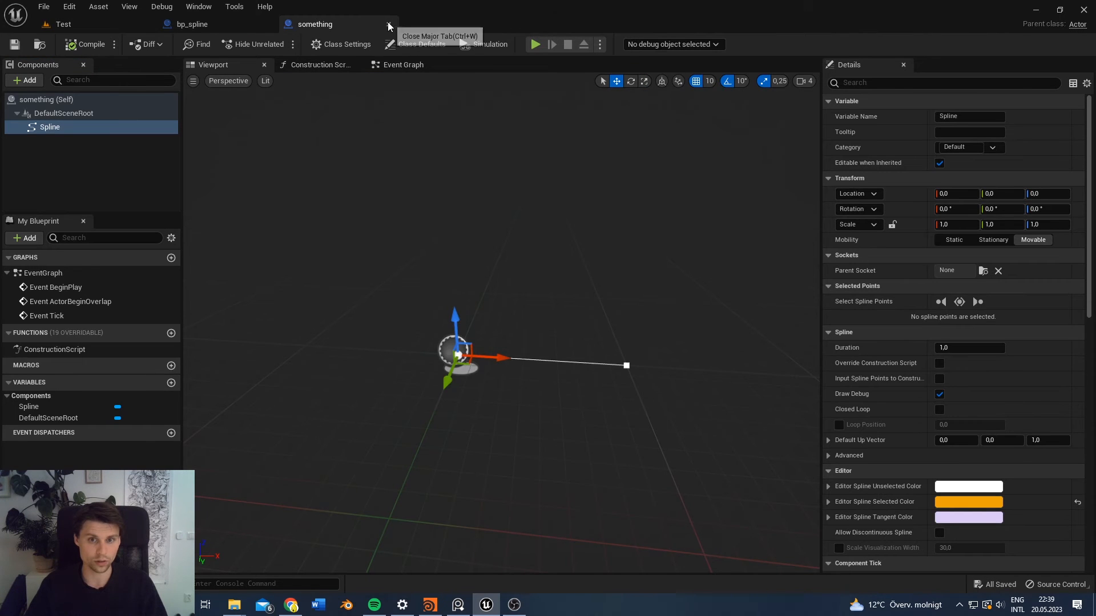
left_click(388, 24)
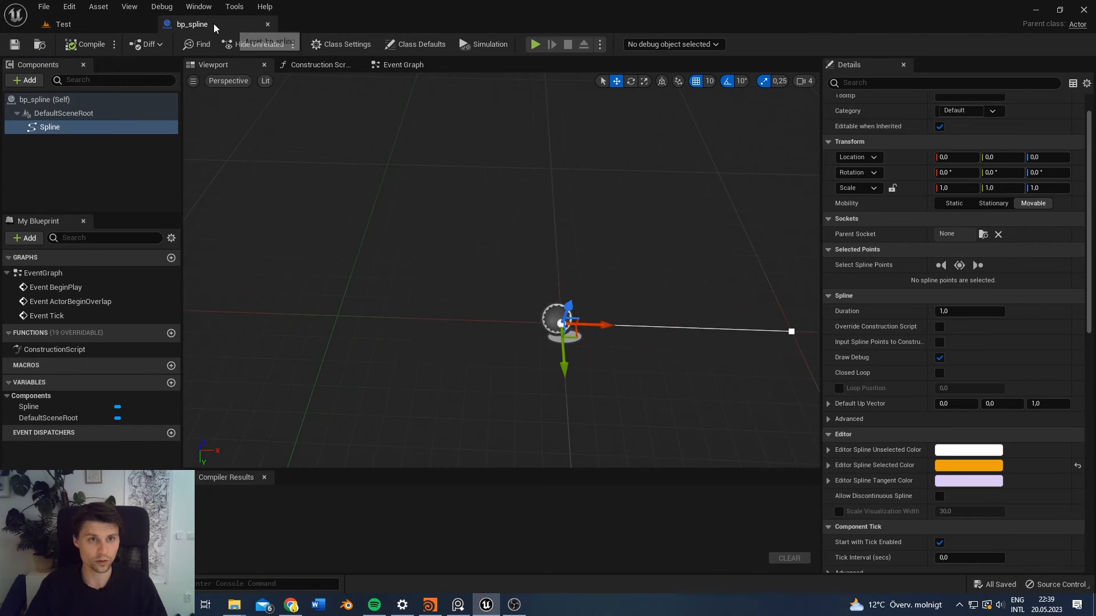
left_click(266, 24)
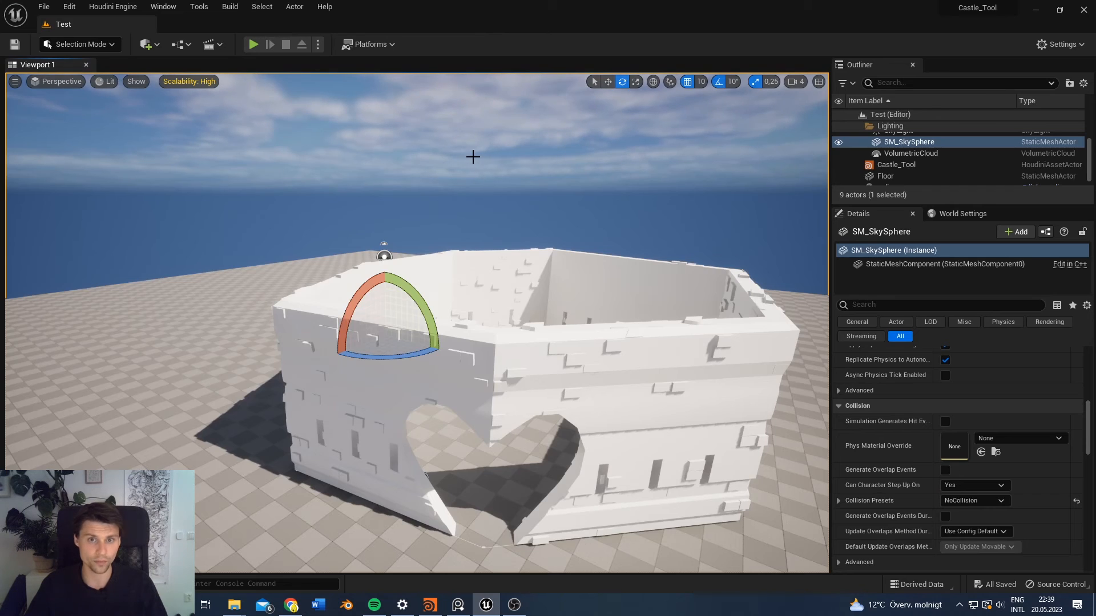
Step: Select the Castle_Tool actor and set its X location to 400
key("s")
right_click_drag(469, 252, 411, 277)
key("w")
key("q")
key("e")
key("s")
left_click(607, 345)
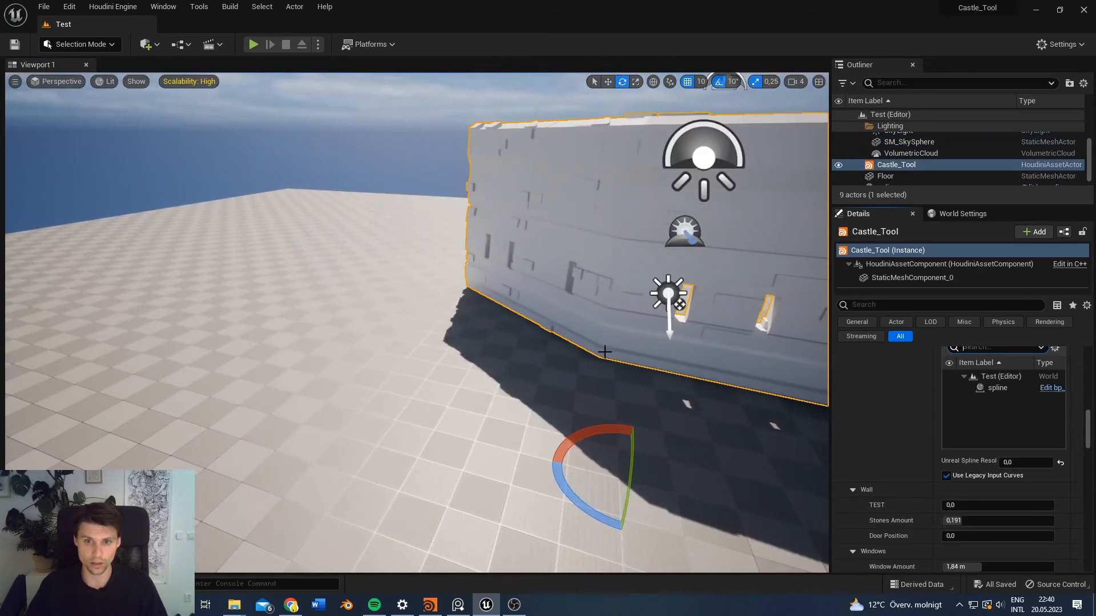
scroll(888, 180, "down", 1)
key("s")
right_click_drag(546, 272, 570, 331)
key("e")
key("w")
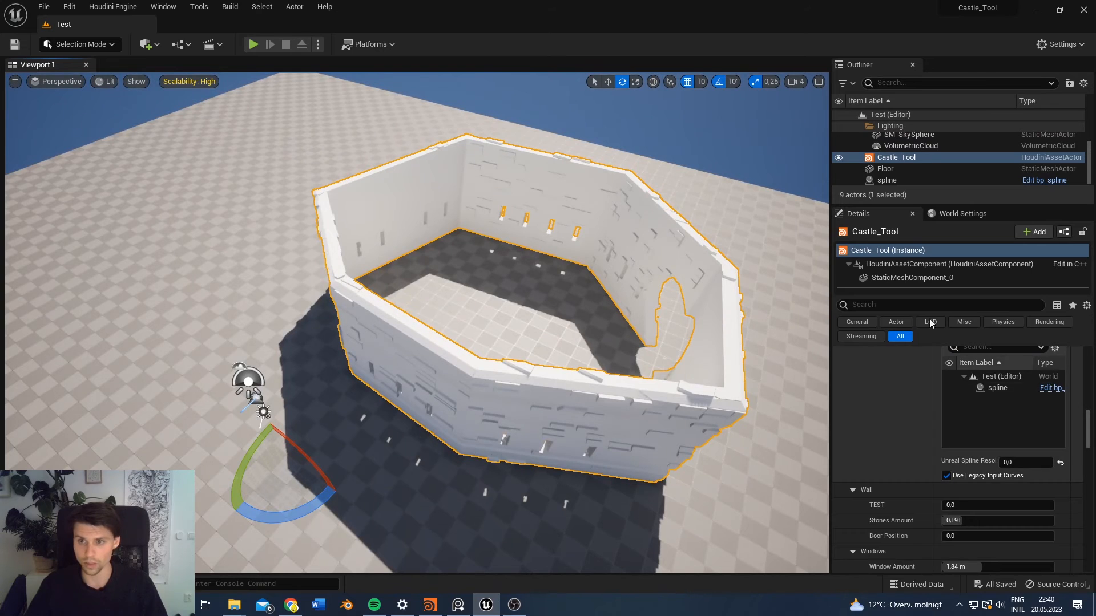
scroll(874, 411, "up", 6)
scroll(923, 504, "up", 3)
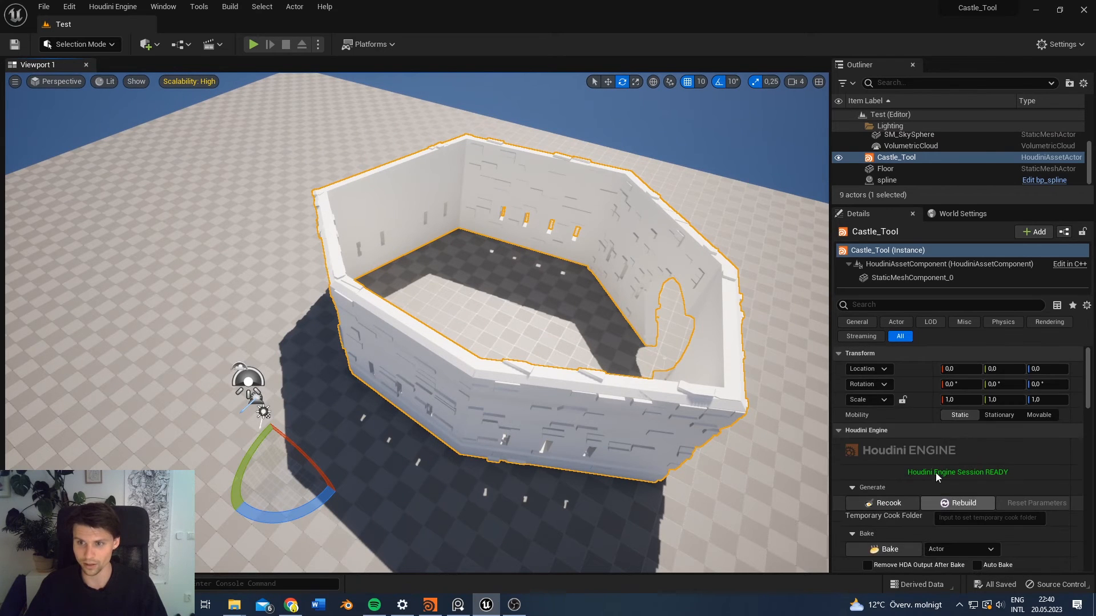
left_click(963, 371)
type("400")
key("Return")
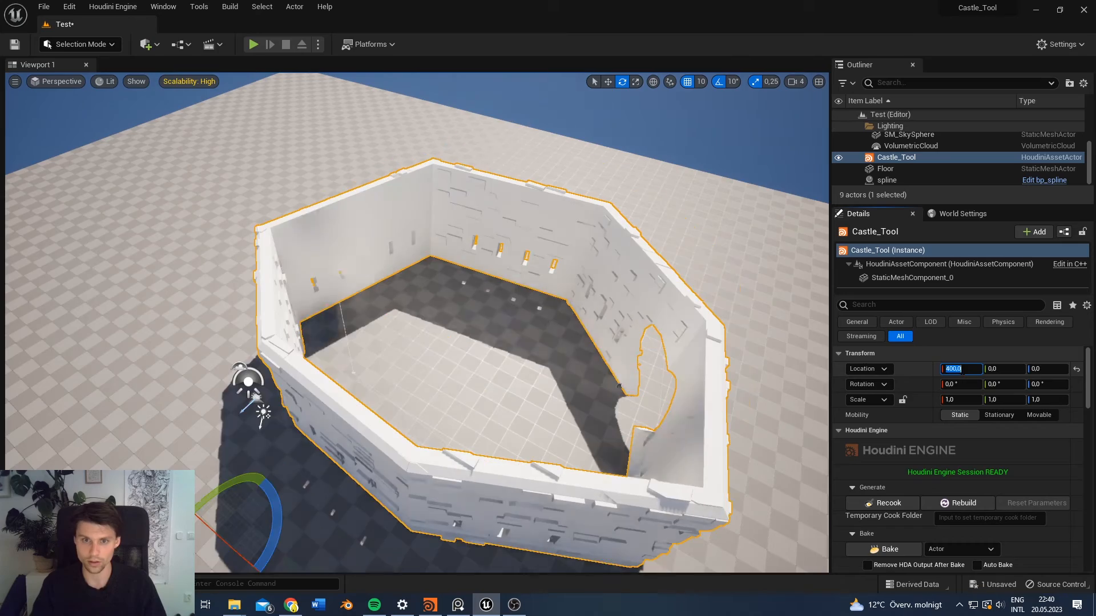
Step: Select the spline actor and move its corner point outside the castle wall to a new position on the floor
key("w")
right_click_drag(724, 330, 561, 368)
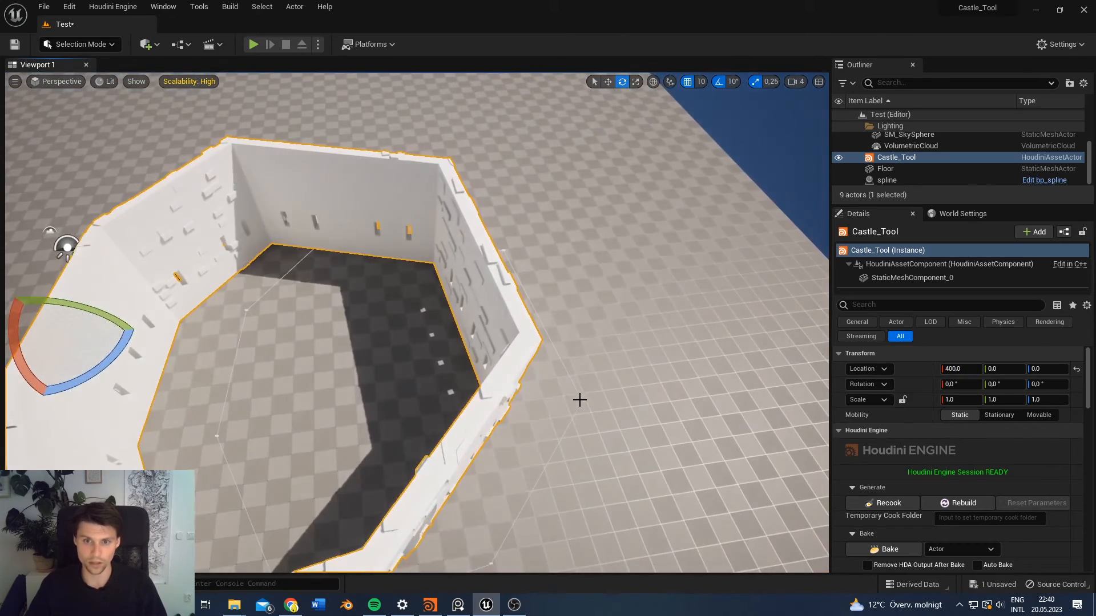
left_click(577, 430)
key("f")
left_click(514, 425)
right_click_drag(521, 451, 521, 394)
key("w")
left_click_drag(511, 410, 530, 326)
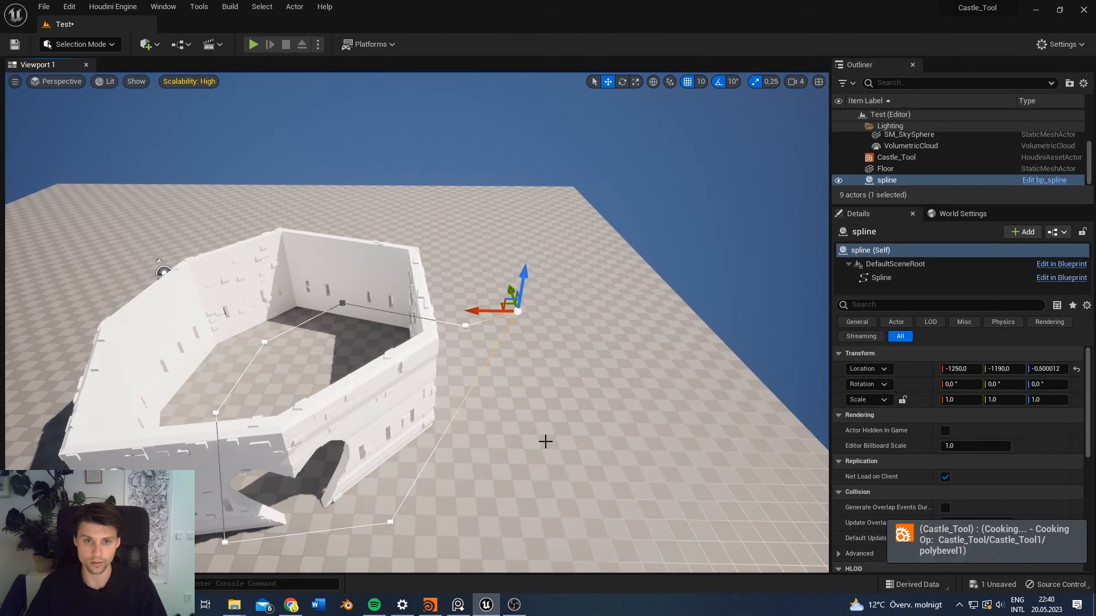
Step: Add a spline point on the edge beside the tilted wall and lower the spline's highest raised corner point
right_click_drag(545, 441, 439, 403)
right_click(439, 403)
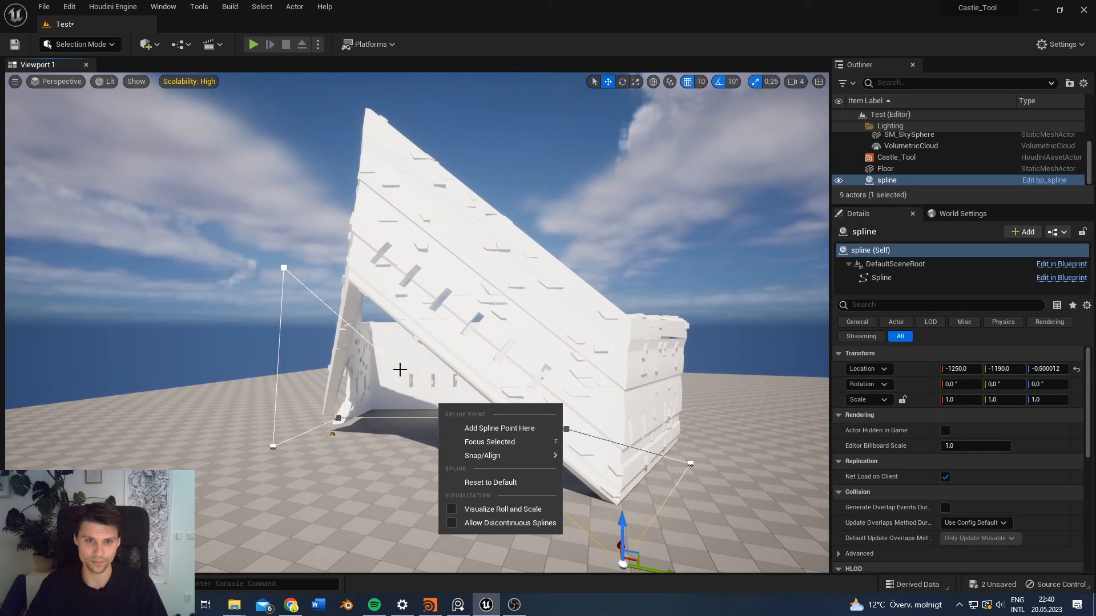
left_click(457, 429)
left_click(282, 268)
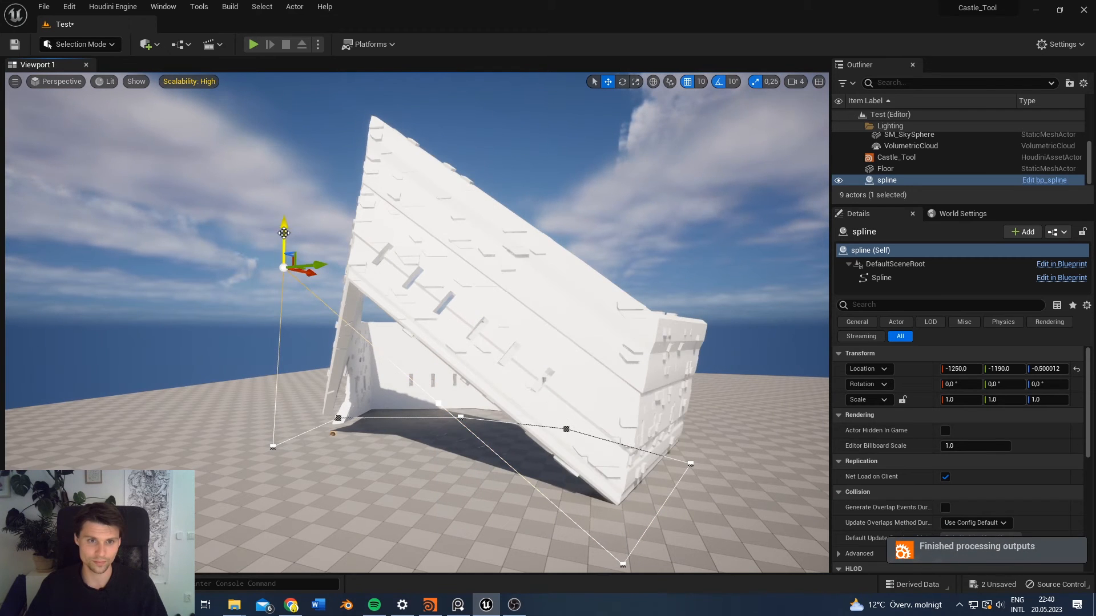
left_click_drag(282, 288, 291, 310)
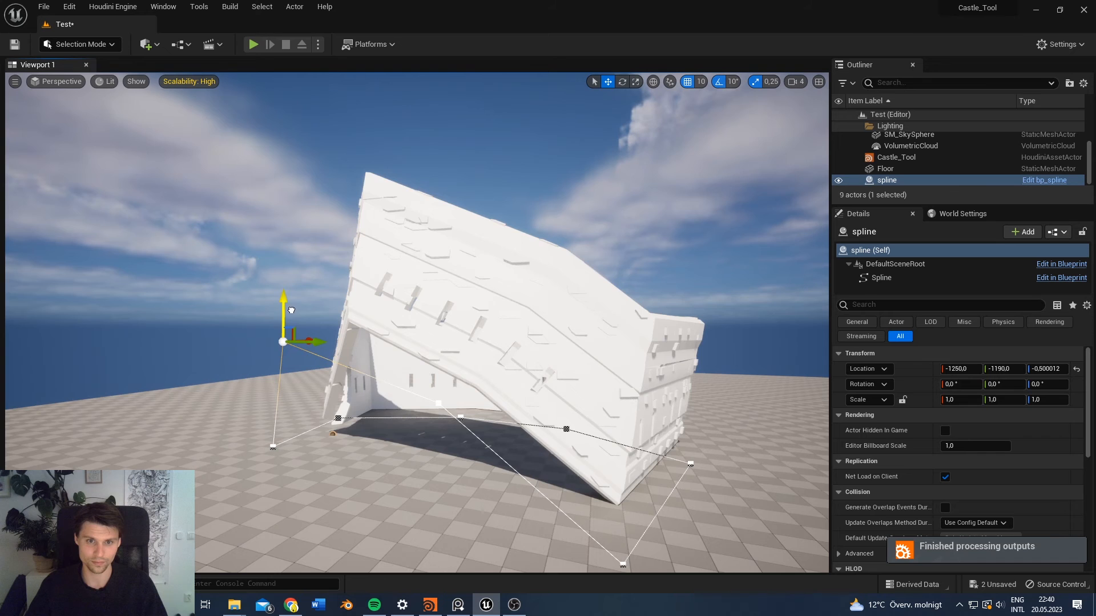
Step: Add another spline point along the edge in front of the castle and raise it
right_click_drag(340, 331, 434, 337)
right_click(370, 337)
left_click(402, 362)
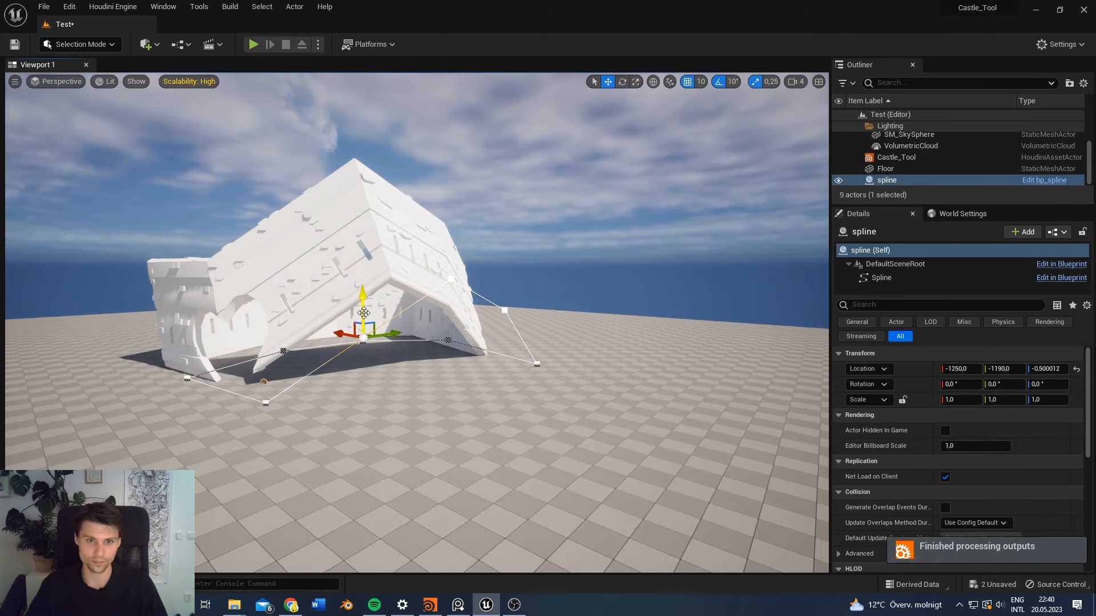
left_click_drag(363, 313, 363, 282)
Step: Raise the spline's low corner points around the castle one after another
right_click_drag(354, 311, 419, 314)
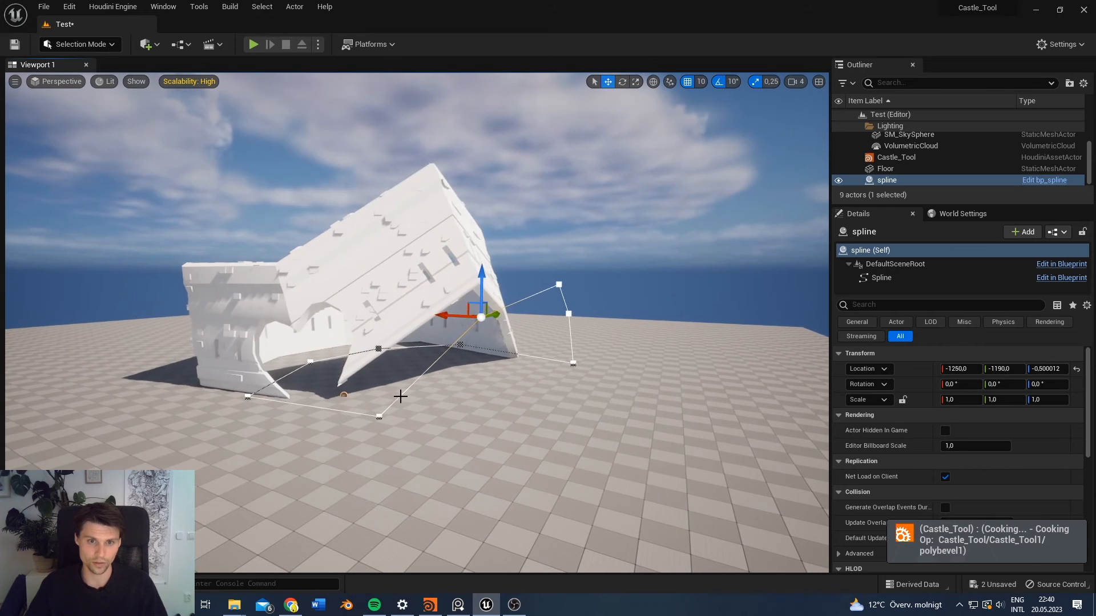
left_click(377, 417)
left_click_drag(376, 396, 375, 357)
left_click(570, 363)
left_click_drag(571, 338, 571, 320)
right_click_drag(558, 380, 484, 365)
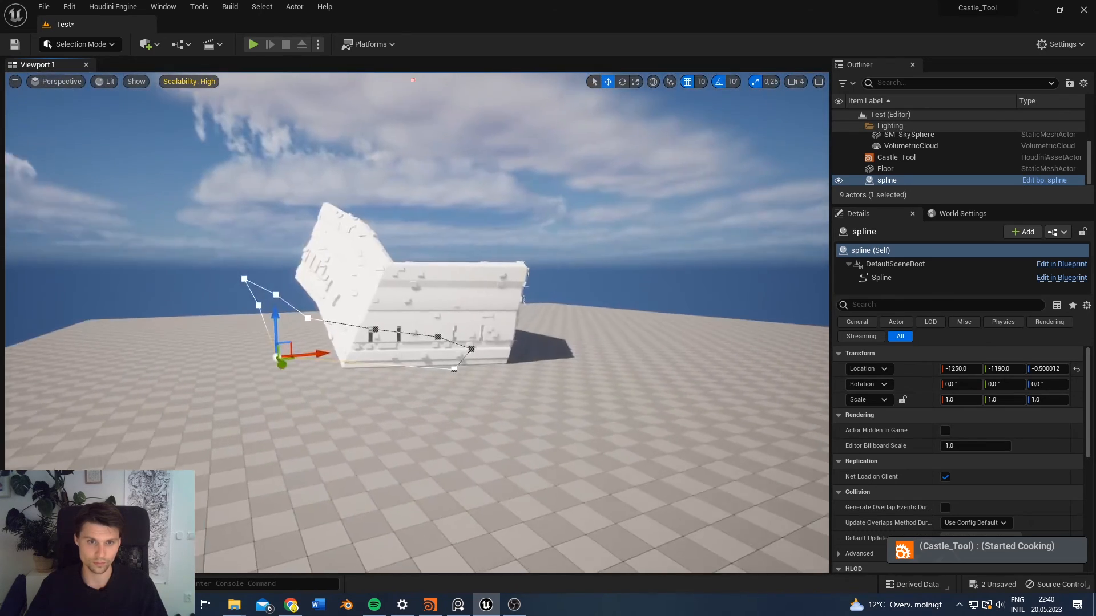
right_click_drag(380, 366, 431, 350)
left_click_drag(488, 371, 488, 342)
Step: Add a spline point on the lower edge beside the wall's bottom corner and adjust its height
right_click_drag(606, 390, 591, 389)
right_click_drag(324, 401, 533, 428)
right_click(532, 422)
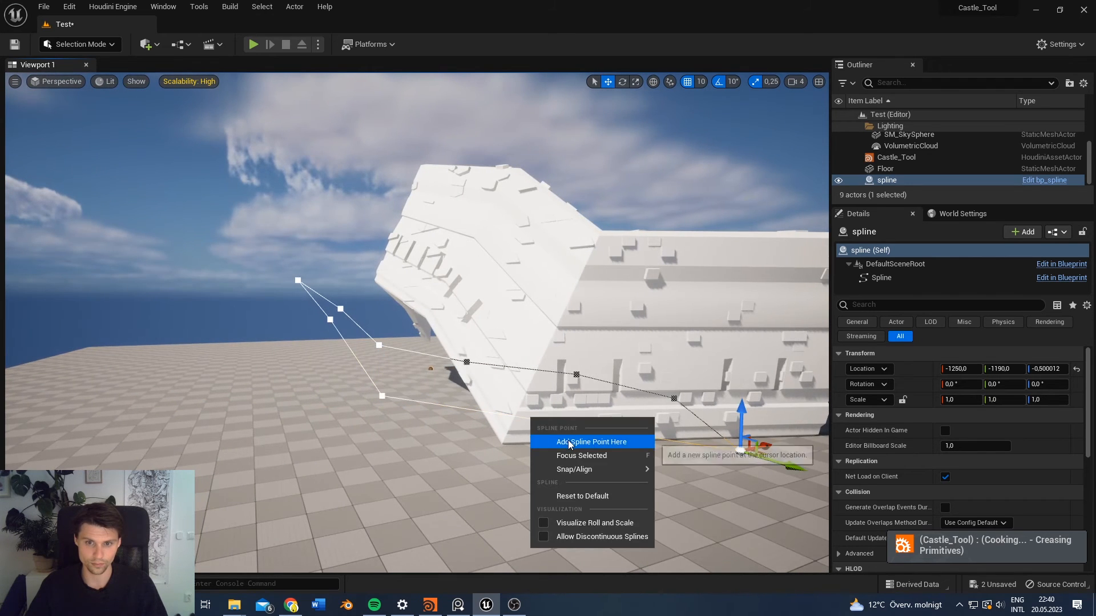
left_click(571, 442)
left_click_drag(530, 398, 519, 426)
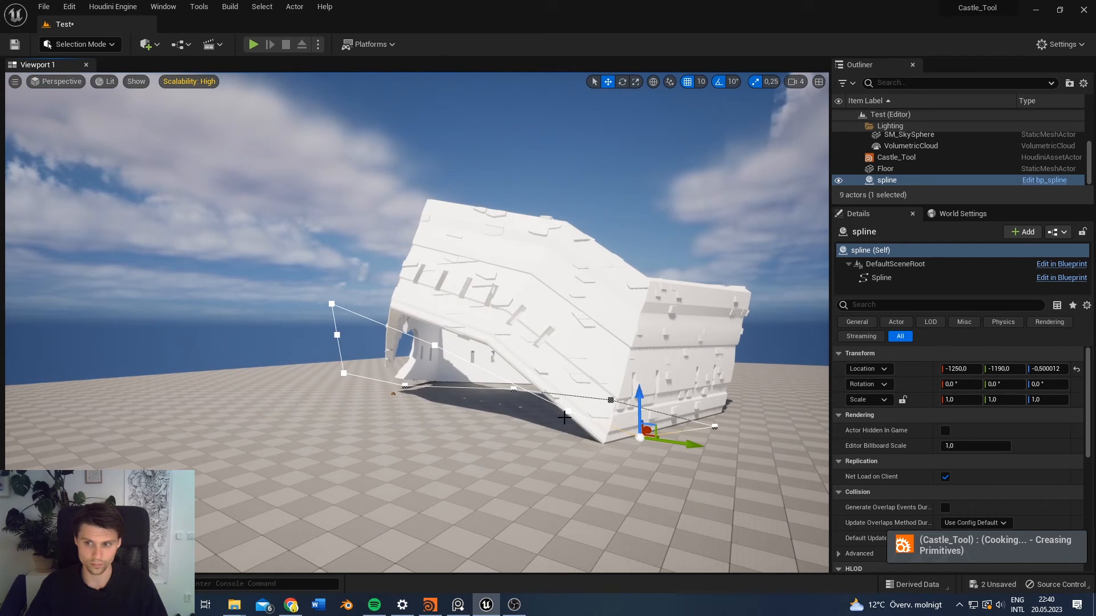
Step: Select the Castle_Tool actor, restart the Houdini Engine session, and reselect the spline's near corner point
left_click(935, 155)
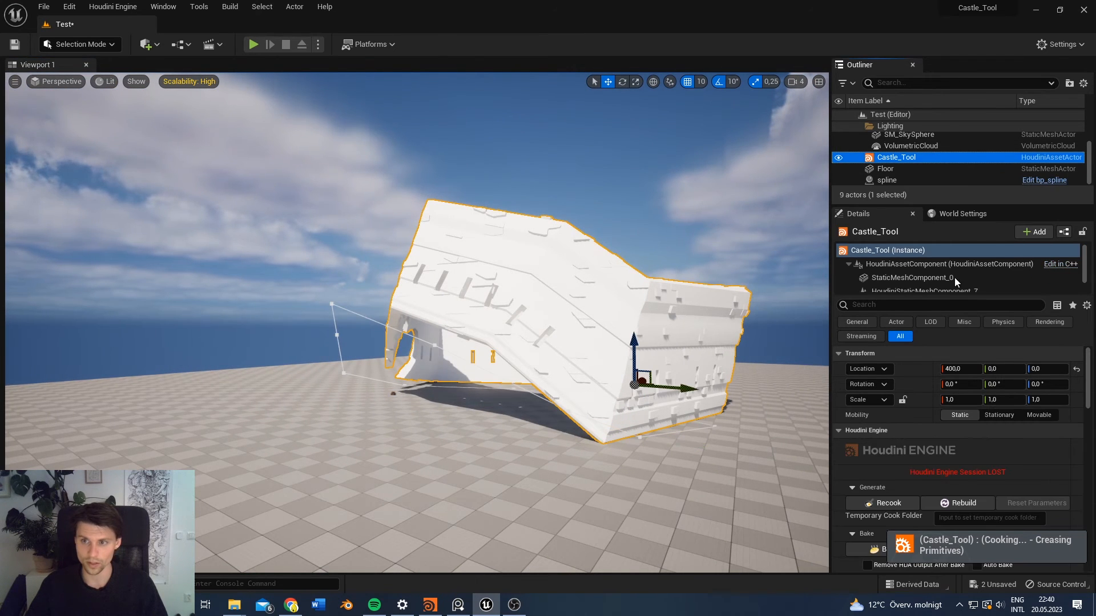
left_click(112, 6)
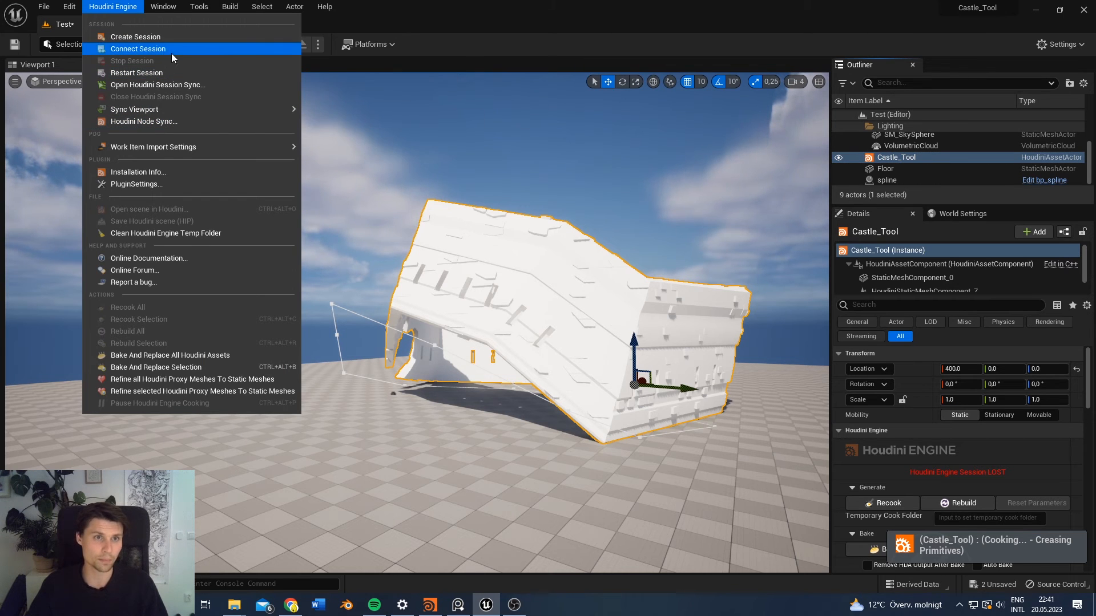
left_click(162, 73)
left_click(640, 439)
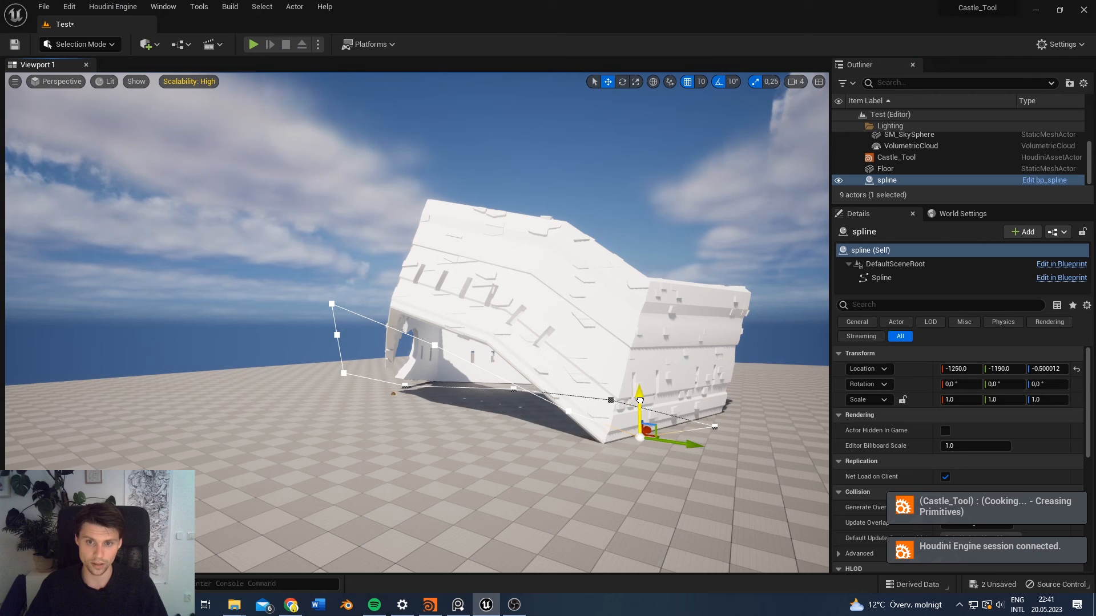
right_click_drag(639, 439, 582, 431)
right_click_drag(557, 382, 577, 403)
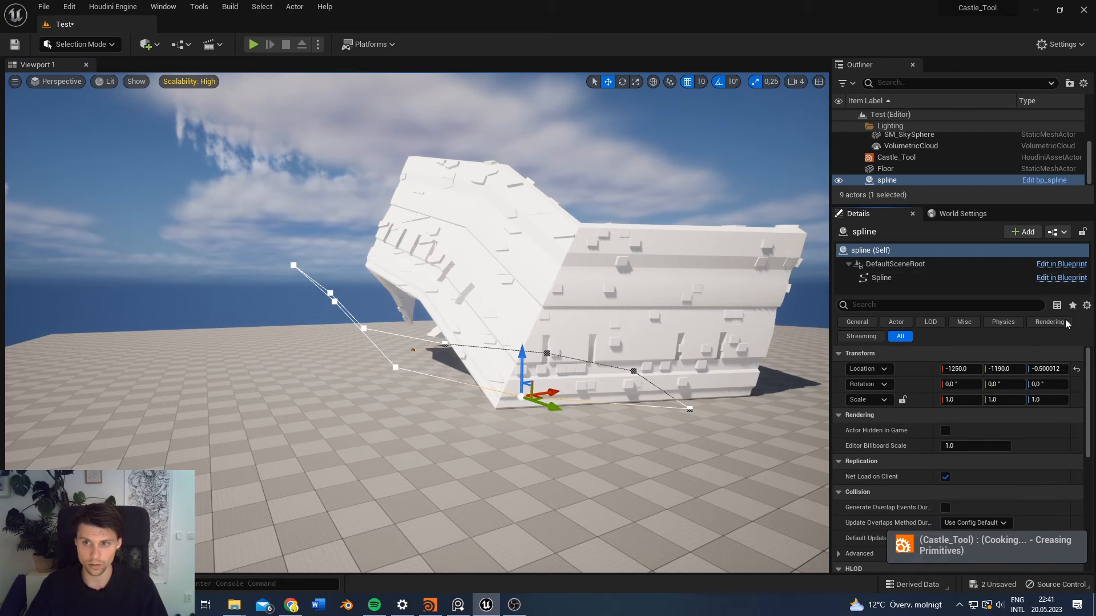
Step: Select the Castle_Tool actor again and restart the Houdini Engine session once more
left_click(937, 159)
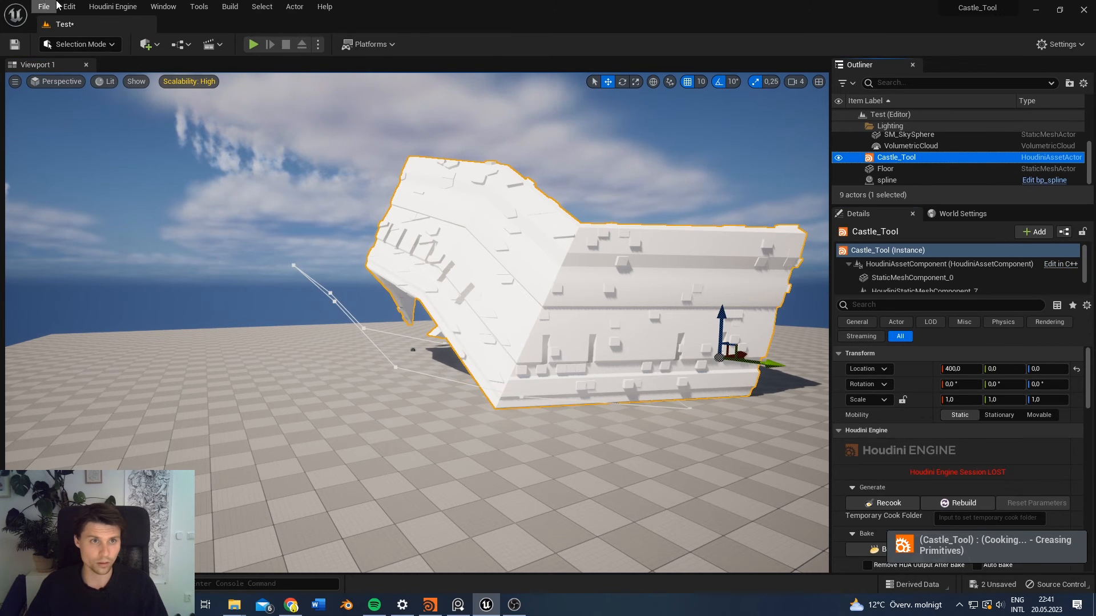
left_click(113, 6)
left_click(132, 74)
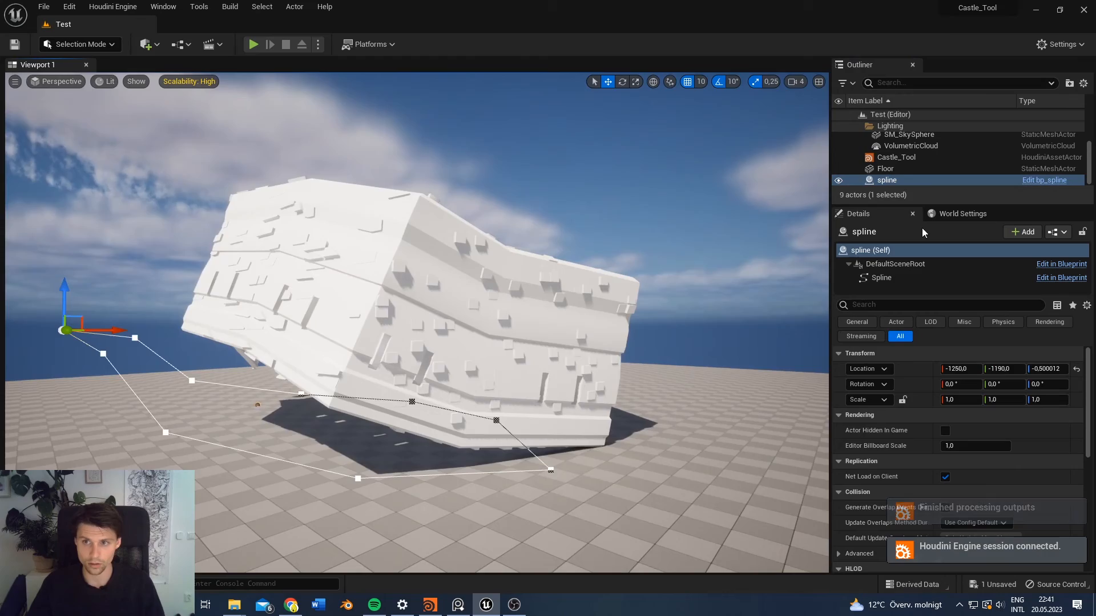
Step: View the castle from the gate side and select the spline's outermost raised point
mouse_move(417, 322)
right_mouse_down()
mouse_move(514, 325)
mouse_move(286, 325)
mouse_move(502, 323)
mouse_move(400, 319)
right_mouse_up()
key("w")
right_click_drag(520, 301, 577, 264)
left_click(592, 251)
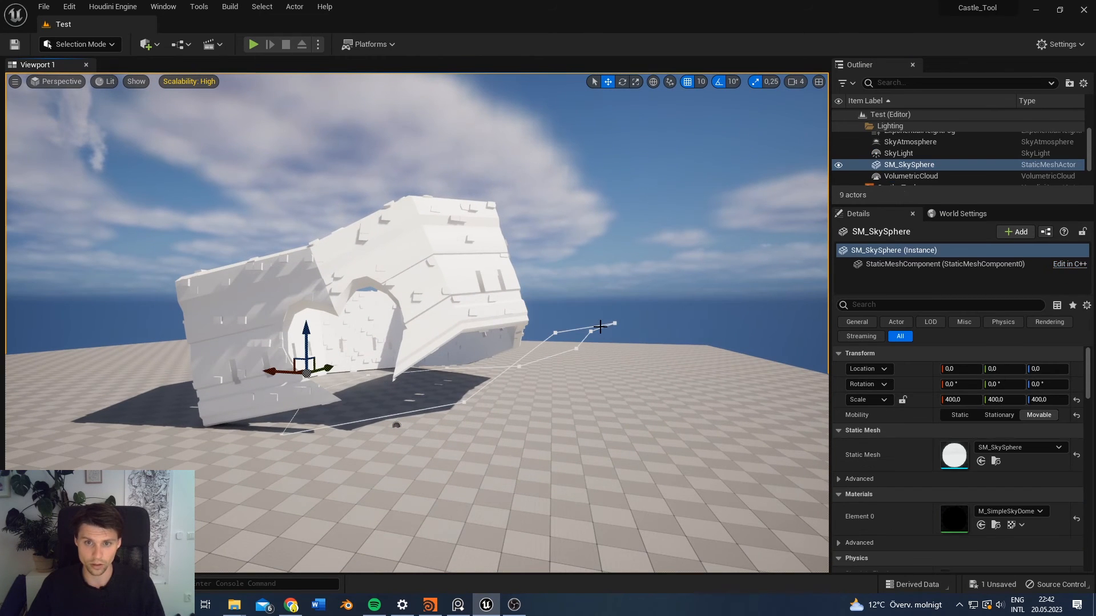
key("ctrl+z")
left_click(614, 324)
right_click_drag(615, 323, 584, 327)
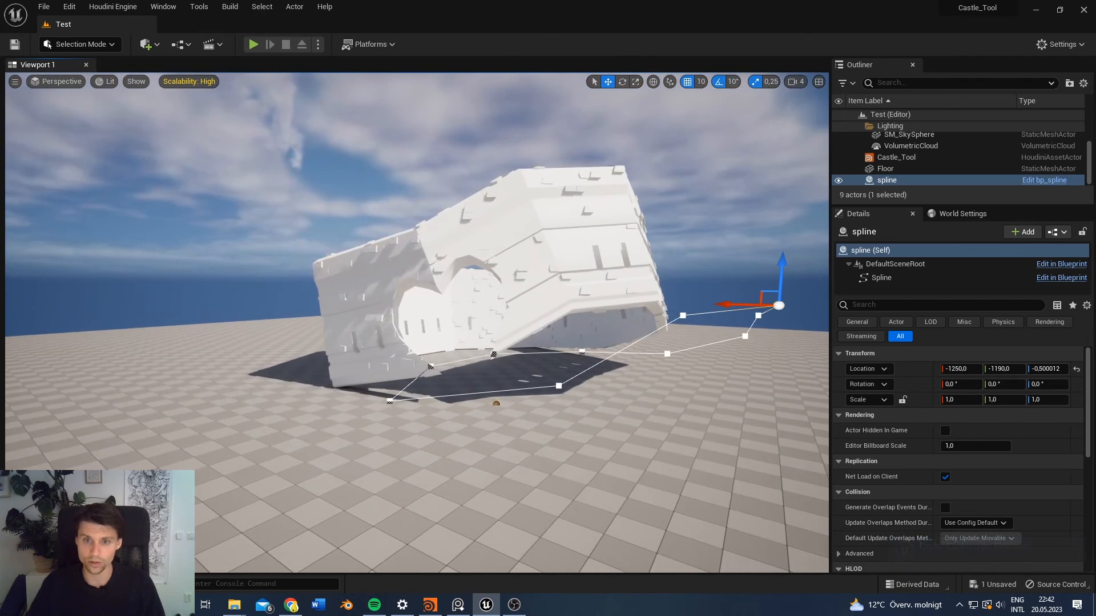
Step: Delete three spline points along the front edge and outer end, and undo the deletion of a fourth
left_click(558, 387)
key("Delete")
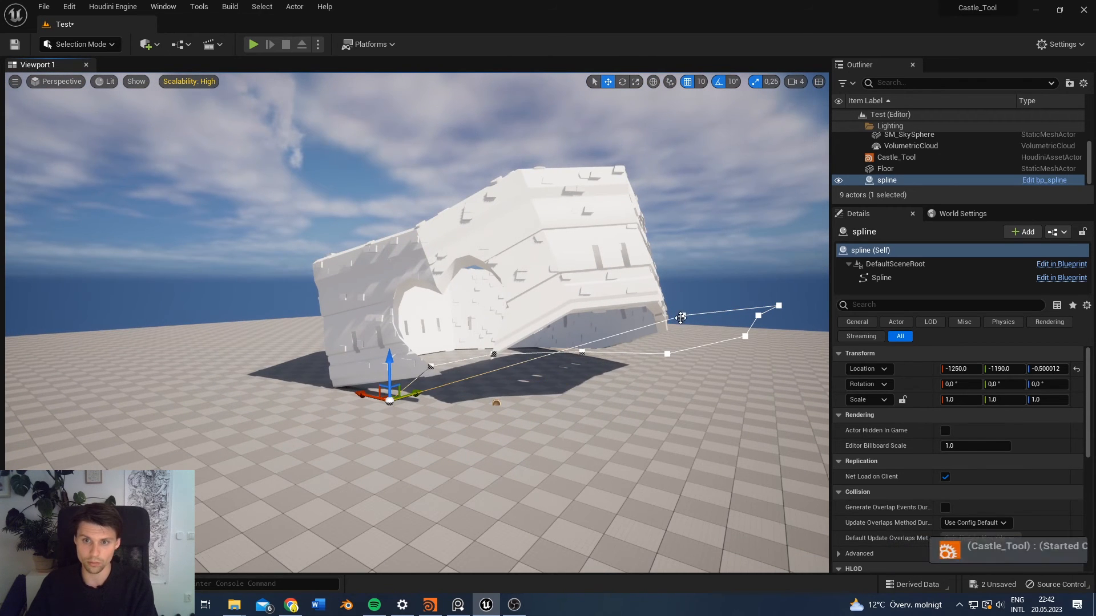
left_click(682, 316)
key("Delete")
left_click(747, 339)
key("Delete")
left_click(668, 355)
key("Delete")
key("ctrl+z")
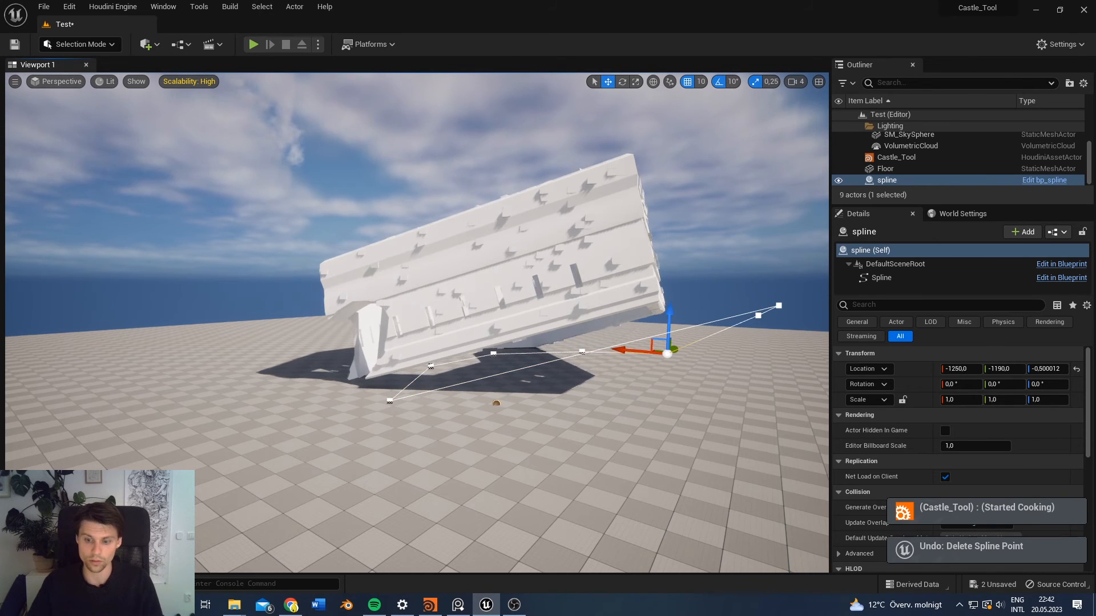
Step: Delete the spline point next to the outermost one and set the spline actor's Y location to 0
left_click(759, 316)
key("Delete")
left_click(719, 349)
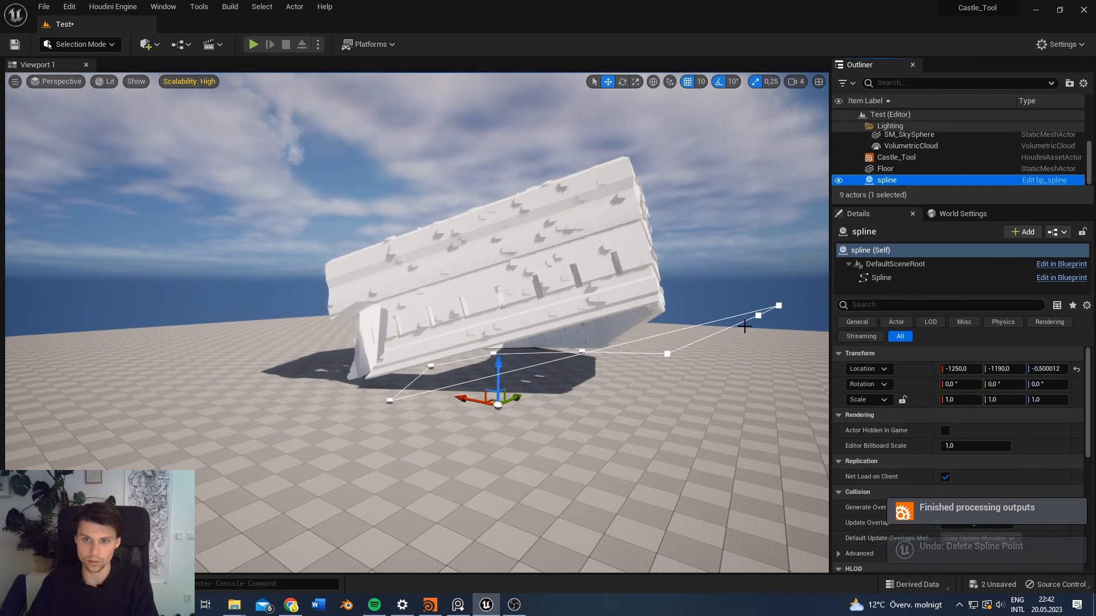
left_click(759, 317)
key("Delete")
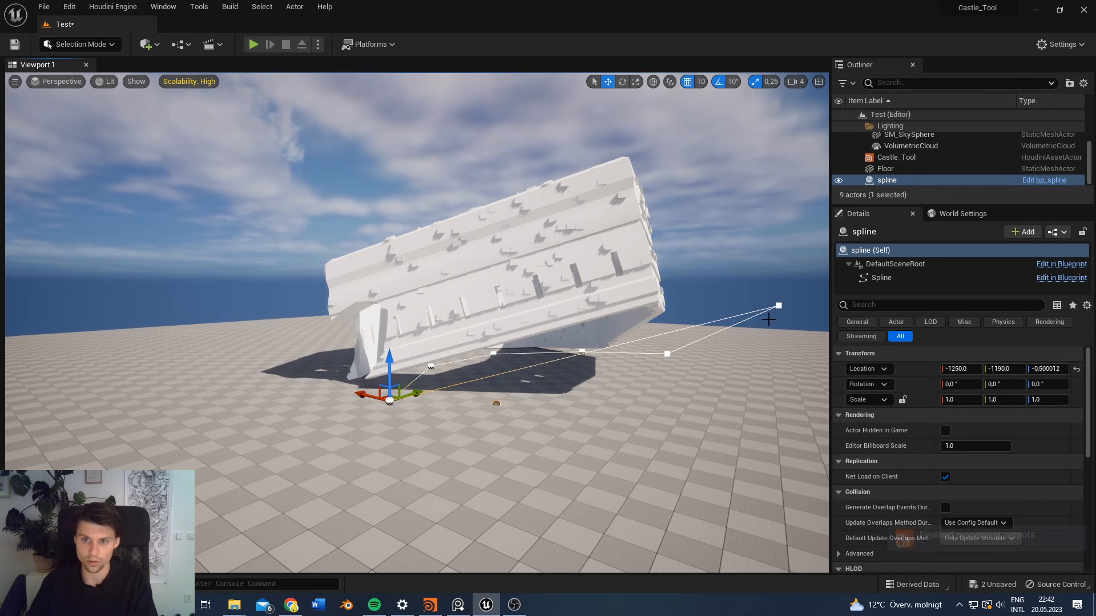
left_click(780, 306)
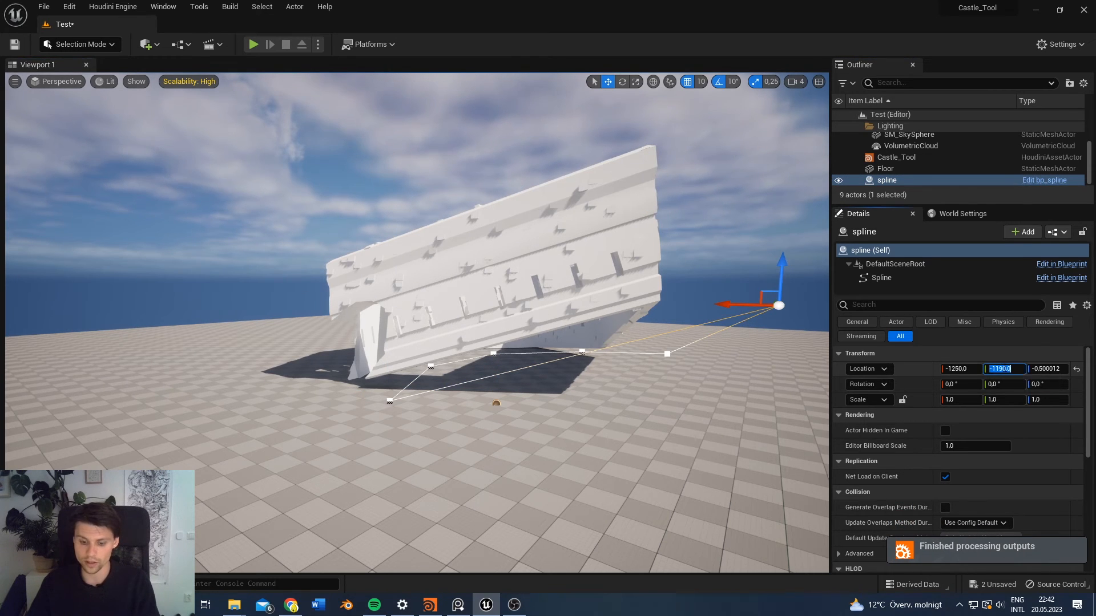
type("0")
key("Return")
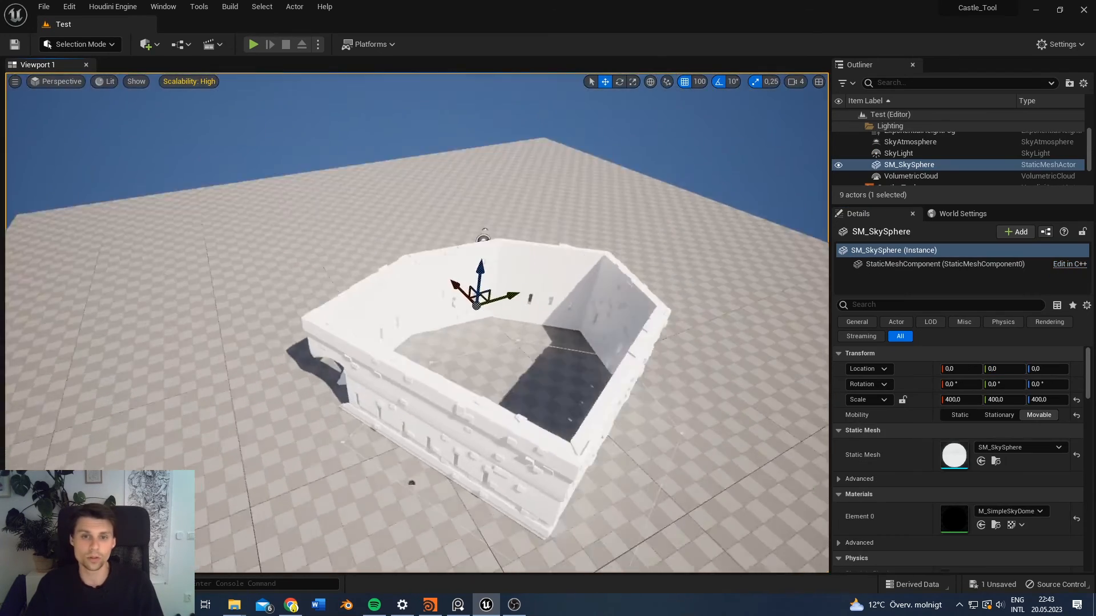
Step: Switch to the CastleGen_Ref board in PureRef to check the castle reference, and close its window
right_click_drag(337, 364, 538, 440)
key("e")
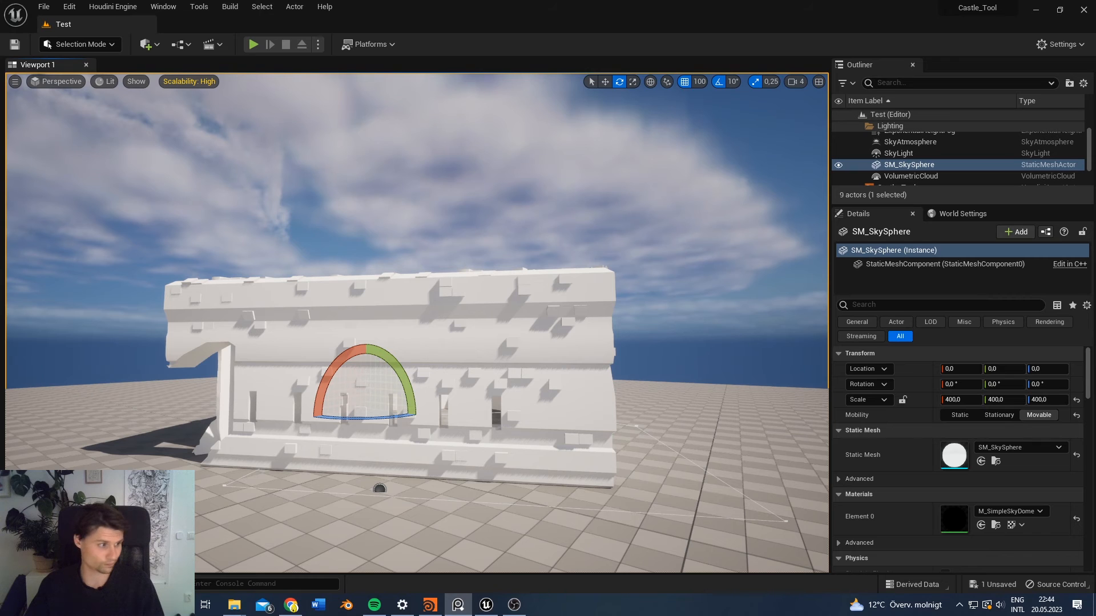
key("alt+Tab")
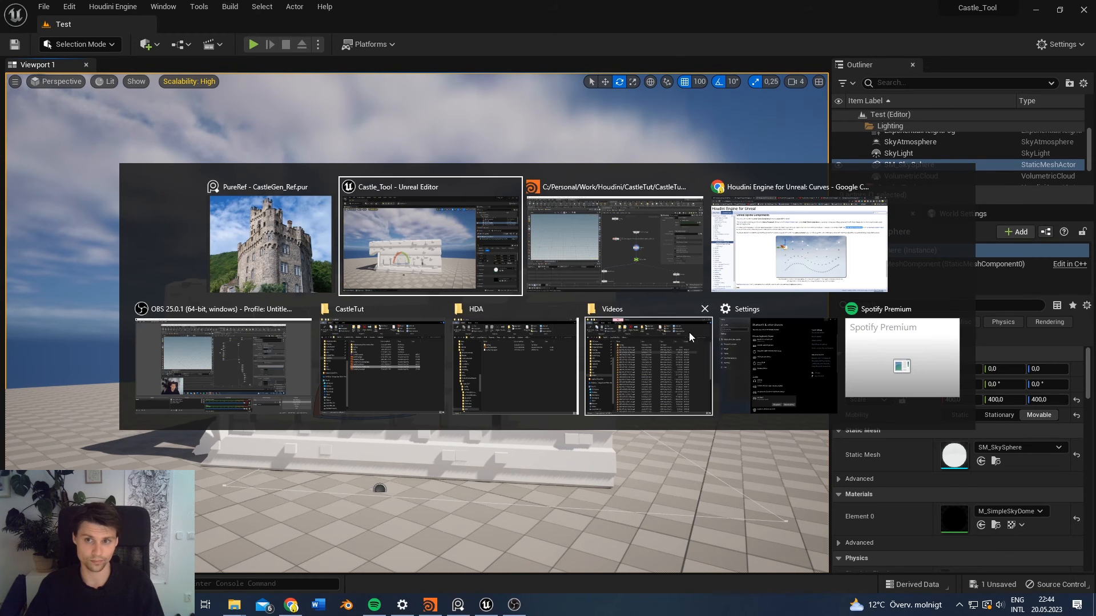
left_click(260, 206)
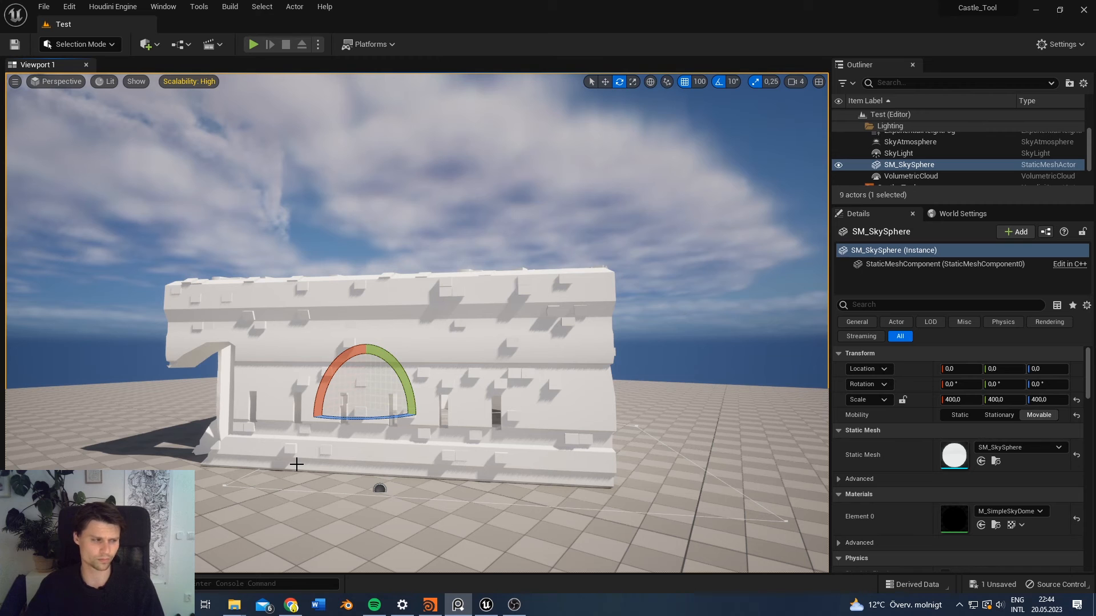
right_click(467, 605)
left_click(467, 586)
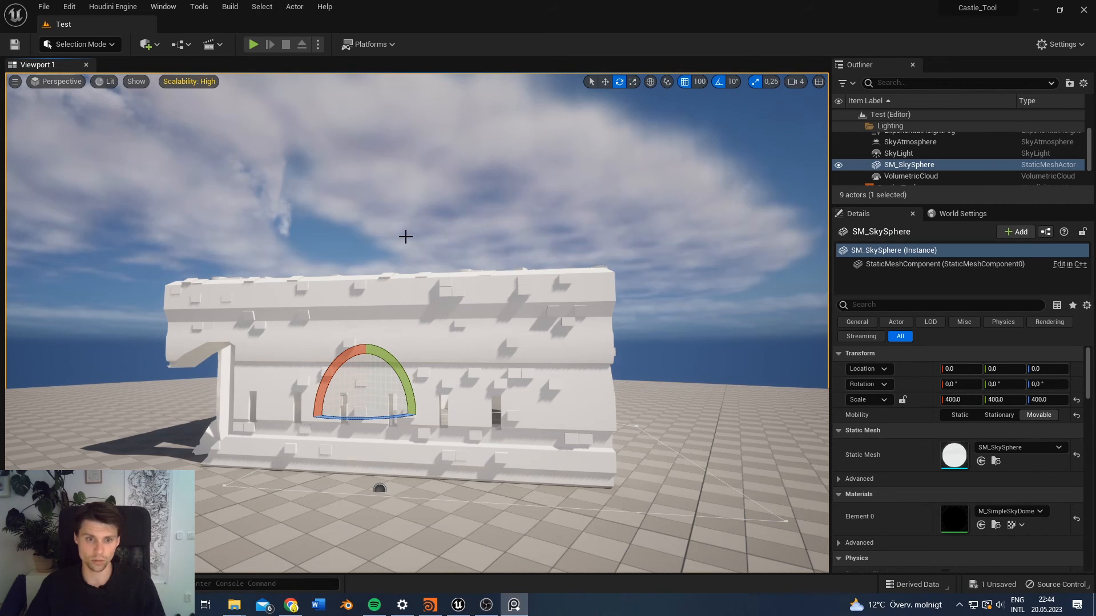
mouse_move(502, 381)
right_mouse_down()
mouse_move(508, 416)
mouse_move(502, 381)
mouse_move(516, 389)
right_mouse_up()
Step: Switch to Houdini, display the line2 node in the Castle asset's subnet1 and set its Length to 6.32
left_click(429, 606)
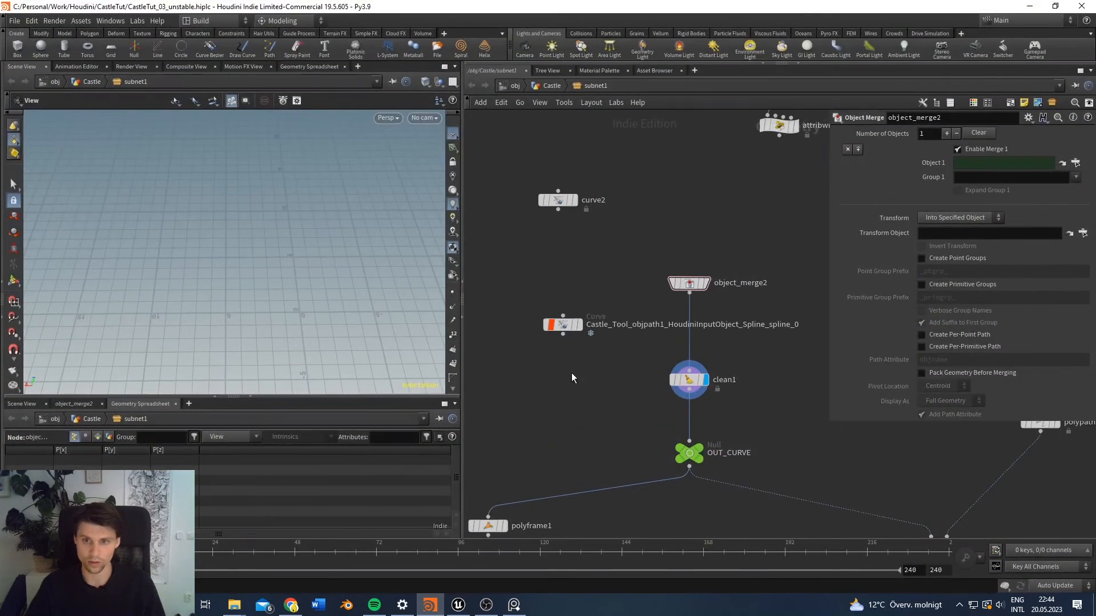
scroll(689, 260, "down", 5)
middle_click_drag(817, 115, 688, 271)
scroll(688, 271, "up", 3)
left_click(673, 282)
left_click(661, 298)
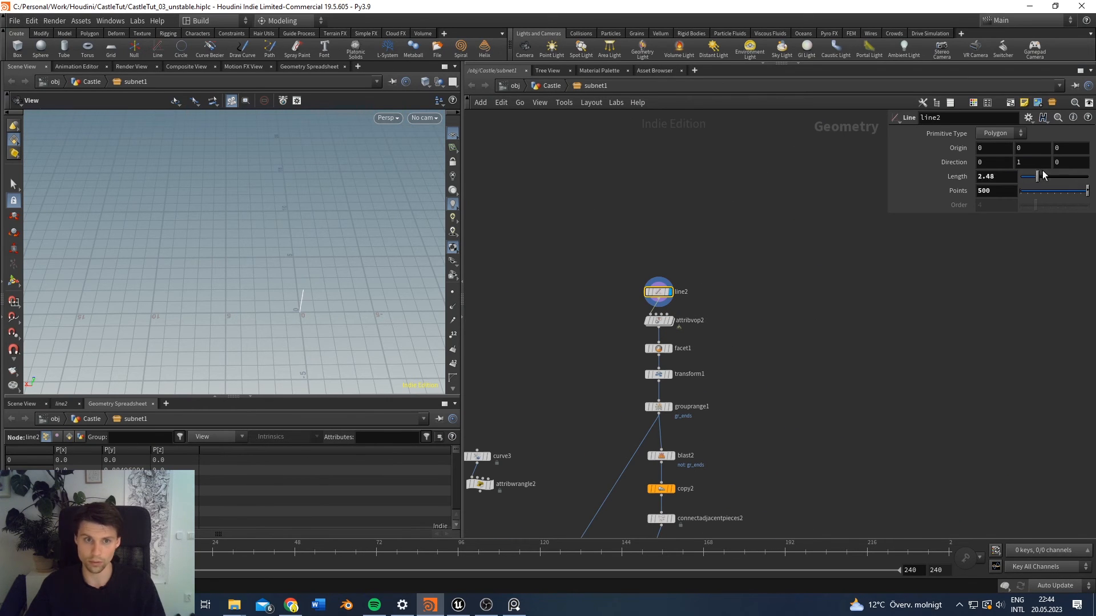
Step: In the Castle asset's type properties, add line2's Length parameter to the Wall folder and remove the TEST parameter
right_click(565, 89)
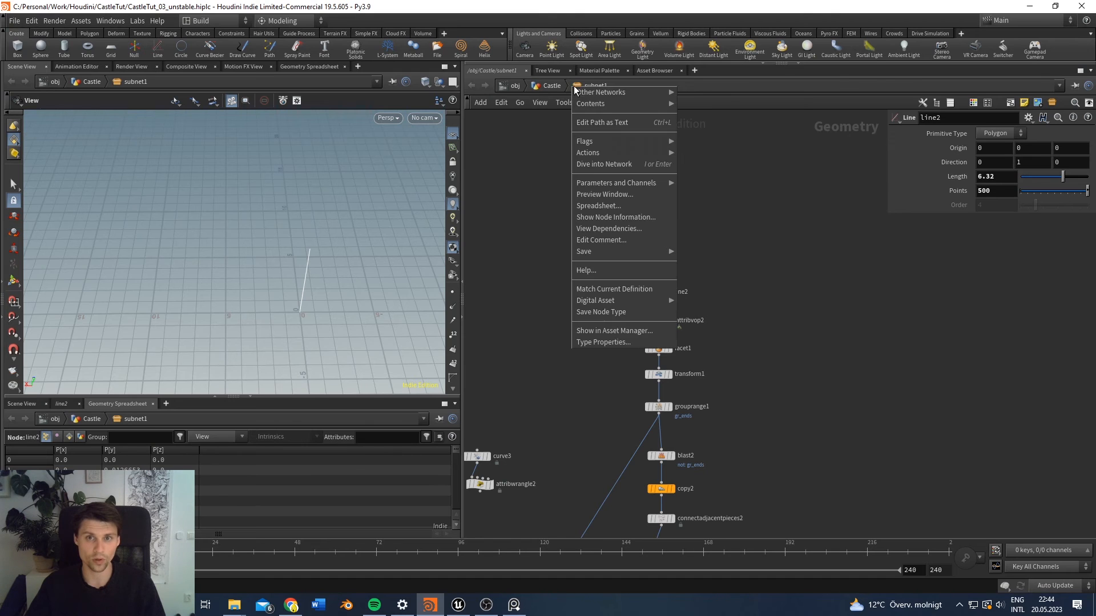
left_click(599, 330)
left_click_drag(969, 181, 404, 241)
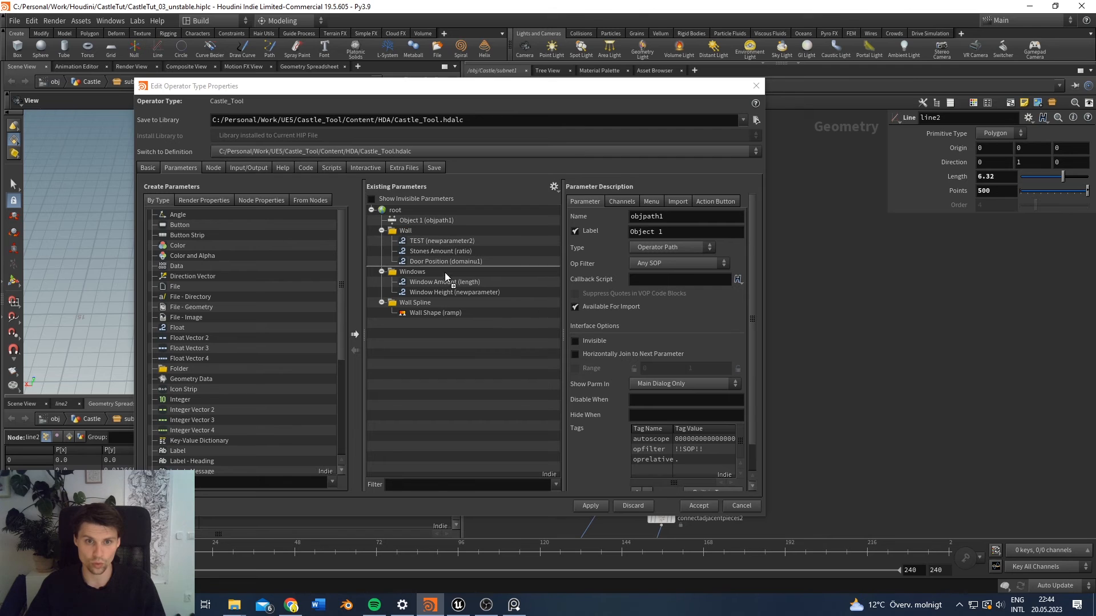
left_click_drag(447, 279, 448, 244)
left_click(450, 242)
key("Delete")
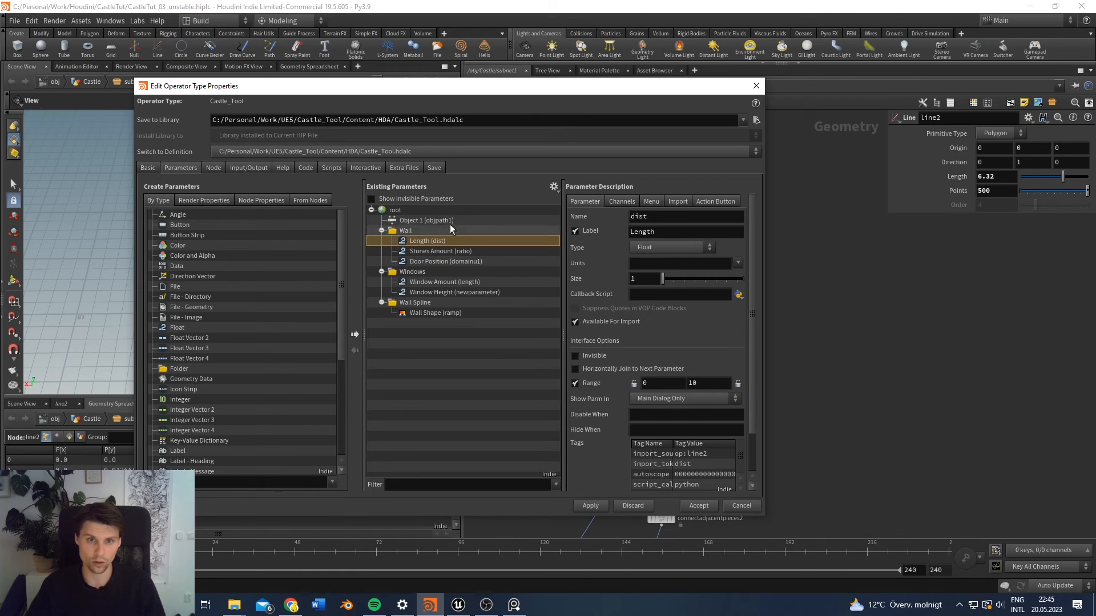
Step: Switch to Unreal Editor, rebuild the Castle_Tool asset and bring its Wall and Windows parameters into view
key("alt+Tab")
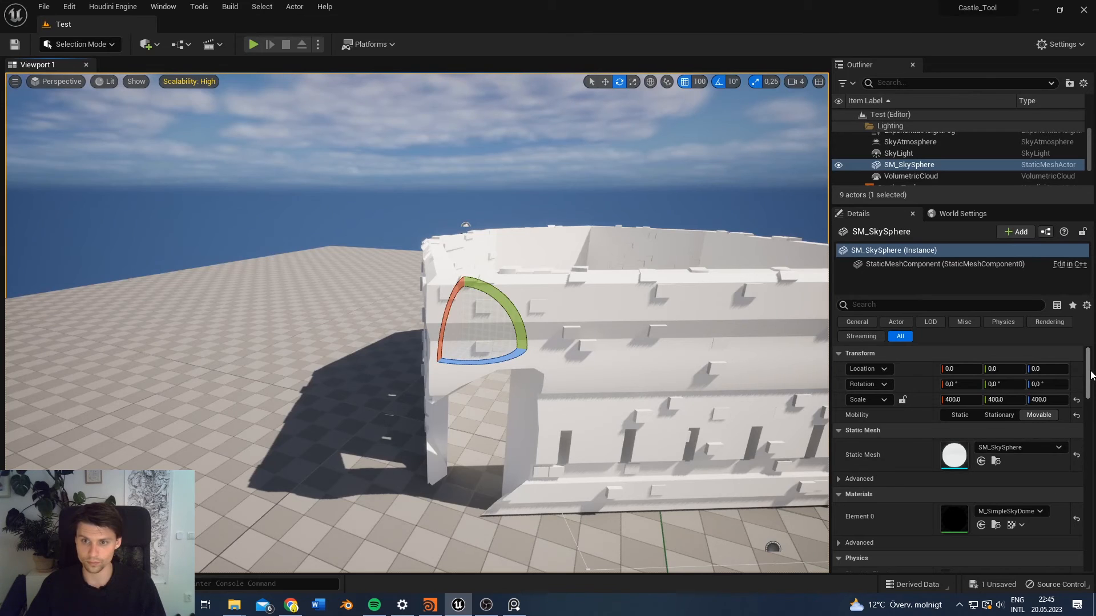
scroll(928, 167, "down", 1)
left_click(914, 169)
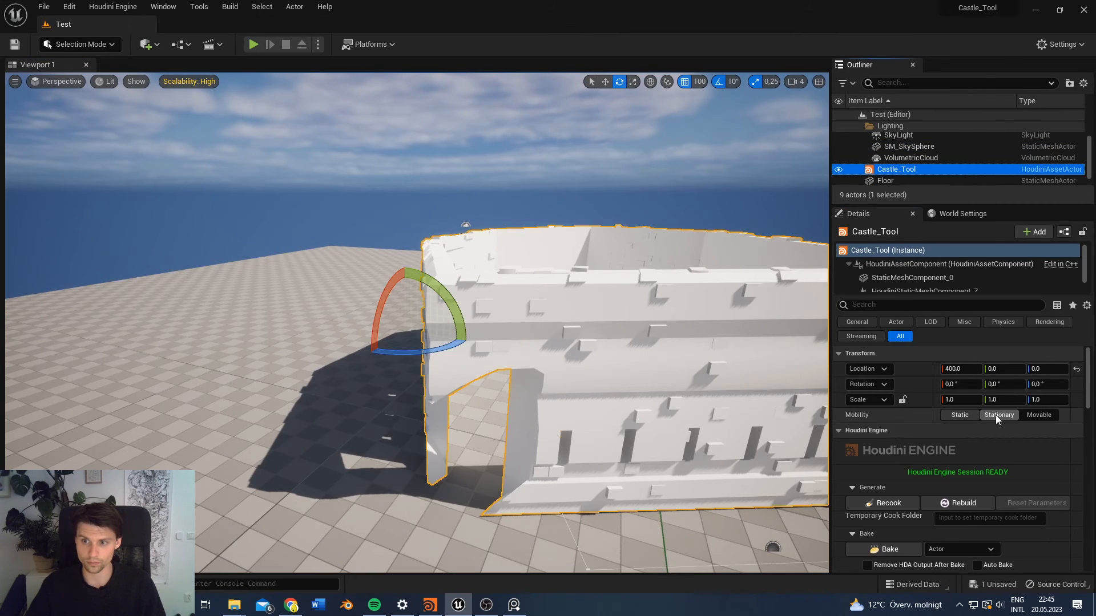
left_click(971, 503)
right_click_drag(739, 430, 733, 424)
key("alt+Tab")
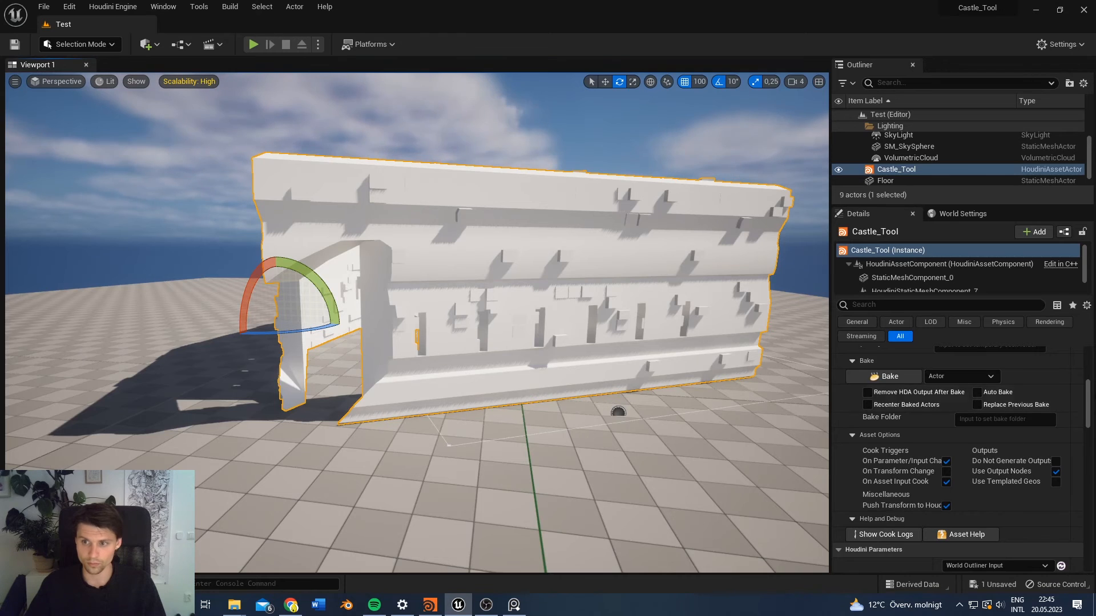
left_click_drag(1089, 415, 1089, 438)
scroll(896, 445, "down", 7)
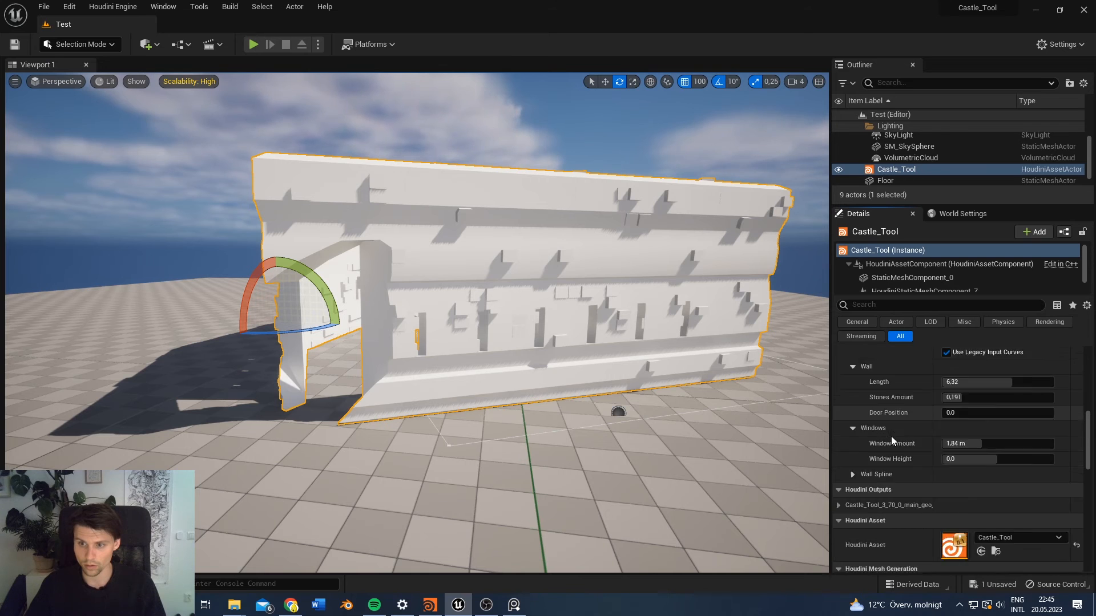
Step: Try the Castle_Tool wall at Length values of 1.707092, 10 and 9.097473
scroll(904, 451, "down", 1)
scroll(904, 426, "up", 1)
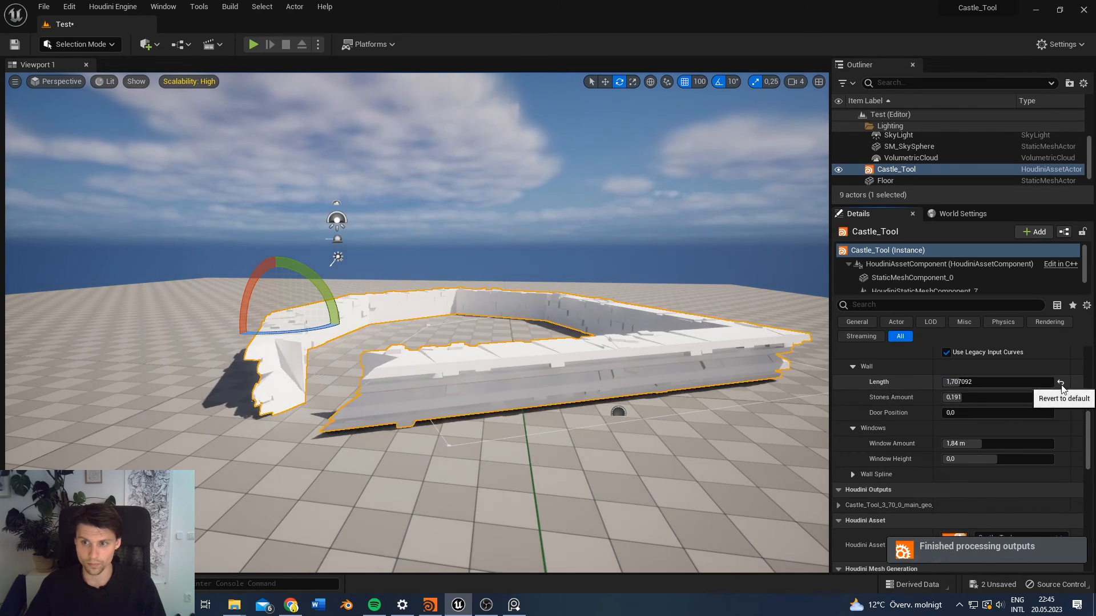
left_click_drag(1056, 383, 1062, 385)
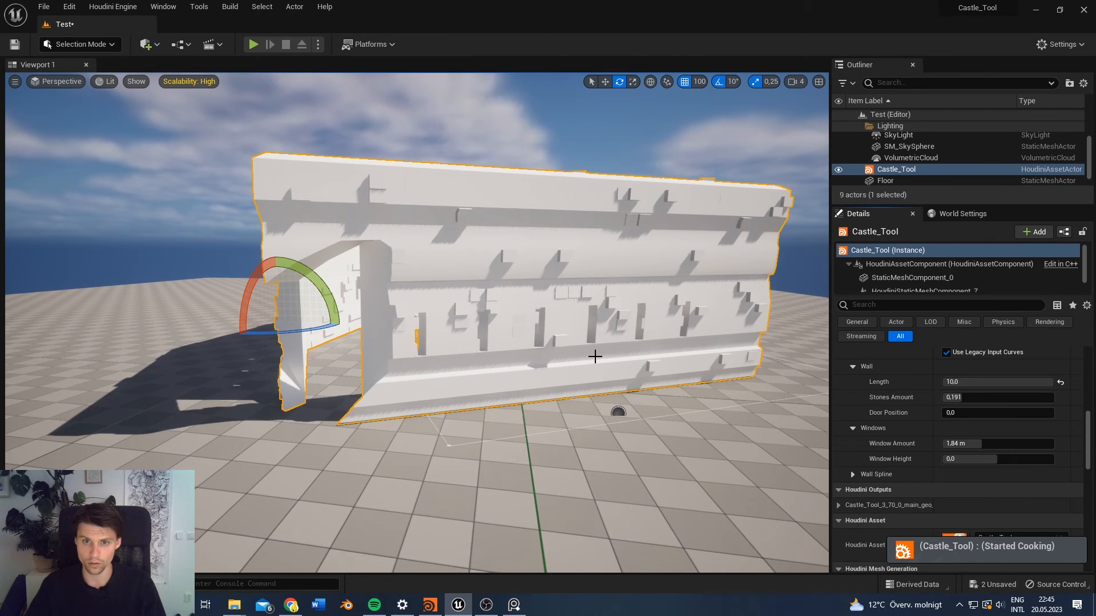
right_click_drag(765, 348, 771, 328)
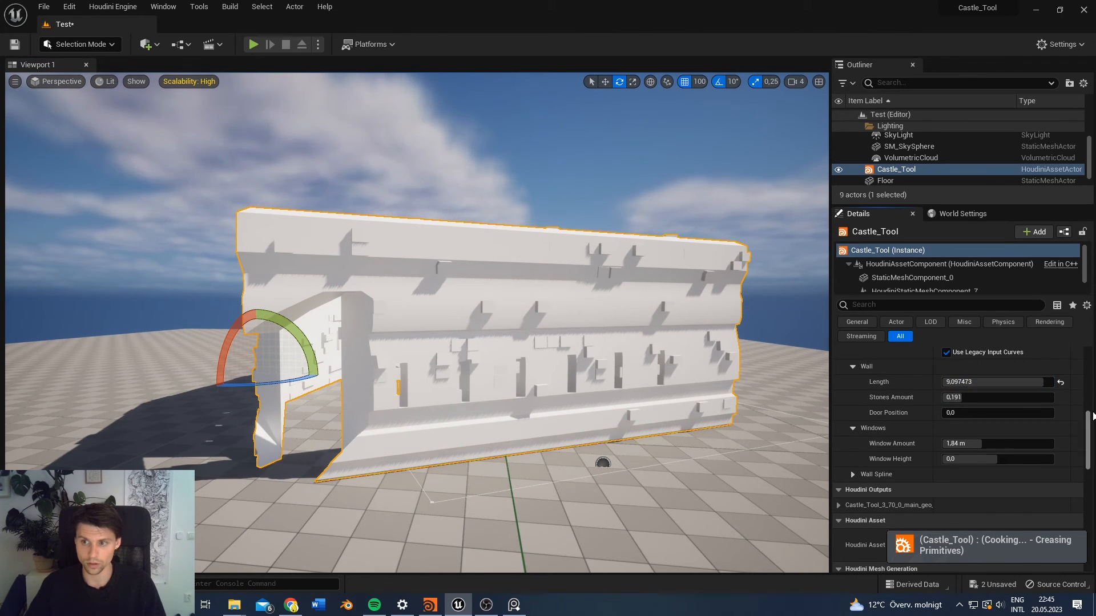
Step: Restart the lost Houdini Engine session
scroll(1087, 405, "up", 5)
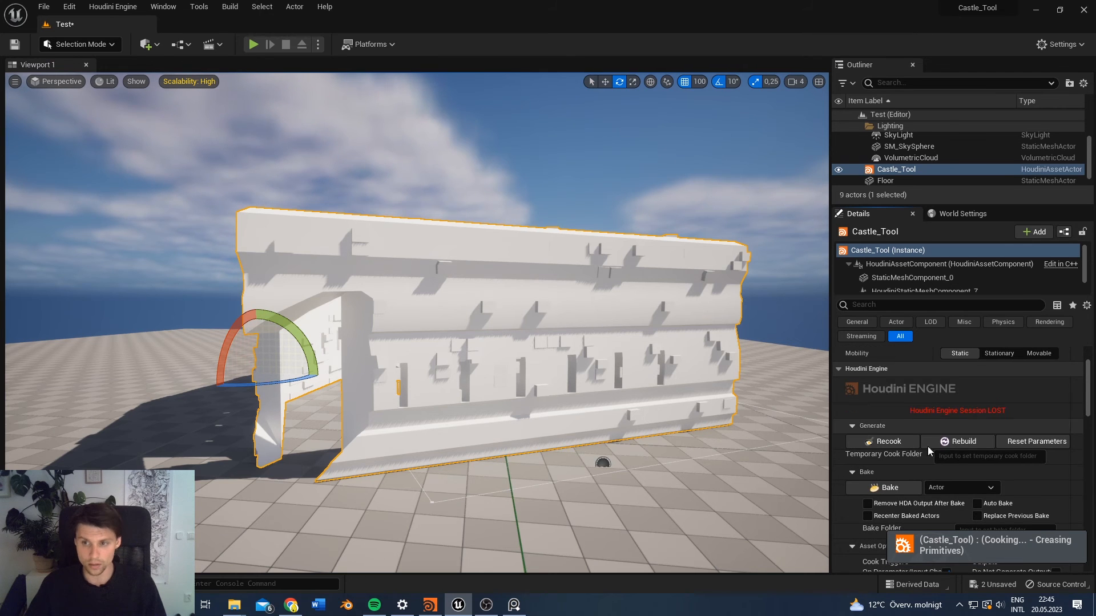
left_click(112, 6)
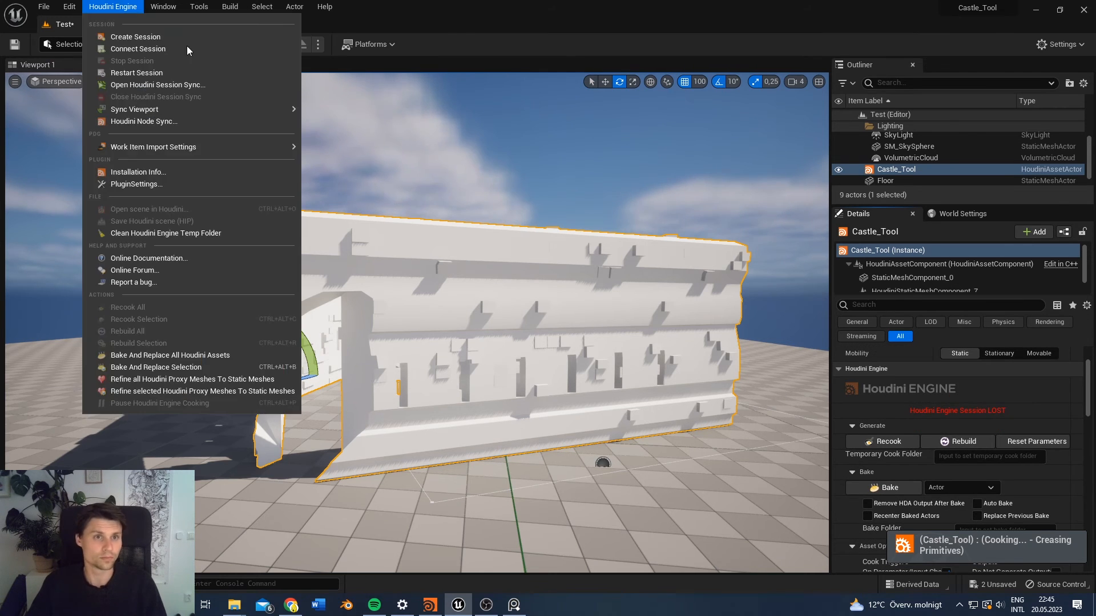
Step: Switch to Chrome and search the web for "houdini unreal loosing connection session" in a new tab
type("houdi")
type("ni unreal ")
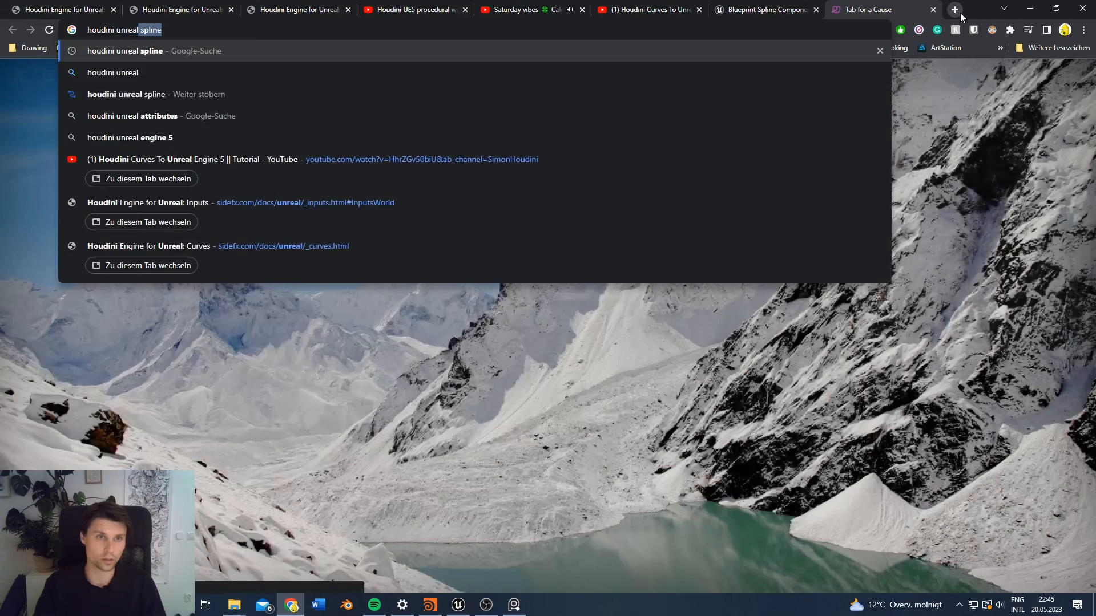
type("loosing")
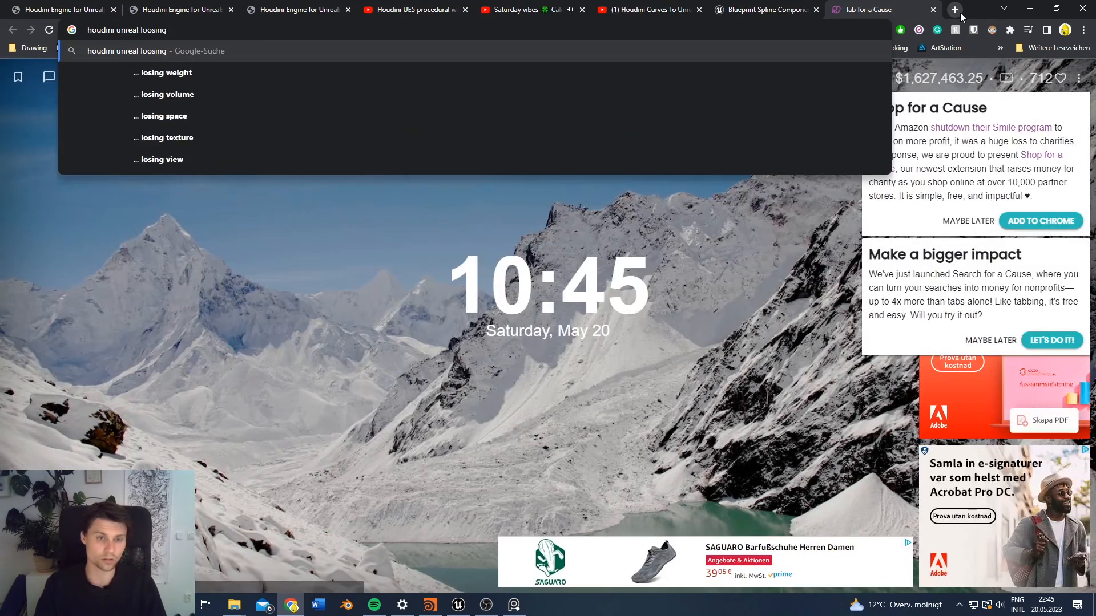
type(" connection session")
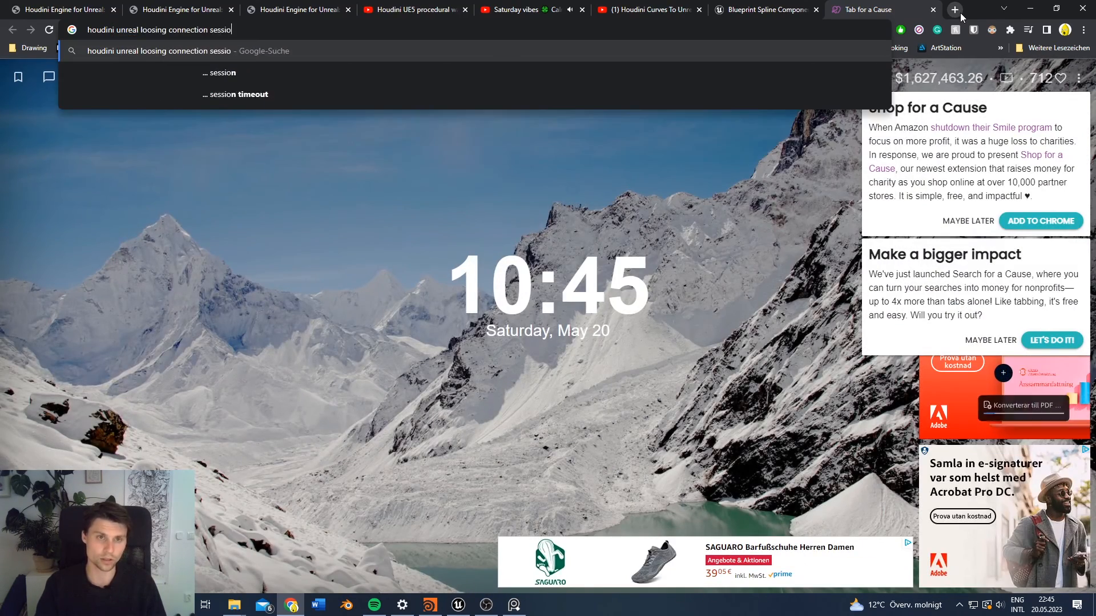
key("Return")
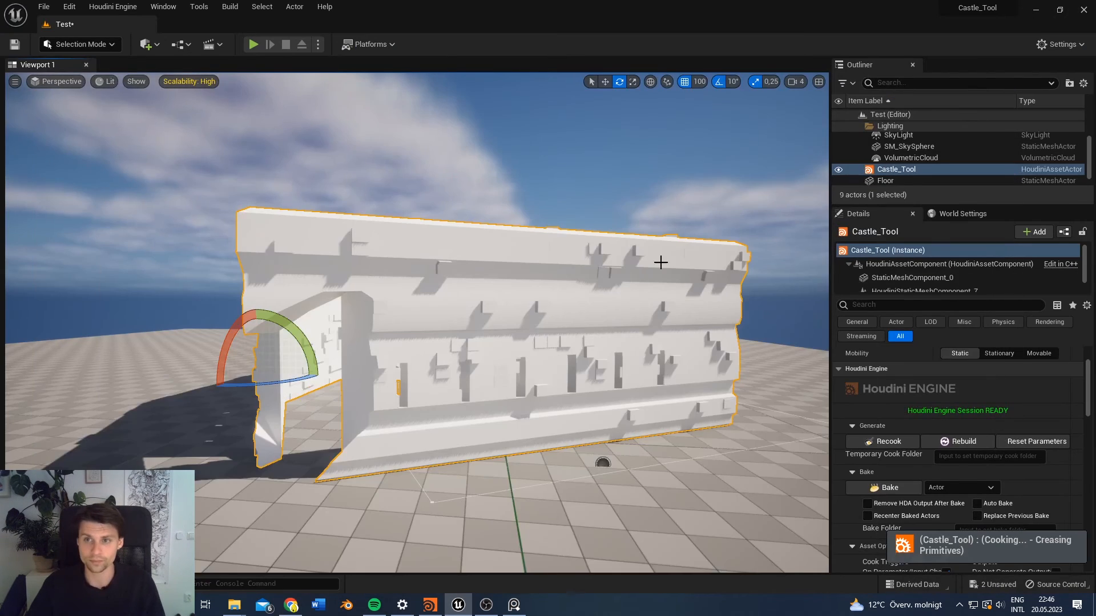
Step: Back in Unreal Editor, set the Castle_Tool's wall Length to 7.994385
right_click_drag(660, 262, 666, 255)
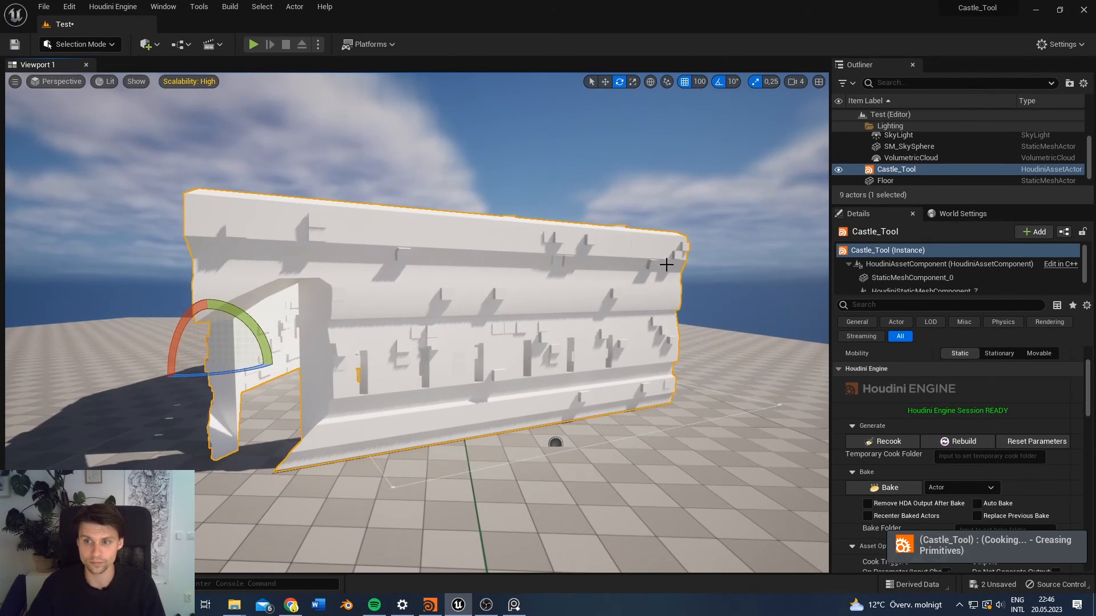
scroll(1078, 468, "down", 4)
scroll(1077, 468, "down", 8)
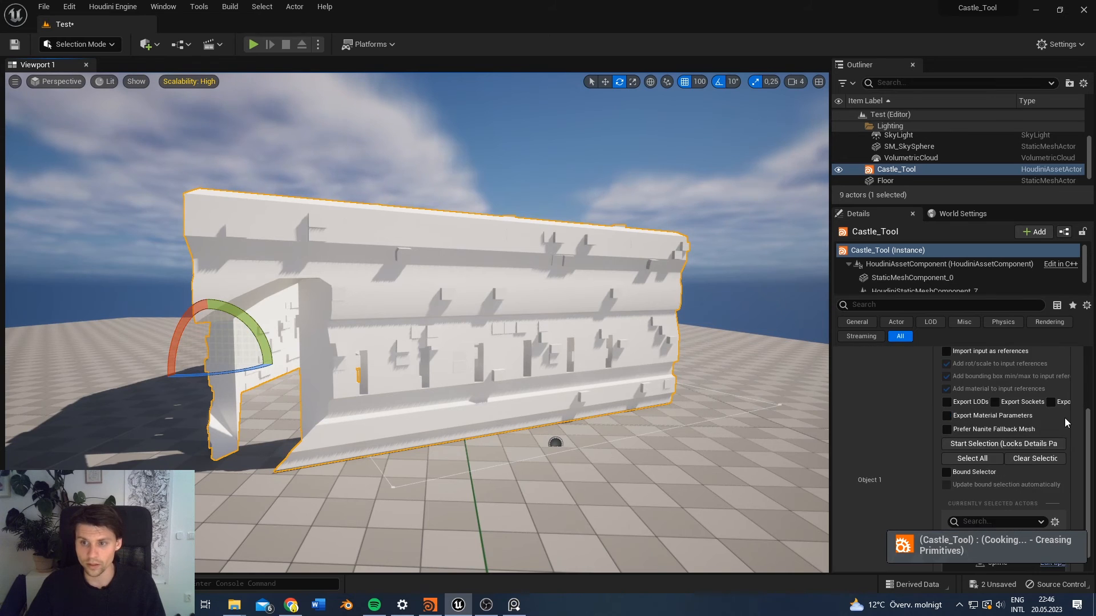
scroll(1069, 411, "down", 2)
left_click_drag(1048, 406, 1032, 407)
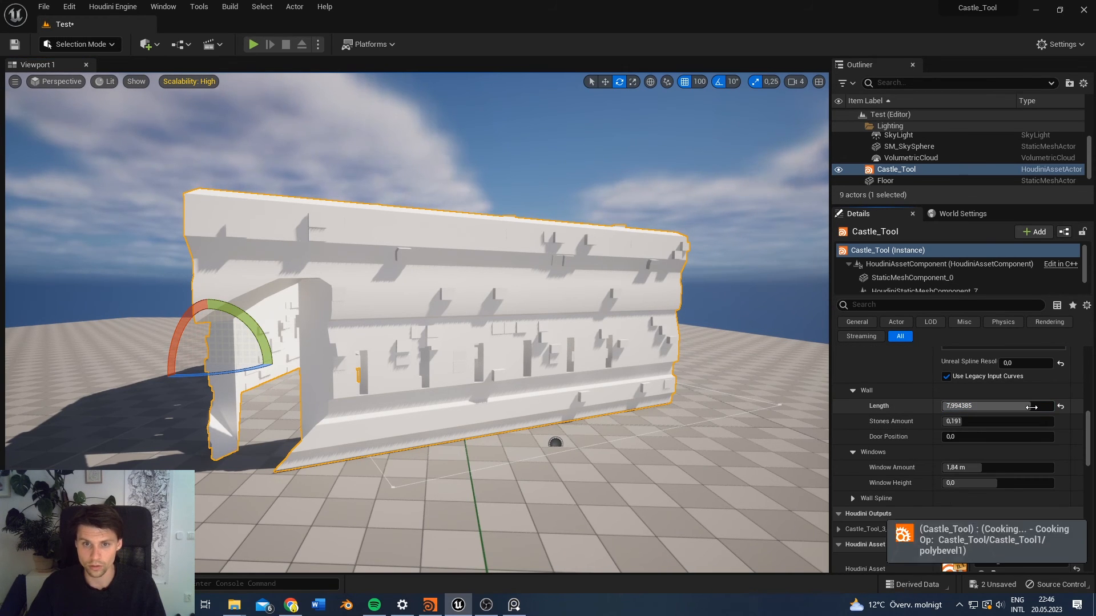
mouse_move(639, 354)
right_mouse_down()
mouse_move(616, 320)
mouse_move(605, 342)
mouse_move(559, 365)
mouse_move(514, 365)
mouse_move(668, 357)
mouse_move(528, 343)
mouse_move(772, 416)
right_mouse_up()
scroll(905, 491, "up", 5)
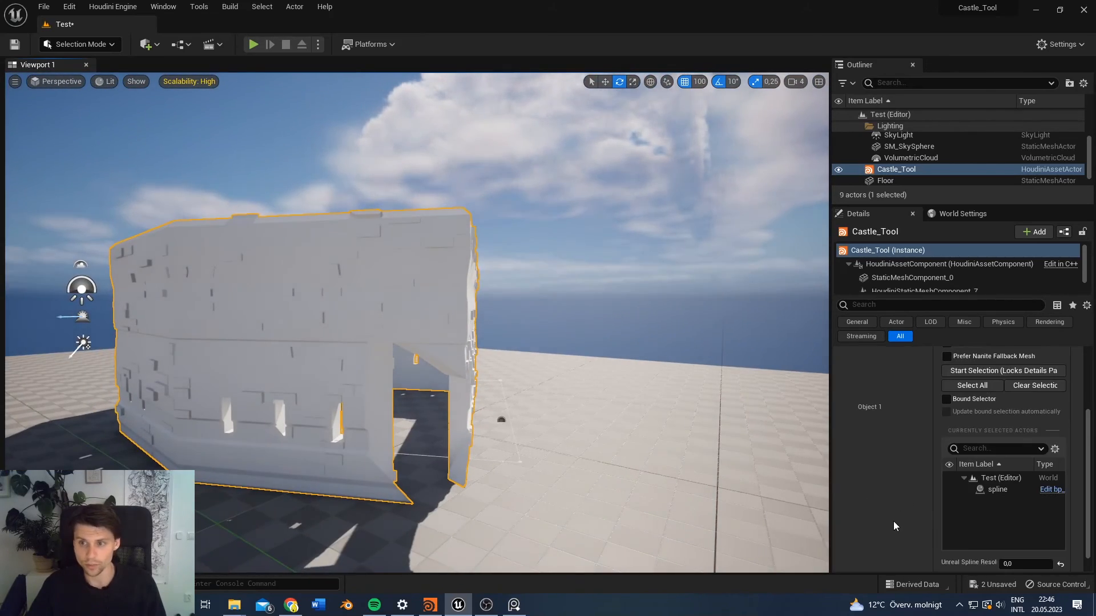
Step: Switch to Houdini, display the attribvop2 node in subnet1 and set its Maximum Value In Destination Range to 6.69
key("alt+Tab")
key("alt+Tab")
scroll(754, 333, "up", 3)
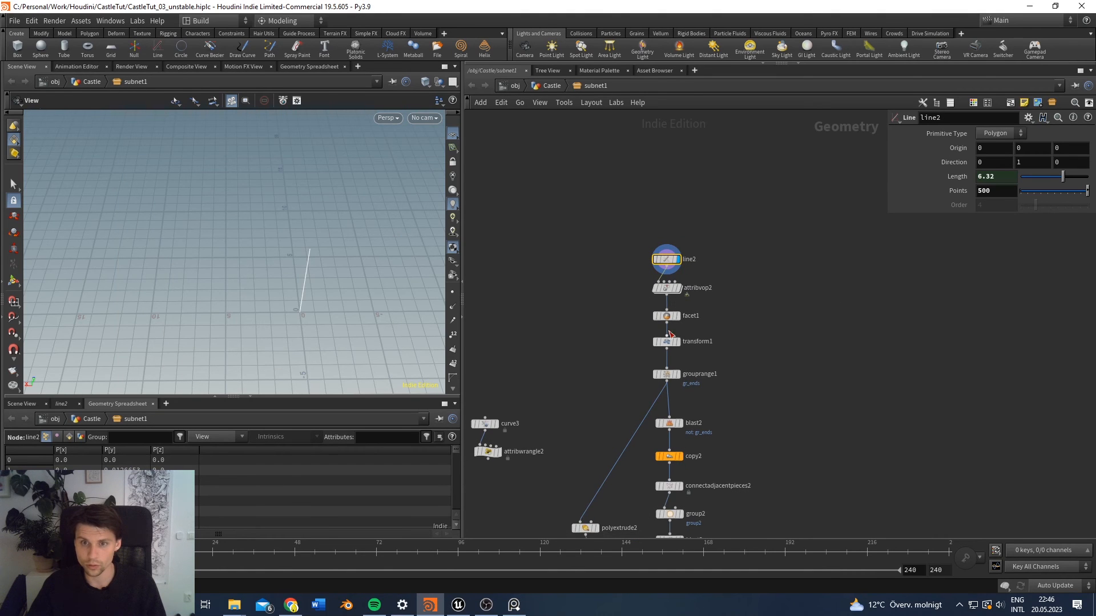
left_click(667, 271)
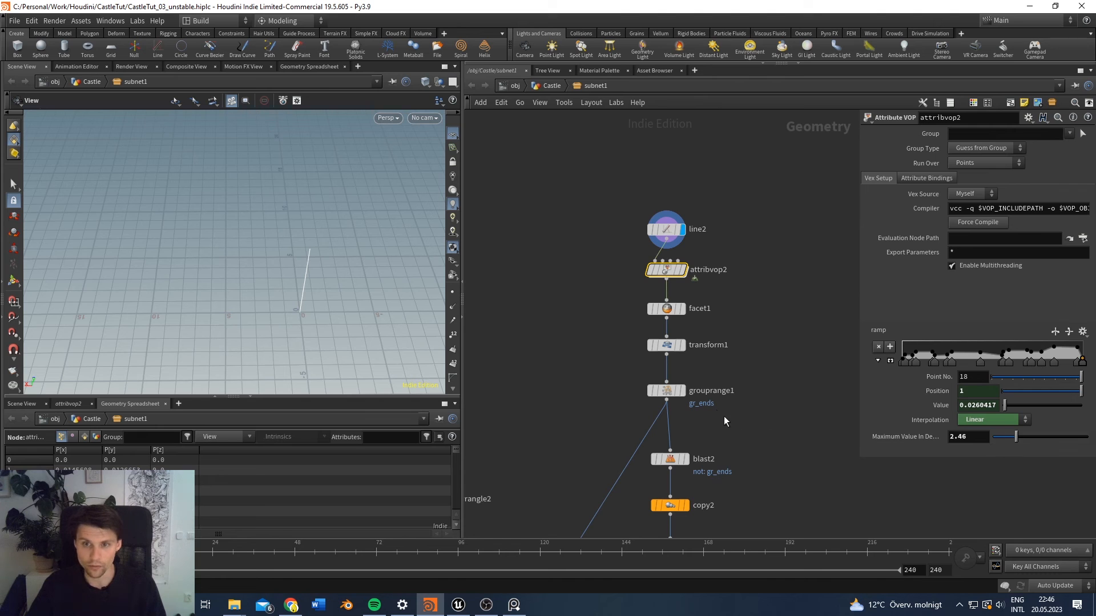
left_click(682, 270)
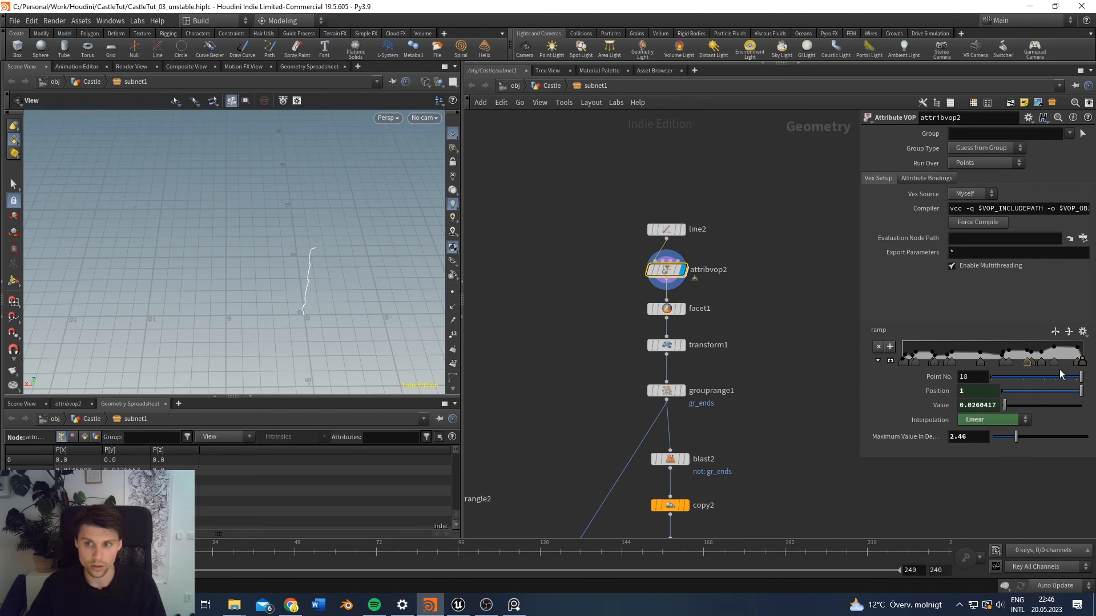
left_click_drag(1016, 438, 1053, 439)
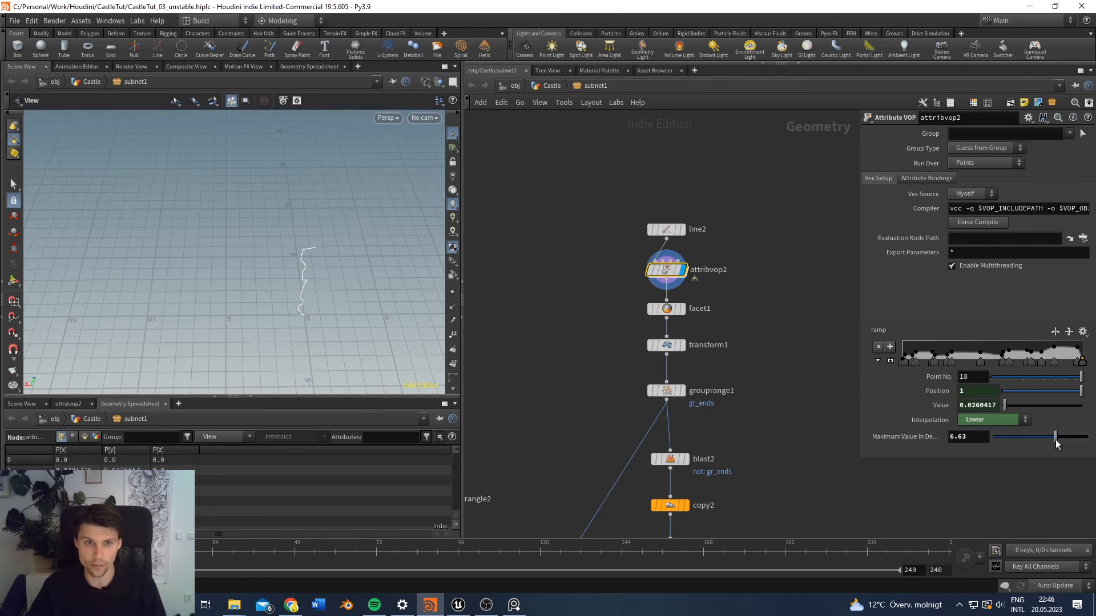
Step: Add attribvop2's Maximum Value In Destination Range parameter to the Wall folder in the asset's type properties, below Length
right_click(582, 90)
left_click(619, 347)
left_click_drag(866, 436, 428, 251)
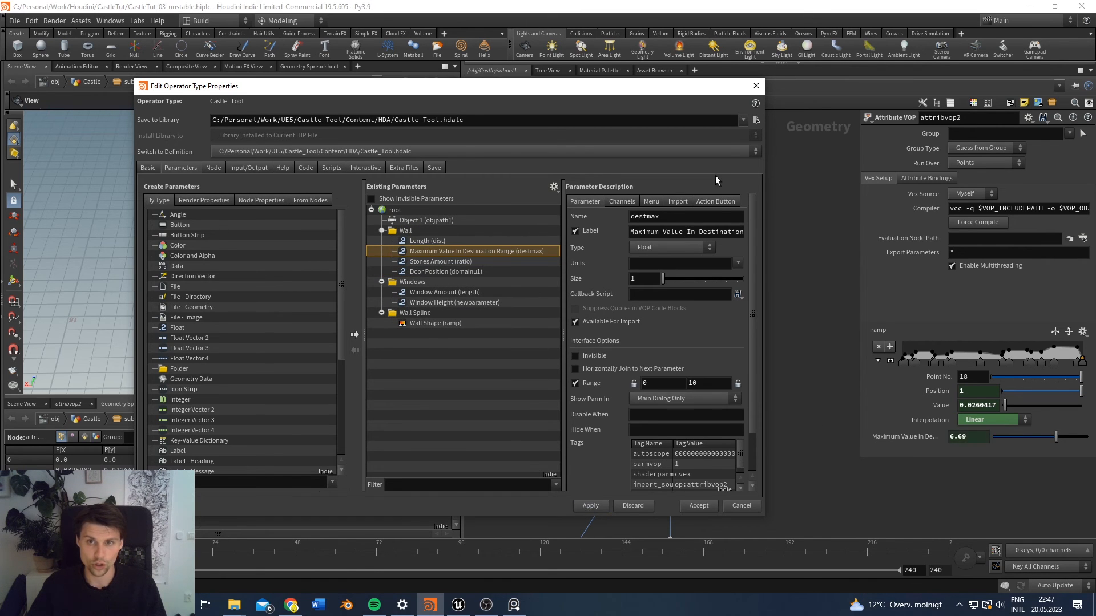
left_click(757, 88)
Step: Switch to Unreal Editor, rebuild the Castle_Tool asset and set the Wall's Maximum Value In Destination Range to 10
key("alt+Tab")
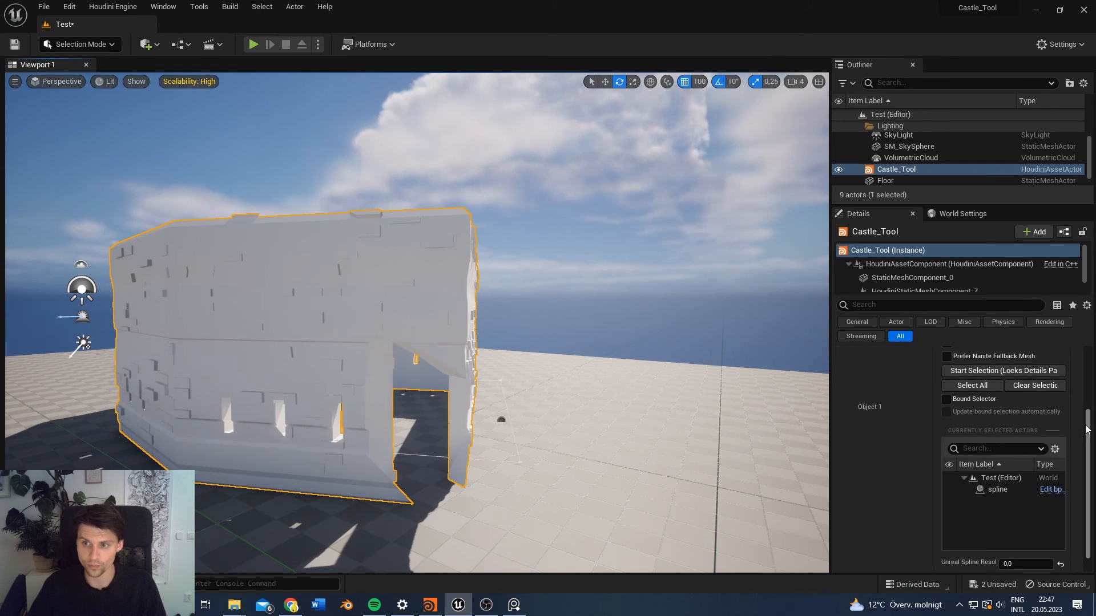
left_click(966, 505)
left_click_drag(1088, 397, 1089, 452)
scroll(1056, 455, "up", 5)
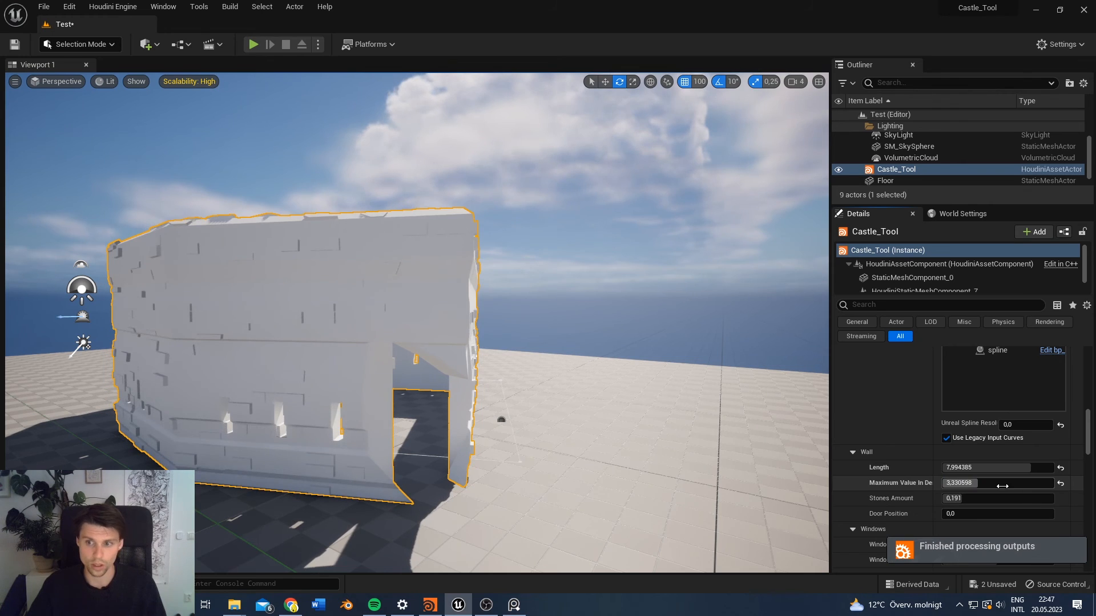
left_click_drag(1002, 486, 1053, 484)
right_click_drag(620, 390, 420, 383)
right_click_drag(550, 342, 548, 314)
left_click(607, 337)
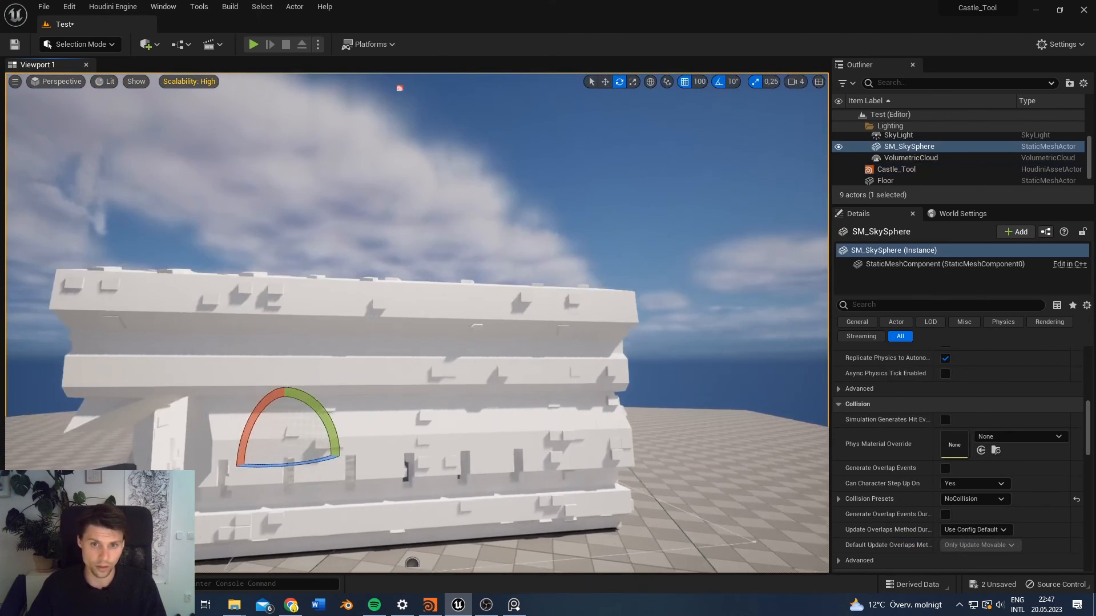
Step: Switch to Houdini and, in the asset's type properties, relabel the destmax parameter DEPTH with a range of 0 to 100
key("alt+Tab")
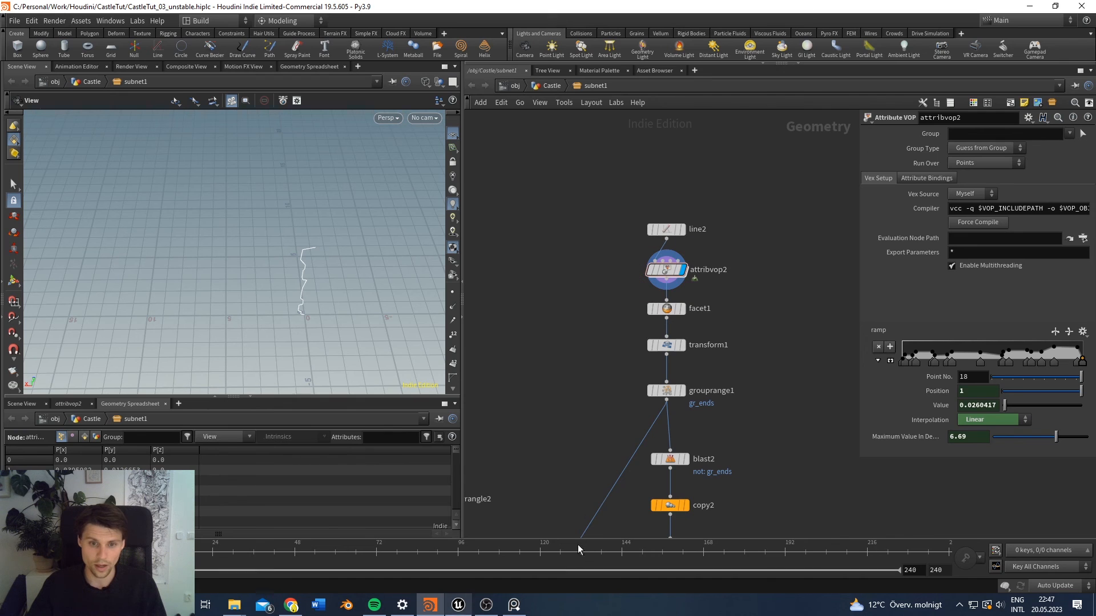
right_click(590, 88)
left_click(619, 343)
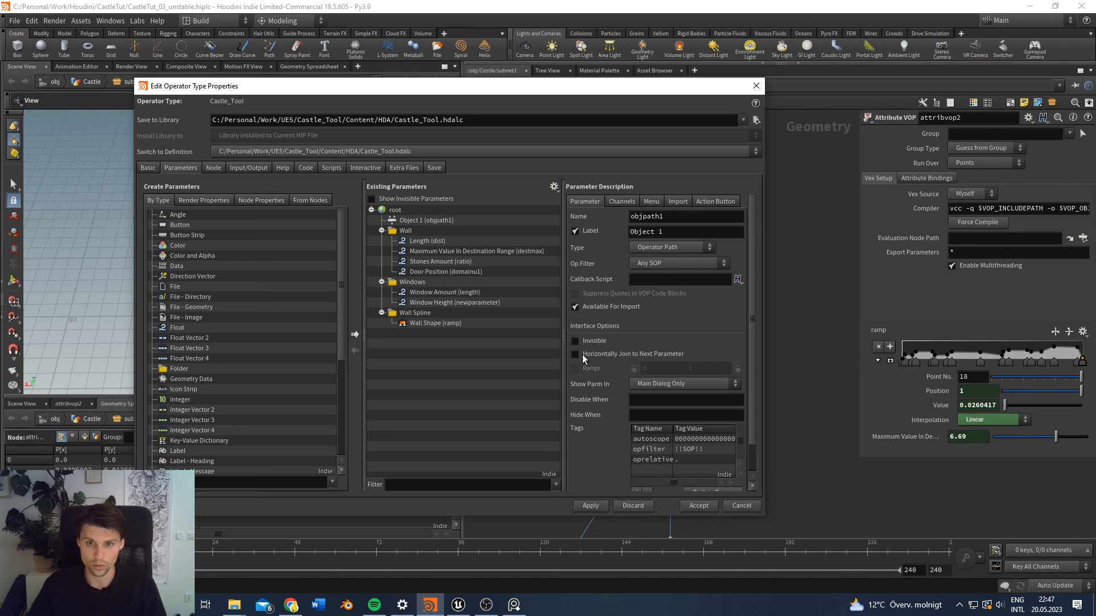
left_click(447, 252)
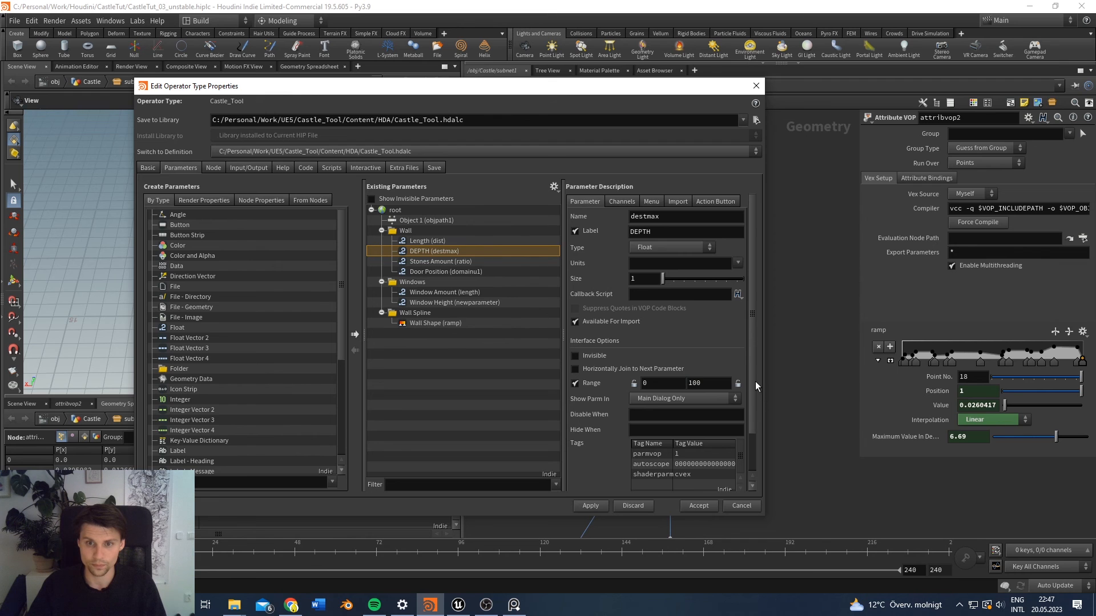
Step: Switch to Unreal Editor, rebuild the Castle_Tool asset and set its wall DEPTH to 86.714729
key("alt+Tab")
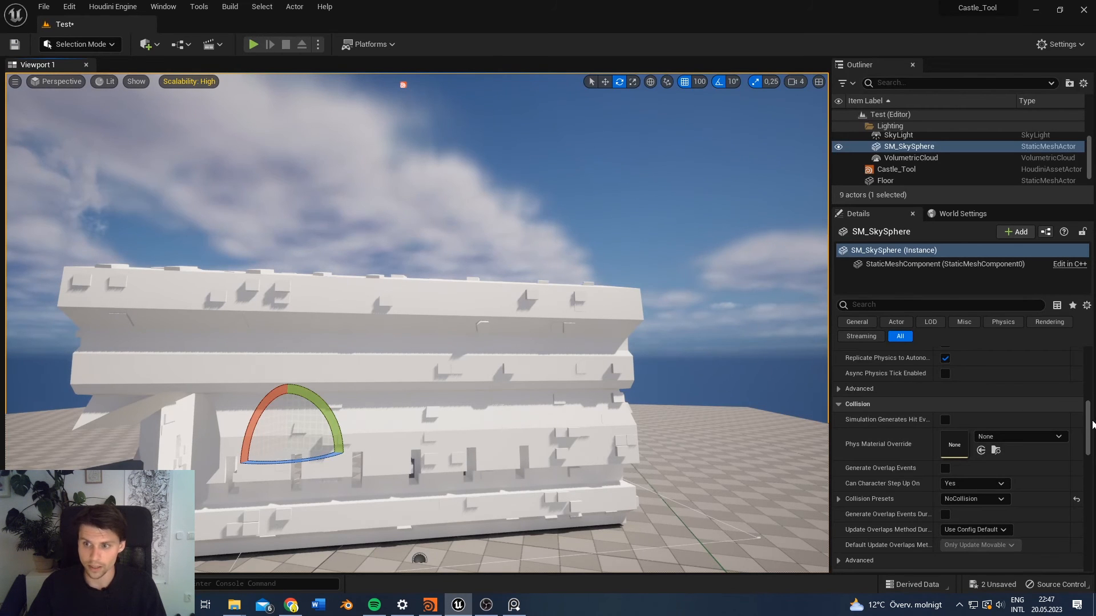
scroll(1088, 412, "up", 5)
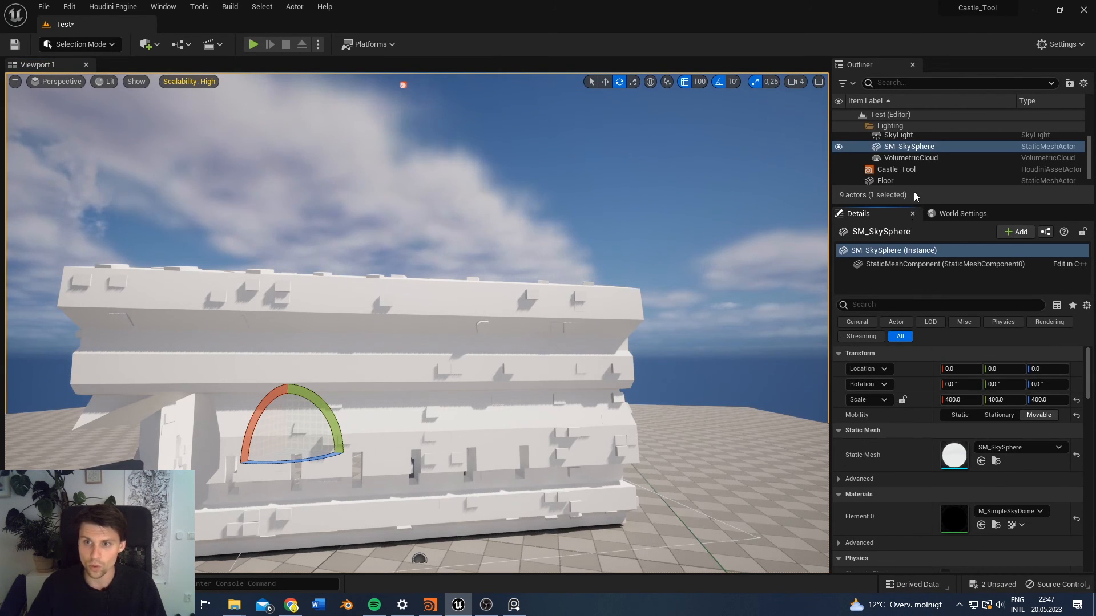
left_click(915, 170)
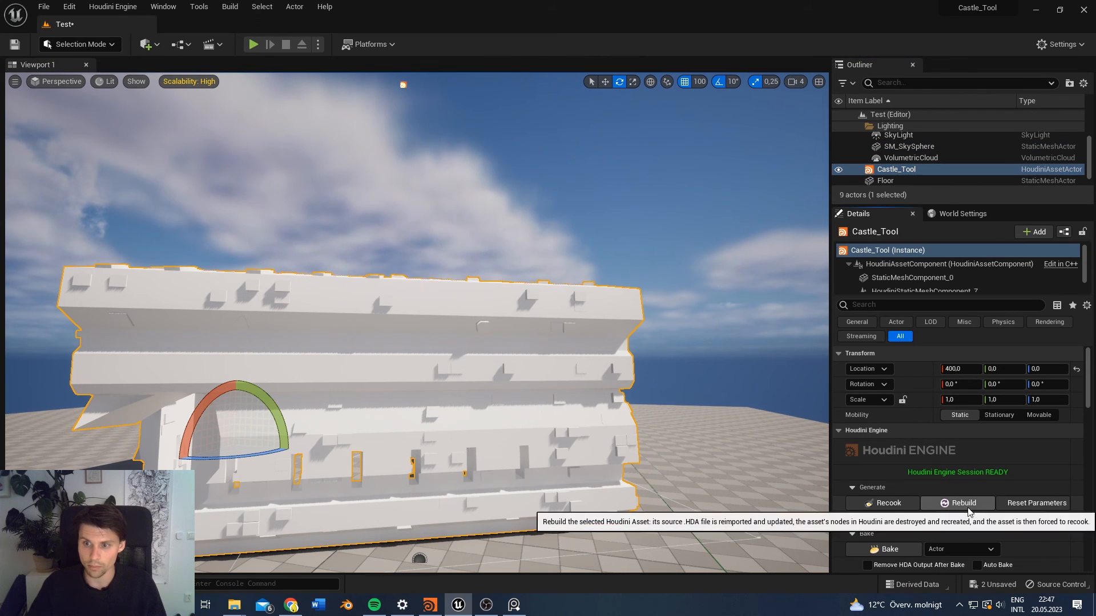
scroll(1092, 399, "down", 5)
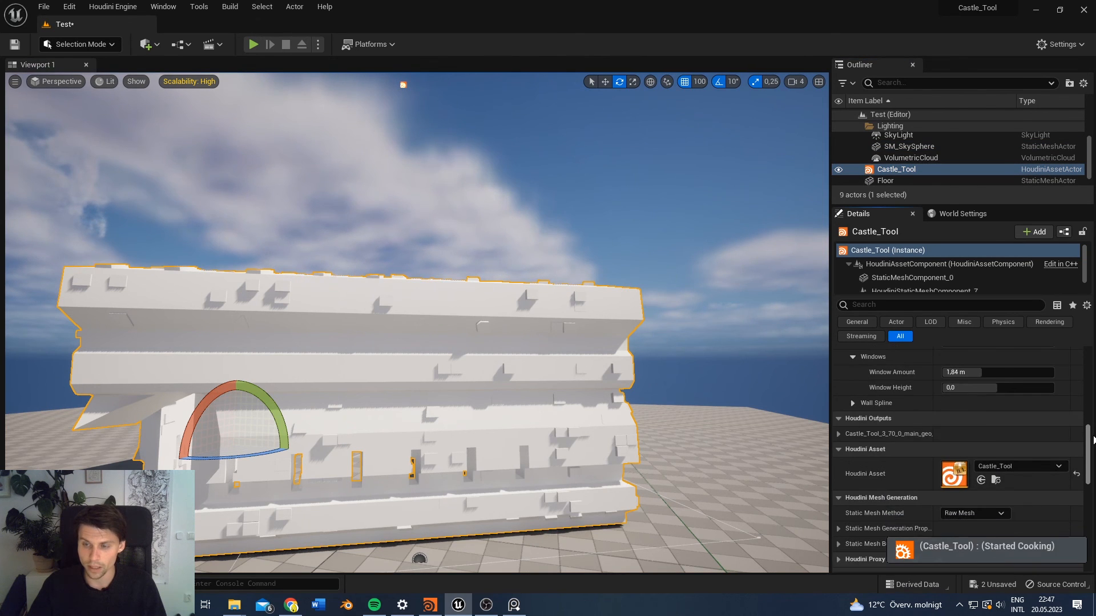
scroll(1093, 434, "up", 1)
scroll(1093, 433, "down", 2)
scroll(1093, 434, "up", 5)
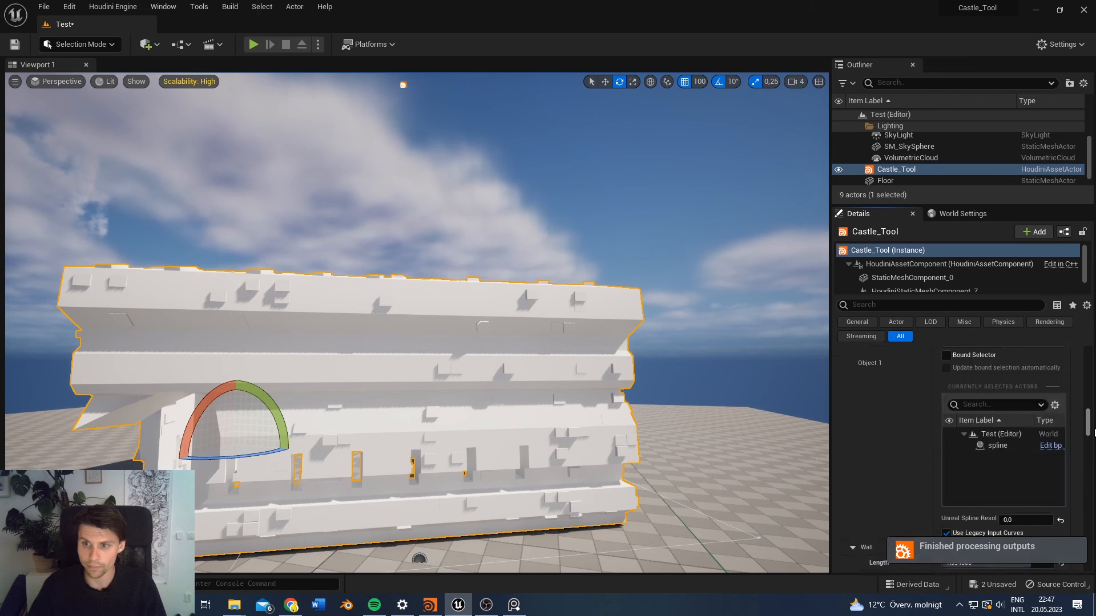
scroll(905, 448, "down", 1)
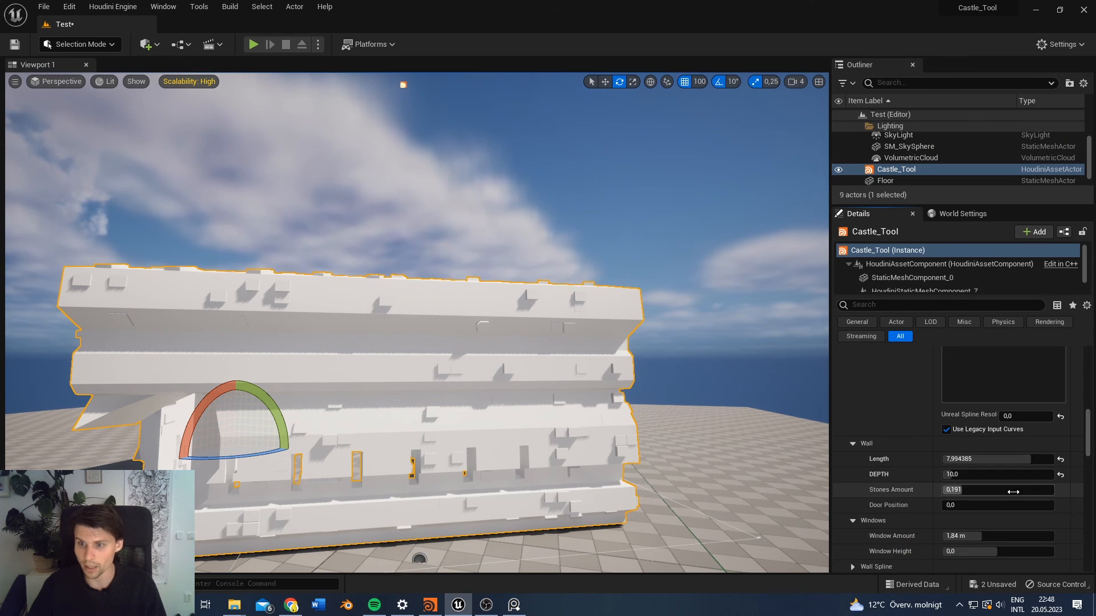
left_click_drag(983, 474, 1036, 474)
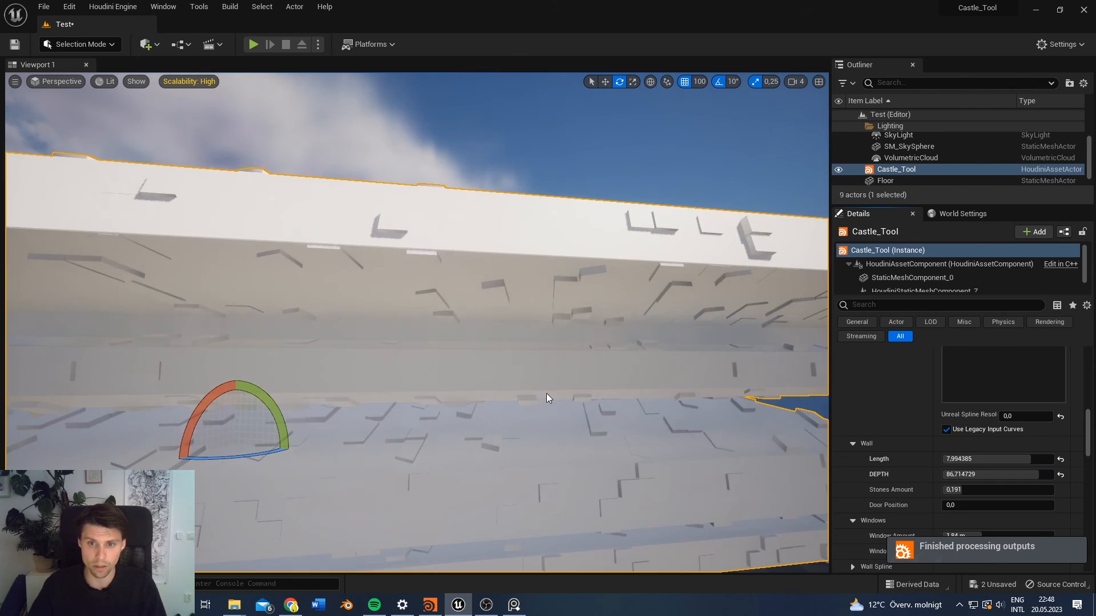
Step: Examine the castle wall's profile, door opening and protruding stones from inside and outside
key("s")
right_click_drag(546, 393, 639, 434)
key("w")
right_click_drag(548, 347, 513, 335)
key("w")
scroll(514, 335, "down", 10)
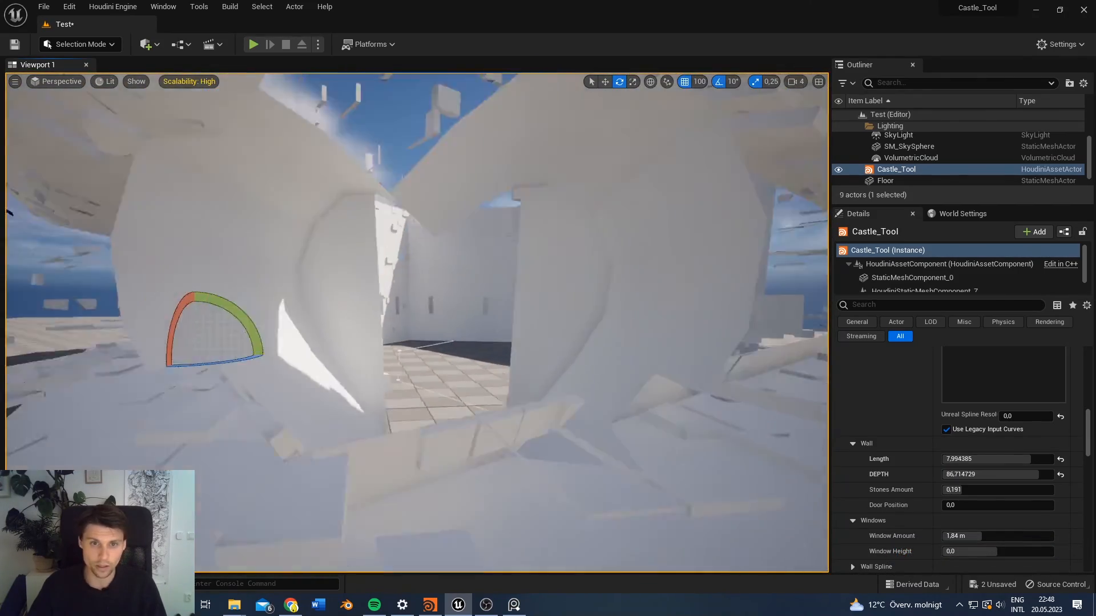
key("w")
right_click_drag(726, 218, 571, 205)
key("s")
left_click(925, 148)
key("w")
right_click_drag(639, 201, 742, 214)
scroll(639, 201, "up", 5)
key("w")
key("s")
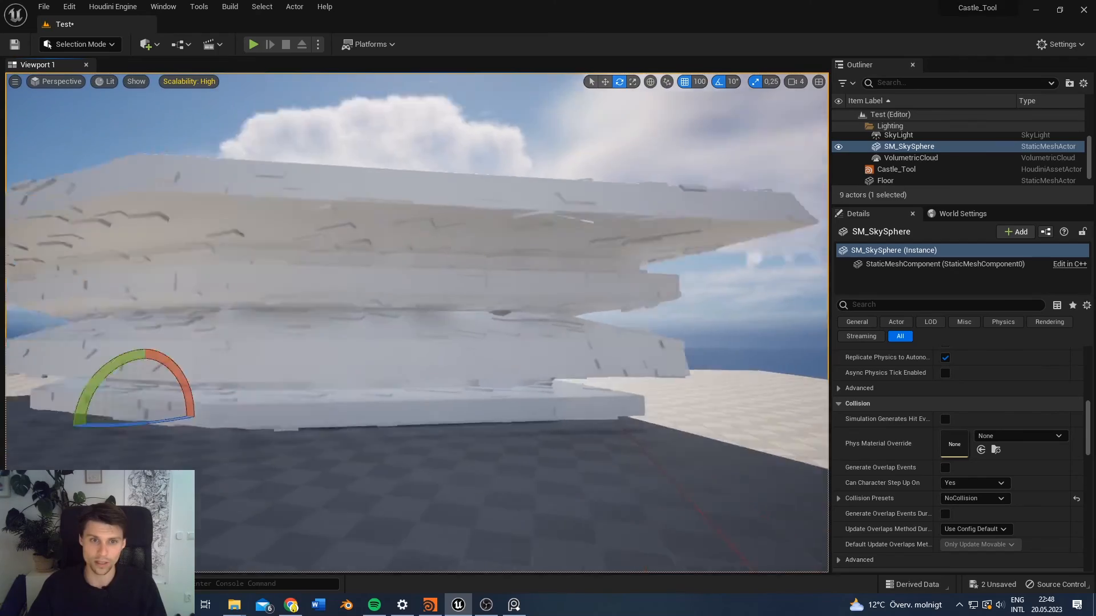
right_click_drag(431, 215, 319, 220)
key("w")
key("s")
key("d")
key("d")
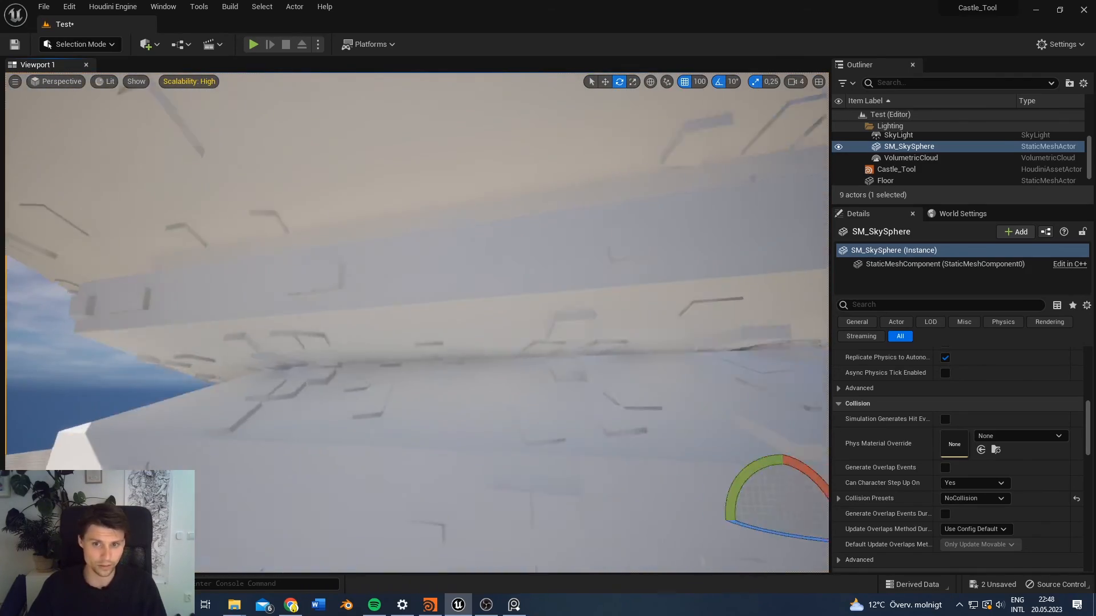
right_click_drag(560, 228, 408, 211)
mouse_move(742, 262)
right_mouse_down()
mouse_move(748, 251)
mouse_move(741, 274)
right_mouse_up()
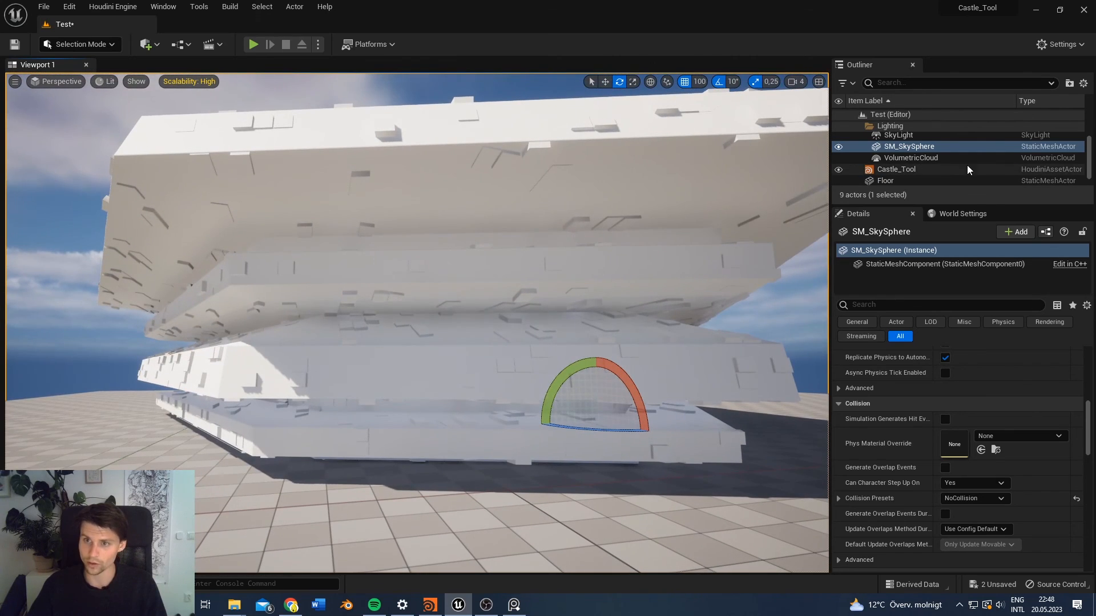
Step: Switch to Houdini and apply a range of 0 to 20 to the DEPTH parameter in the Castle_Tool type properties
double_click(914, 169)
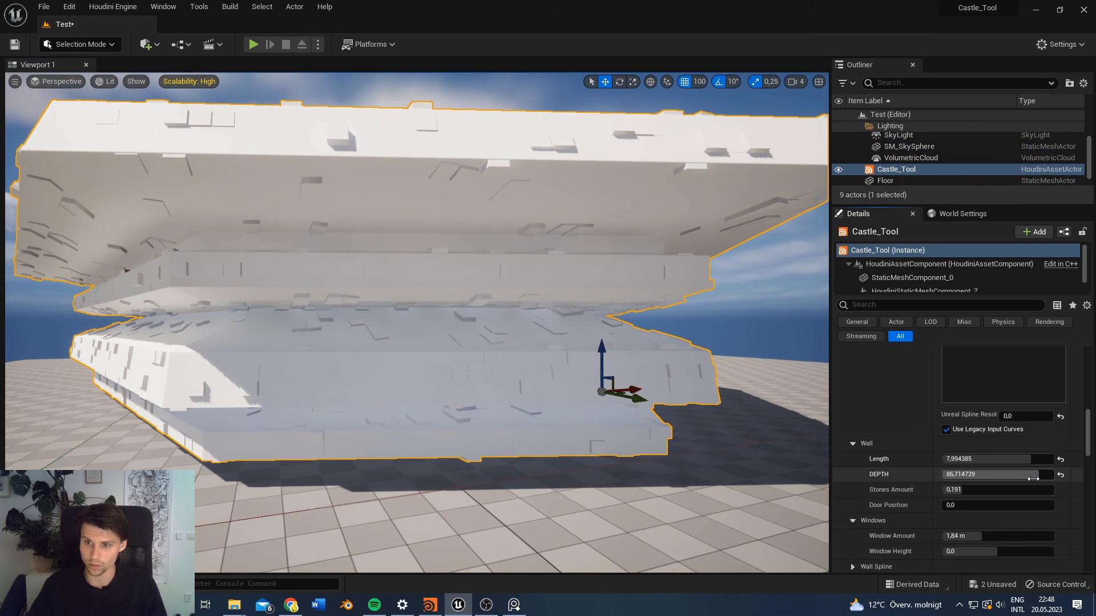
key("alt+Tab")
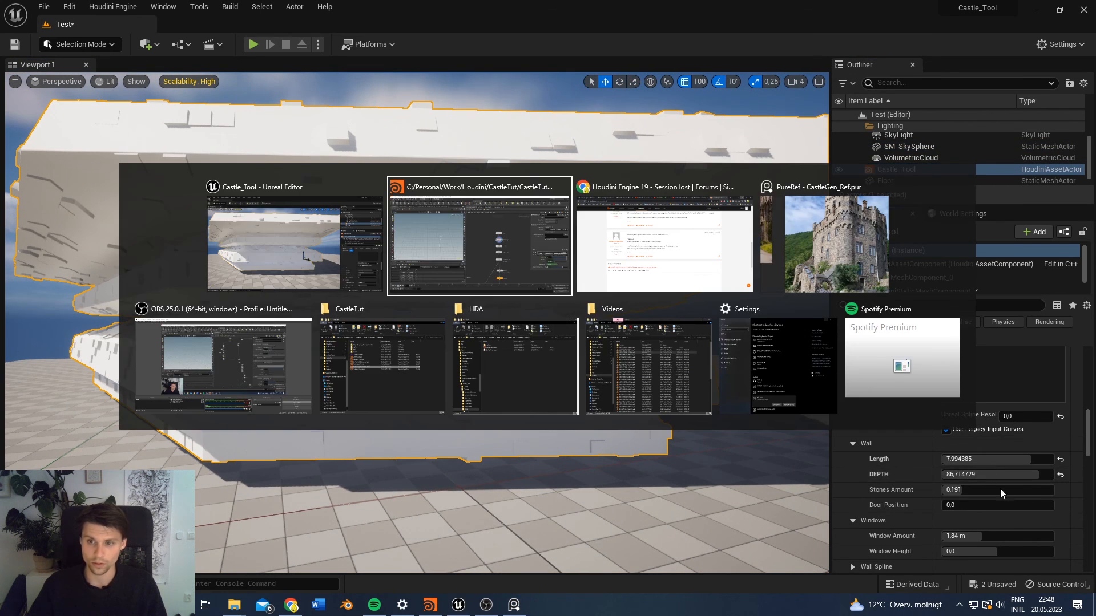
key("Escape")
key("alt+Tab")
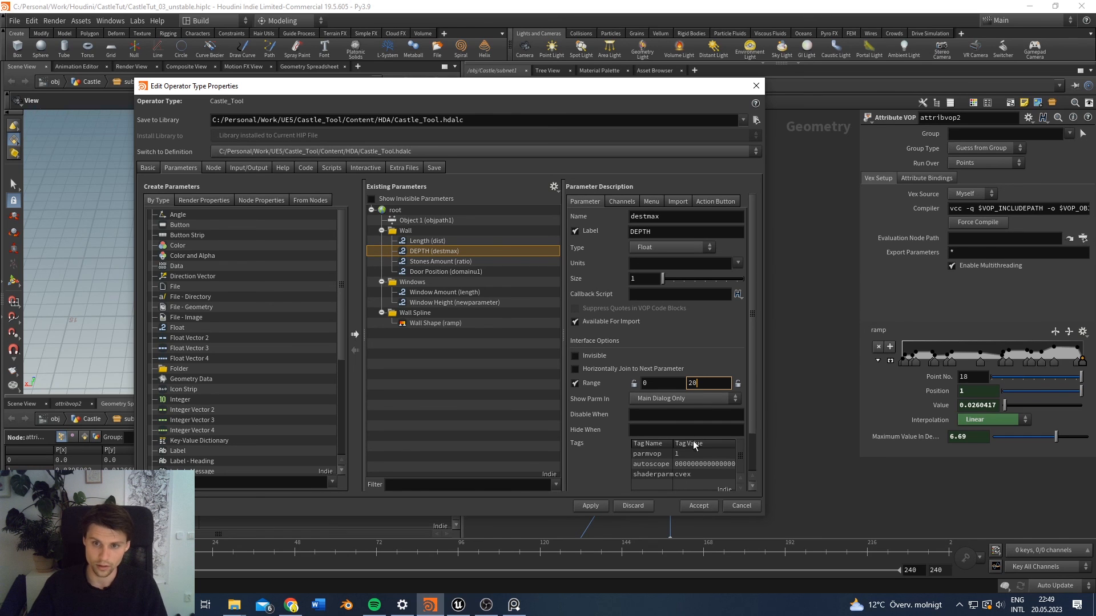
left_click(591, 507)
Step: Switch to Unreal Editor and set the Castle_Tool's wall DEPTH to 15
key("alt+Tab")
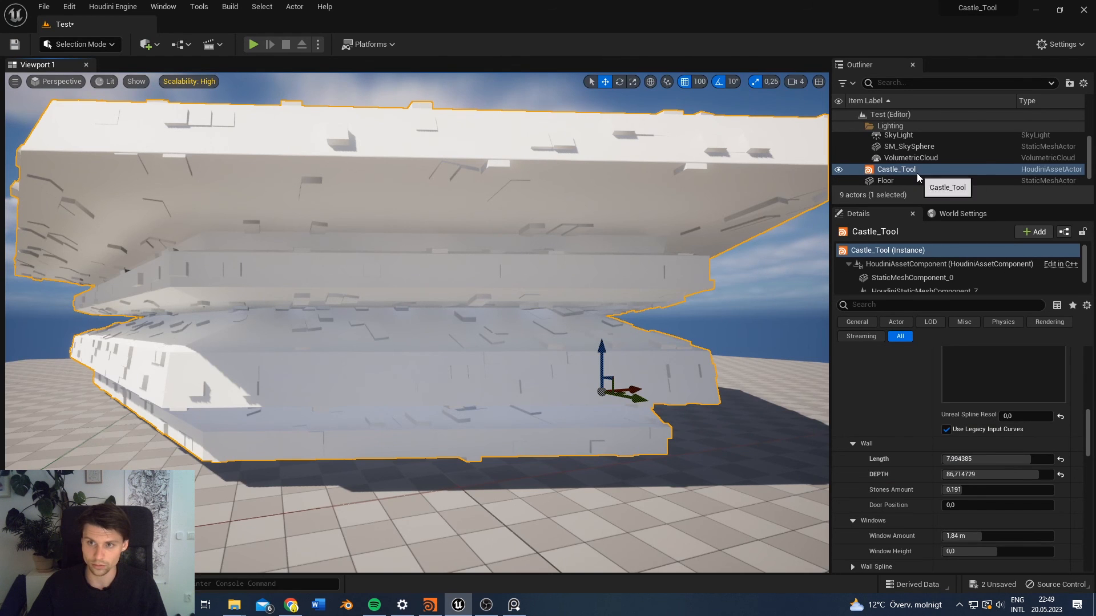
scroll(1083, 486, "up", 3)
scroll(1084, 470, "down", 5)
left_click(992, 438)
type("15")
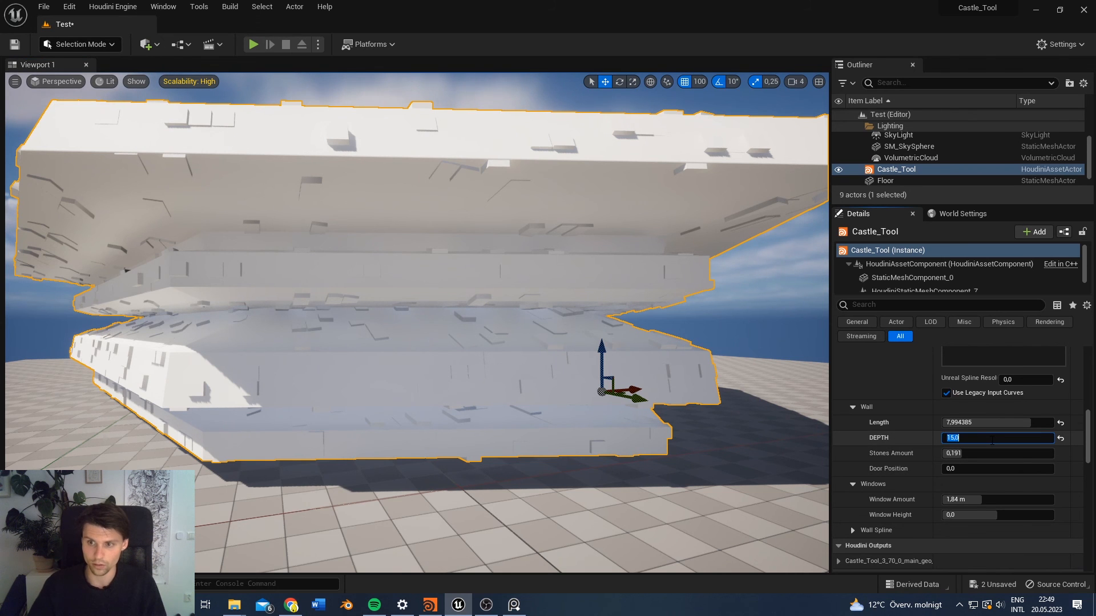
key("Return")
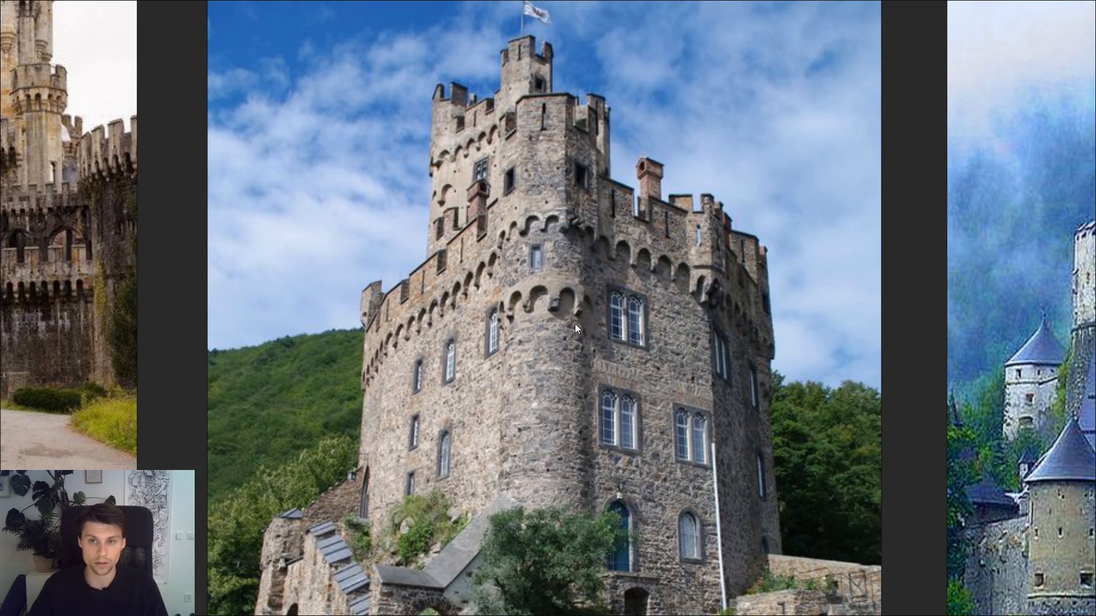
Step: Examine the battlements, arched corbels and window placement in the PureRef castle reference photo, and return to Unreal Editor
scroll(541, 234, "up", 4)
middle_click_drag(562, 251, 577, 377)
scroll(577, 371, "down", 3)
middle_click_drag(540, 301, 361, 183)
middle_click_drag(648, 231, 728, 192)
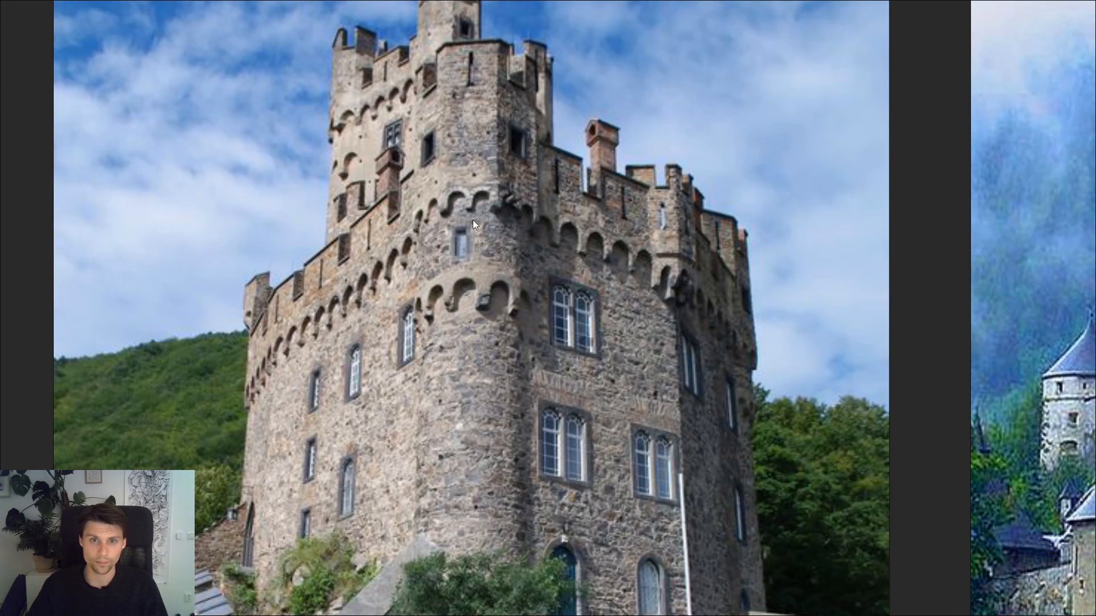
scroll(464, 201, "up", 4)
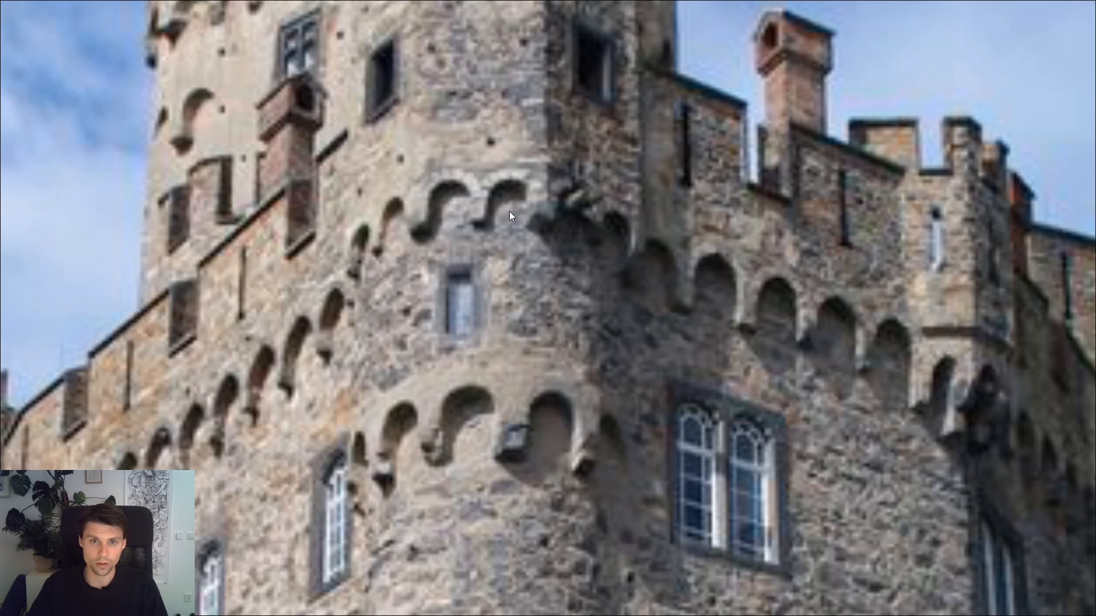
scroll(459, 161, "down", 3)
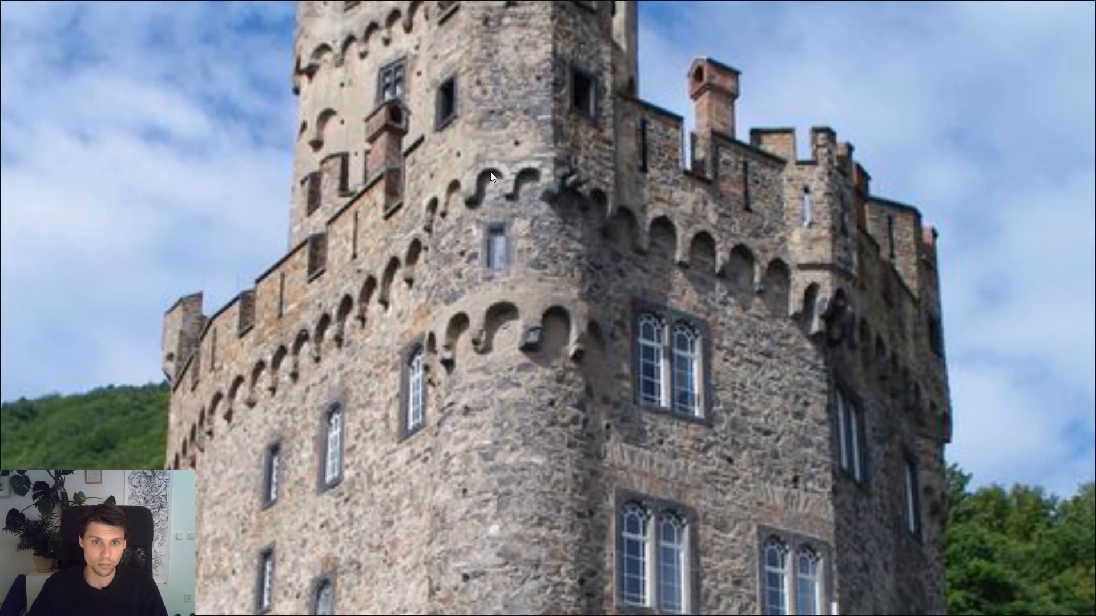
scroll(415, 242, "down", 3)
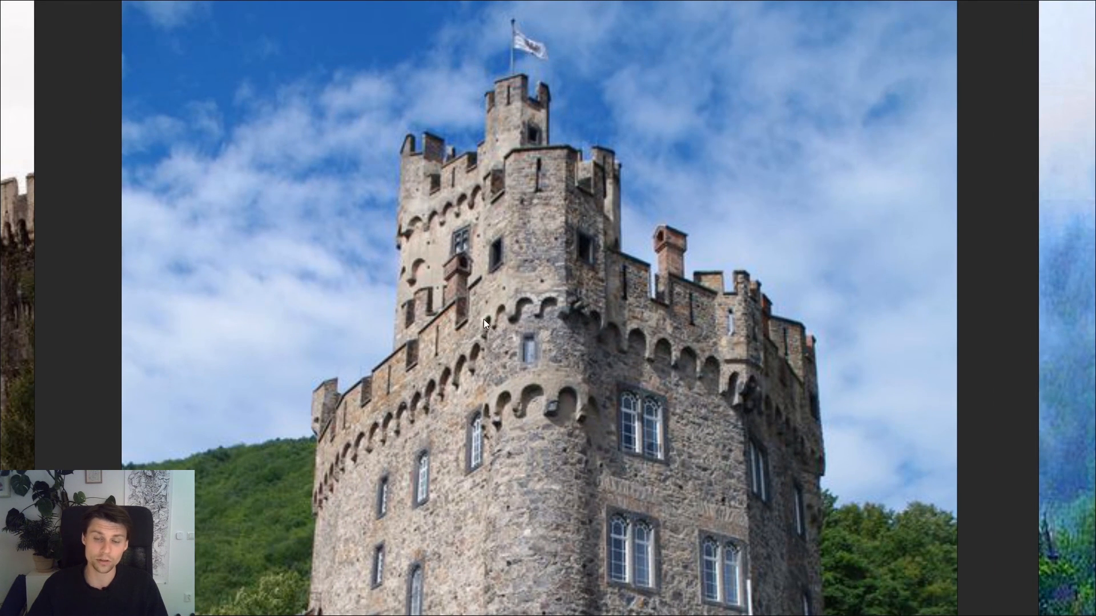
middle_click_drag(503, 328, 523, 251)
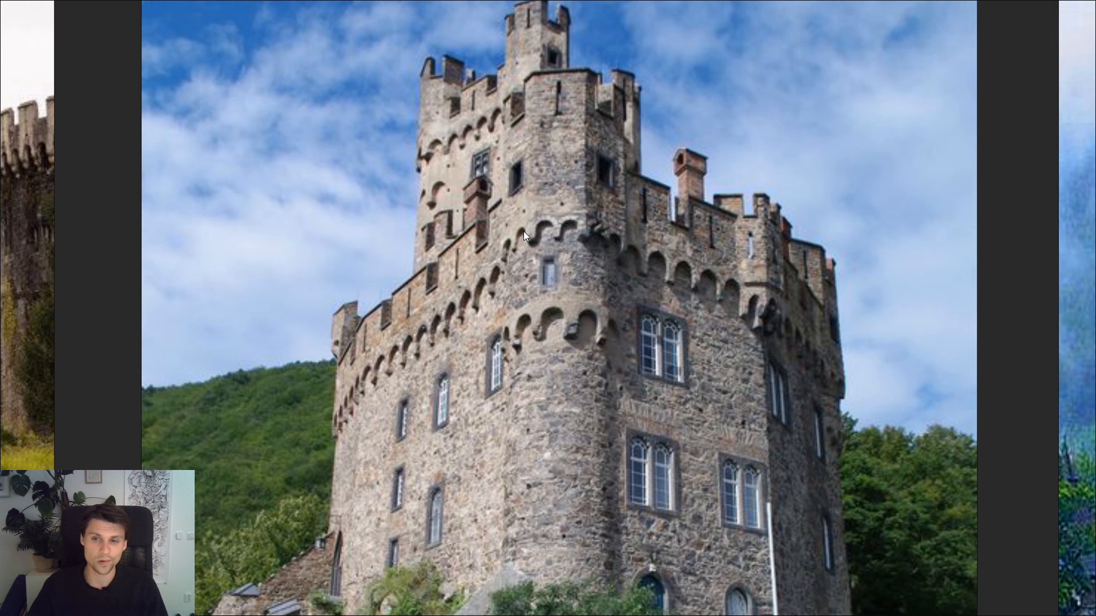
scroll(525, 225, "down", 2)
mouse_move(633, 208)
middle_mouse_down()
mouse_move(595, 147)
mouse_move(613, 168)
mouse_move(612, 108)
mouse_move(645, 218)
middle_mouse_up()
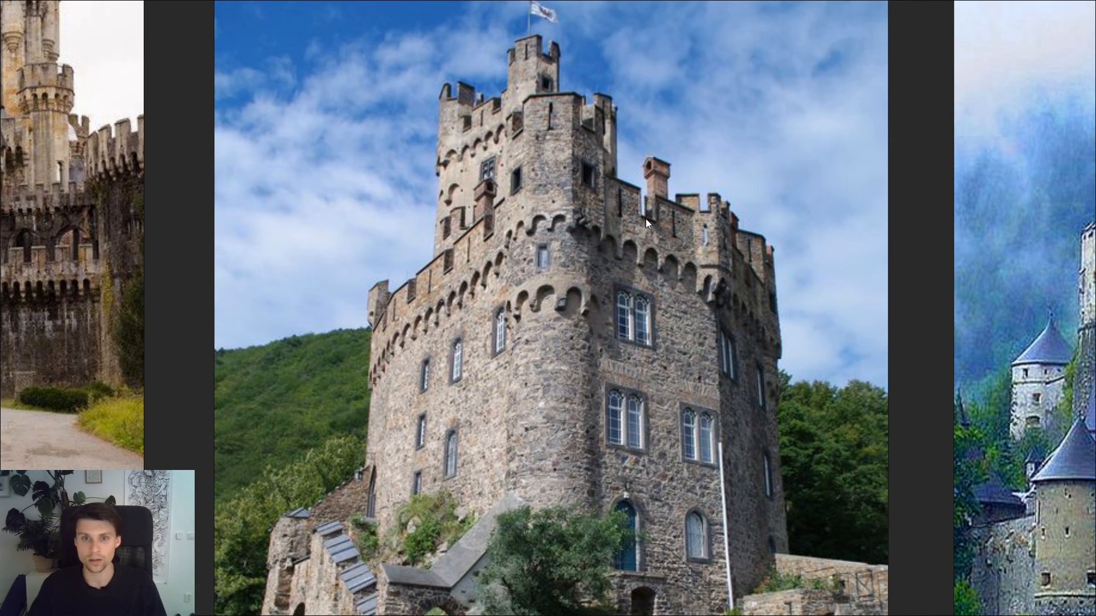
scroll(645, 218, "up", 3)
scroll(451, 213, "down", 2)
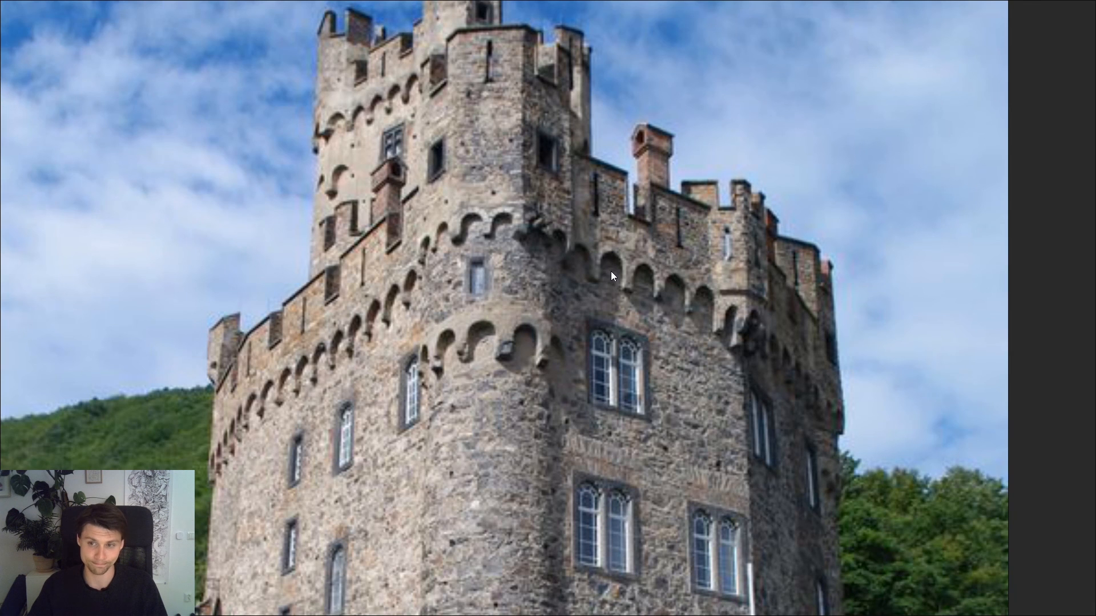
scroll(611, 272, "down", 2)
middle_click_drag(611, 272, 557, 245)
middle_click_drag(475, 168, 543, 311)
scroll(544, 311, "up", 2)
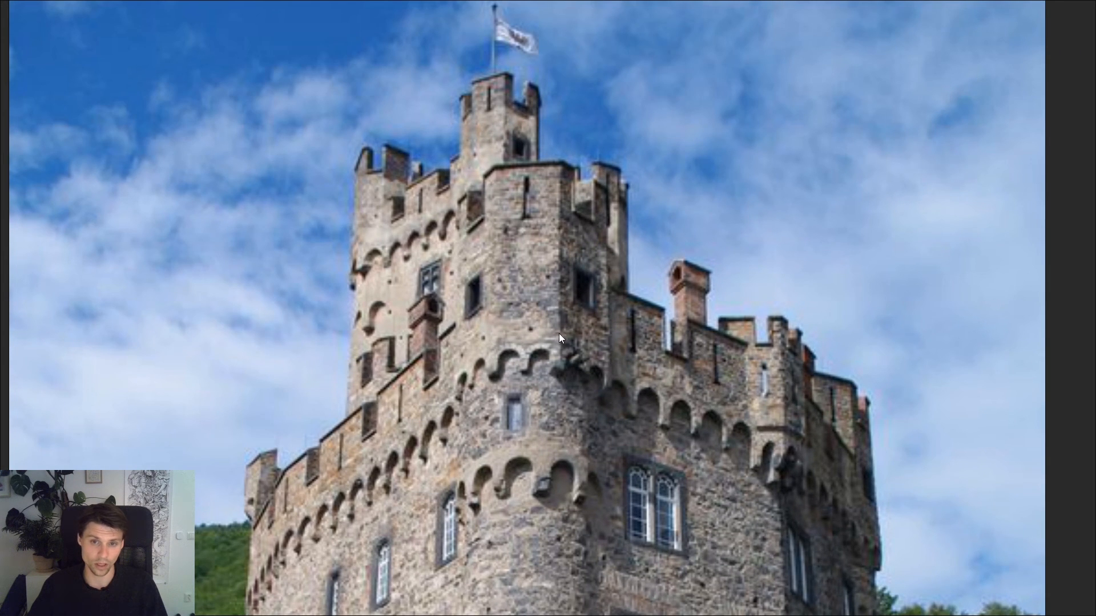
middle_click_drag(682, 400, 463, 361)
scroll(513, 327, "down", 2)
scroll(426, 323, "up", 2)
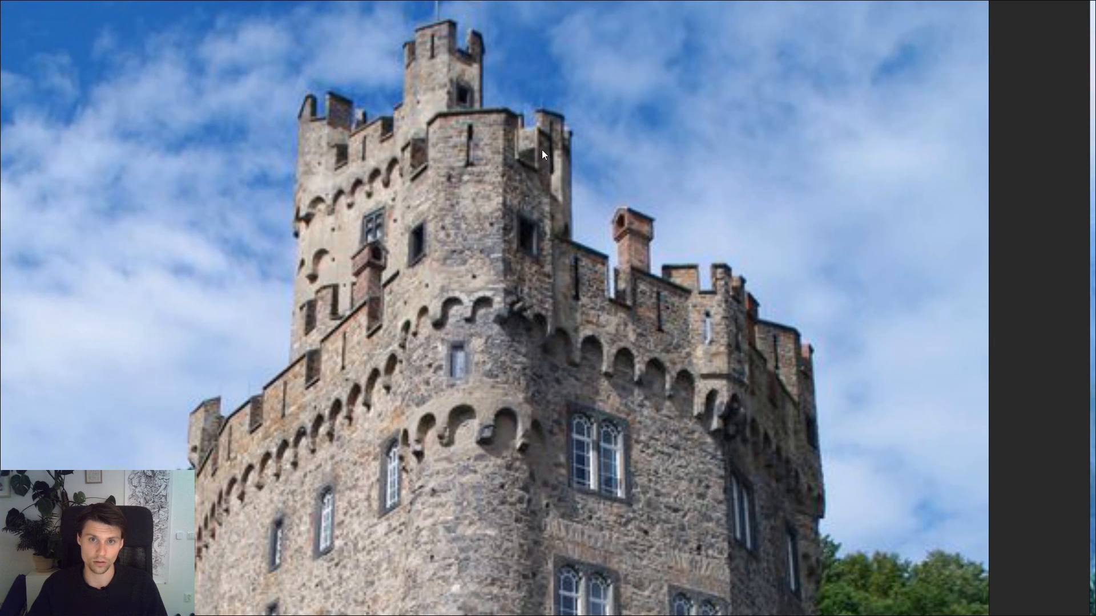
scroll(461, 318, "up", 3)
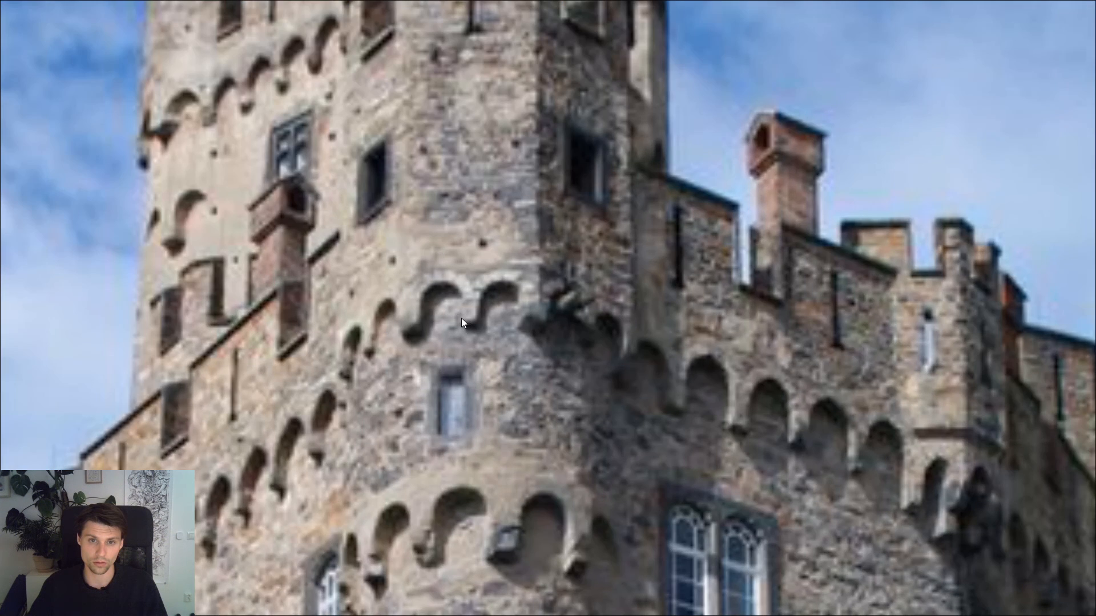
scroll(460, 323, "down", 2)
middle_click_drag(460, 323, 522, 207)
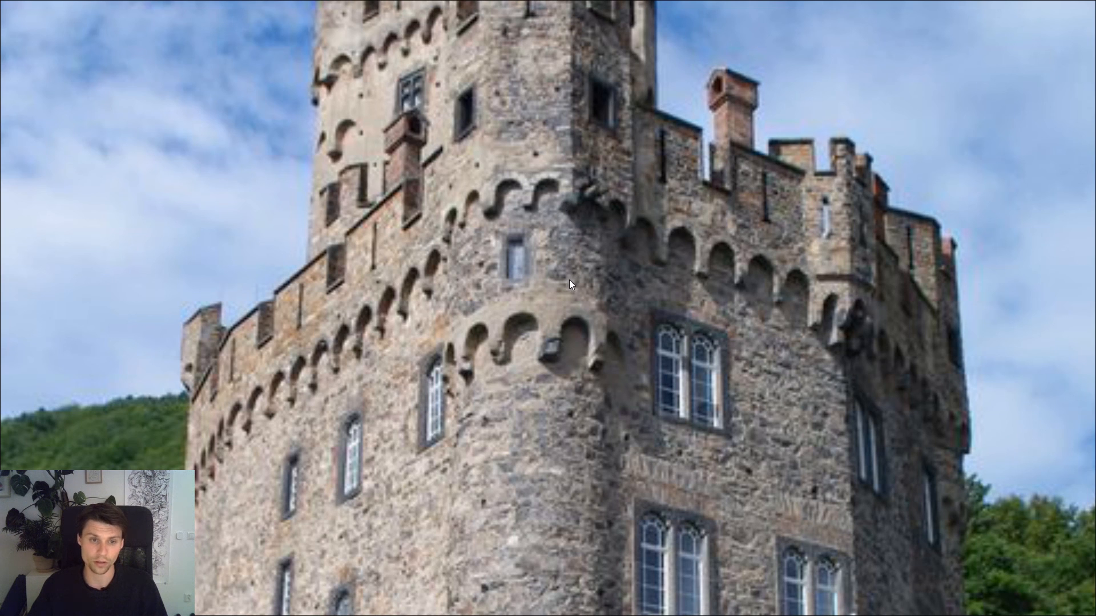
scroll(540, 303, "down", 2)
middle_click_drag(665, 283, 566, 286)
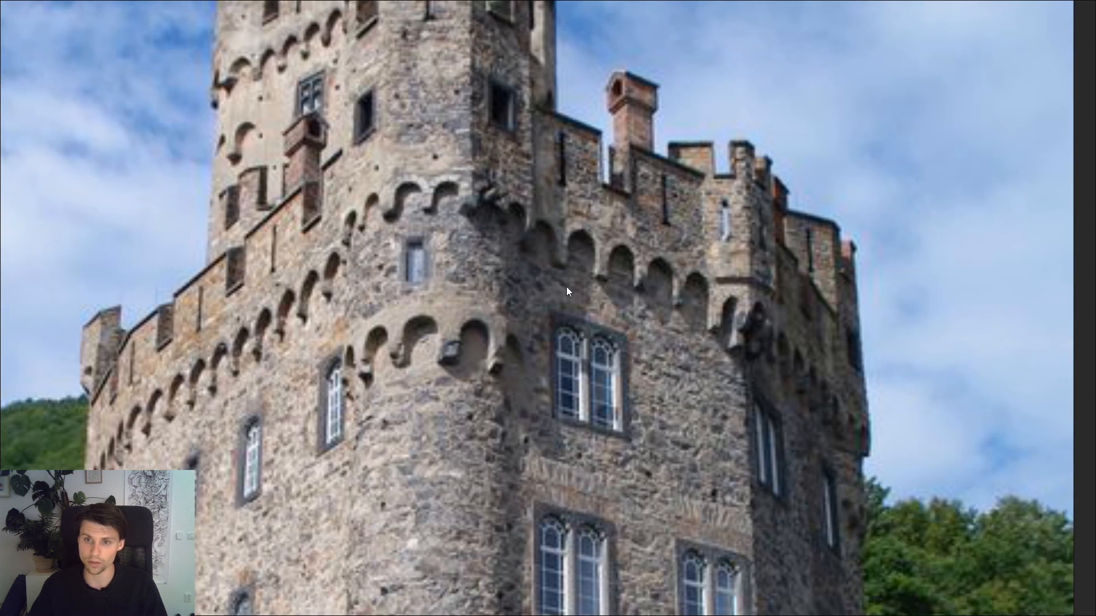
scroll(749, 321, "up", 4)
scroll(613, 311, "down", 6)
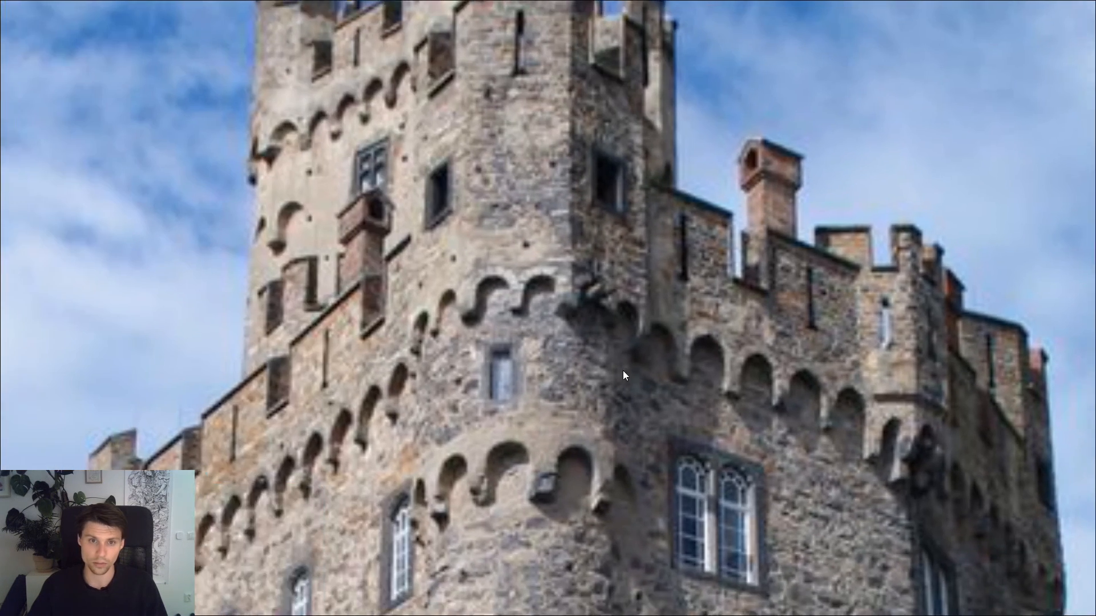
scroll(557, 332, "down", 2)
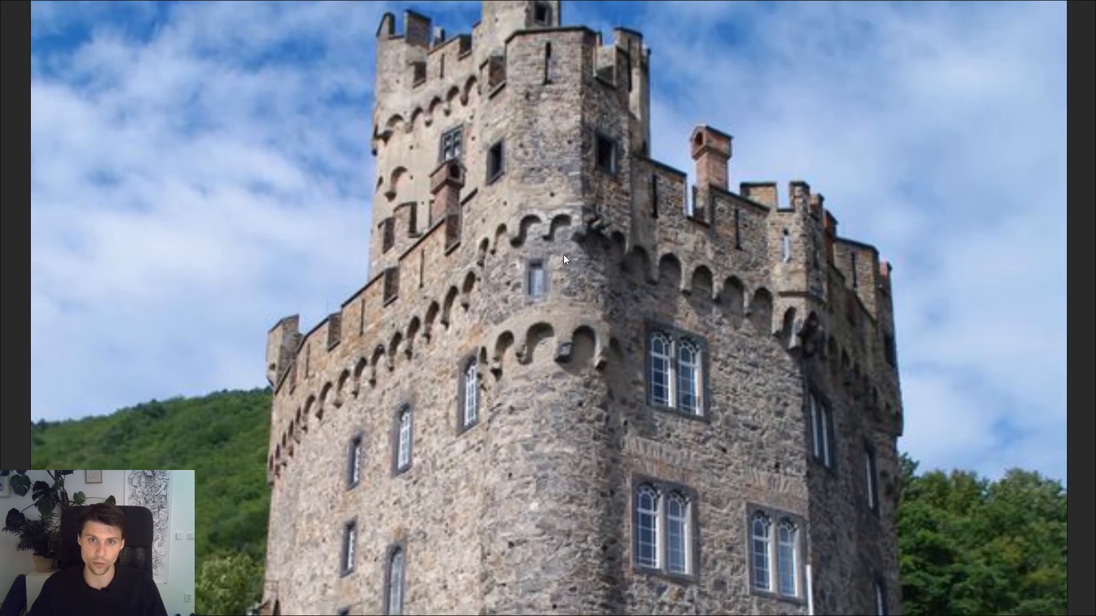
scroll(564, 255, "up", 3)
scroll(583, 276, "down", 1)
middle_click_drag(634, 272, 594, 279)
scroll(584, 154, "down", 2)
middle_click_drag(583, 214, 591, 262)
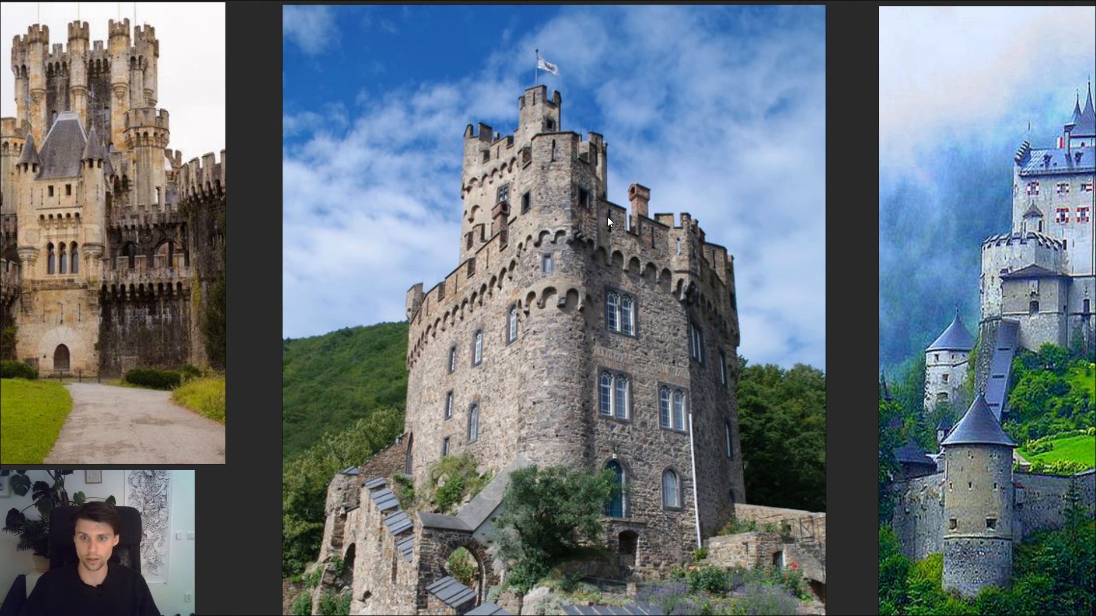
key("ctrl+f")
left_click(515, 229)
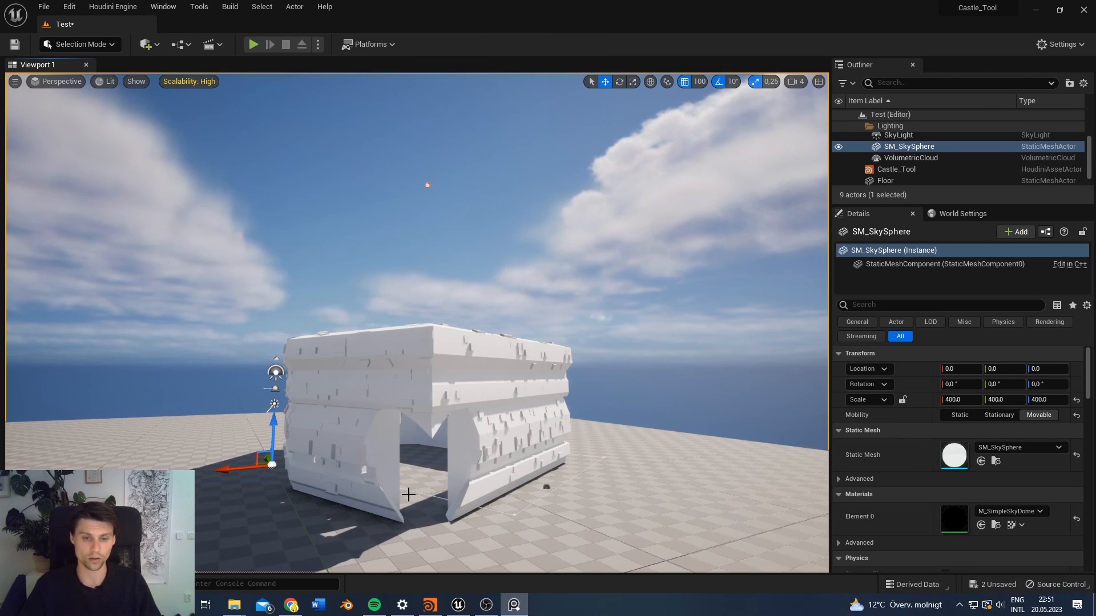